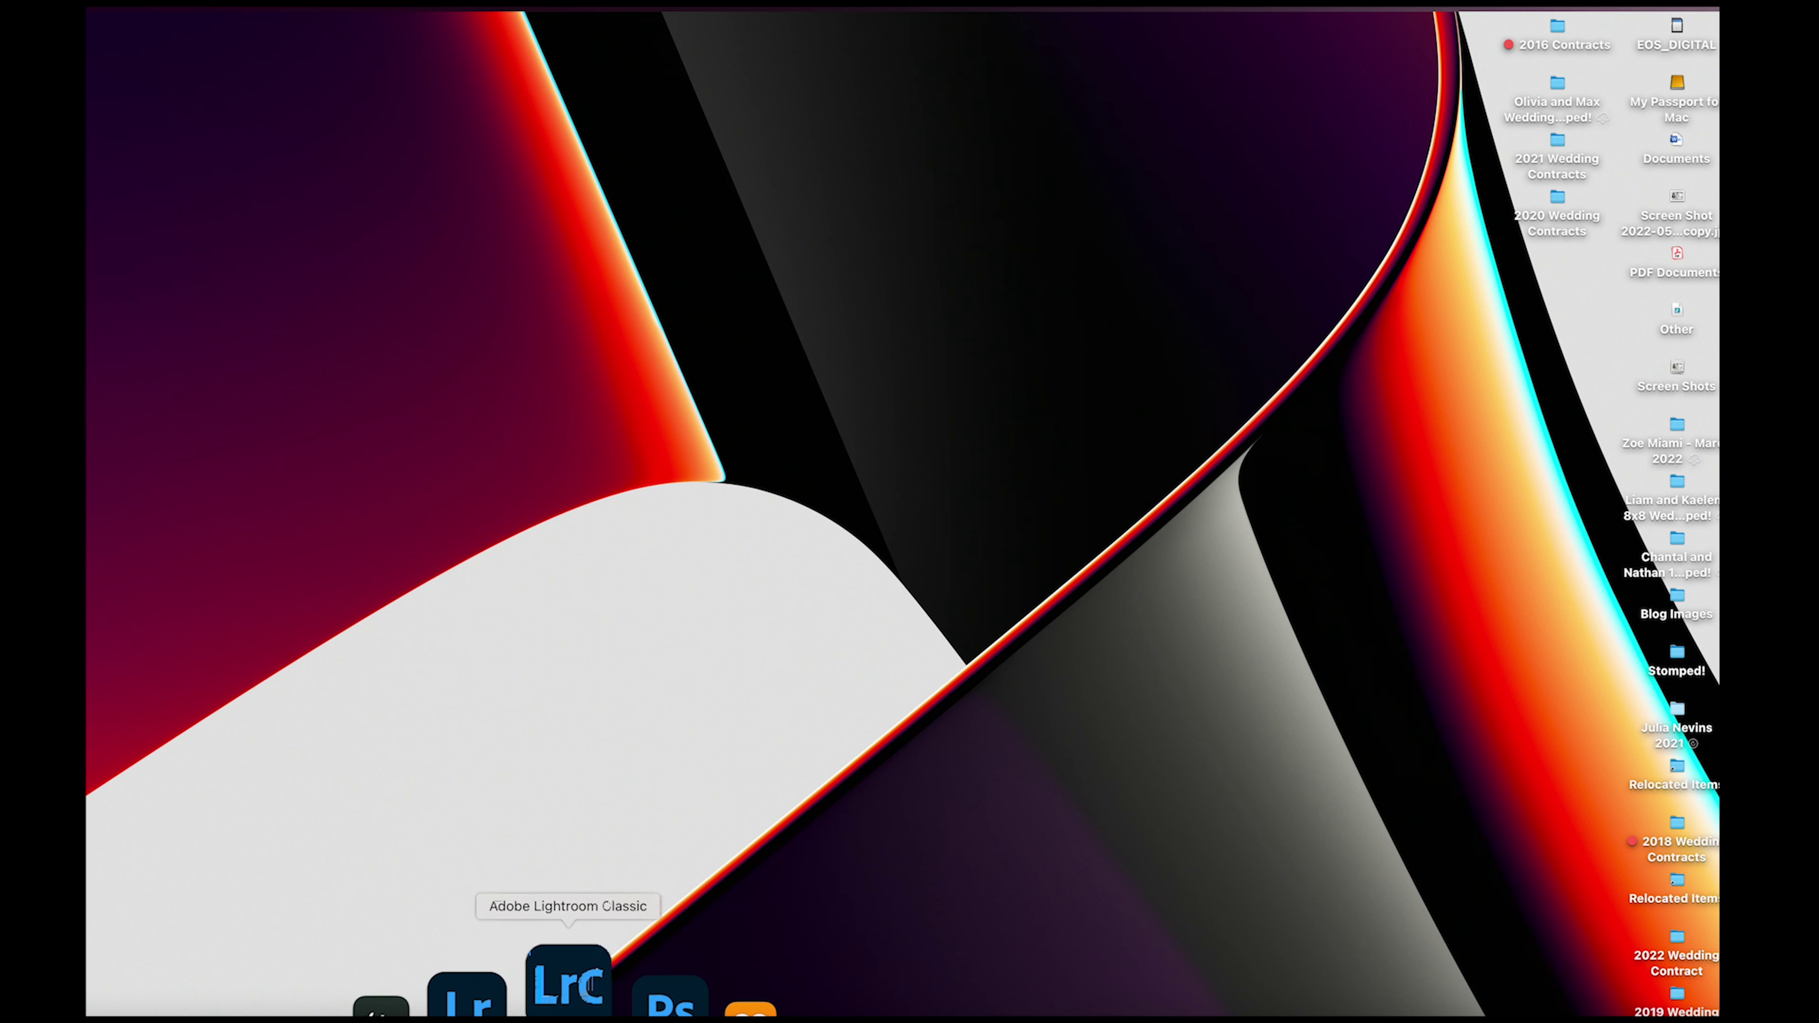
- Launch Lightroom Classic and show All Photographs in the Library grid
left_click(577, 986)
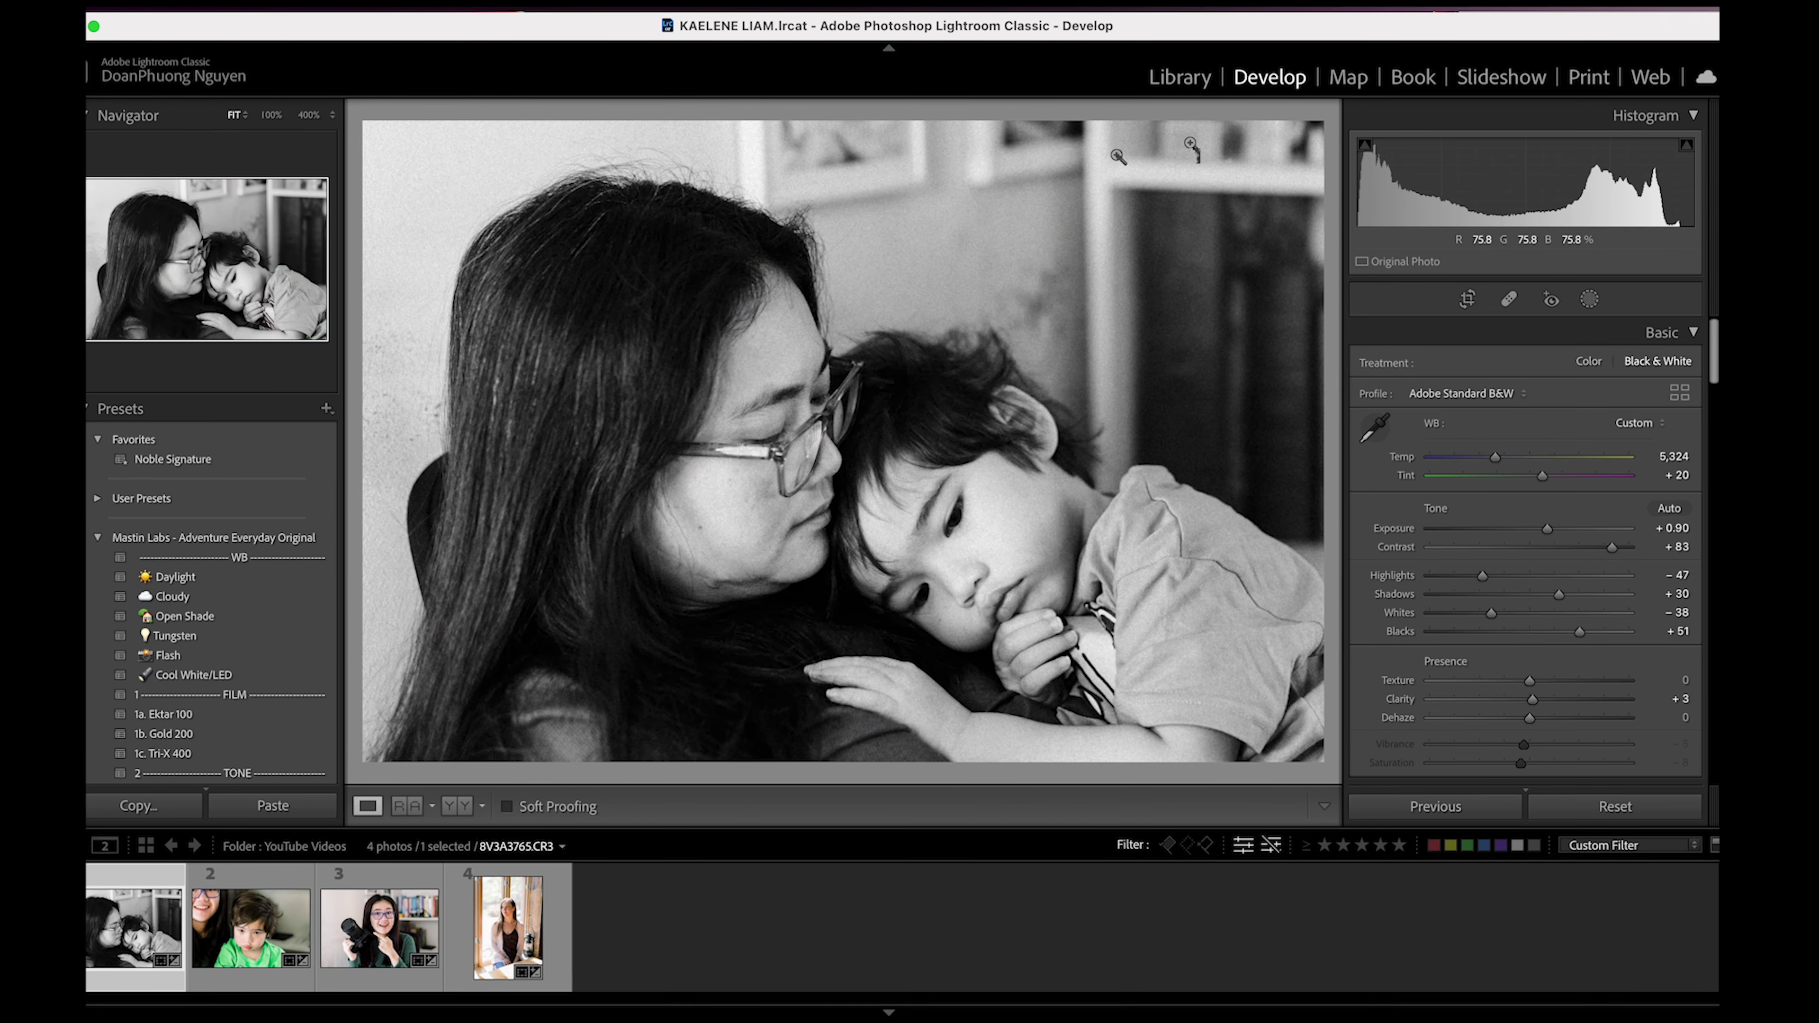
left_click(1182, 77)
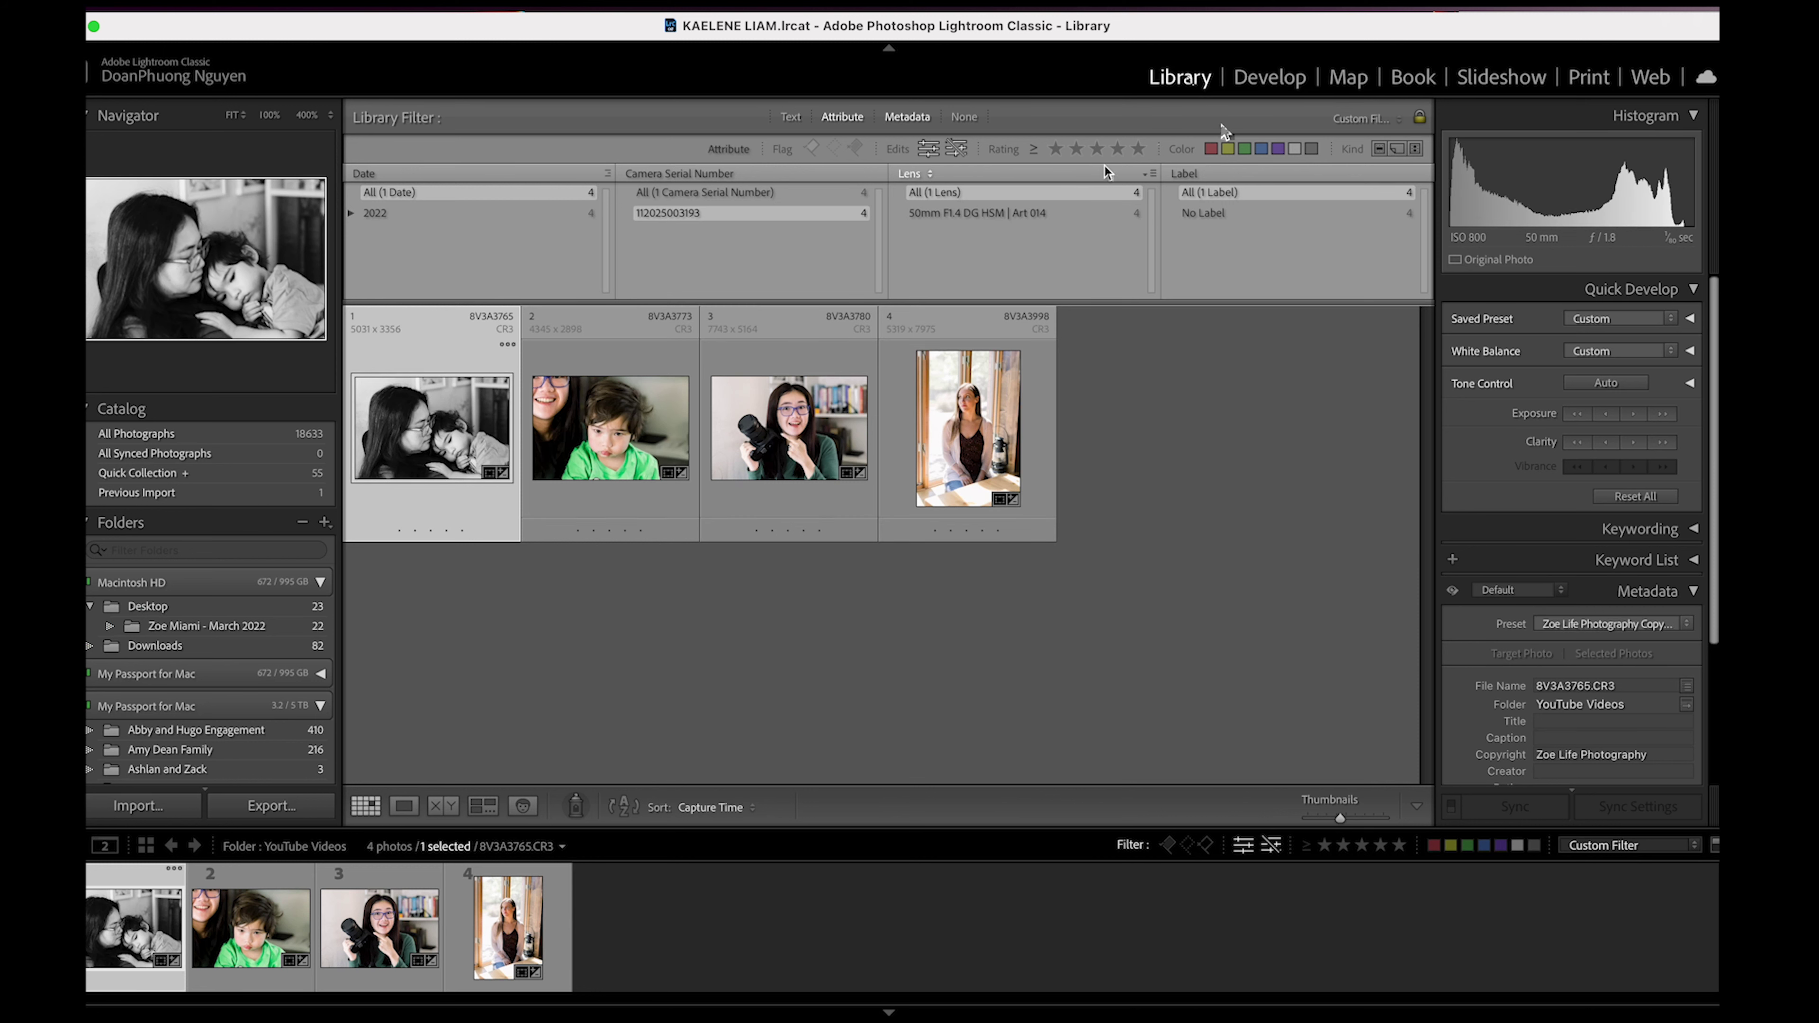
left_click(170, 434)
scroll(431, 464, "up", 3)
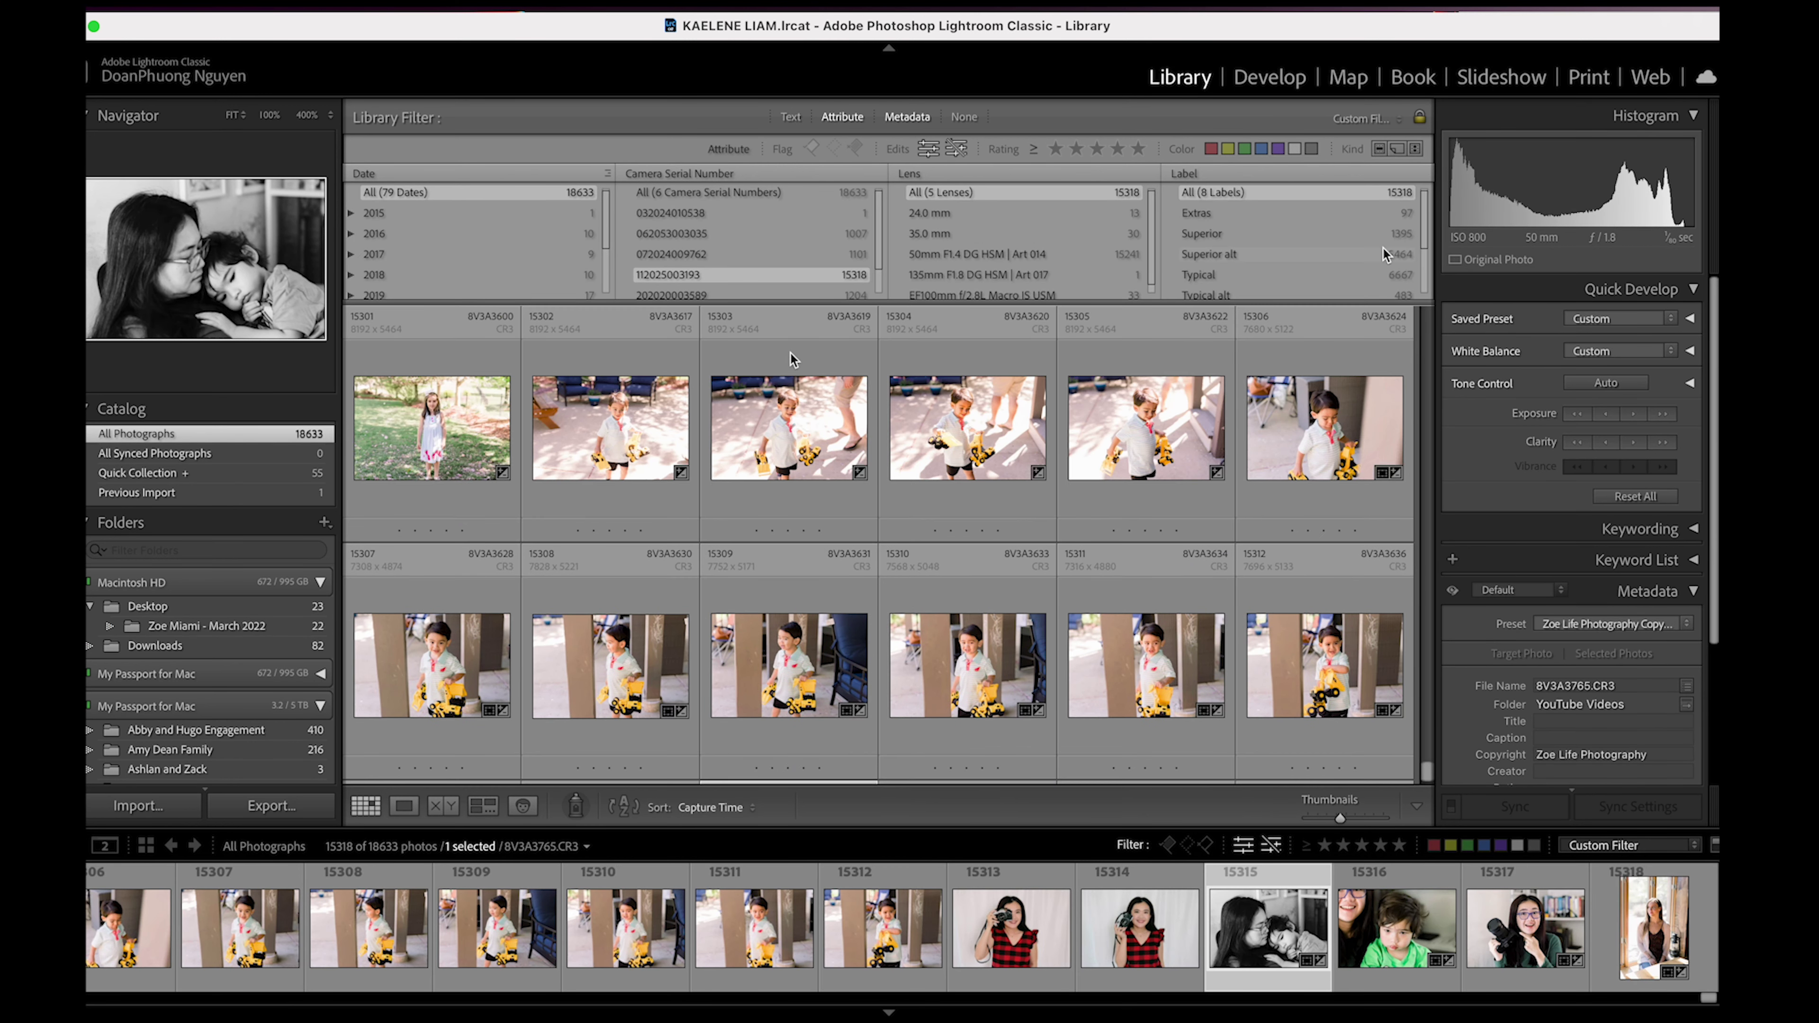
- Set the Library Filter to None, scroll back to the newest photos, and clear the selection
left_click(964, 117)
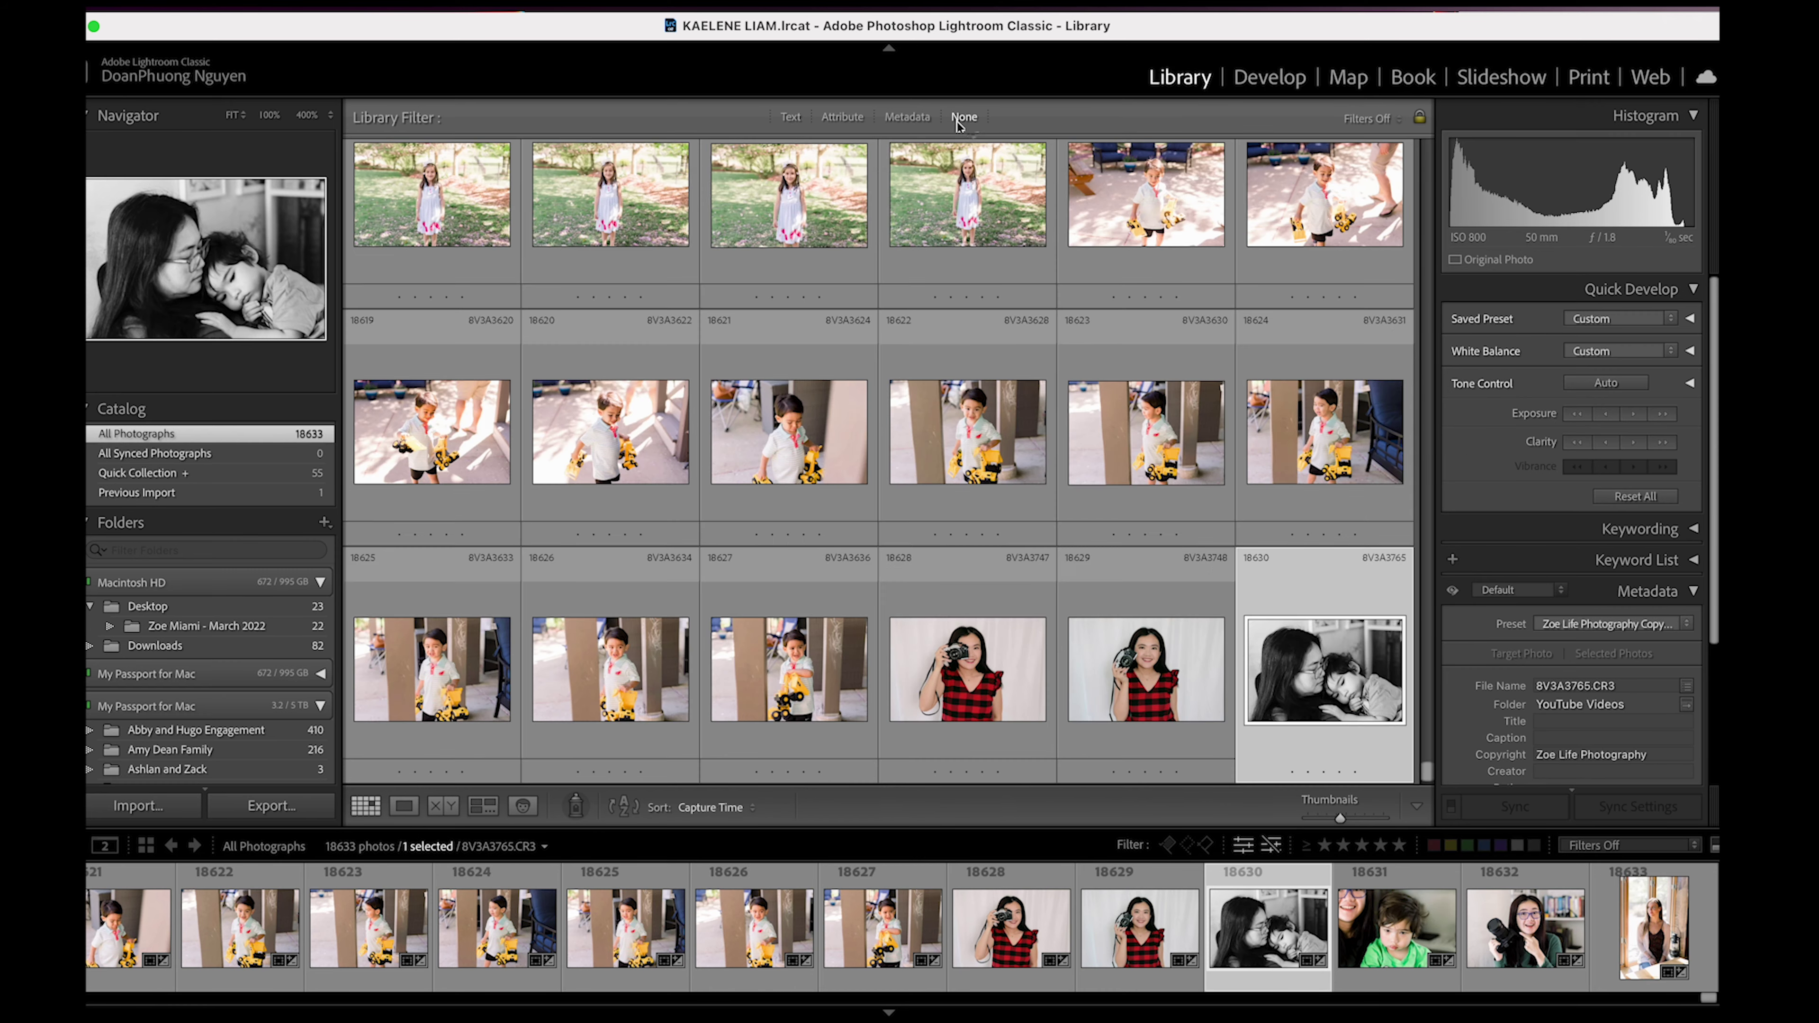
scroll(1209, 515, "up", 3)
scroll(1209, 514, "up", 5)
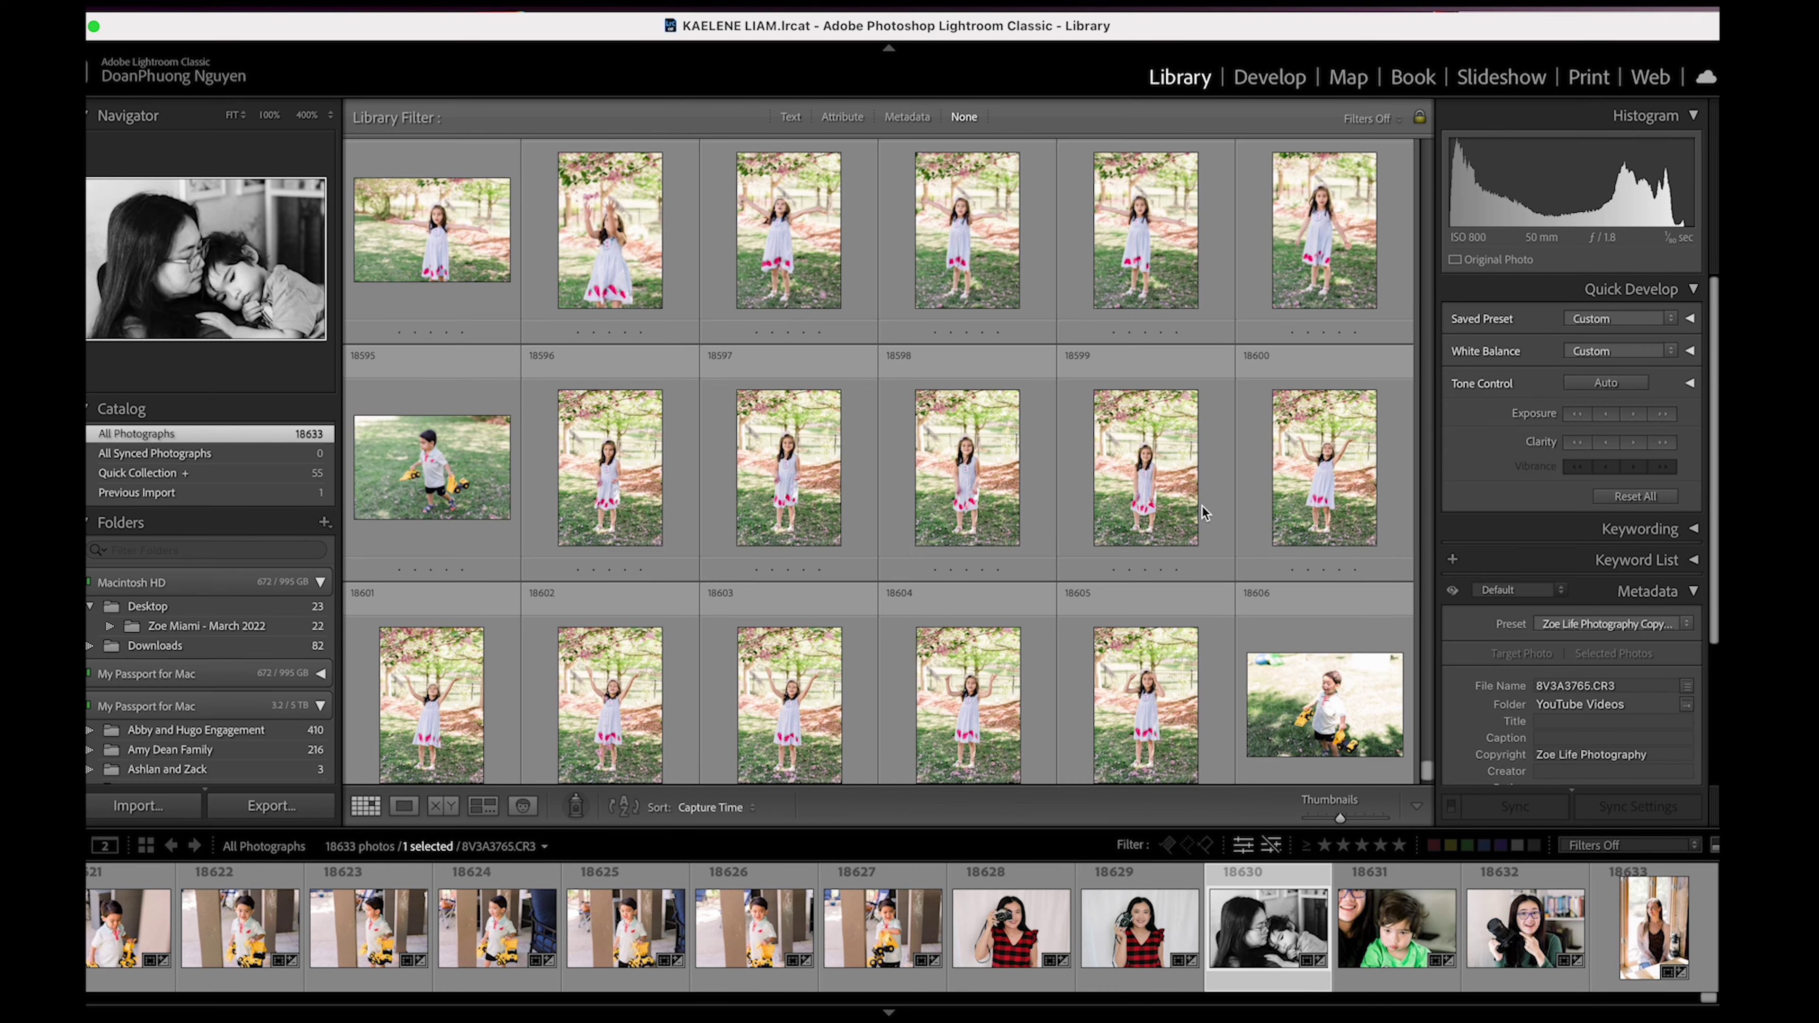
left_click_drag(1426, 770, 1427, 70)
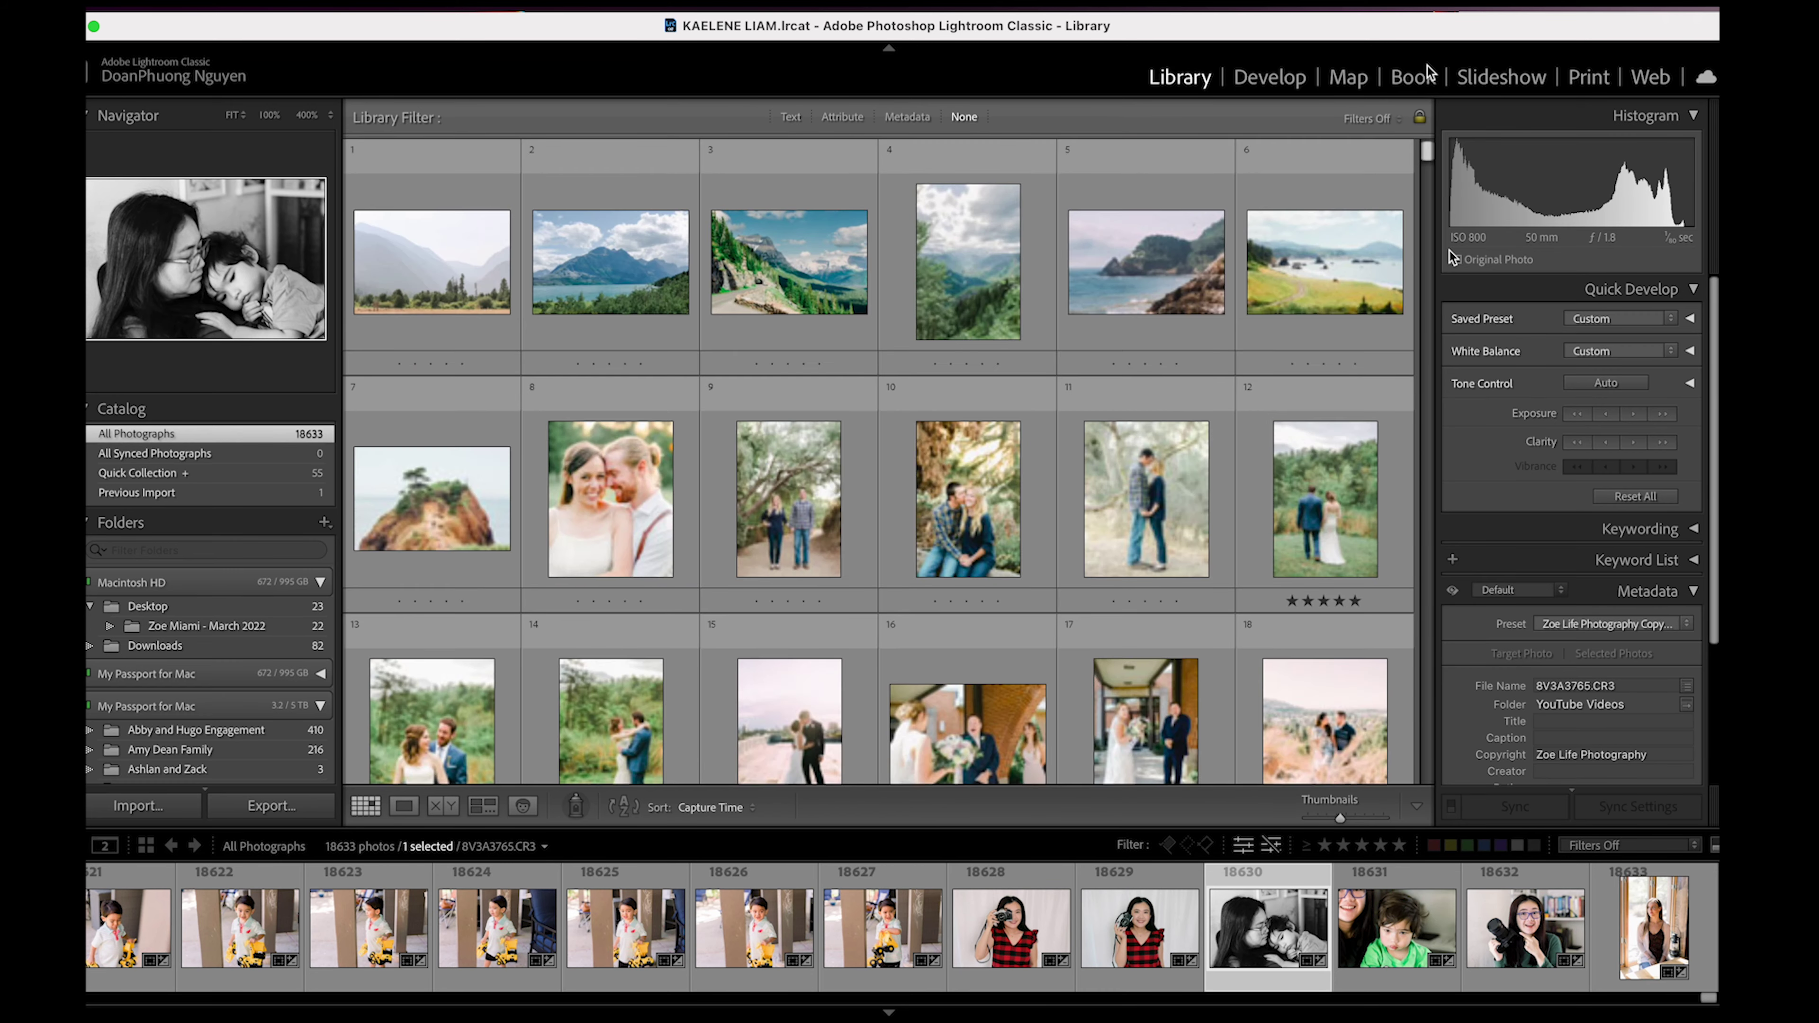
left_click(1341, 818)
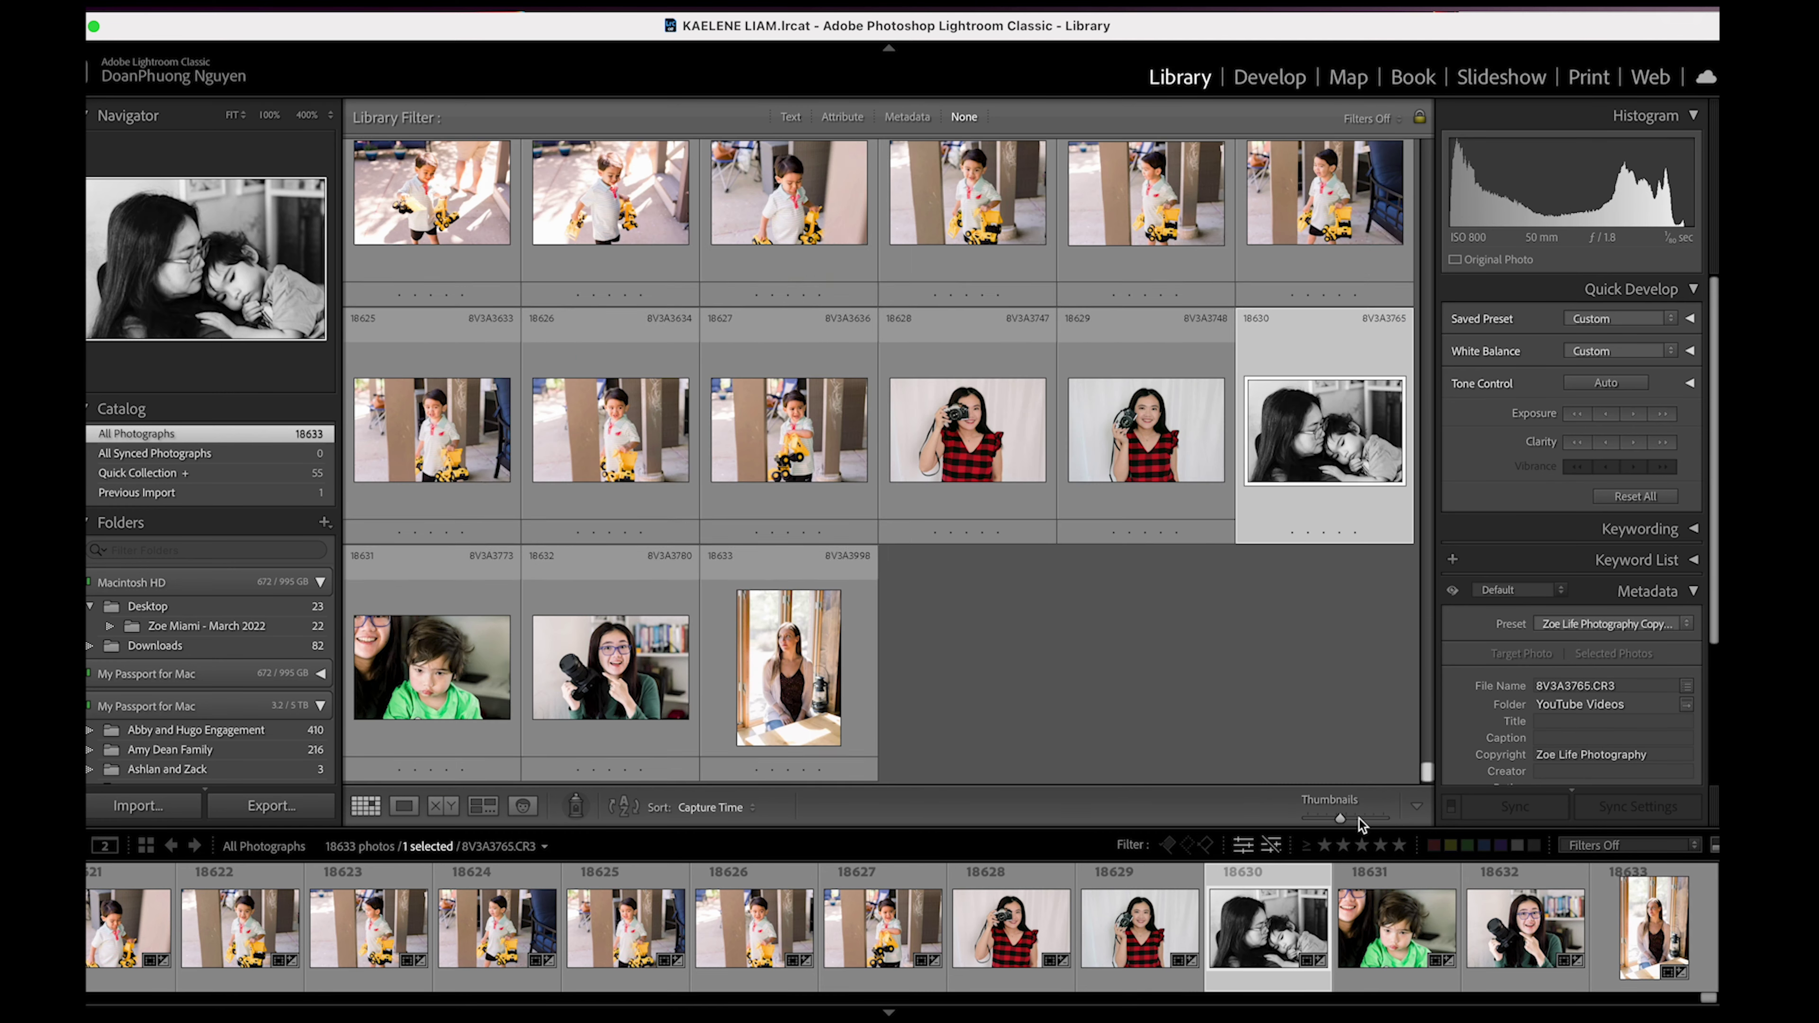
left_click(1123, 684)
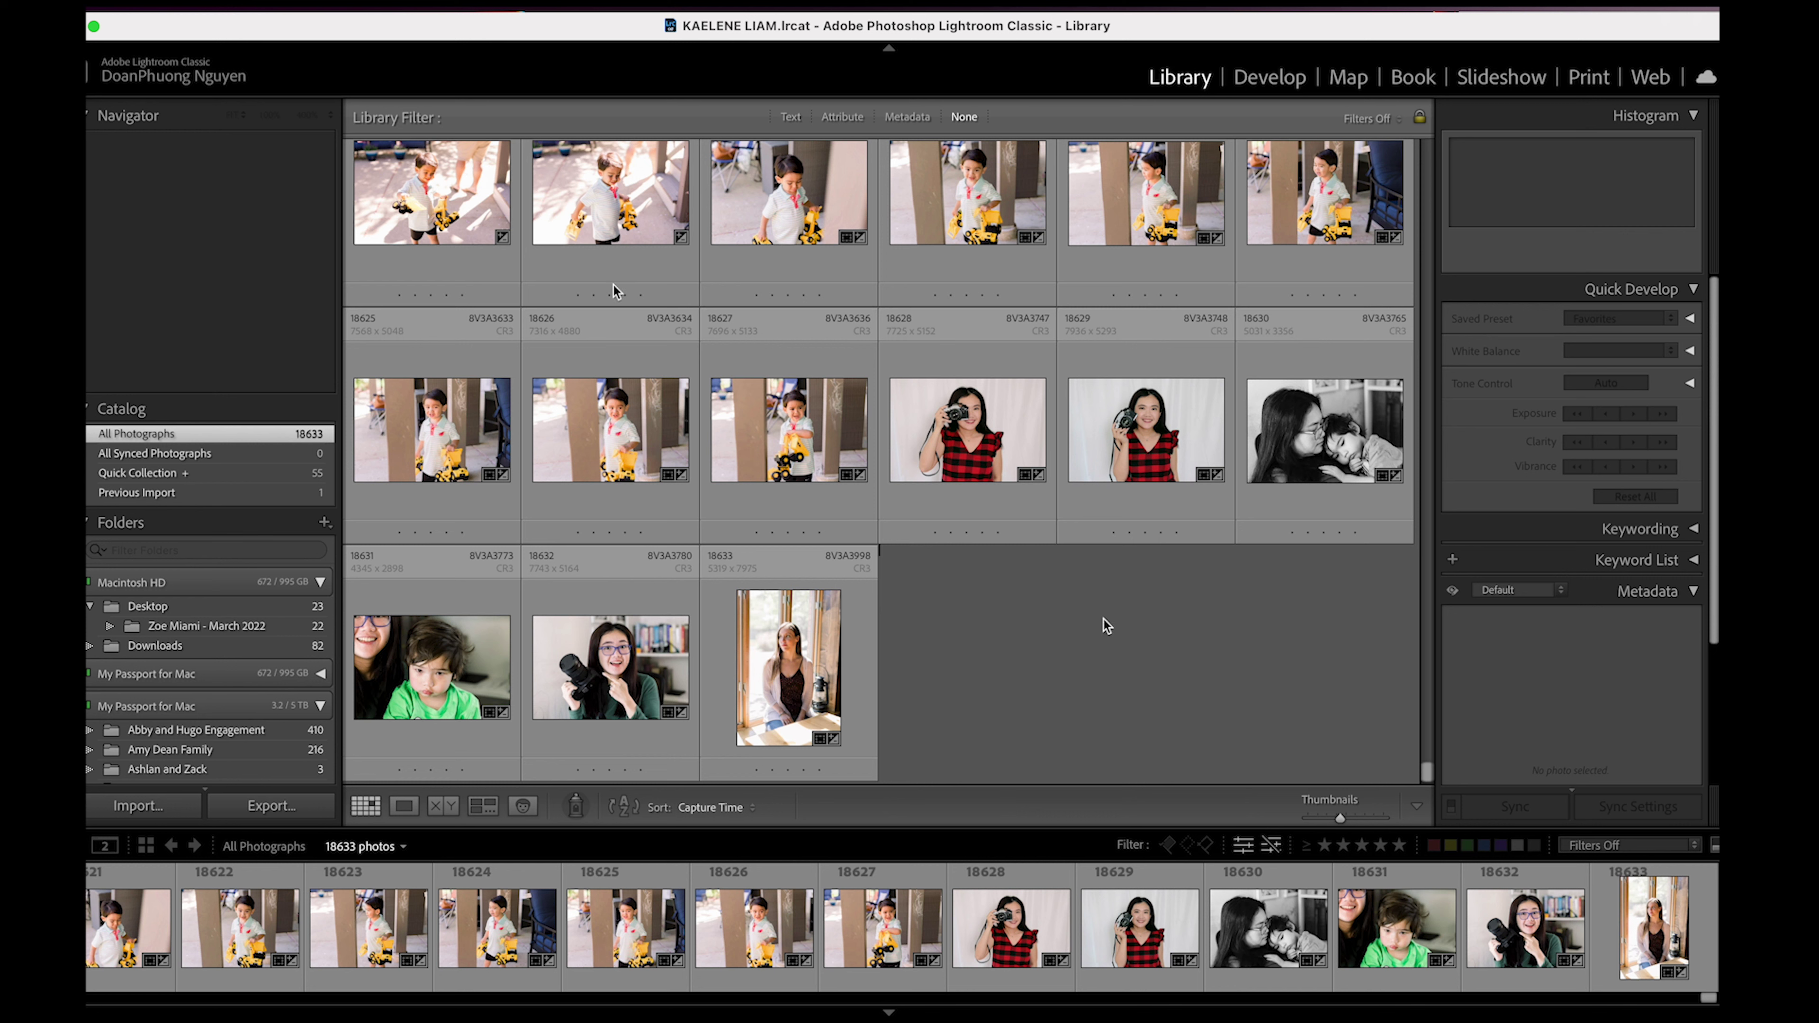
left_click(255, 8)
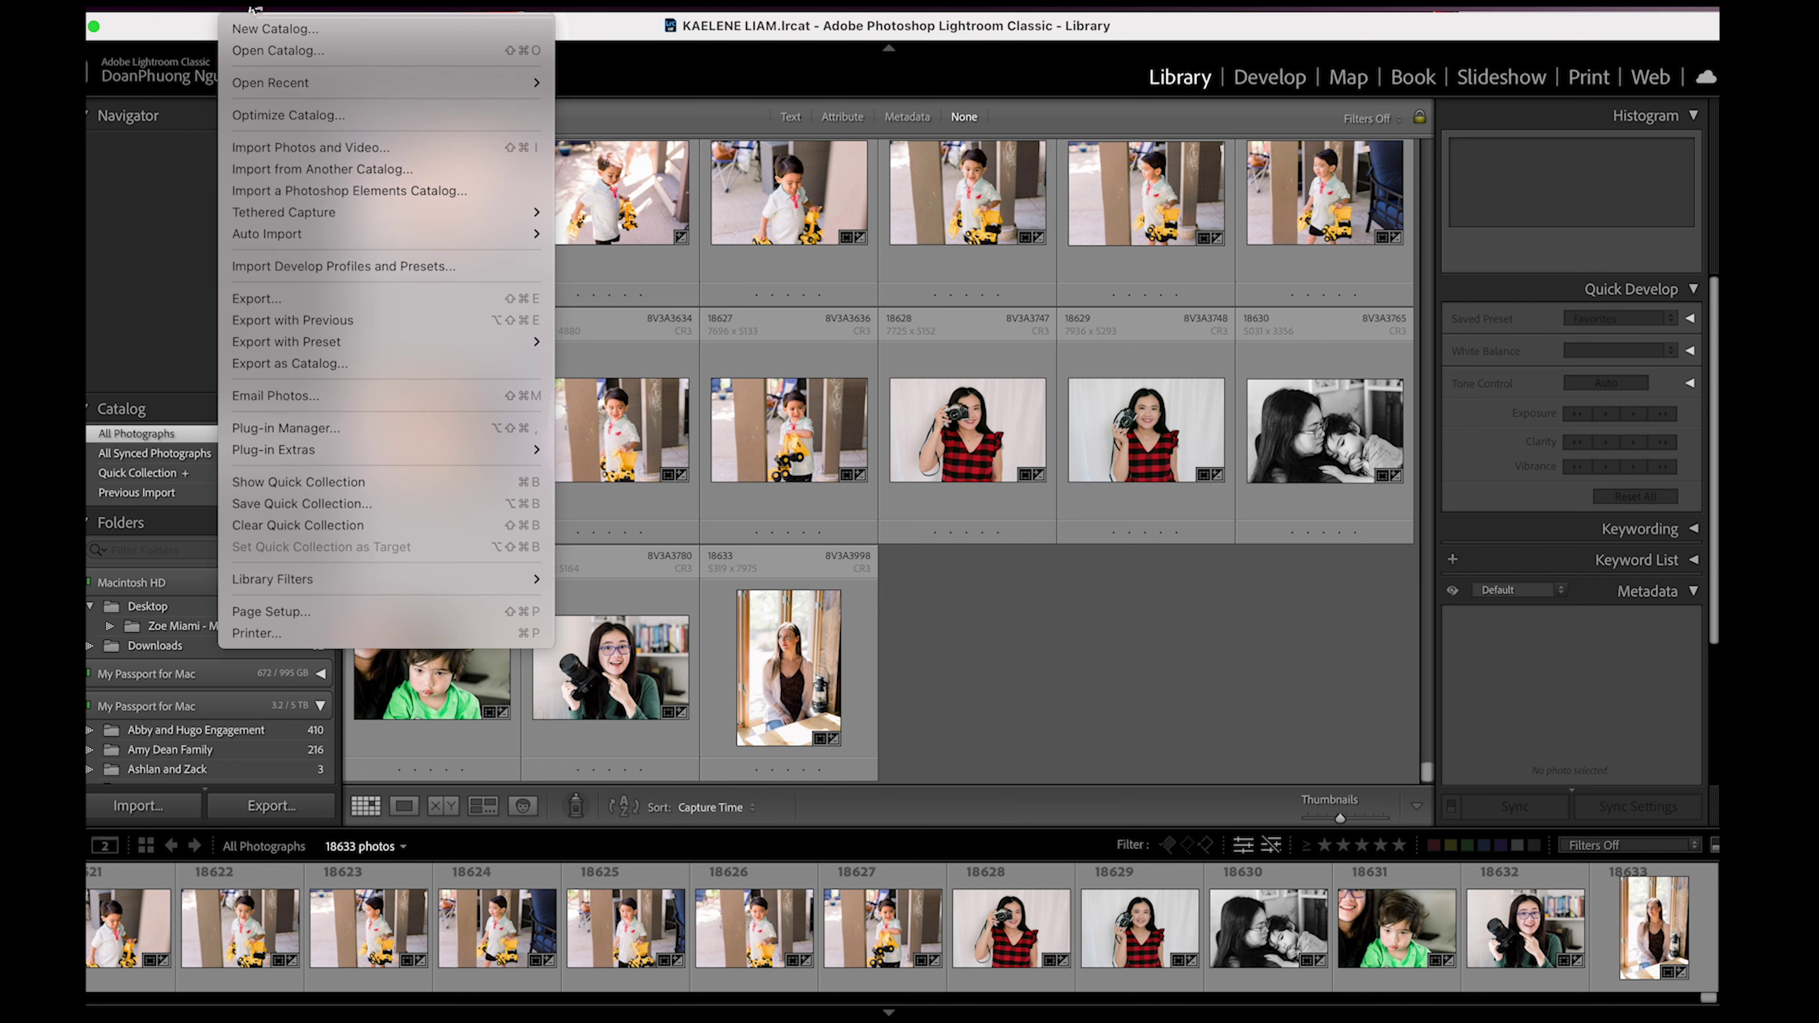
left_click(254, 8)
left_click(254, 9)
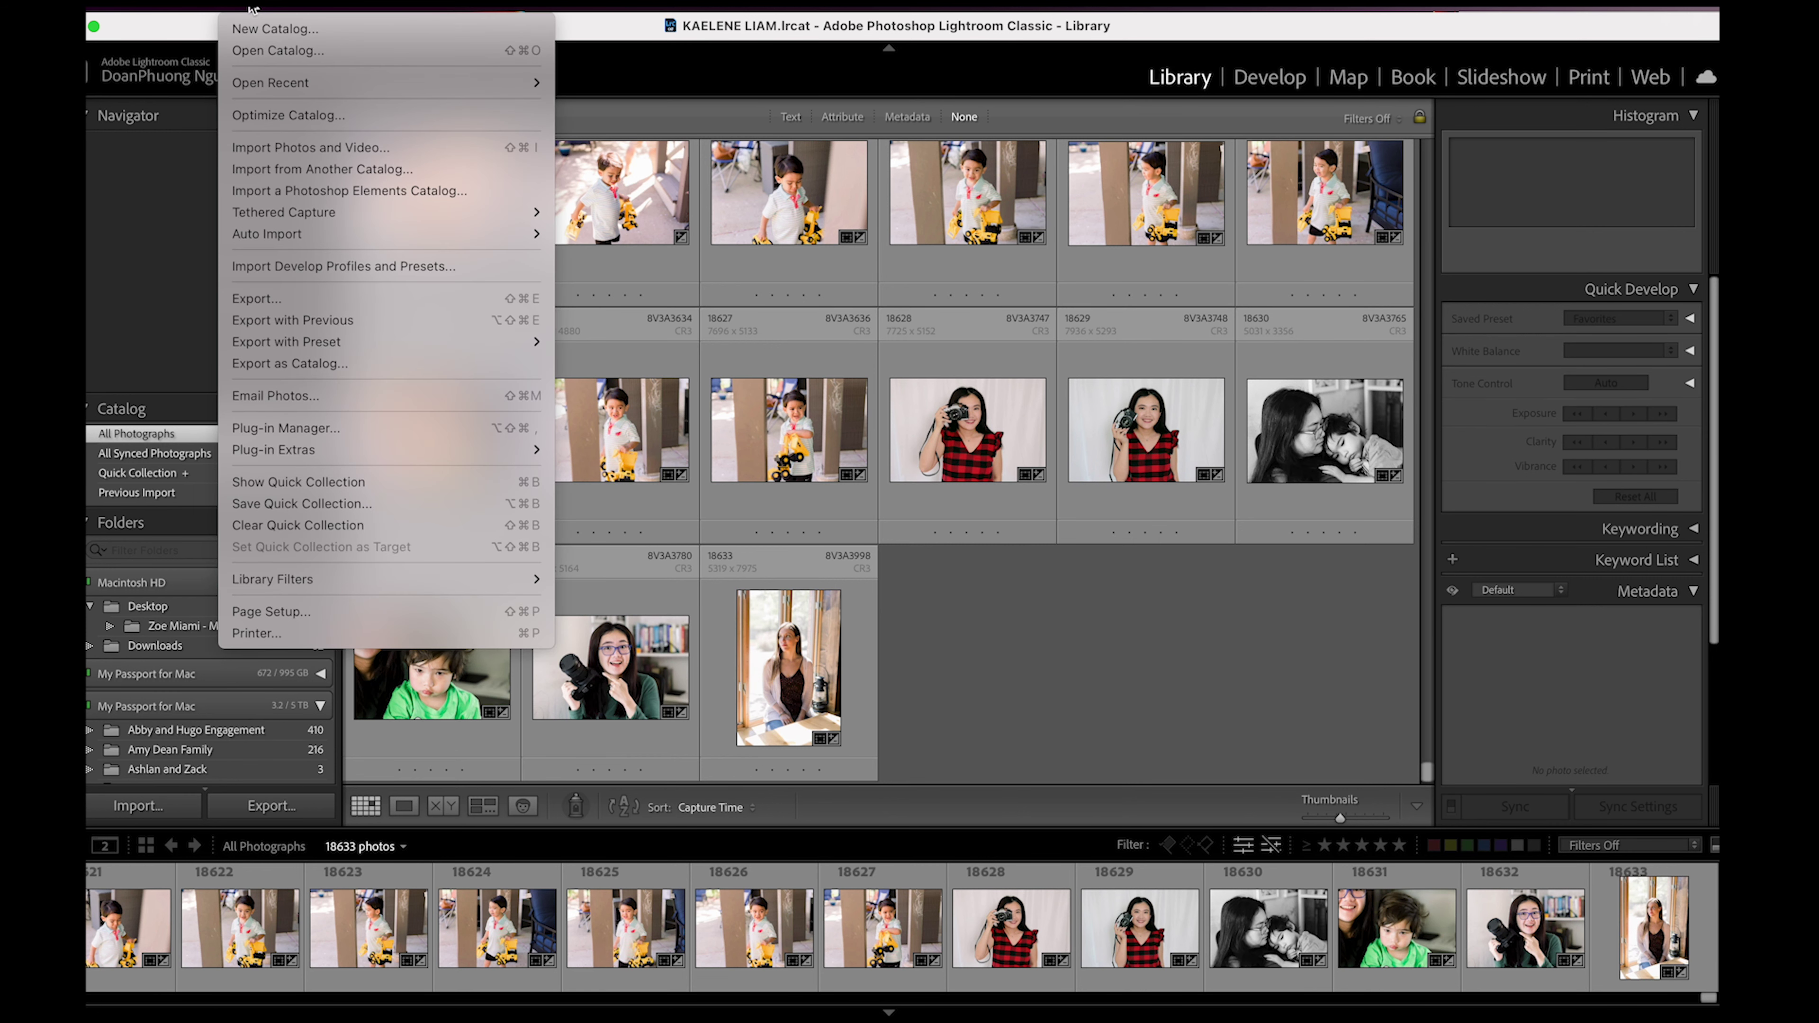
left_click(287, 152)
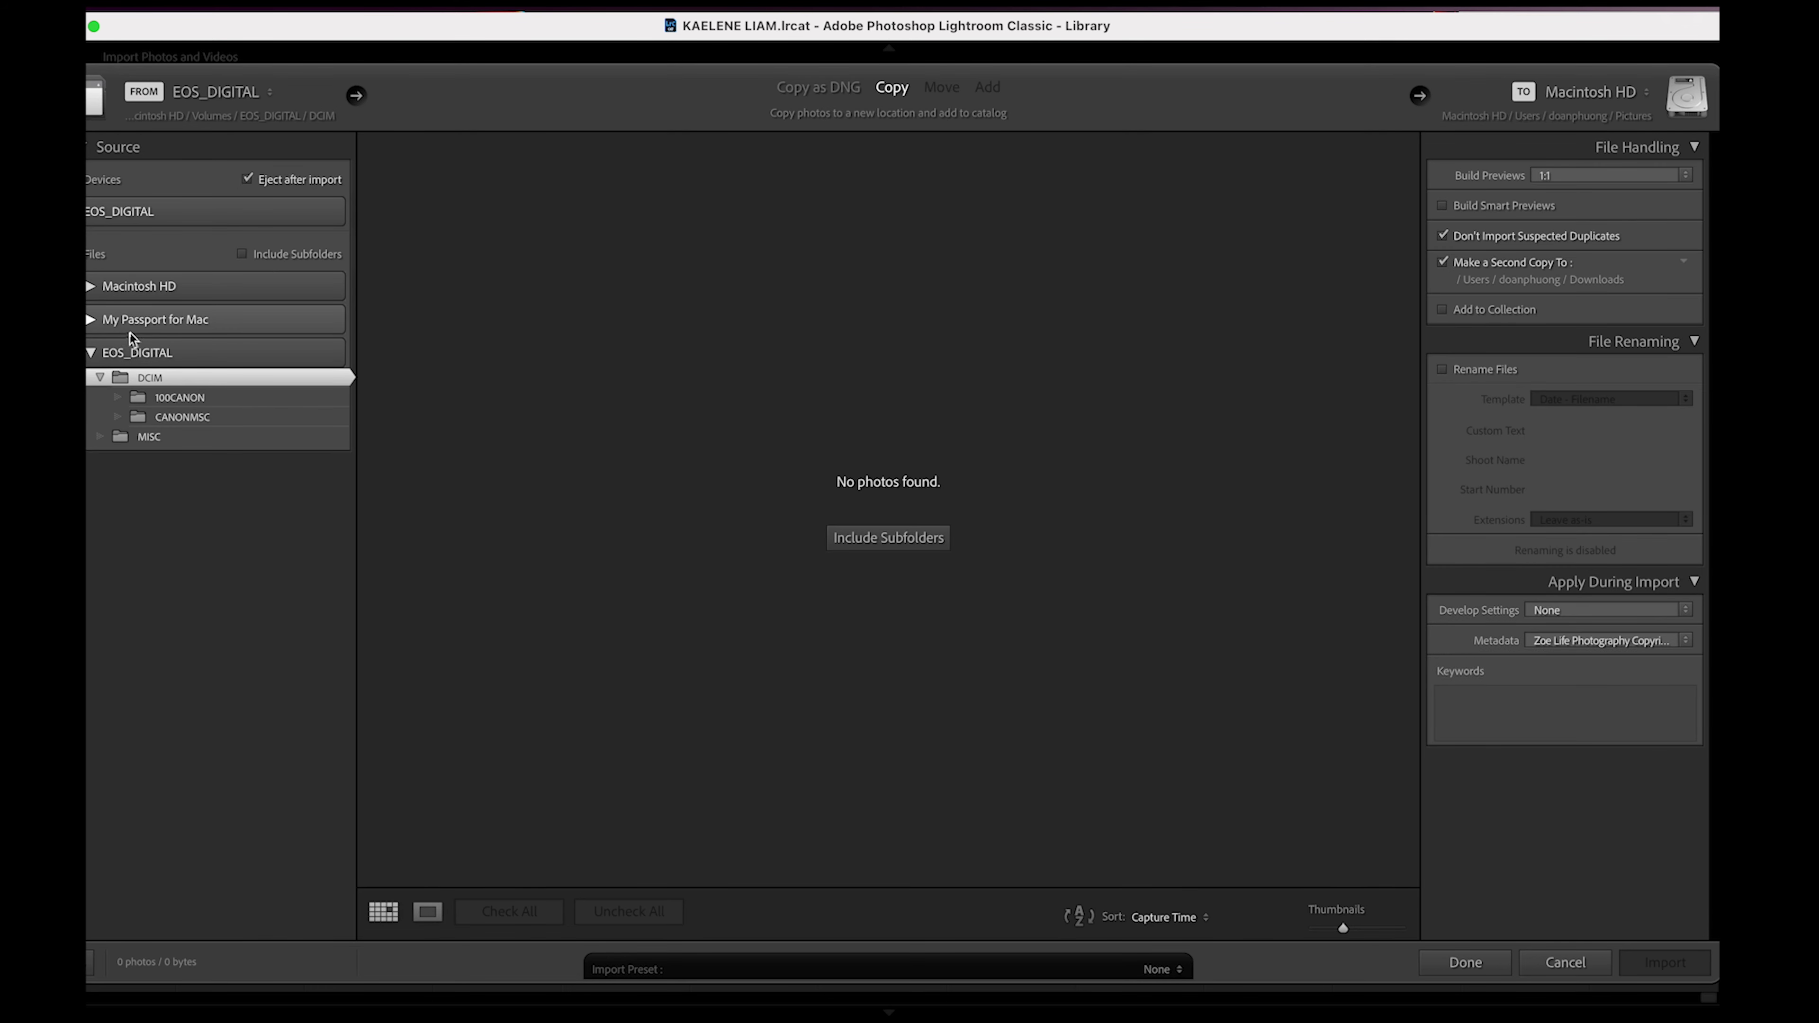
left_click(90, 321)
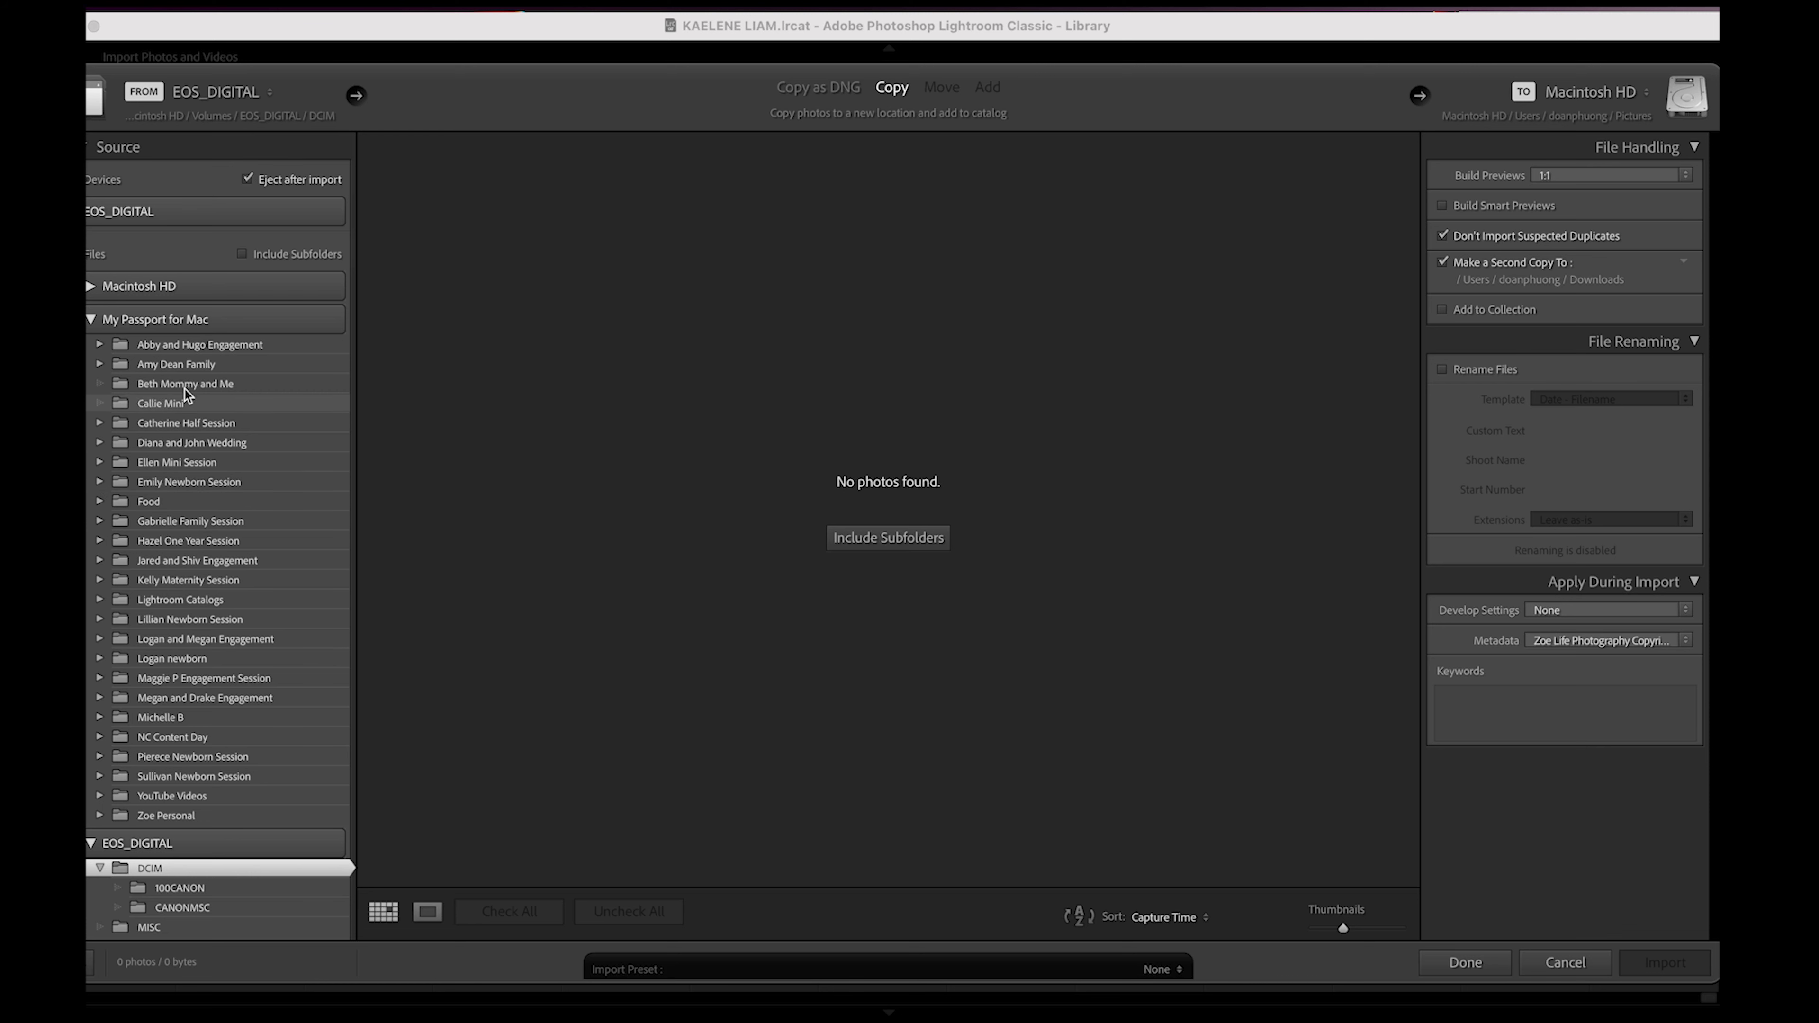
scroll(179, 616, "down", 1)
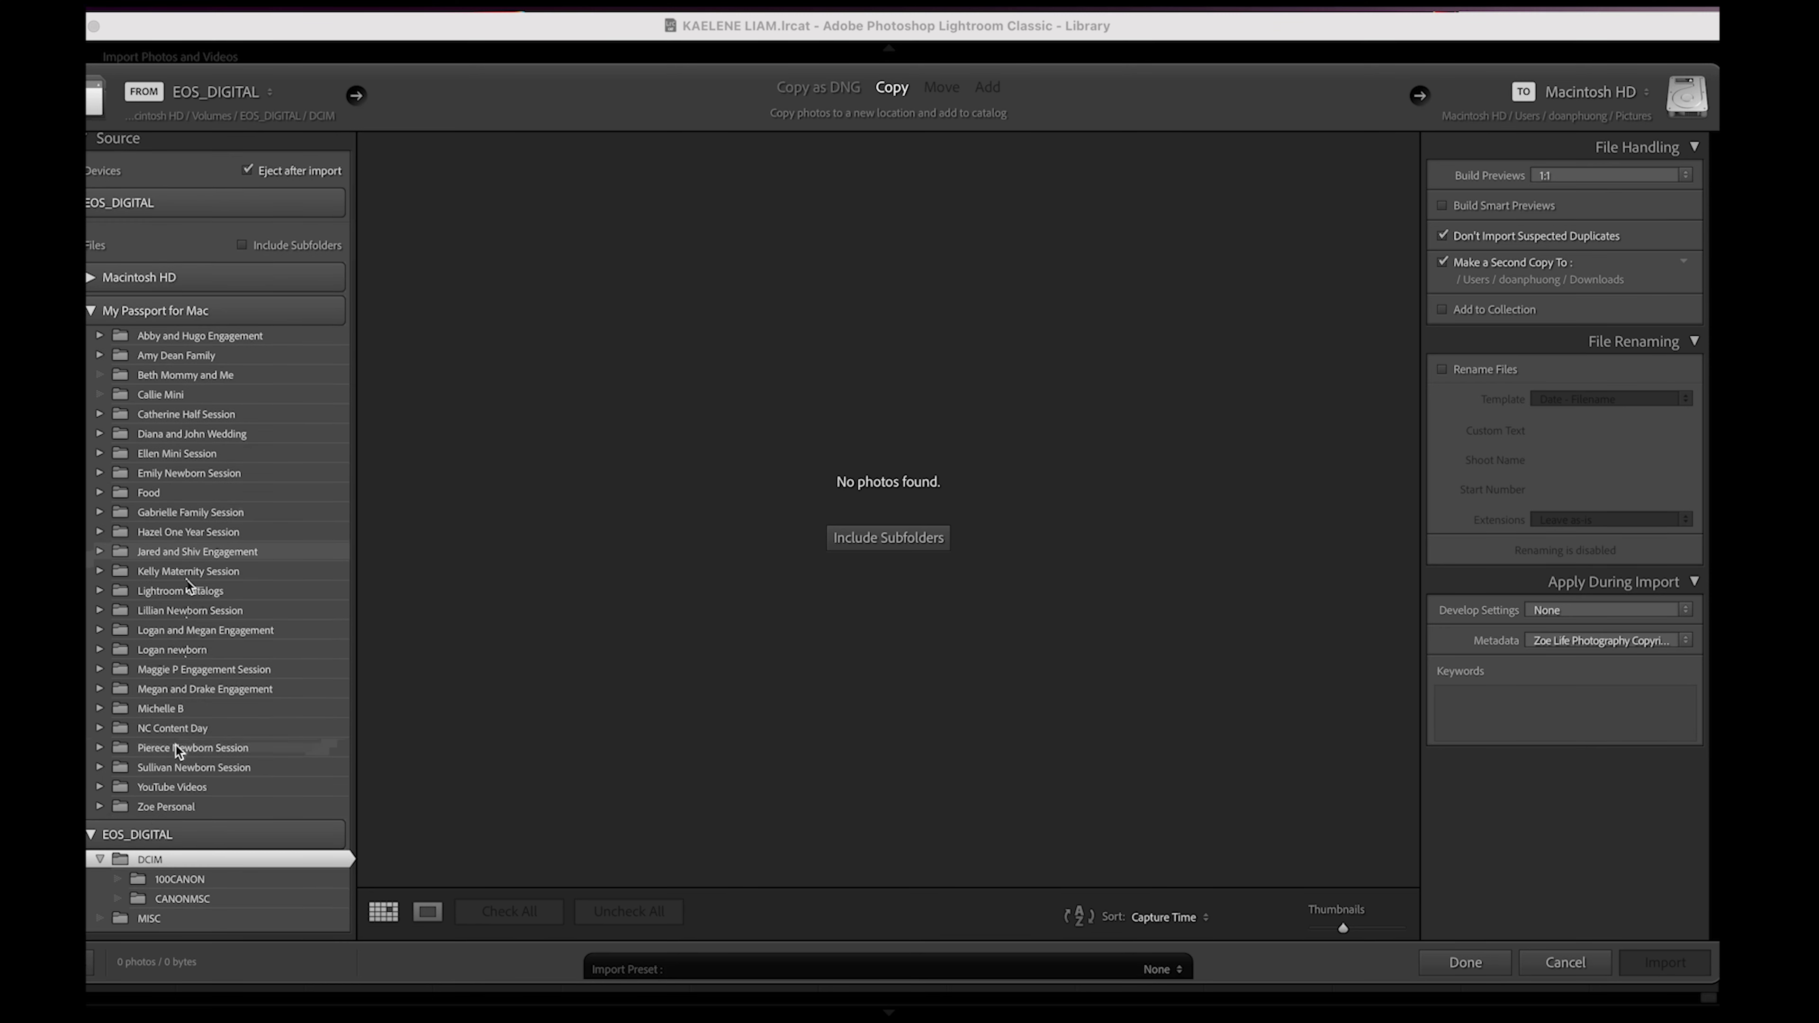
left_click(119, 808)
scroll(165, 831, "down", 2)
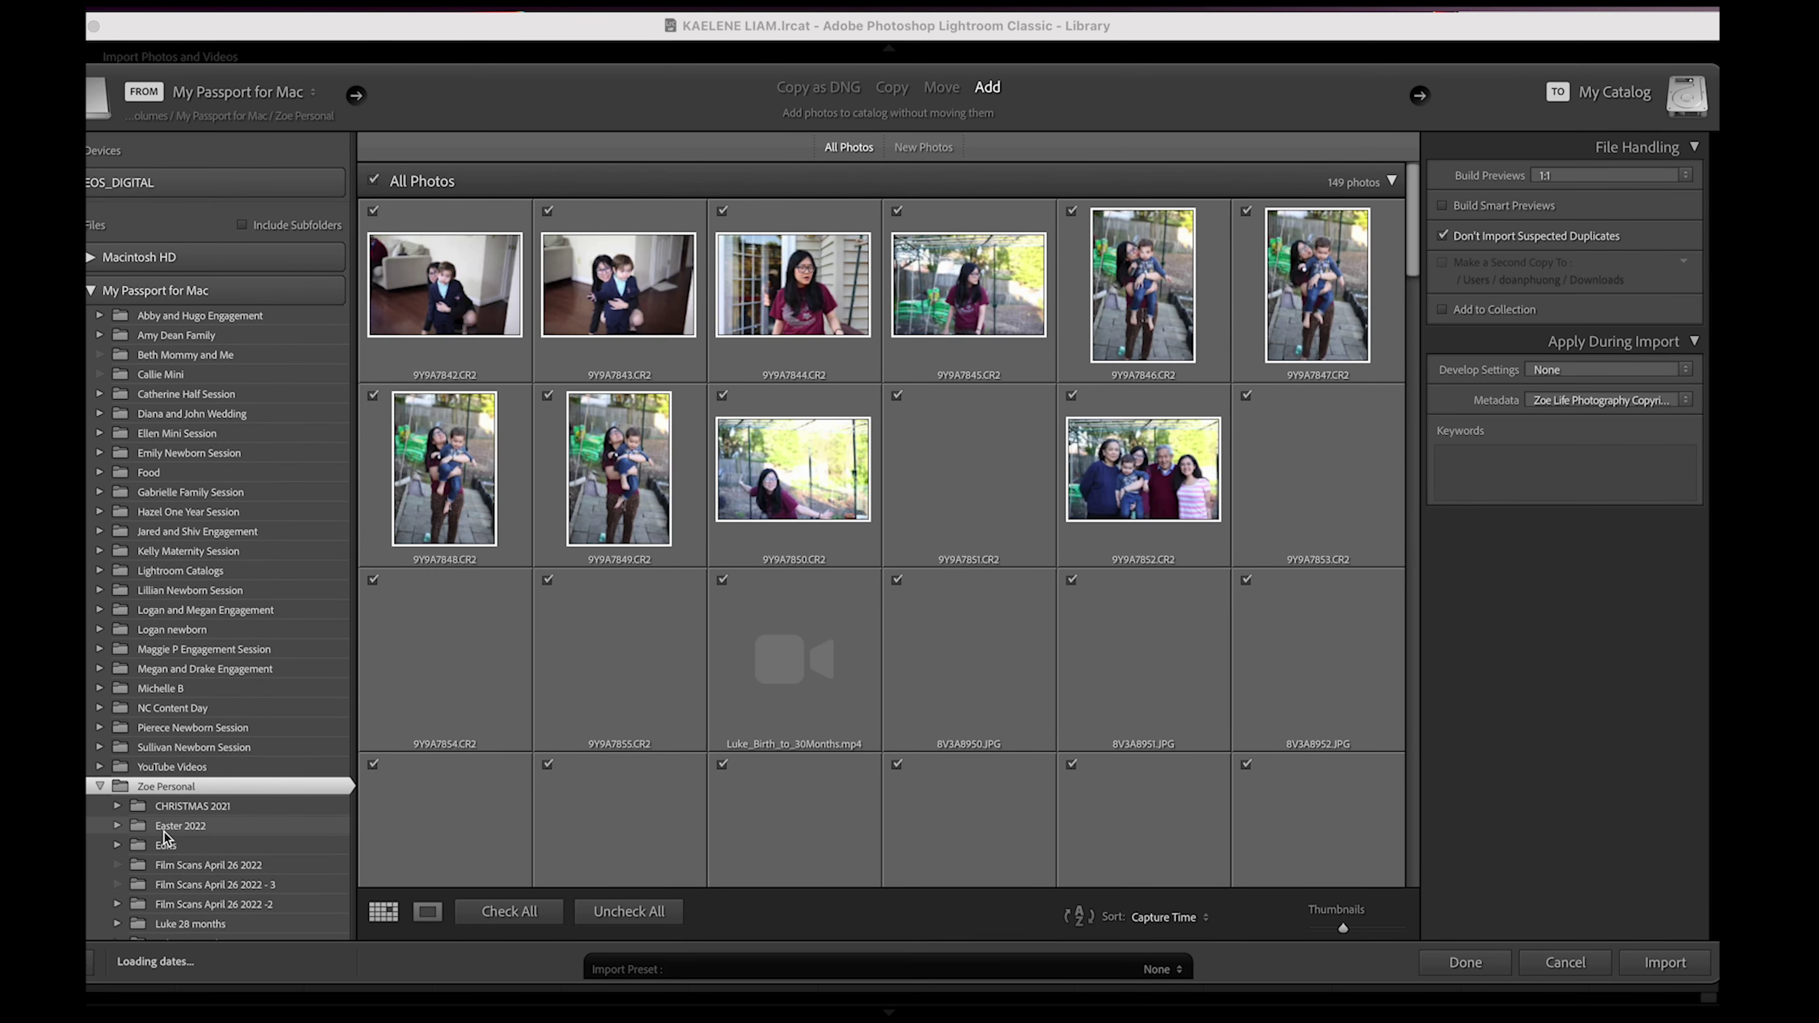
scroll(193, 890, "down", 6)
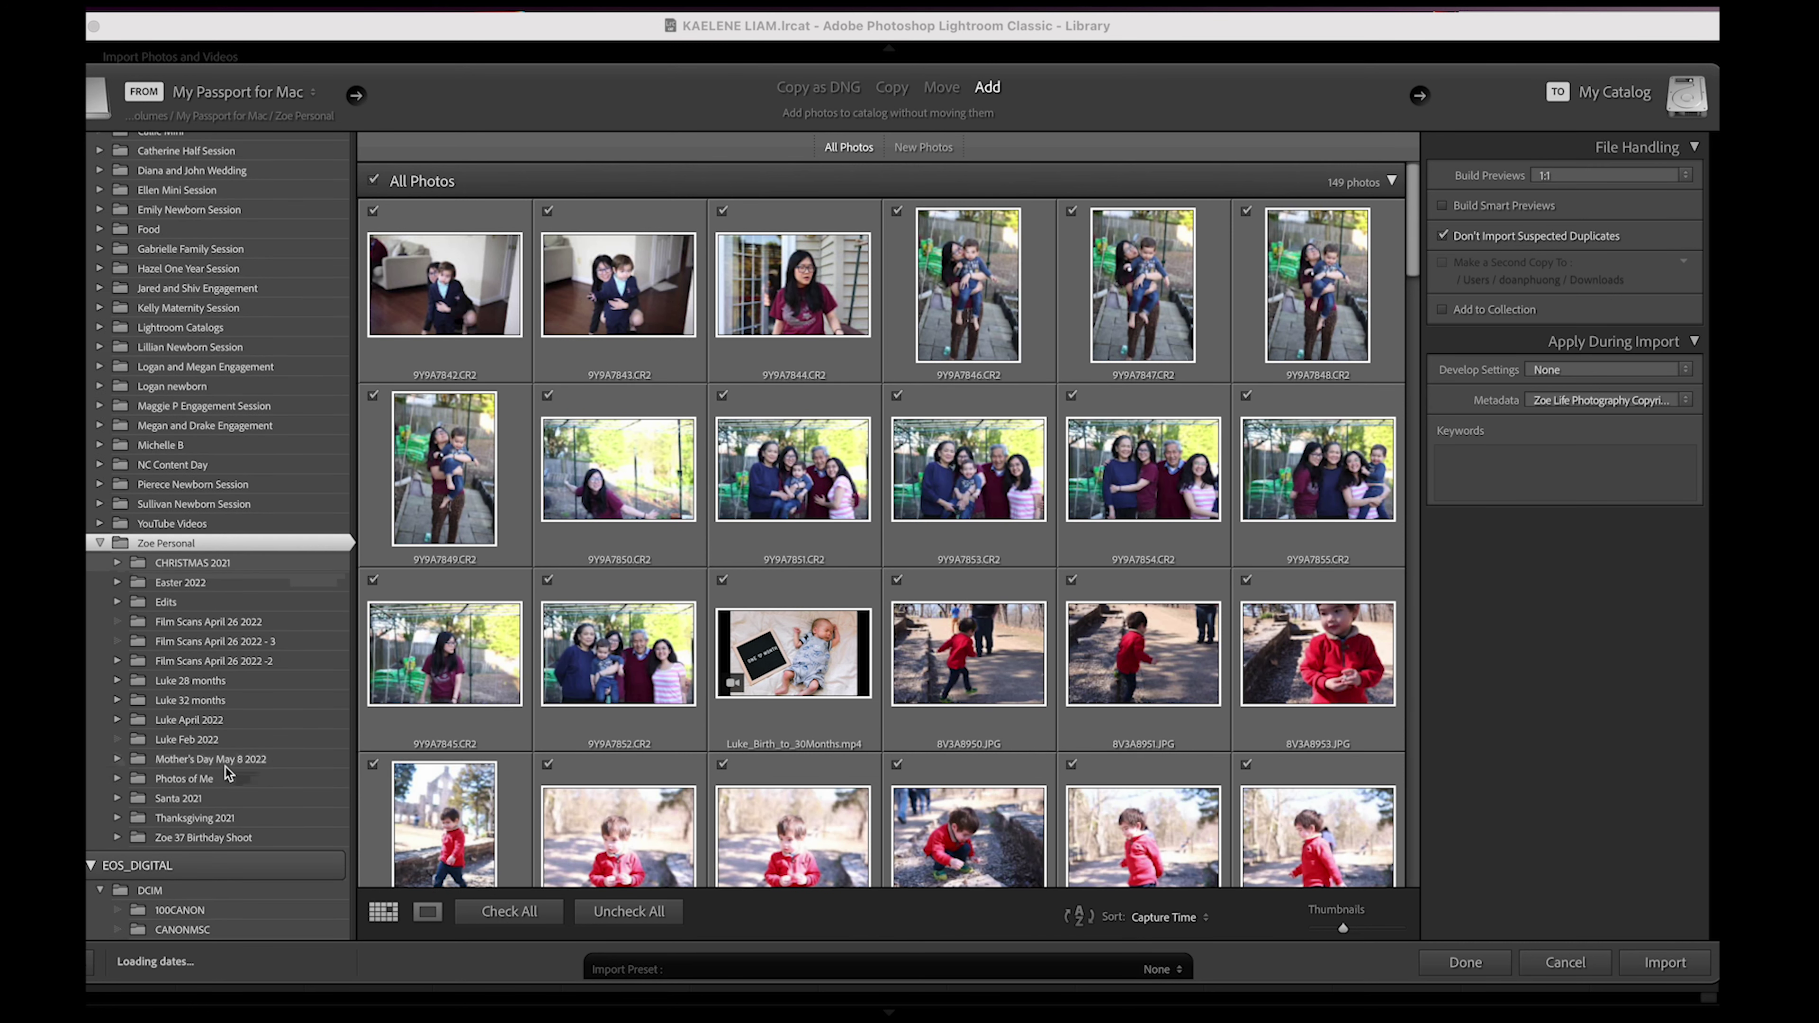
left_click(226, 765)
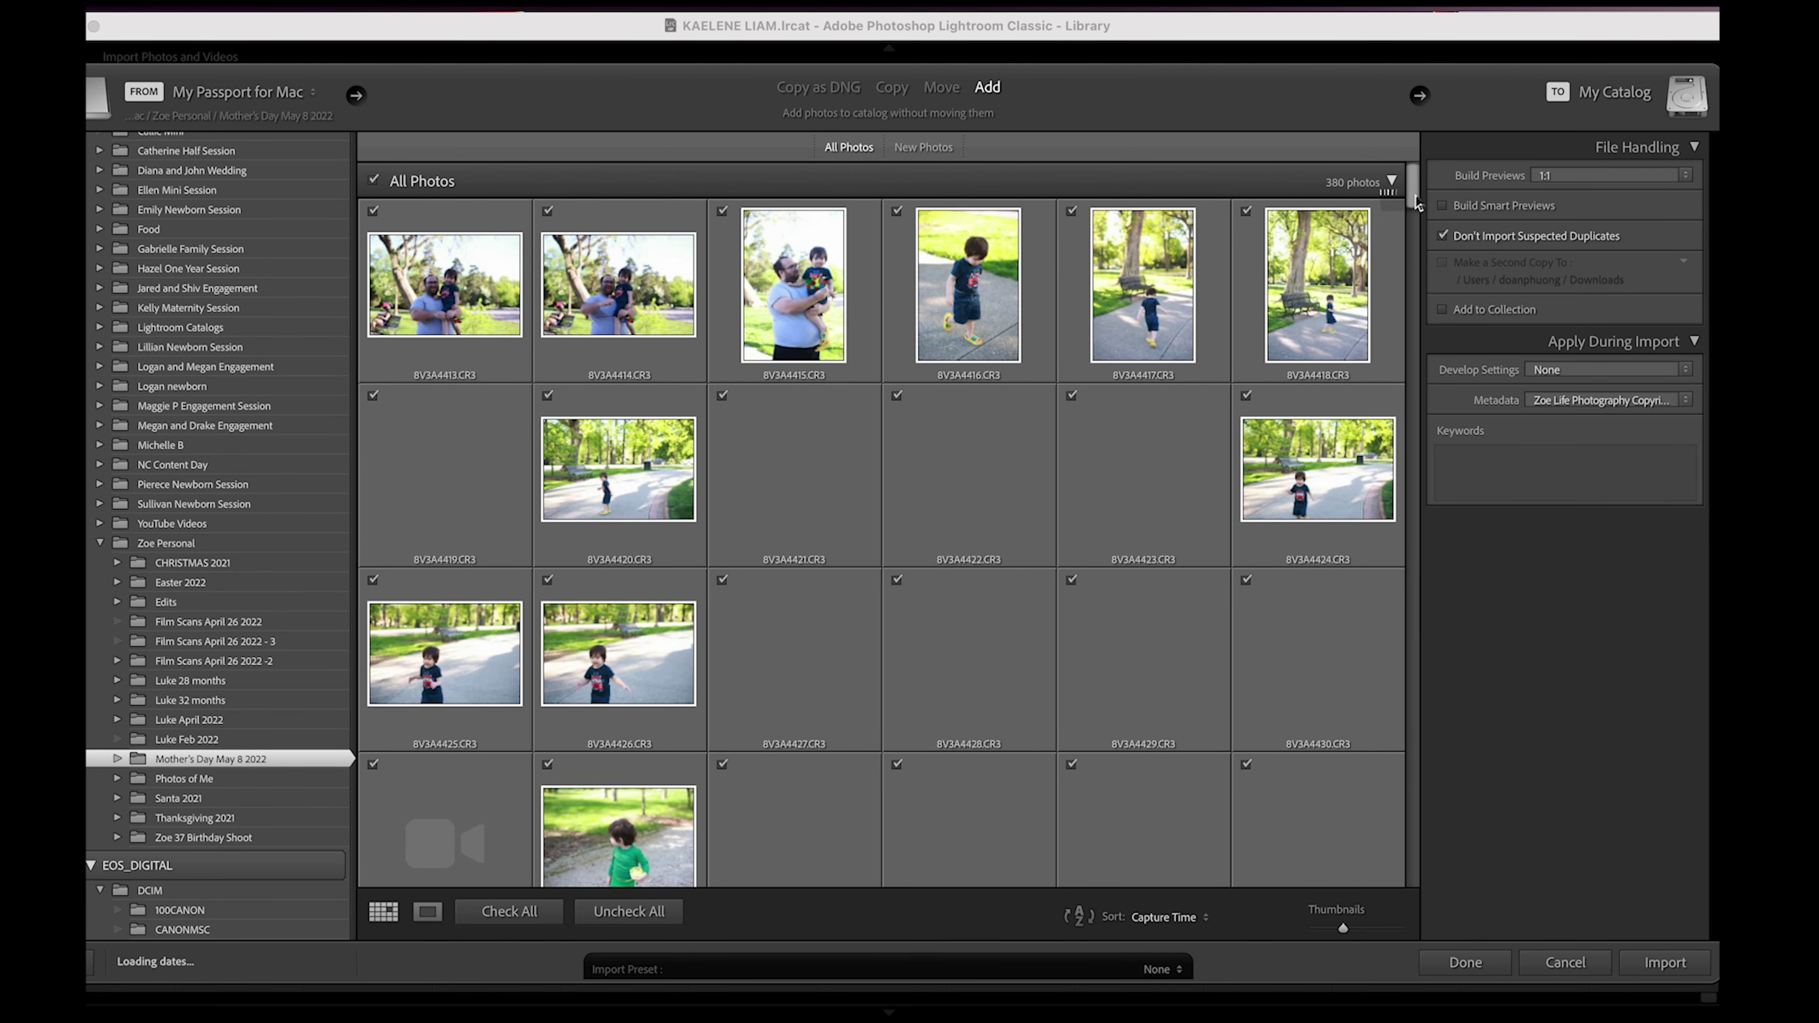
left_click_drag(1415, 197, 1409, 134)
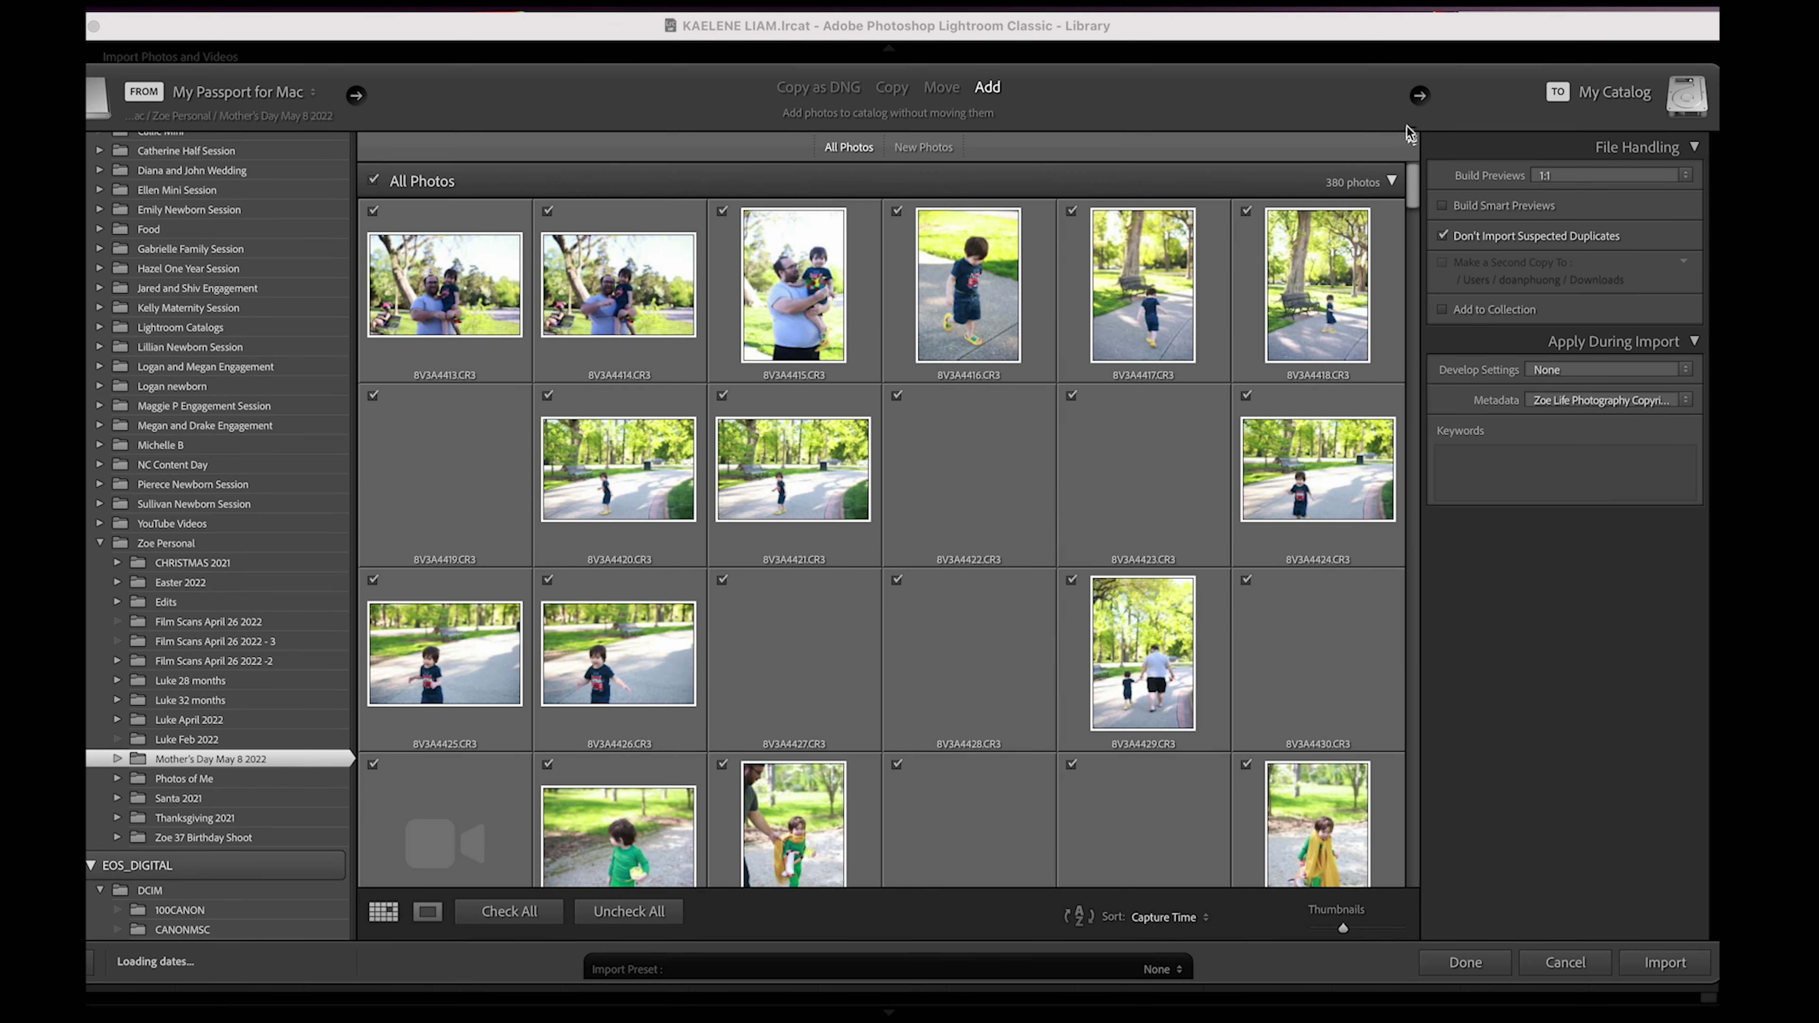
scroll(1236, 604, "down", 5)
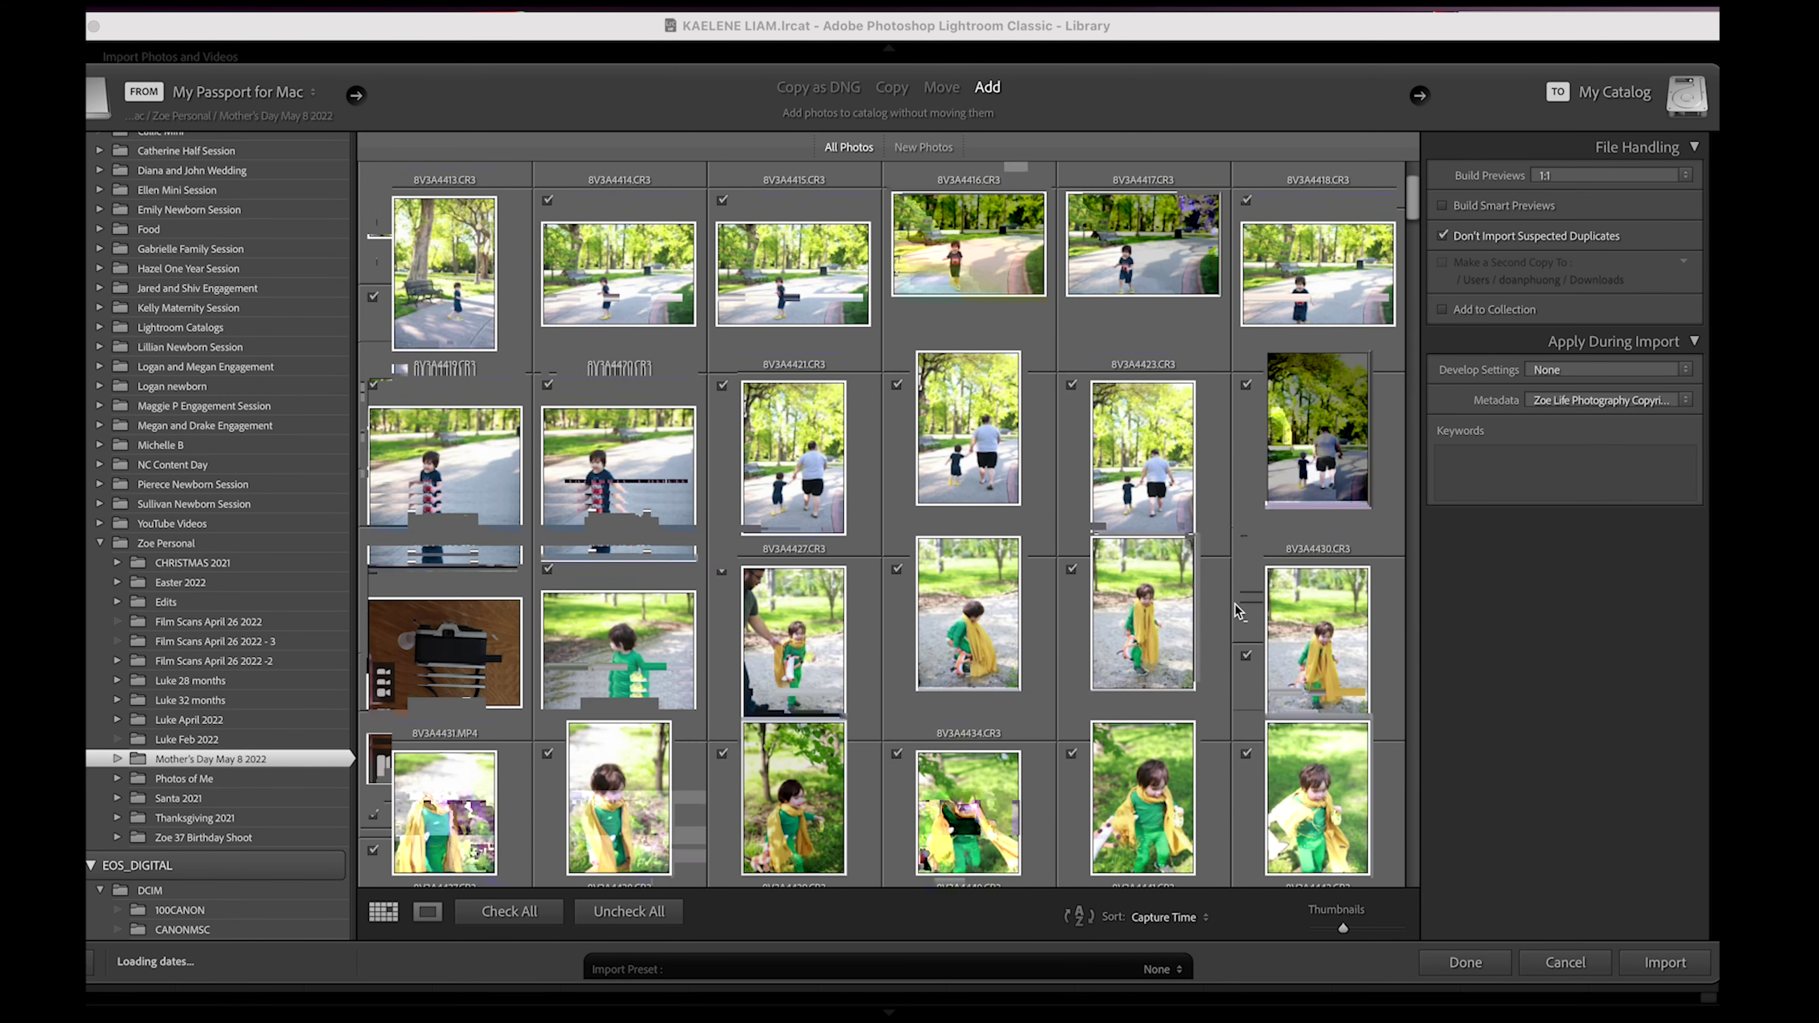
scroll(1234, 610, "down", 2)
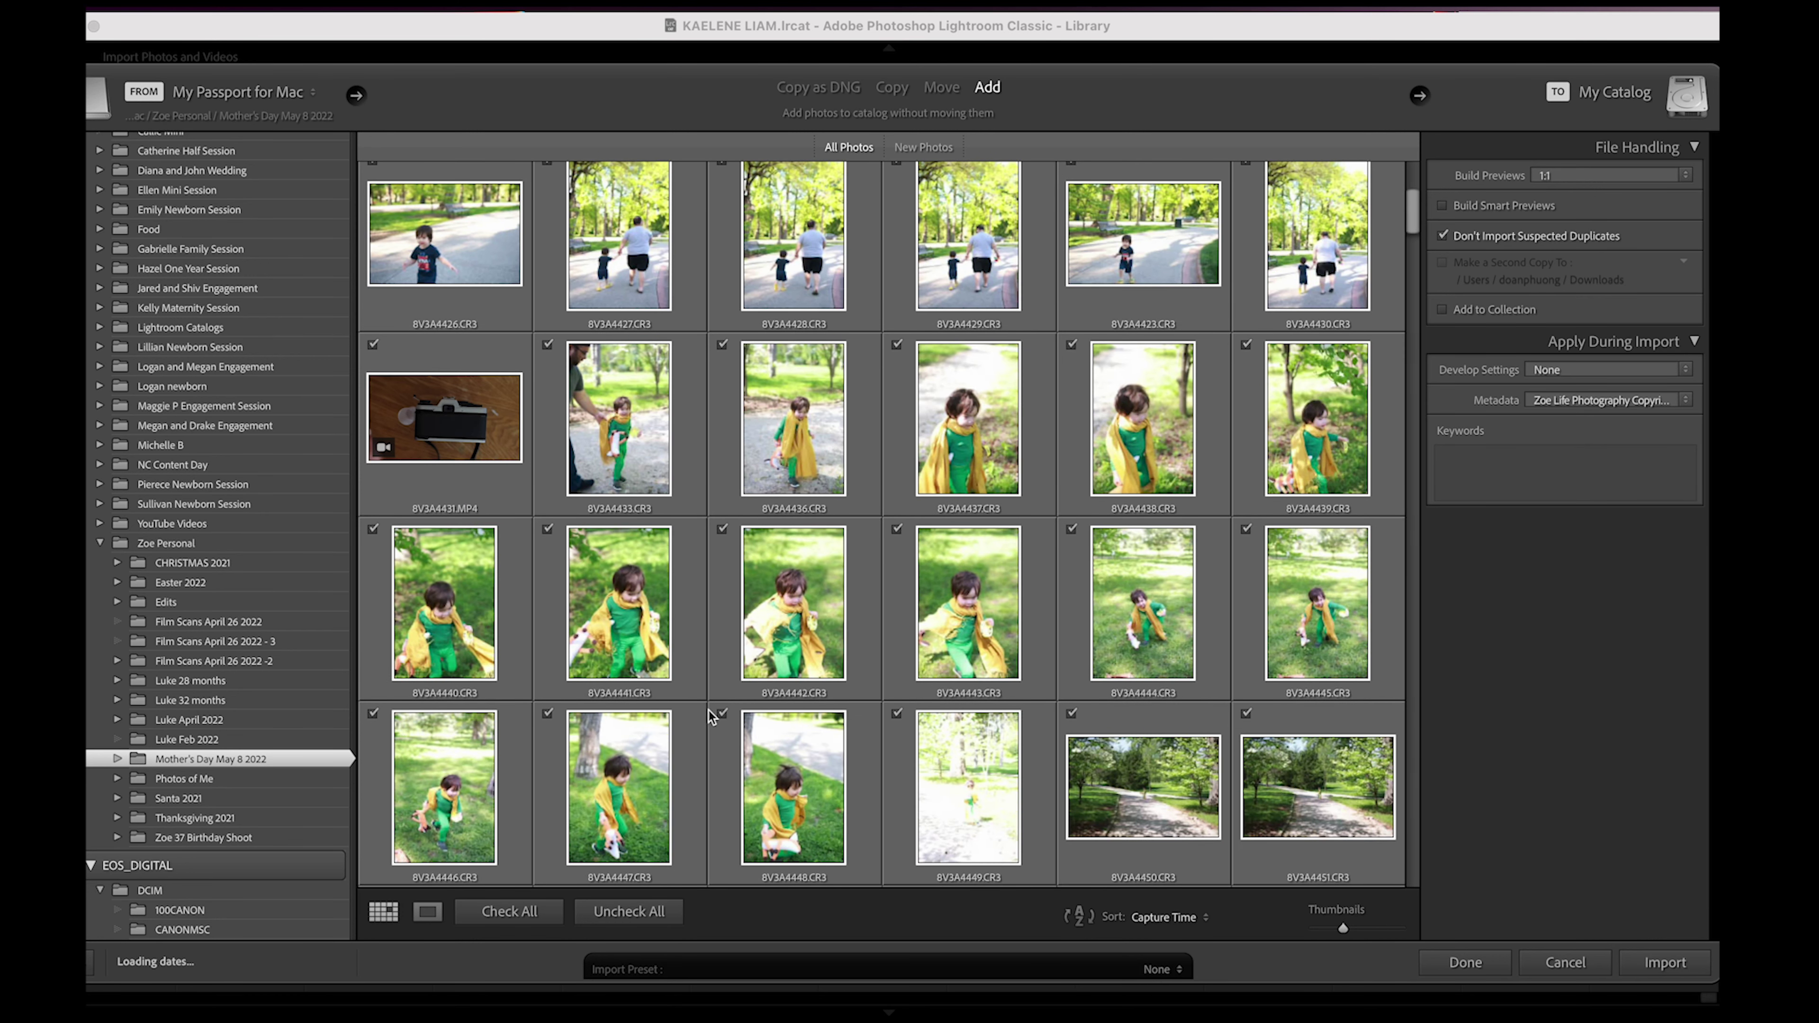
left_click(721, 714)
left_click(898, 714)
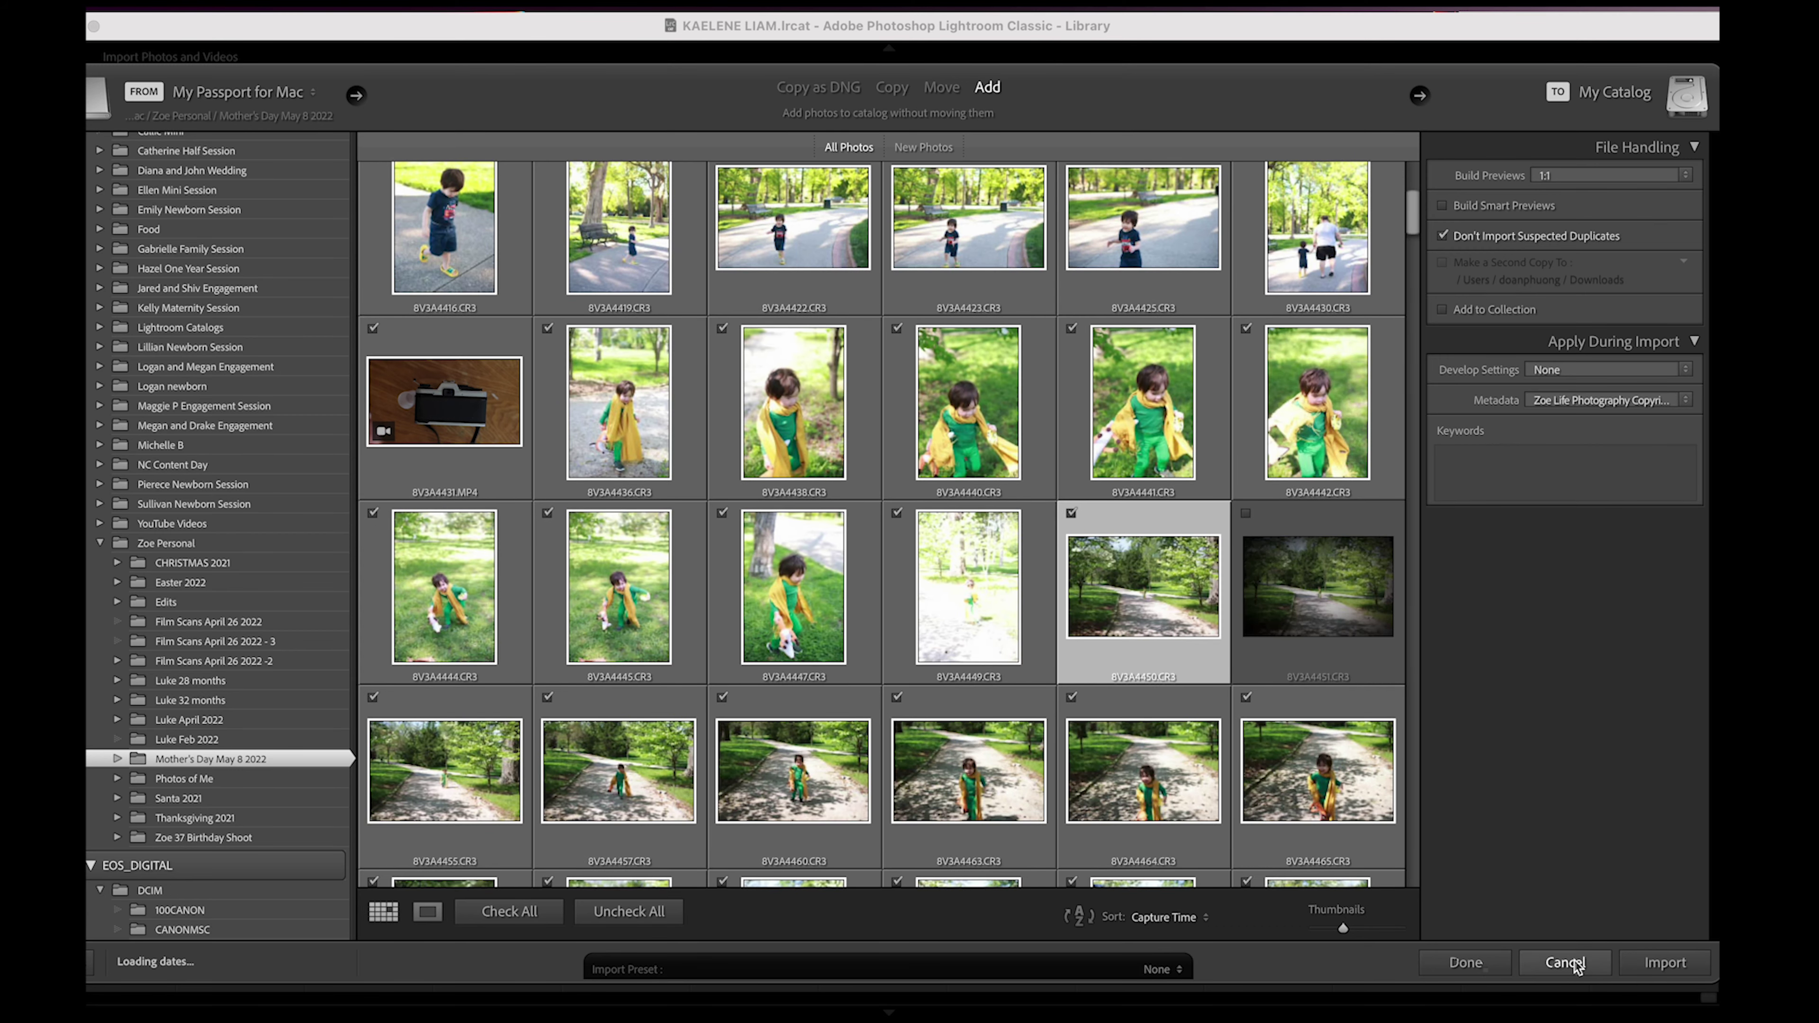
left_click(1548, 961)
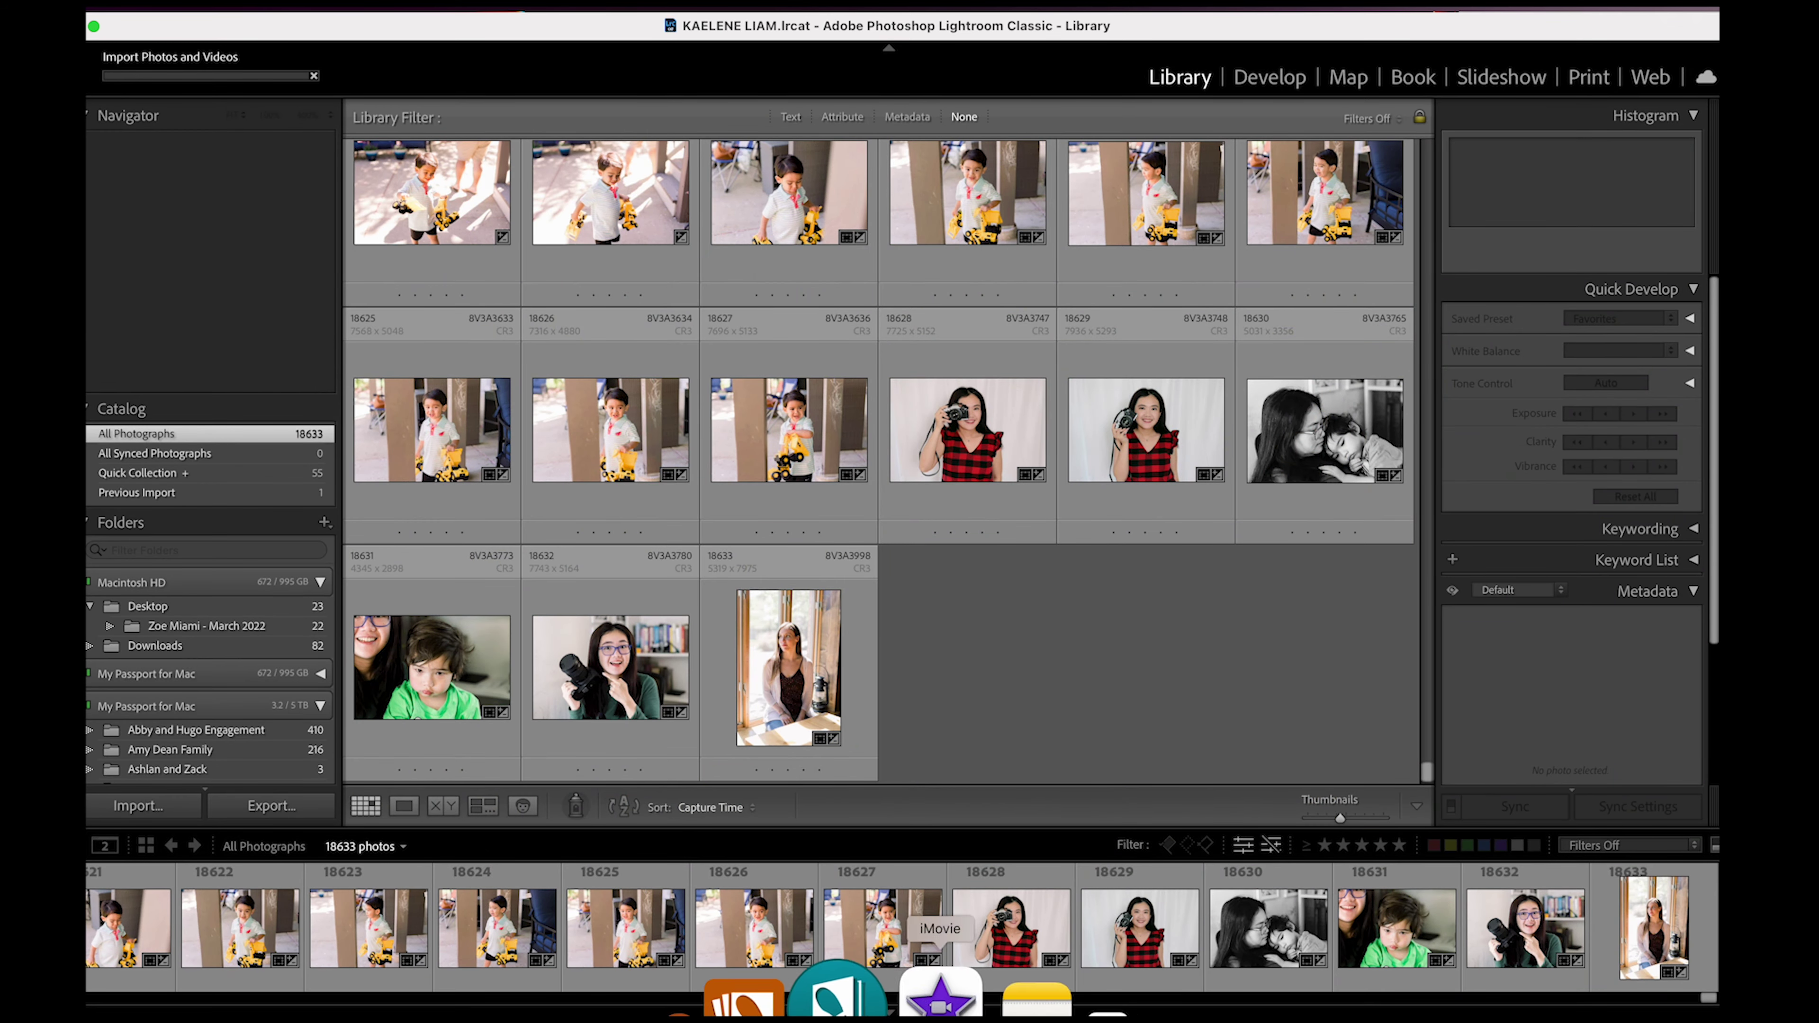
- Select all Mother's Day May 8 2022 shots in Photo Mechanic 6, then return to Lightroom's import dialog
left_click(788, 1003)
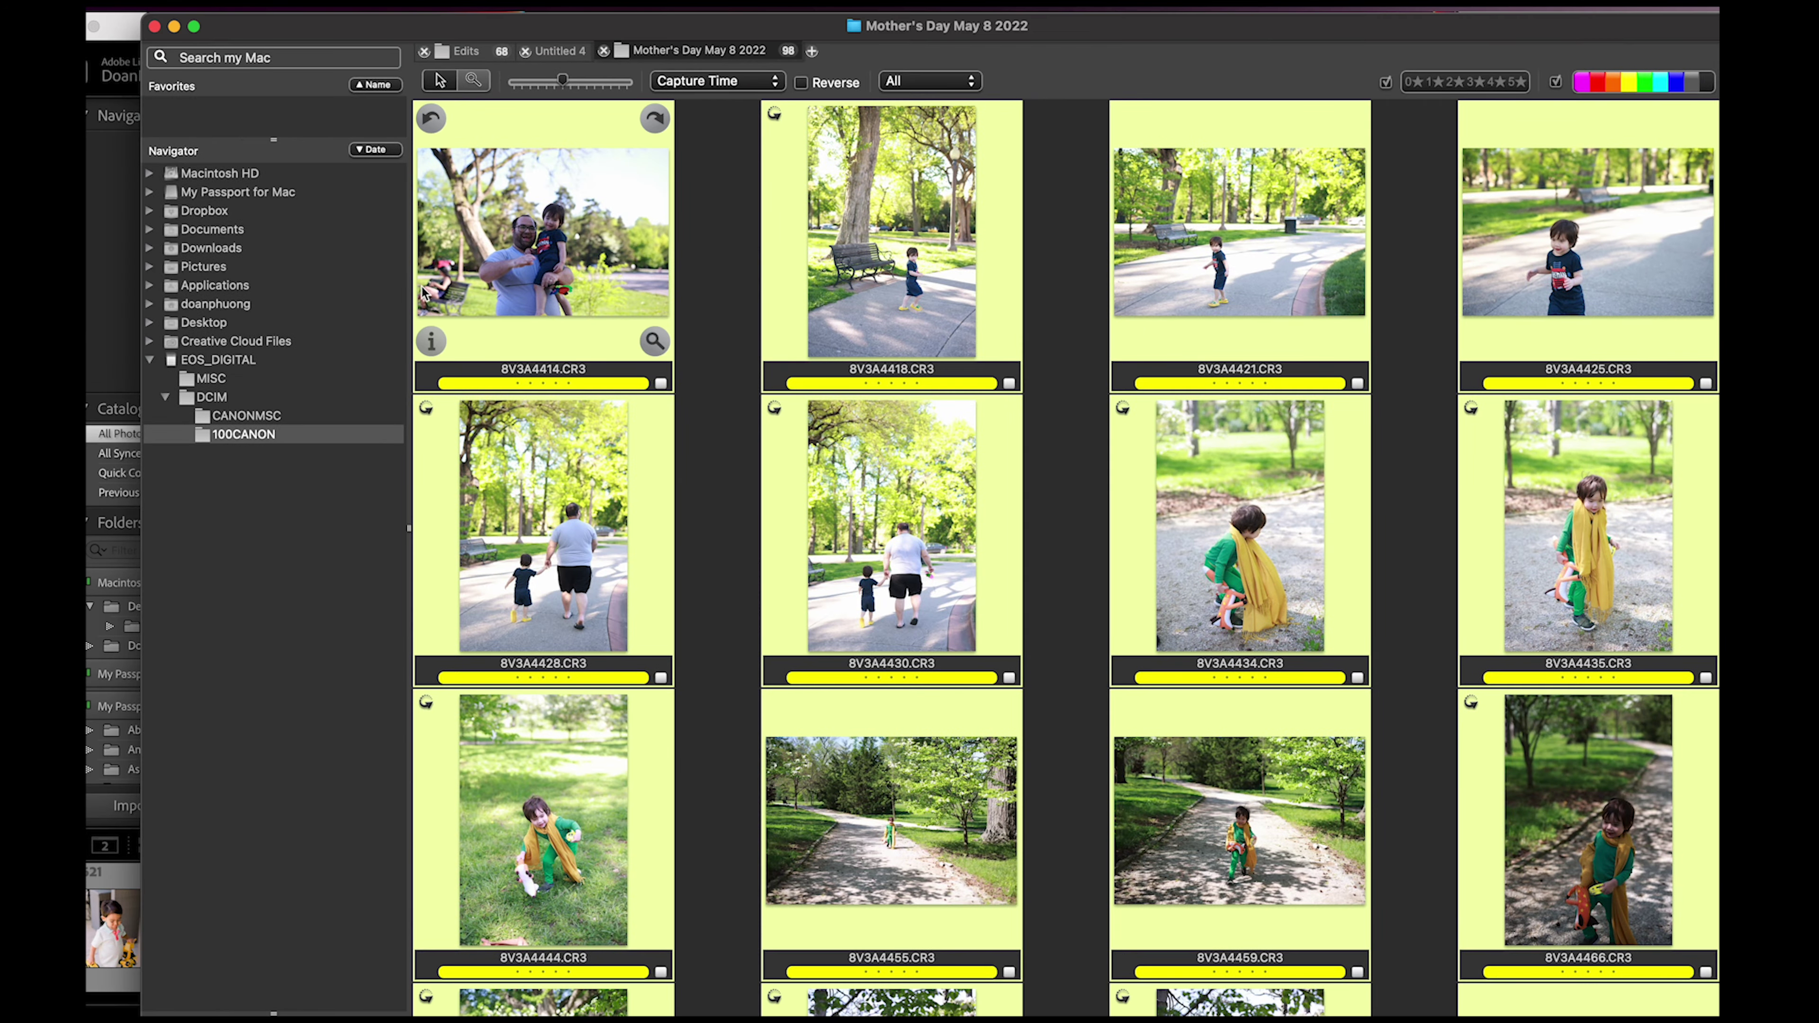
scroll(755, 450, "down", 20)
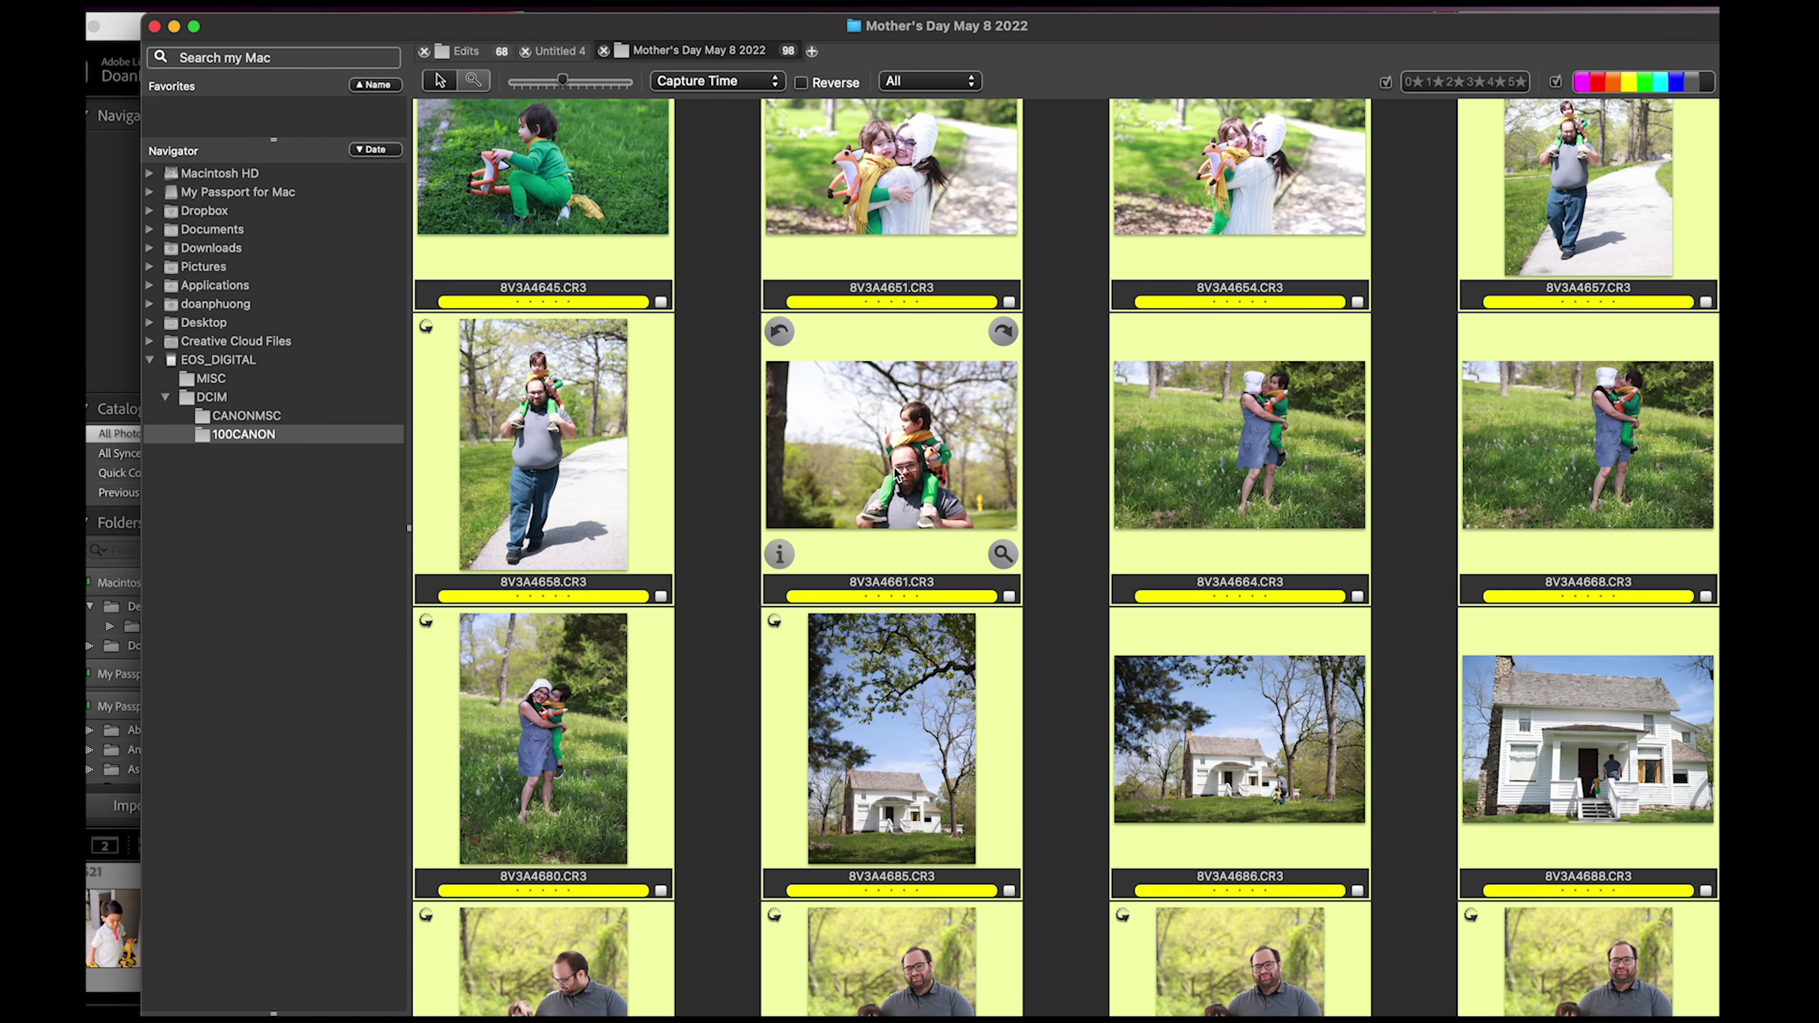
scroll(901, 477, "up", 10)
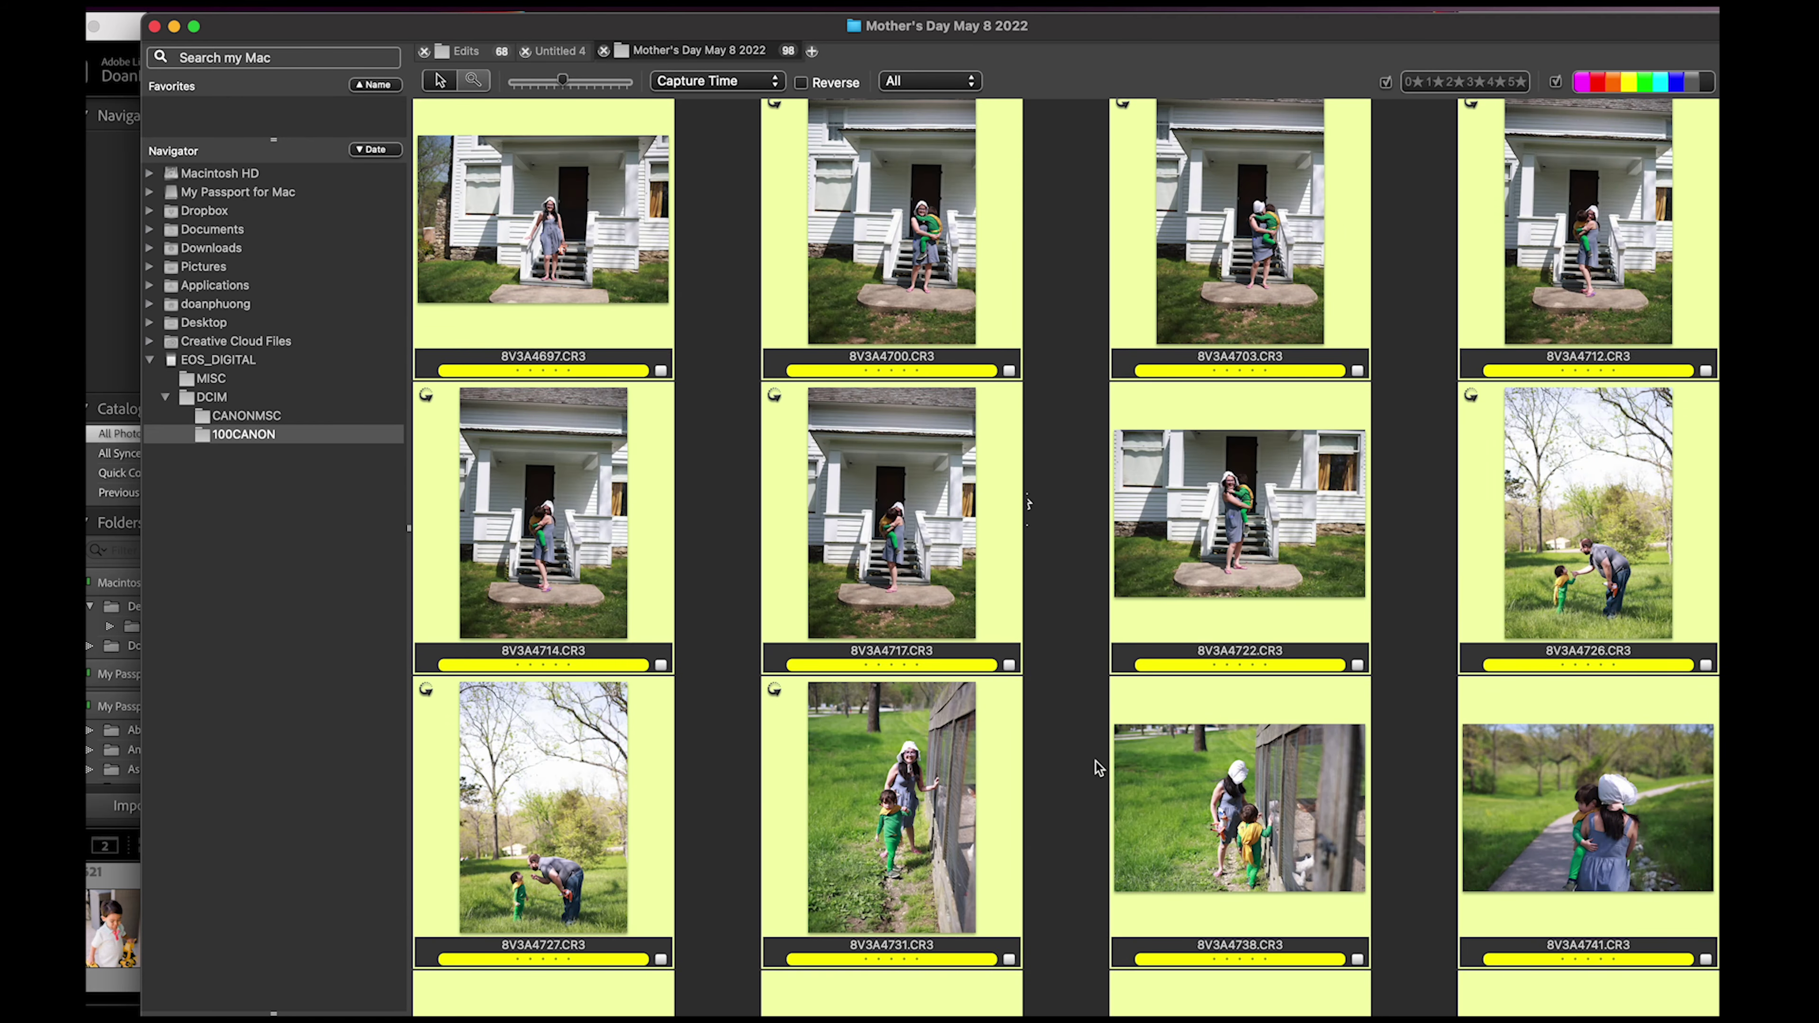
key("super+a")
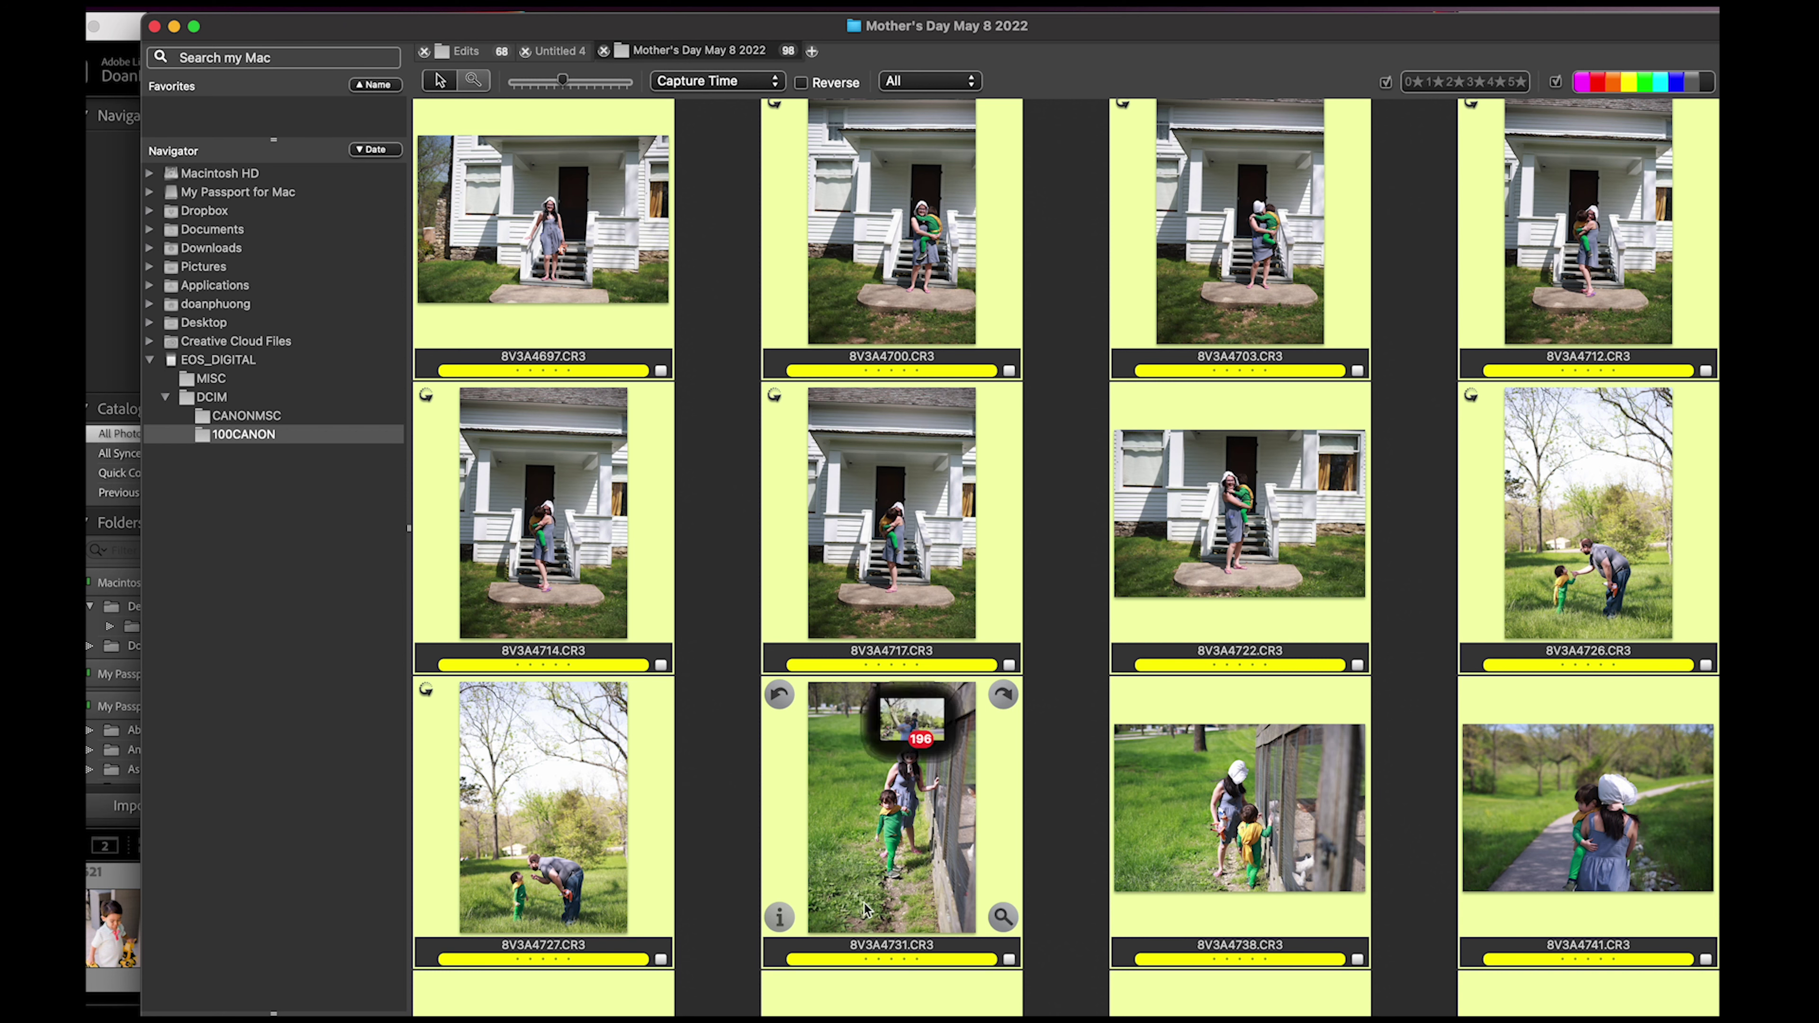
mouse_move(724, 1011)
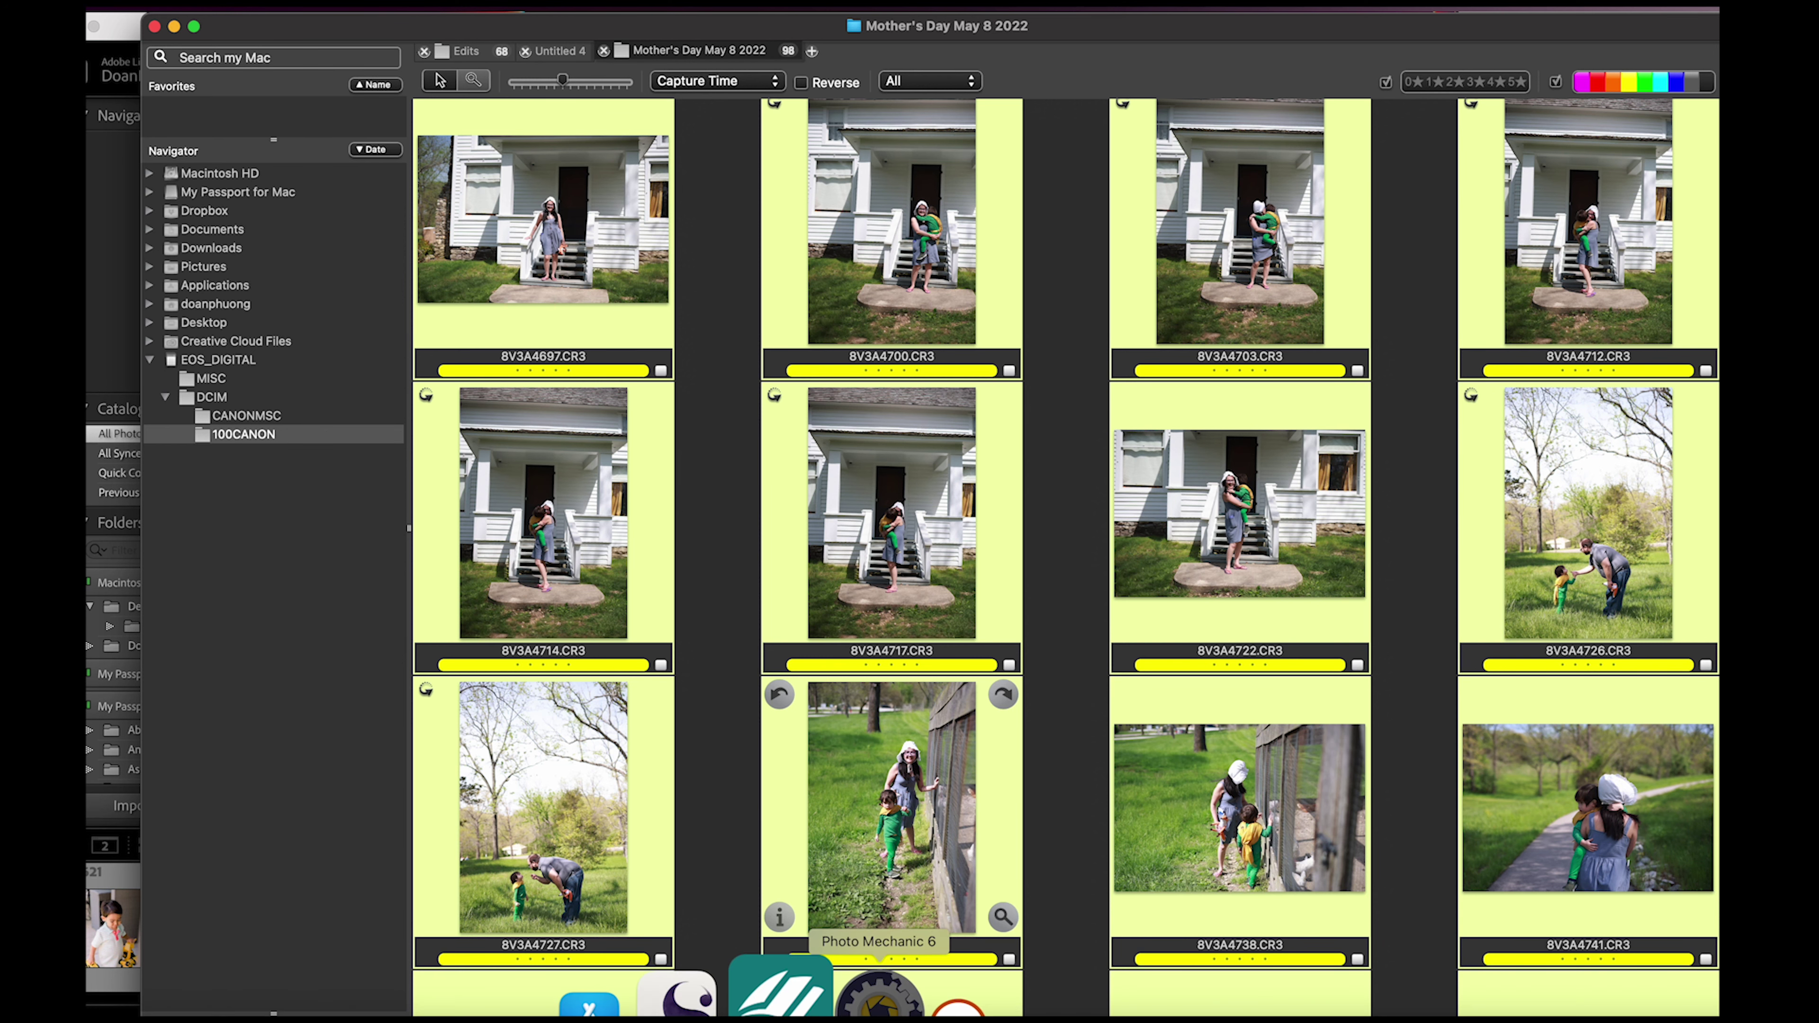
left_click(561, 999)
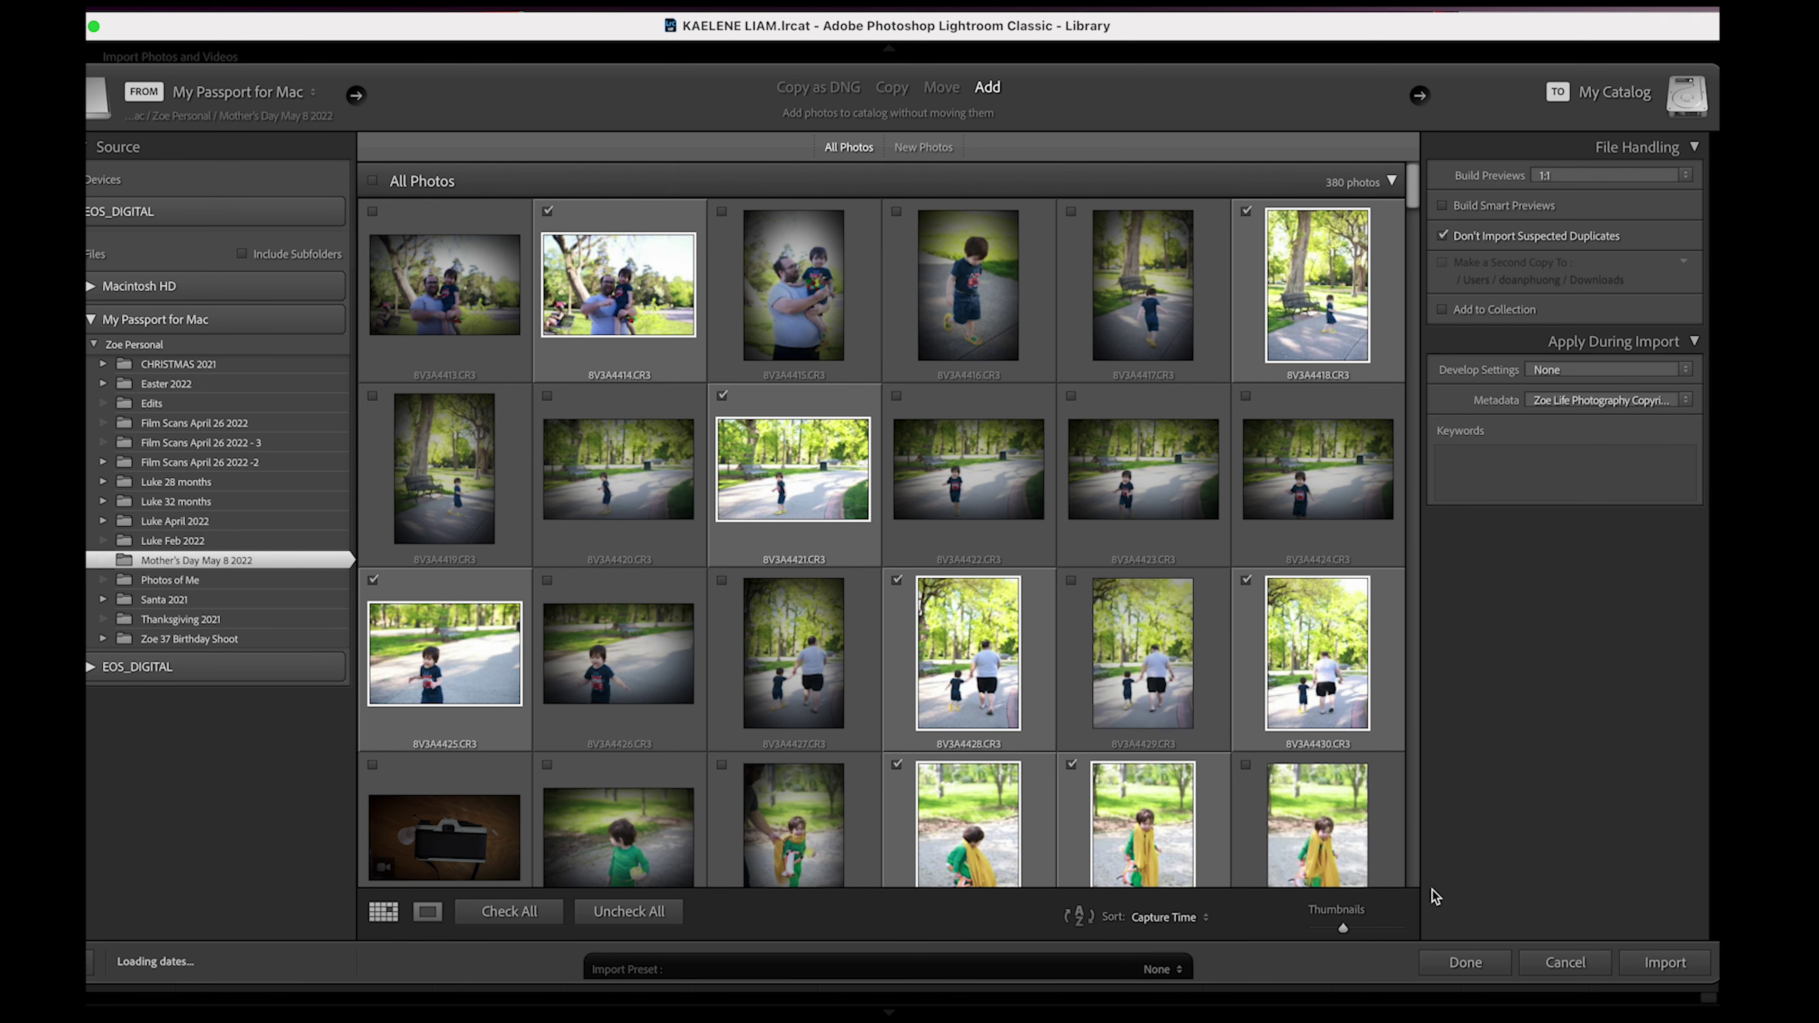
- Import the checked Mother's Day photos, then select the first imported photo and view it enlarged
left_click(1667, 965)
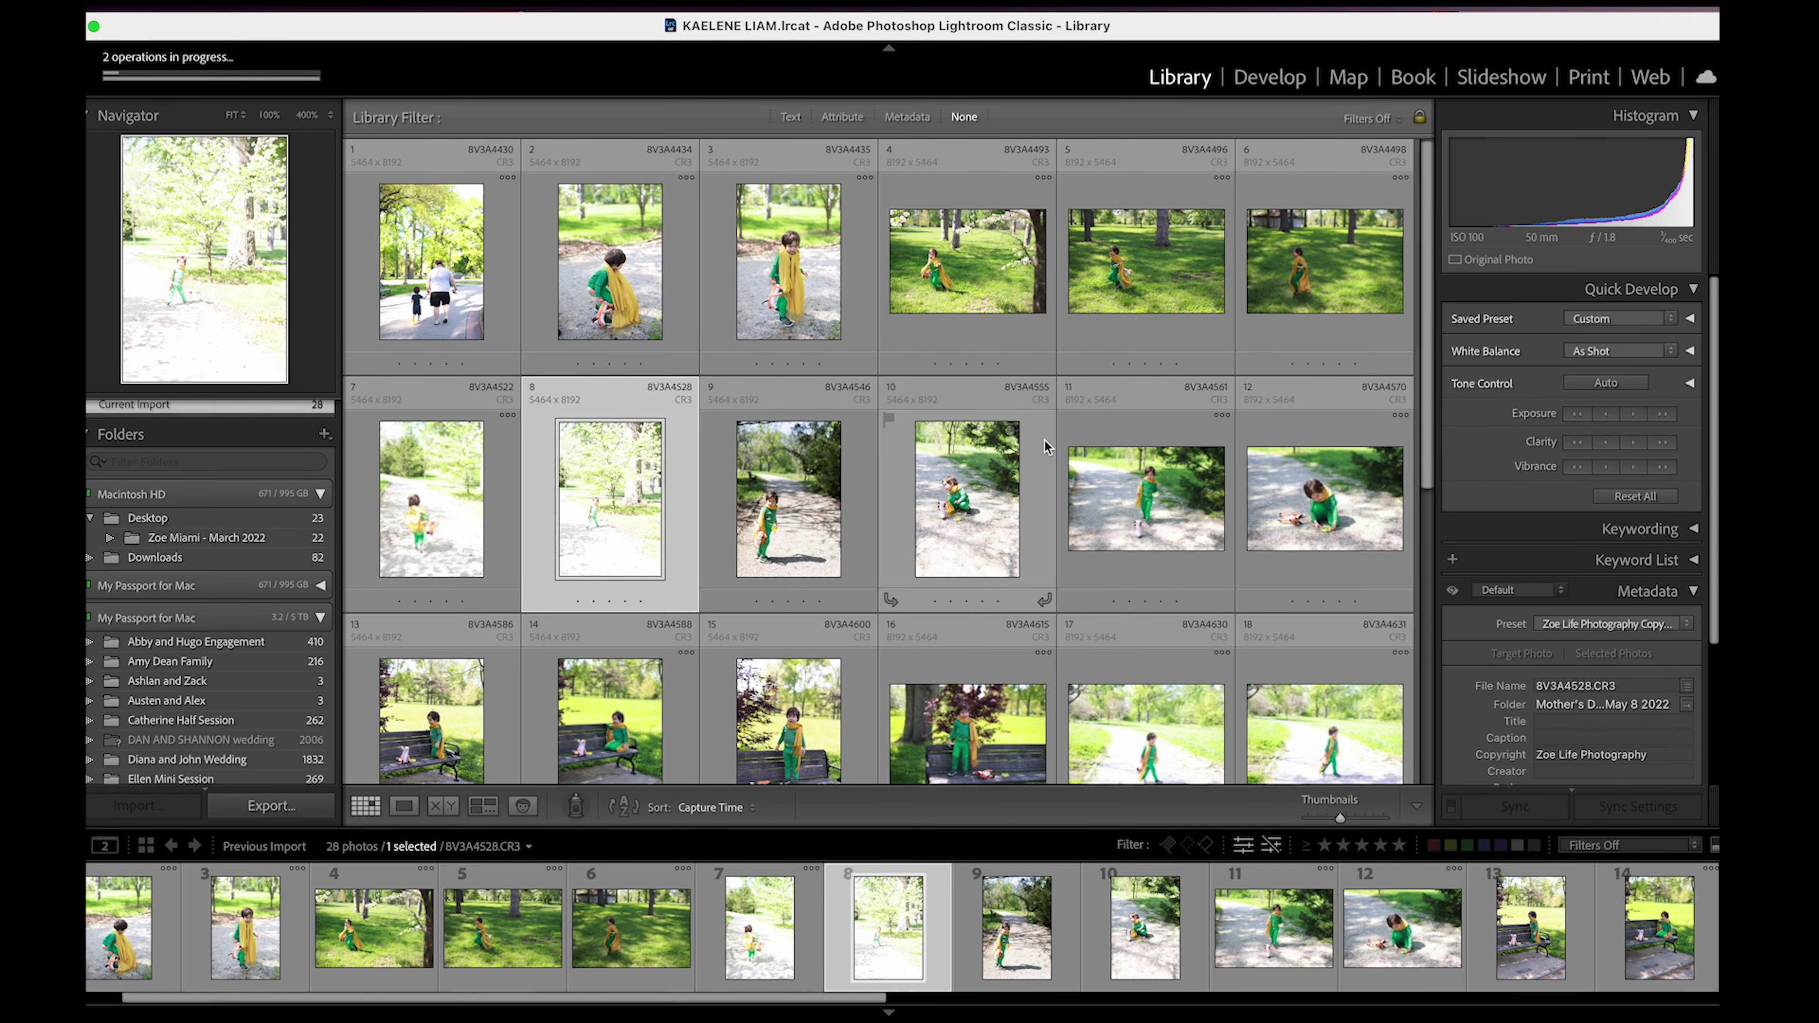
key("Home")
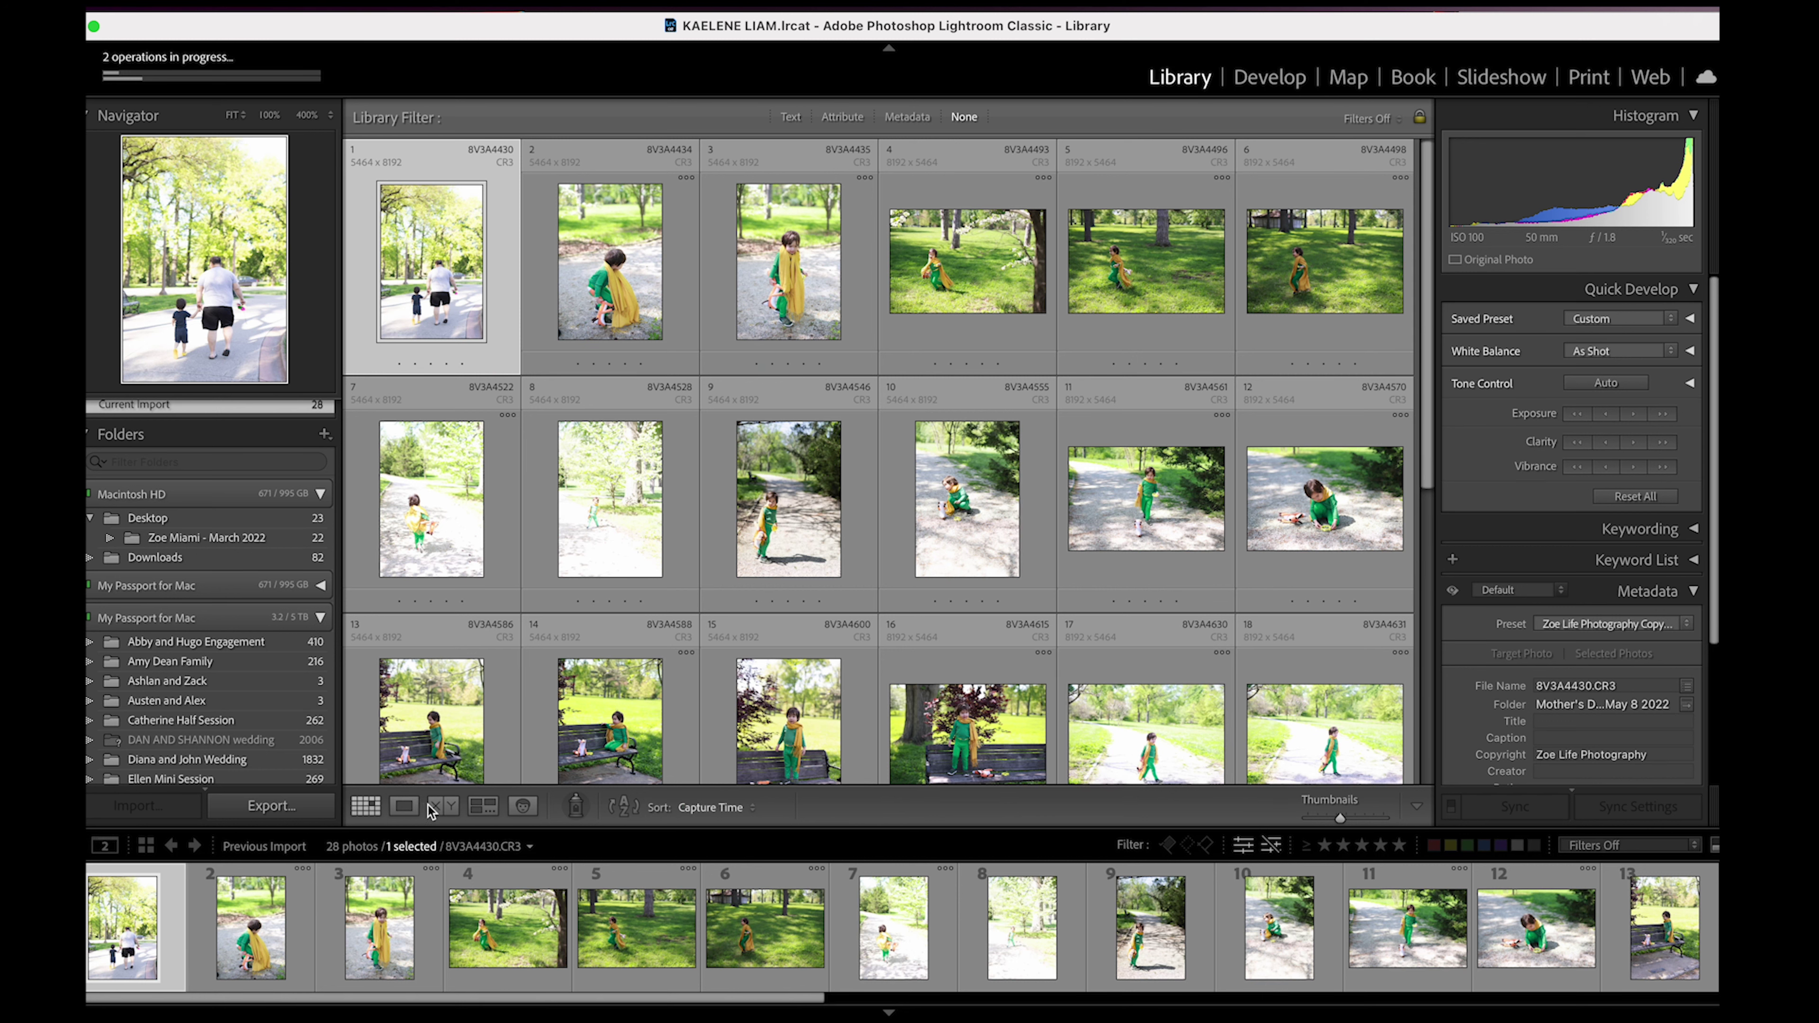
left_click(404, 806)
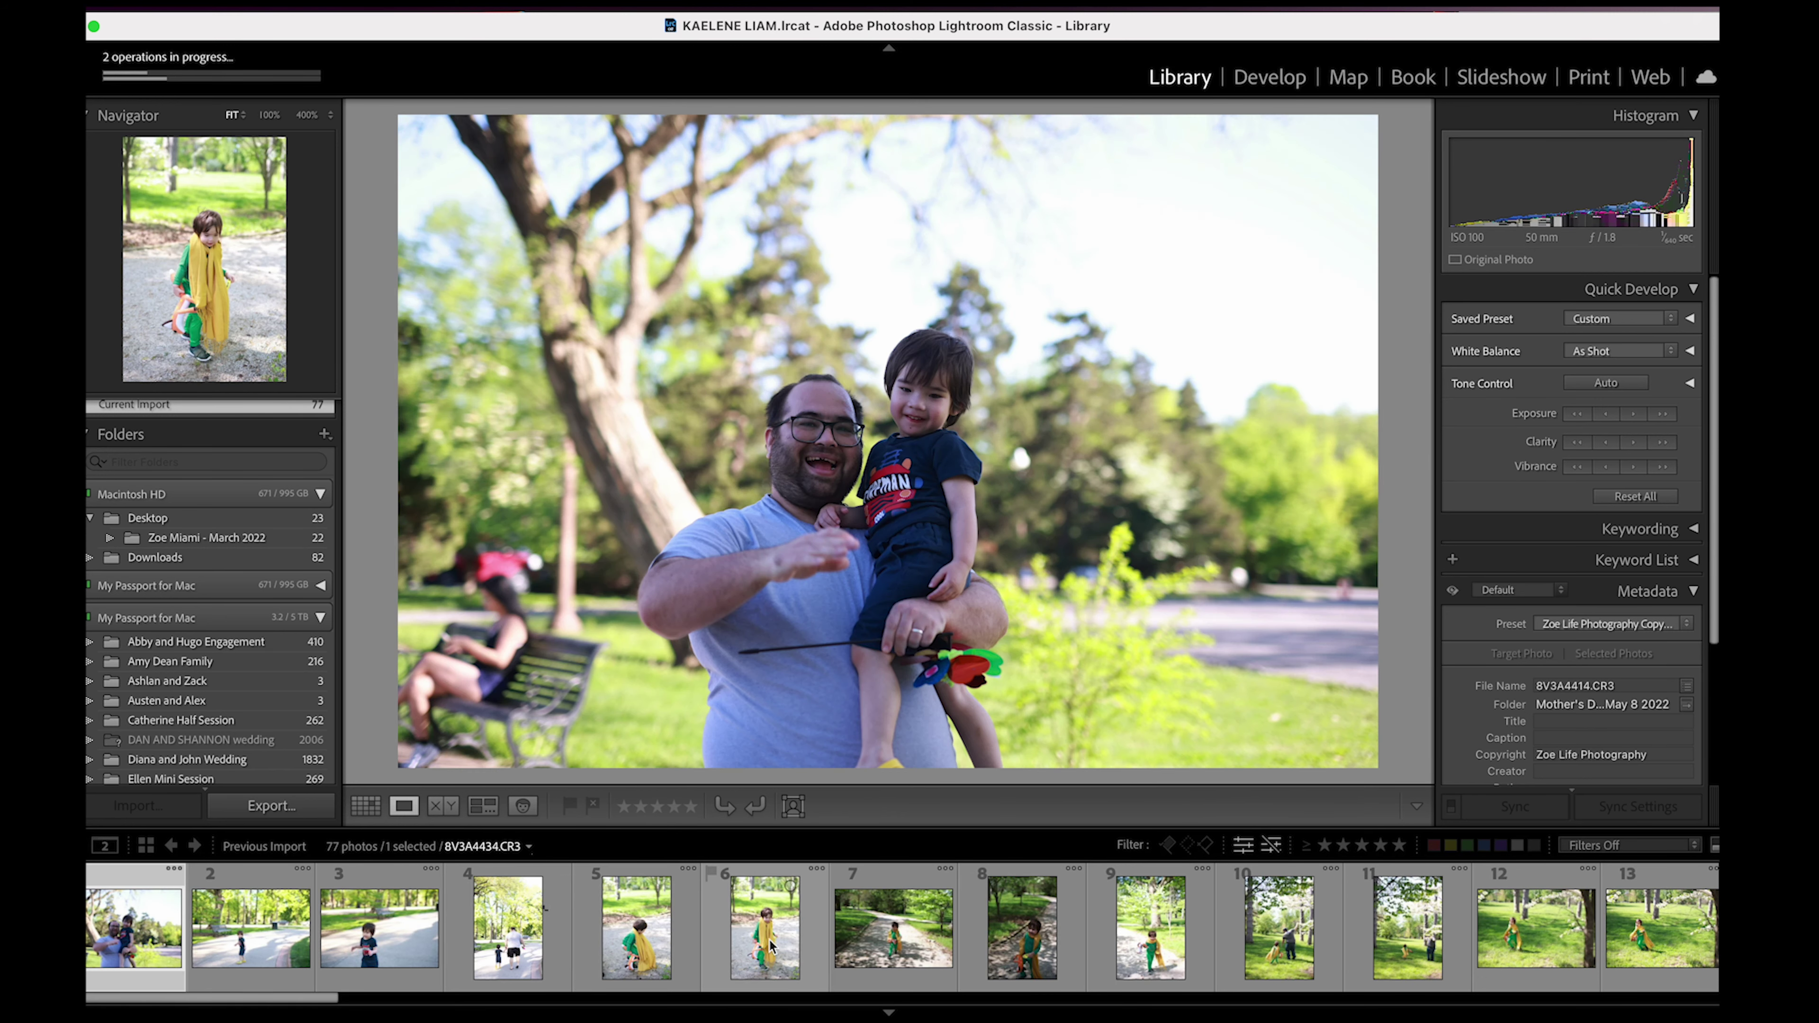
- Step through the filmstrip to 8V3A4492, the toddler running under blossoms, and rate it five stars
left_click(779, 946)
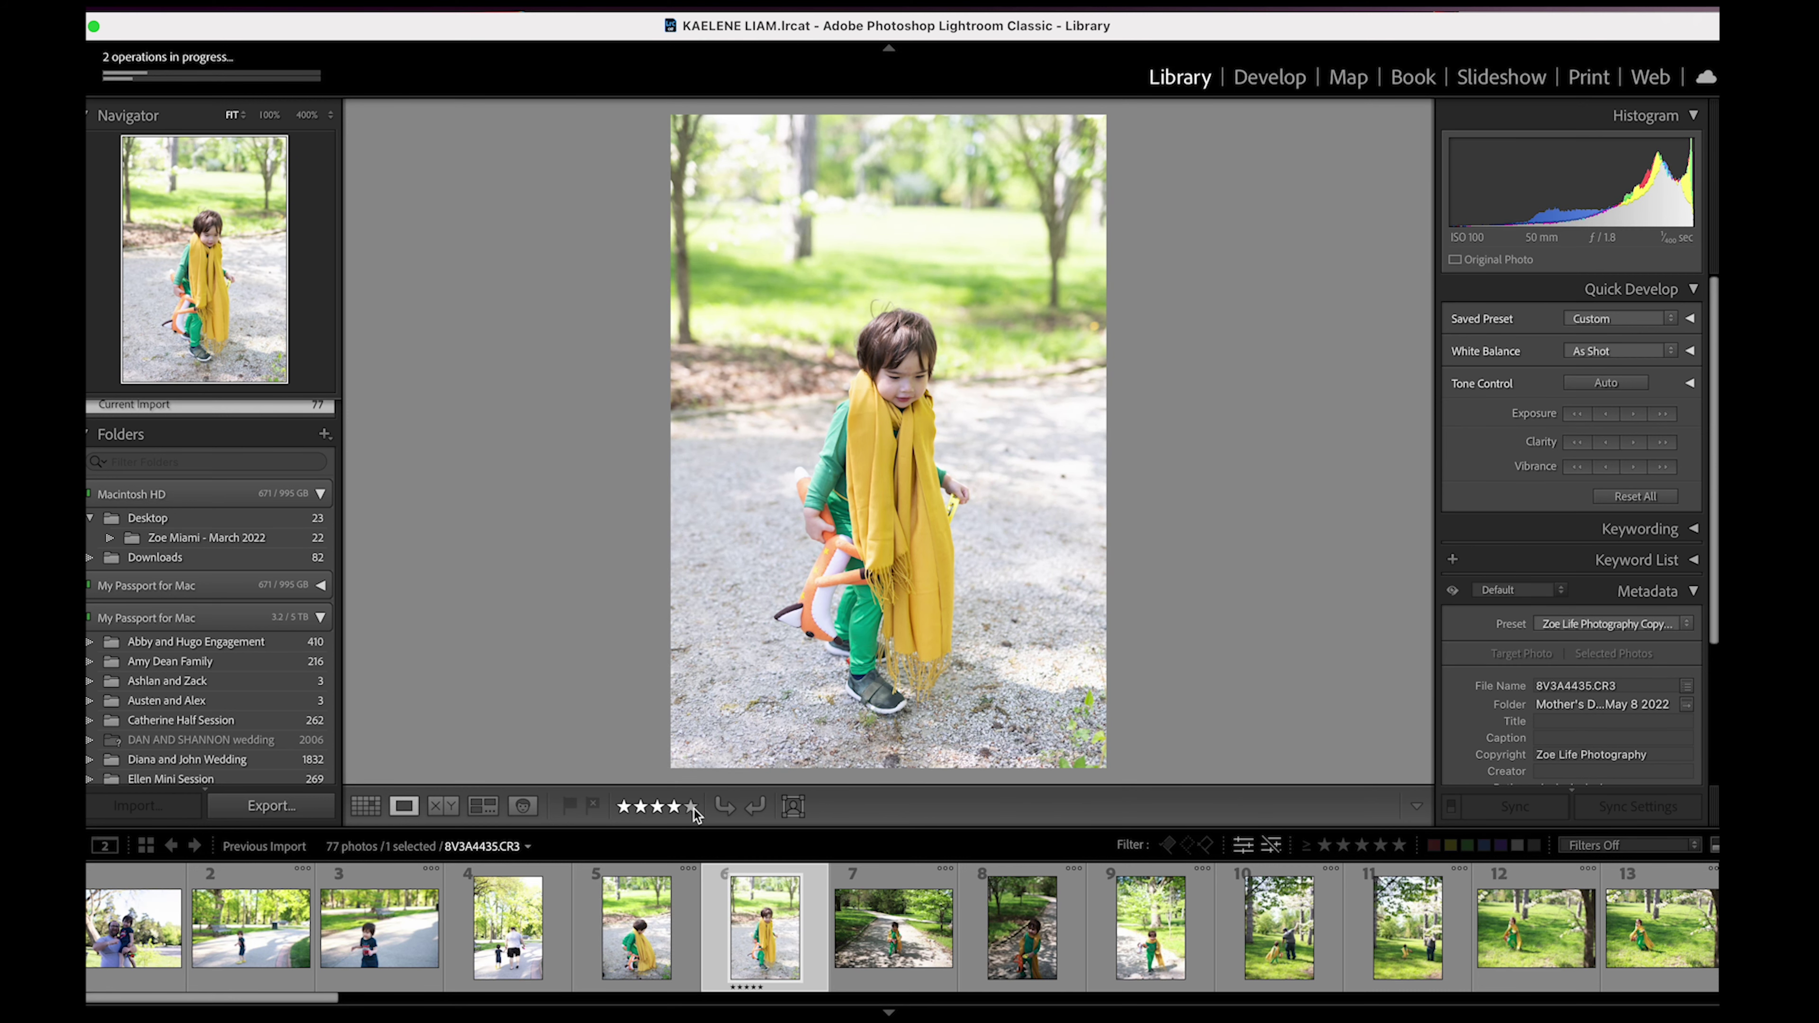
left_click(871, 924)
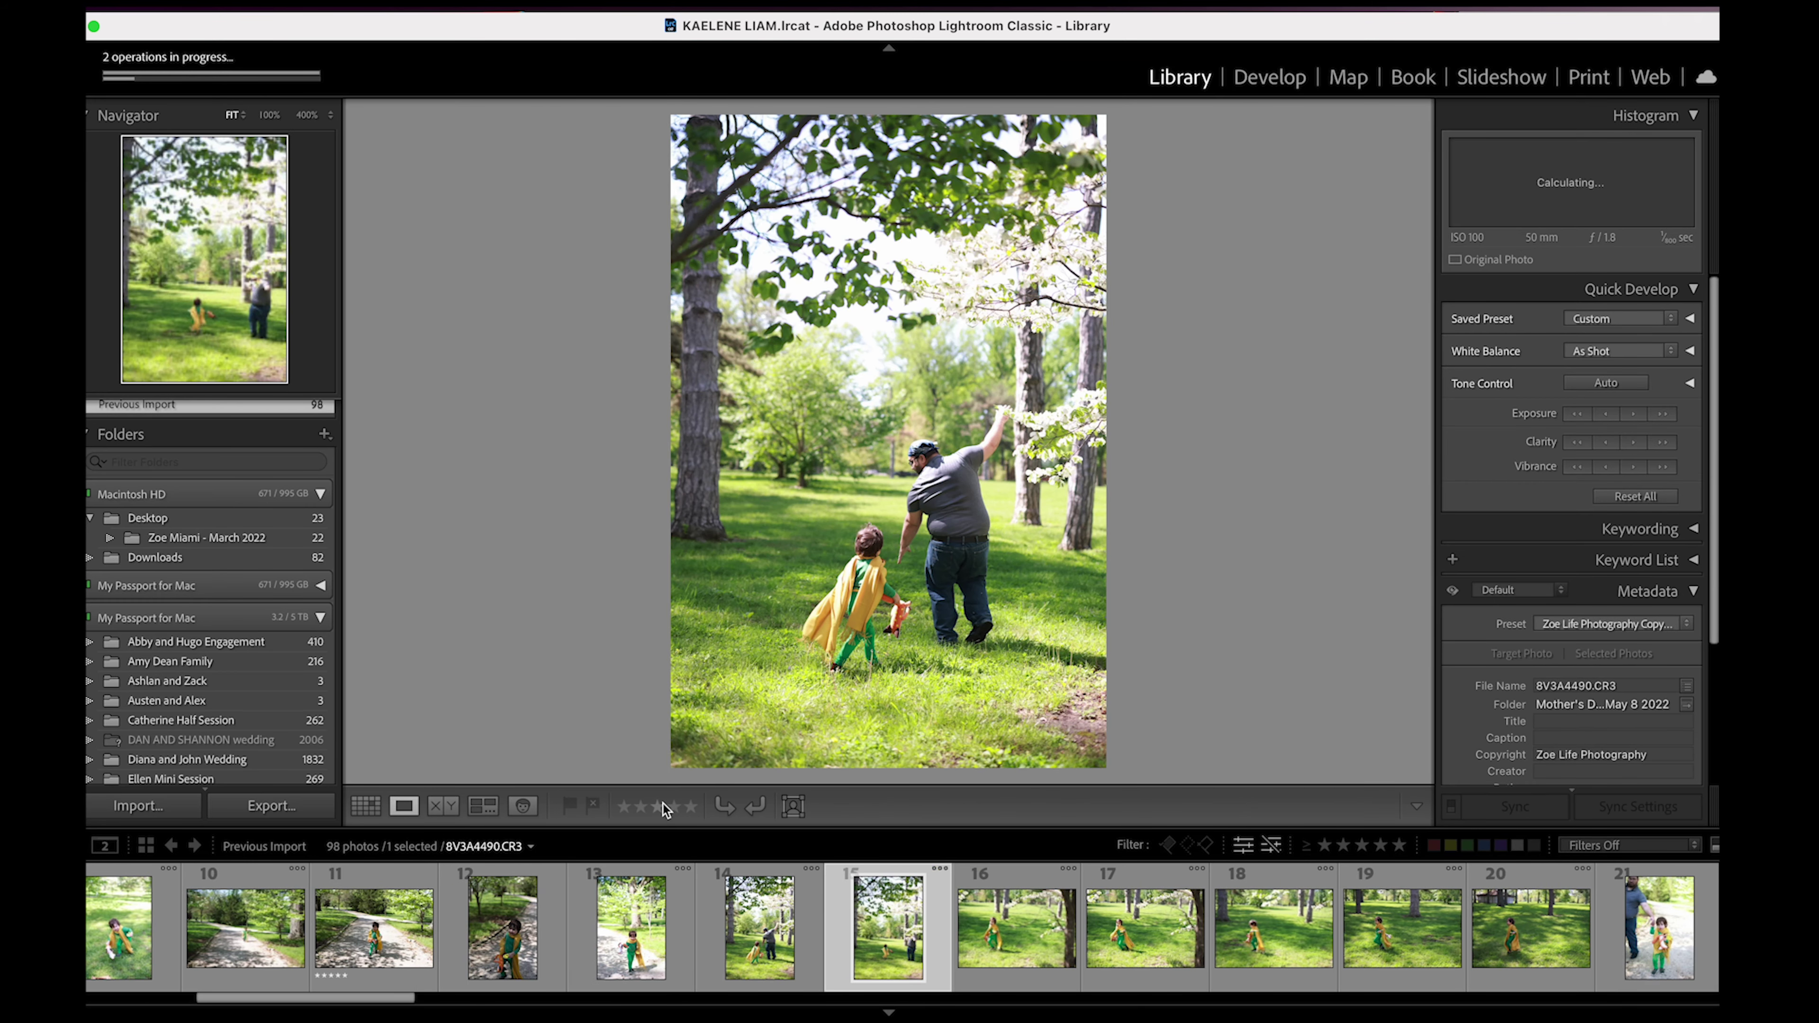
key("Right")
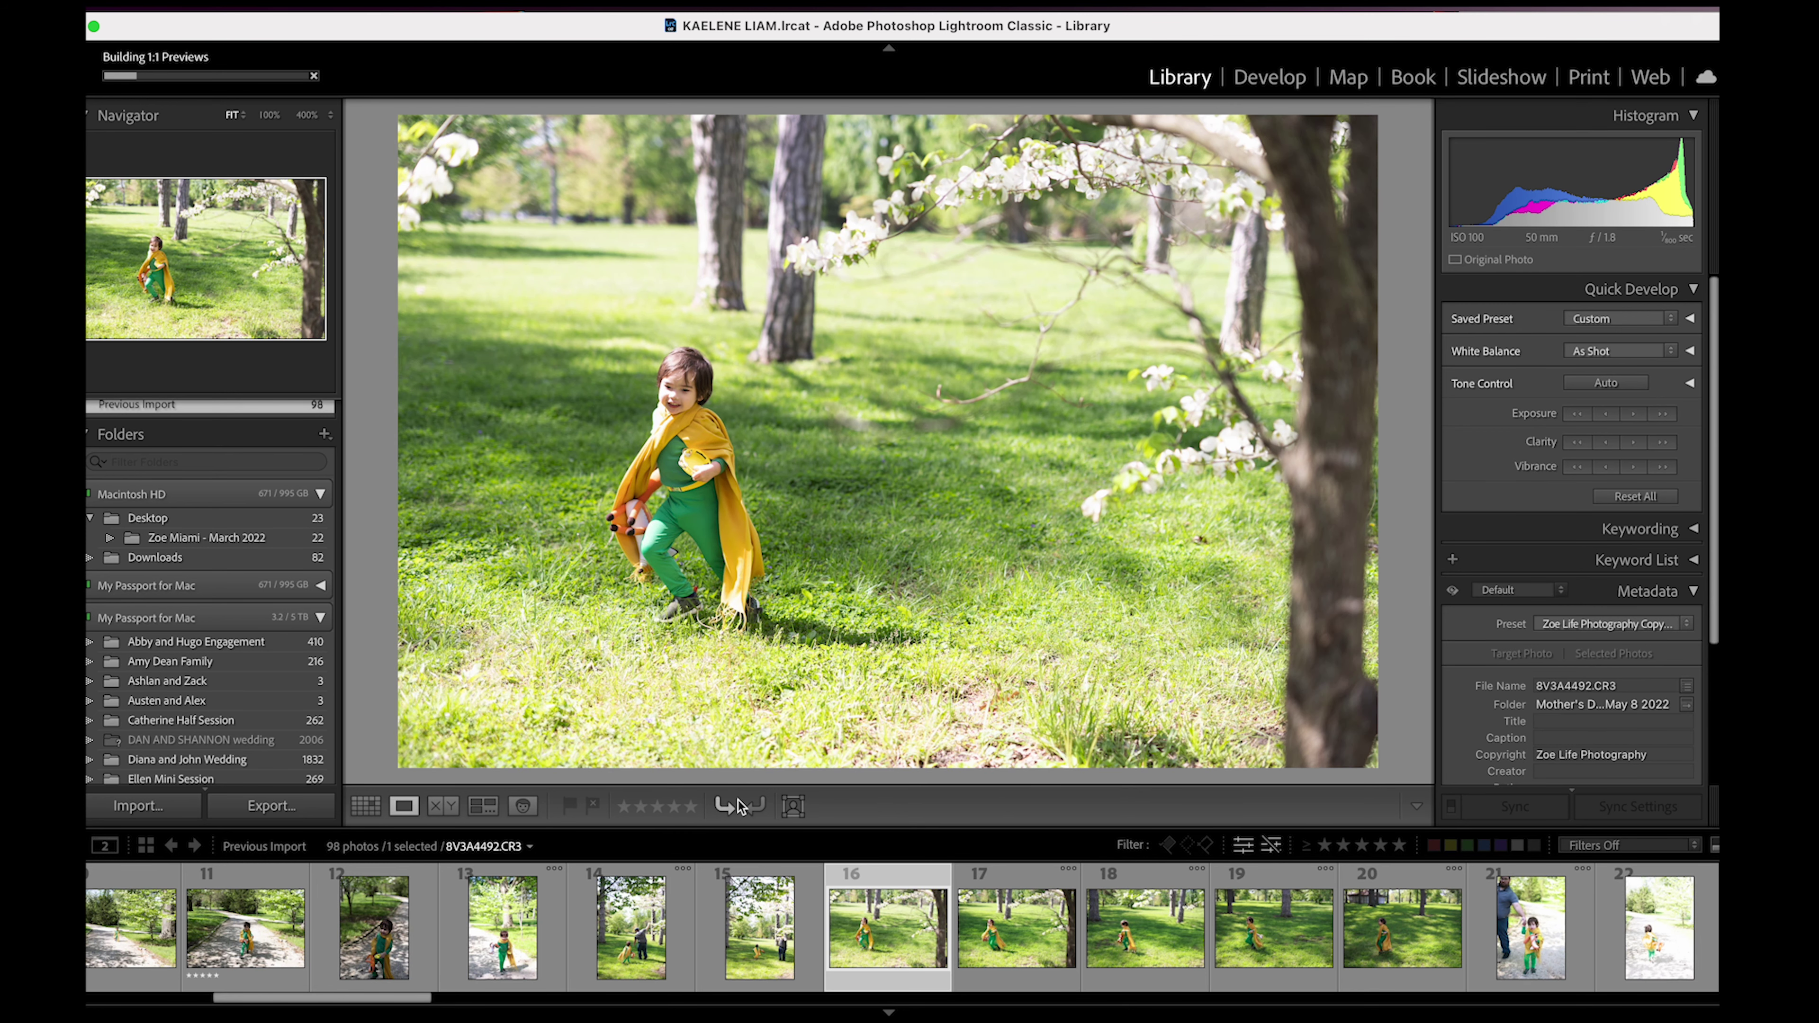
left_click(689, 808)
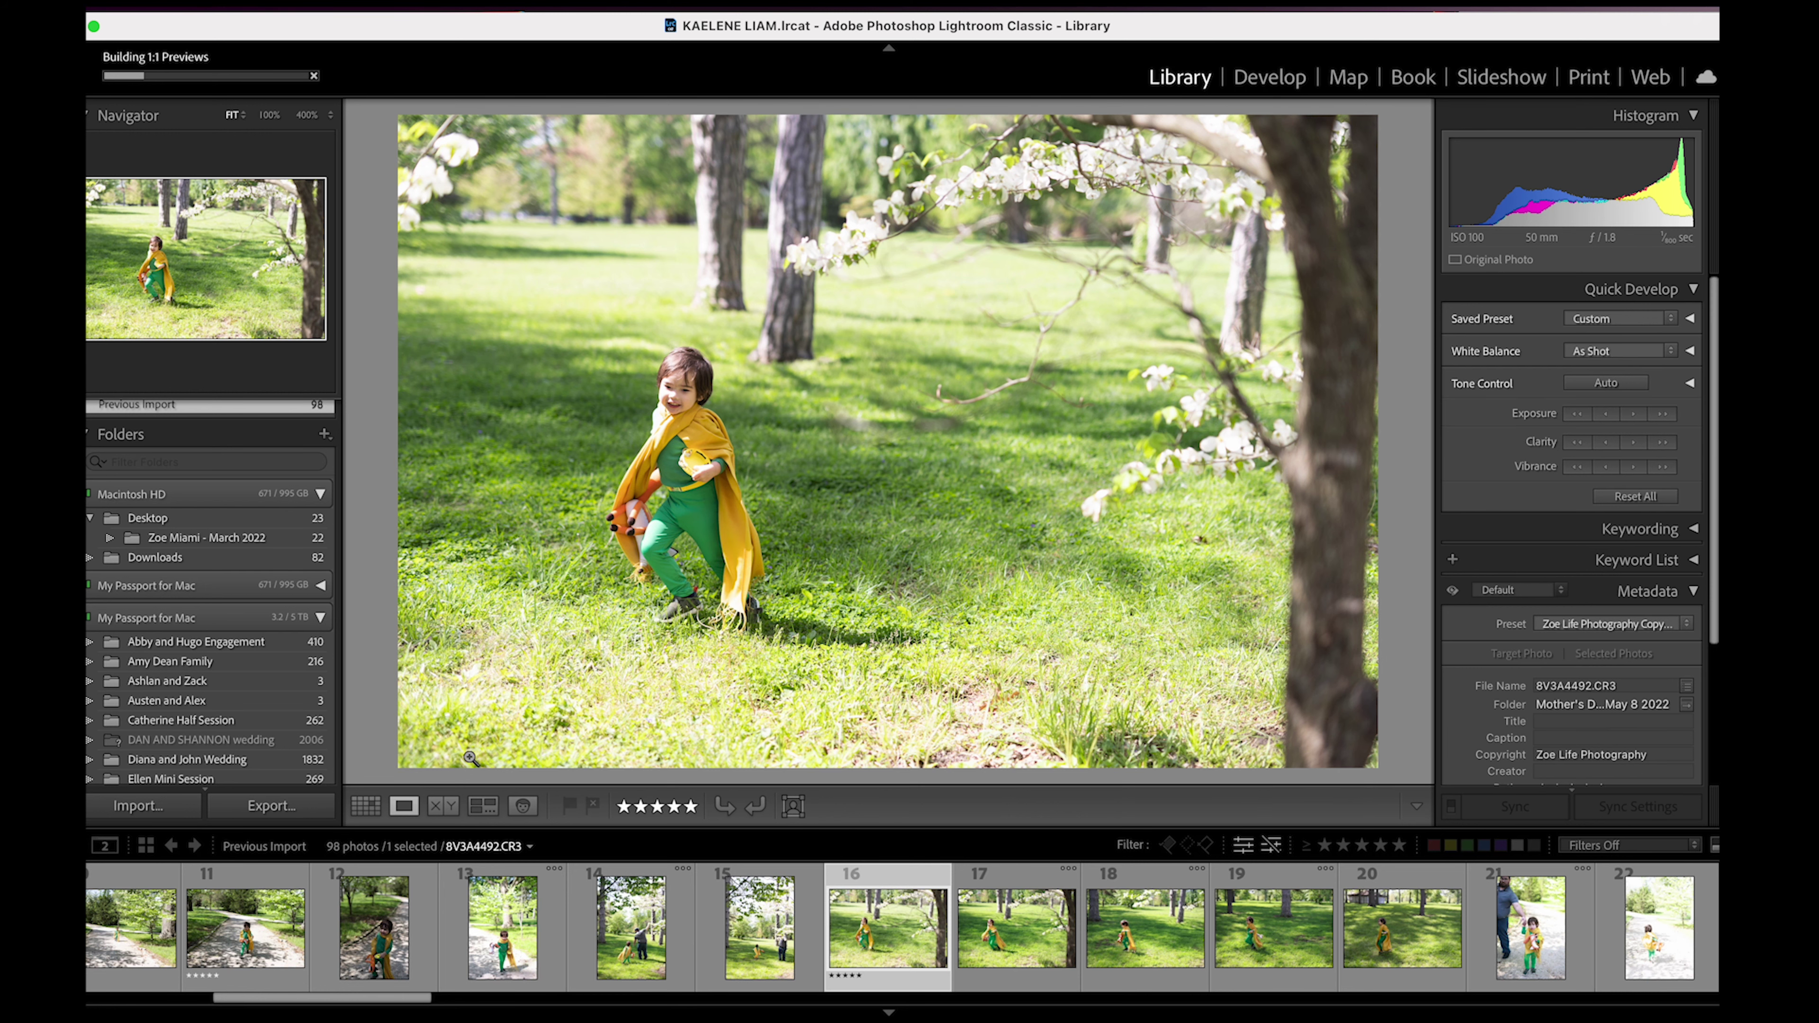
- View photos 8 and 9, the toddler crouching on grass, in the large view
scroll(372, 931, "left", 10)
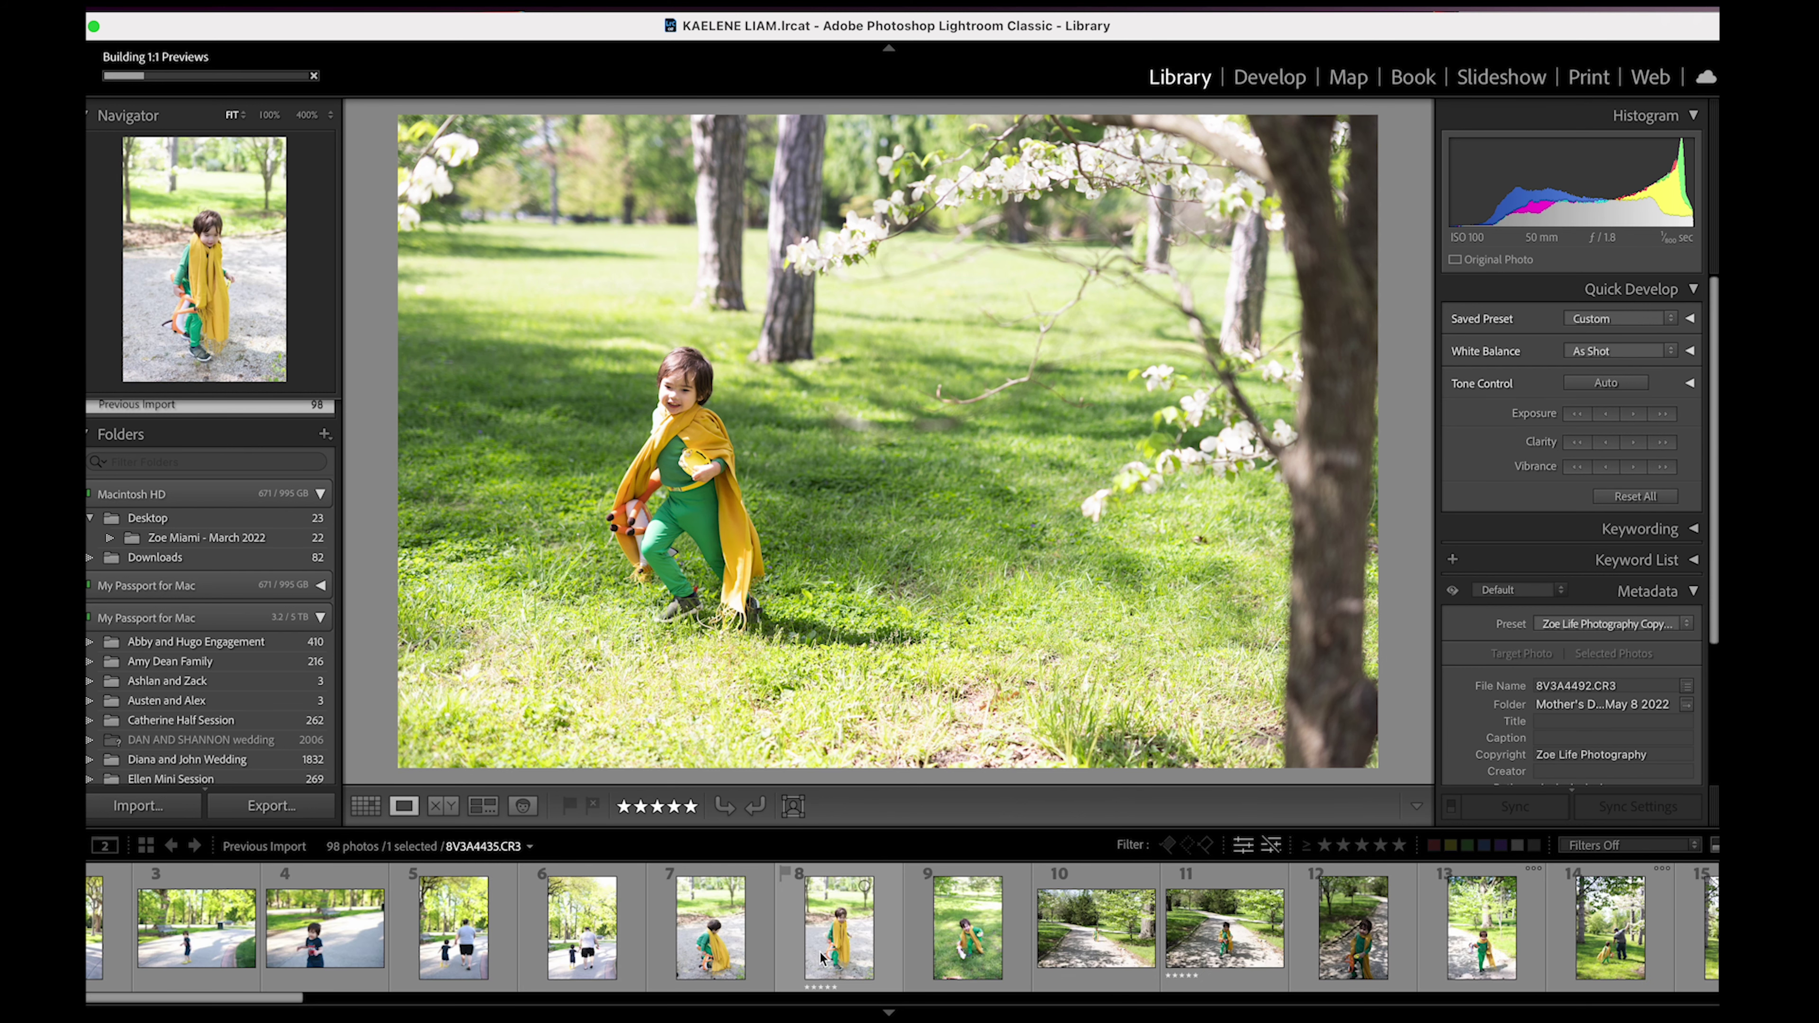
left_click(821, 956)
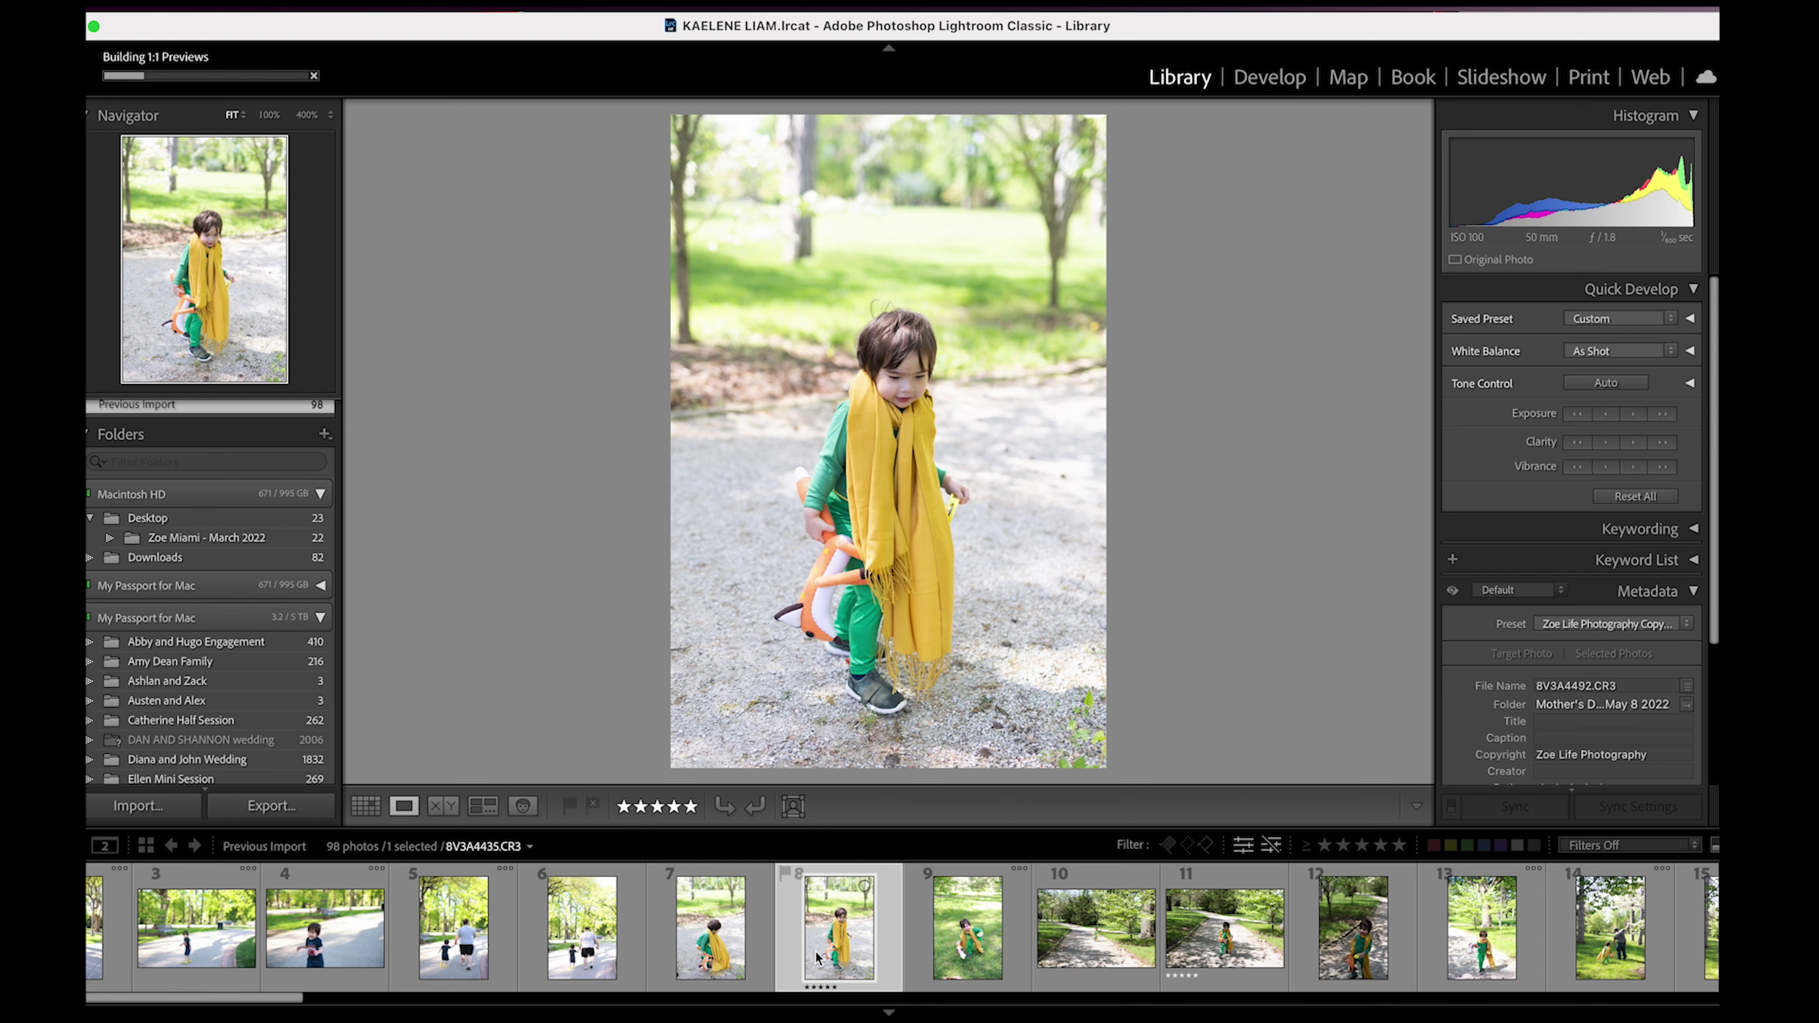
left_click(960, 951)
scroll(959, 952, "right", 8)
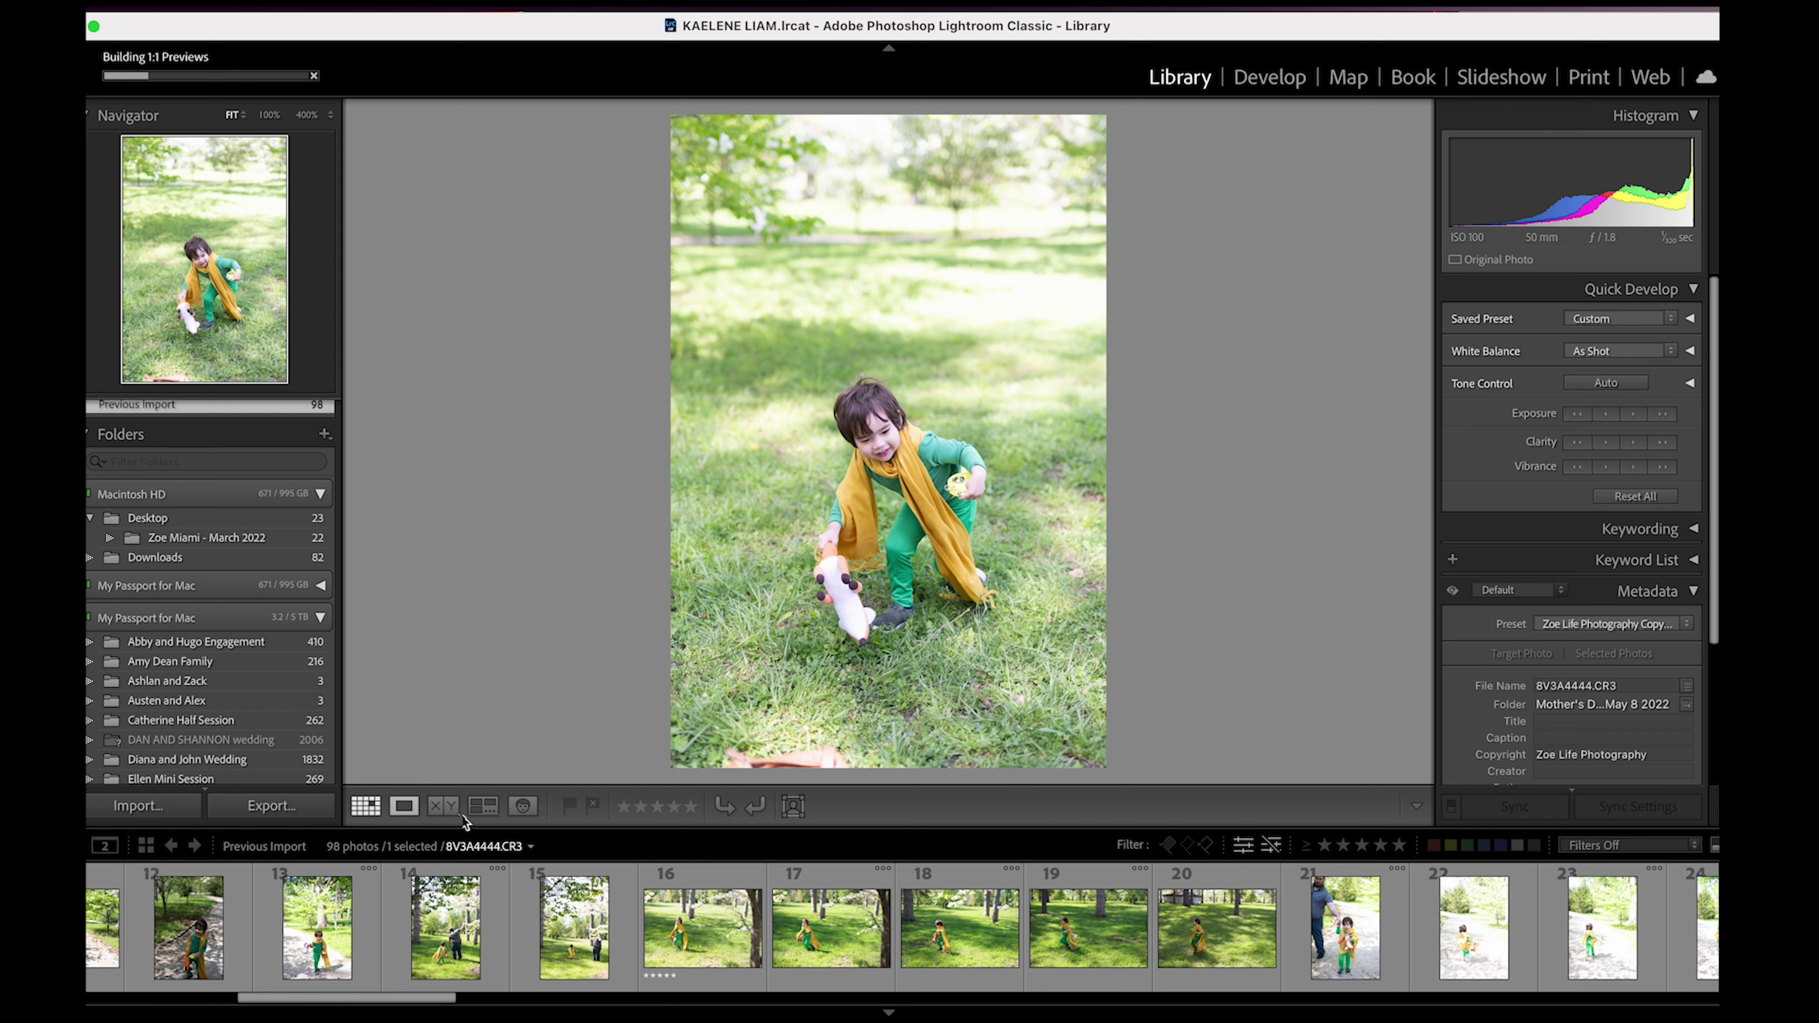
left_click(369, 813)
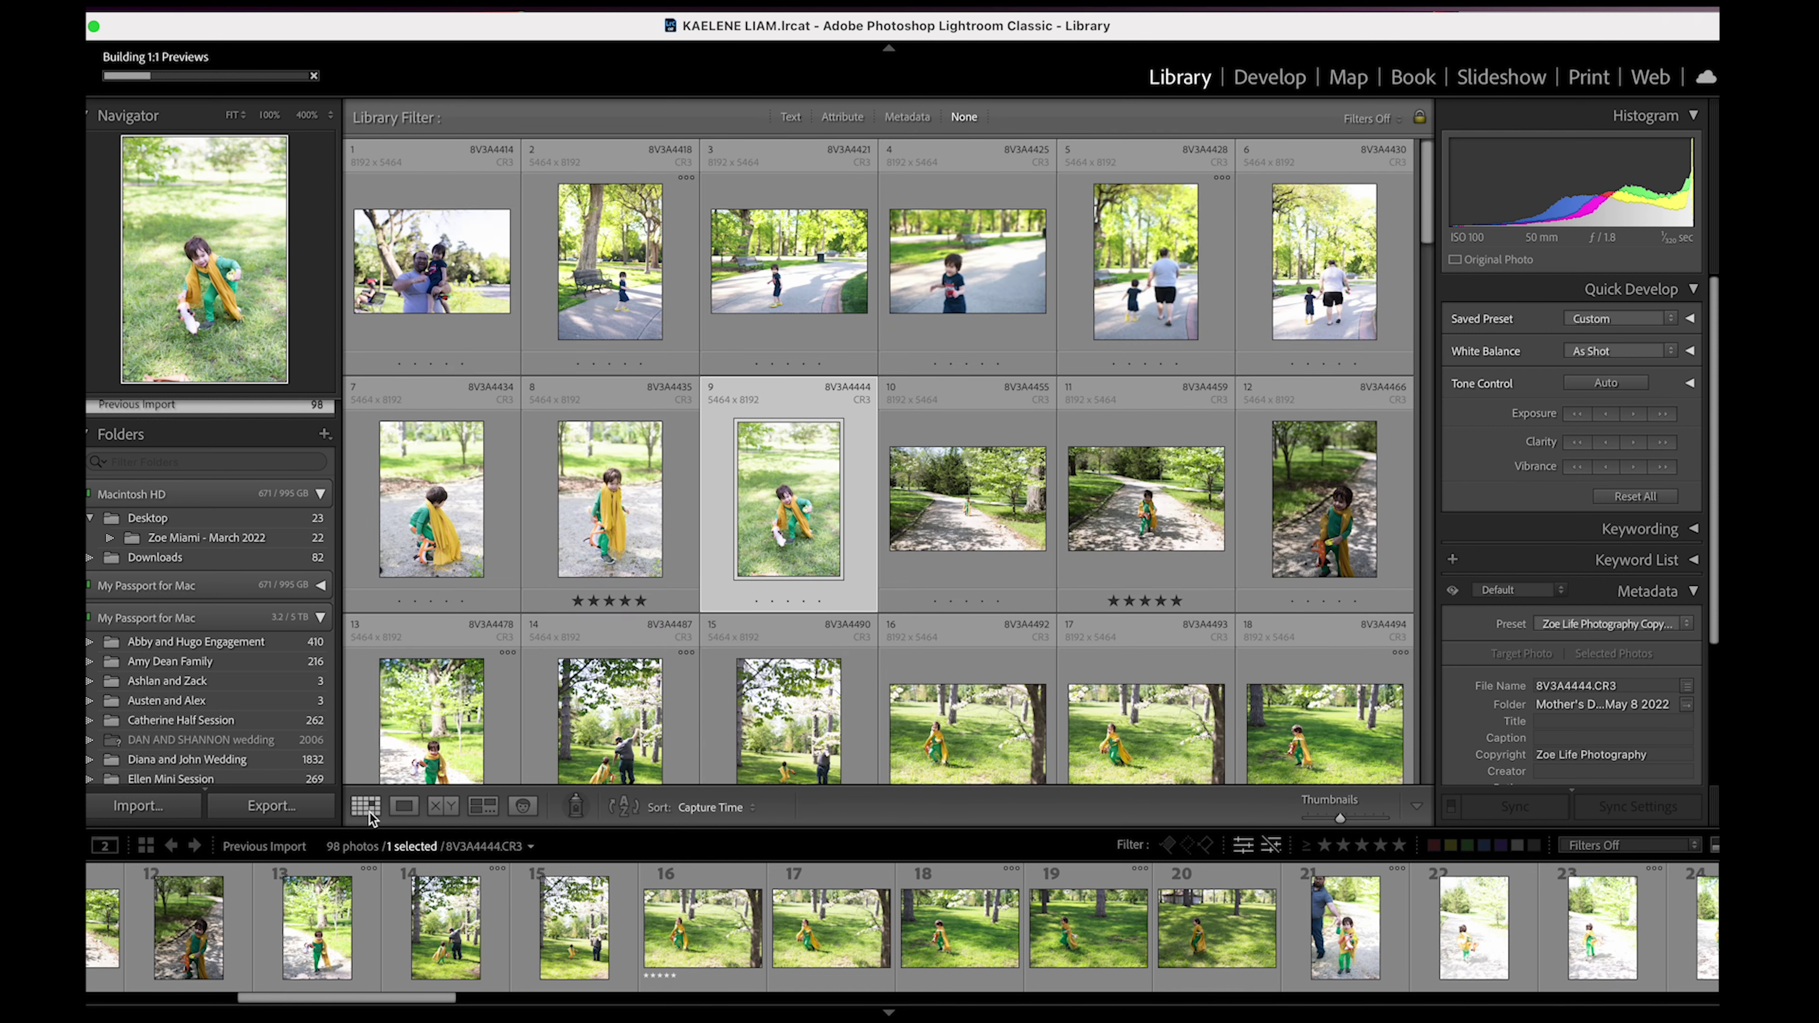
left_click(405, 808)
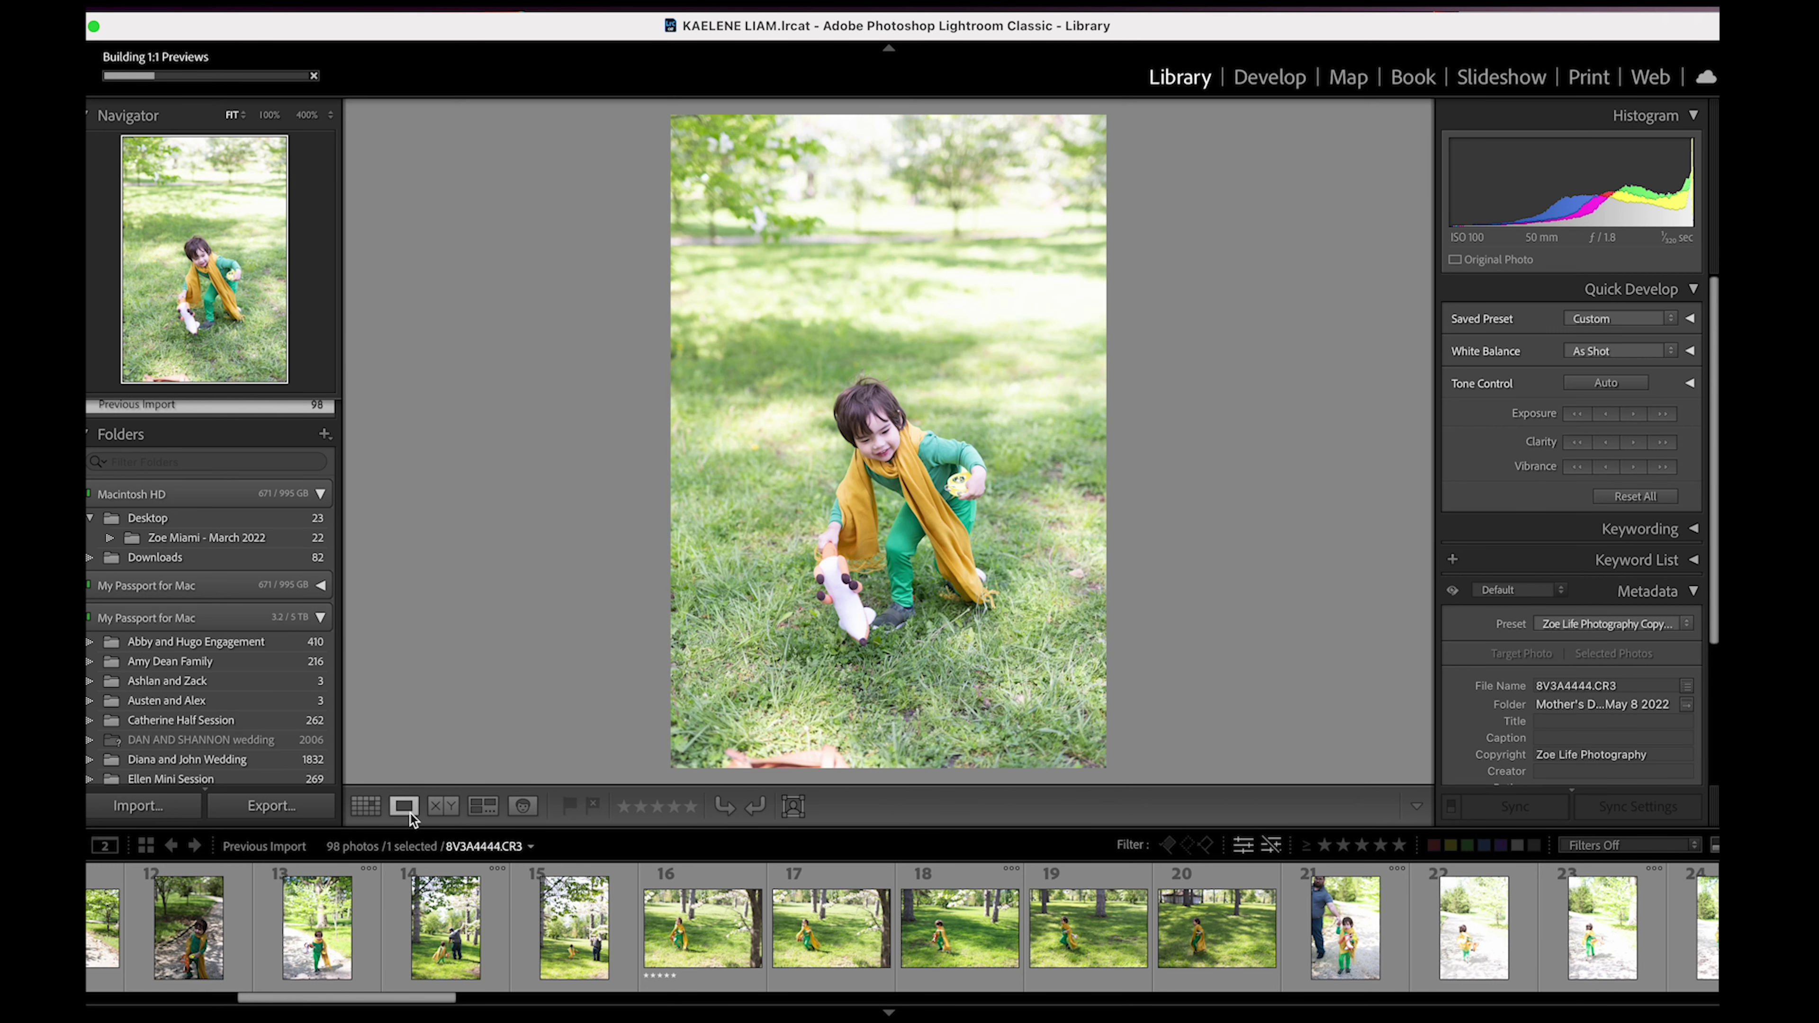
left_click(449, 809)
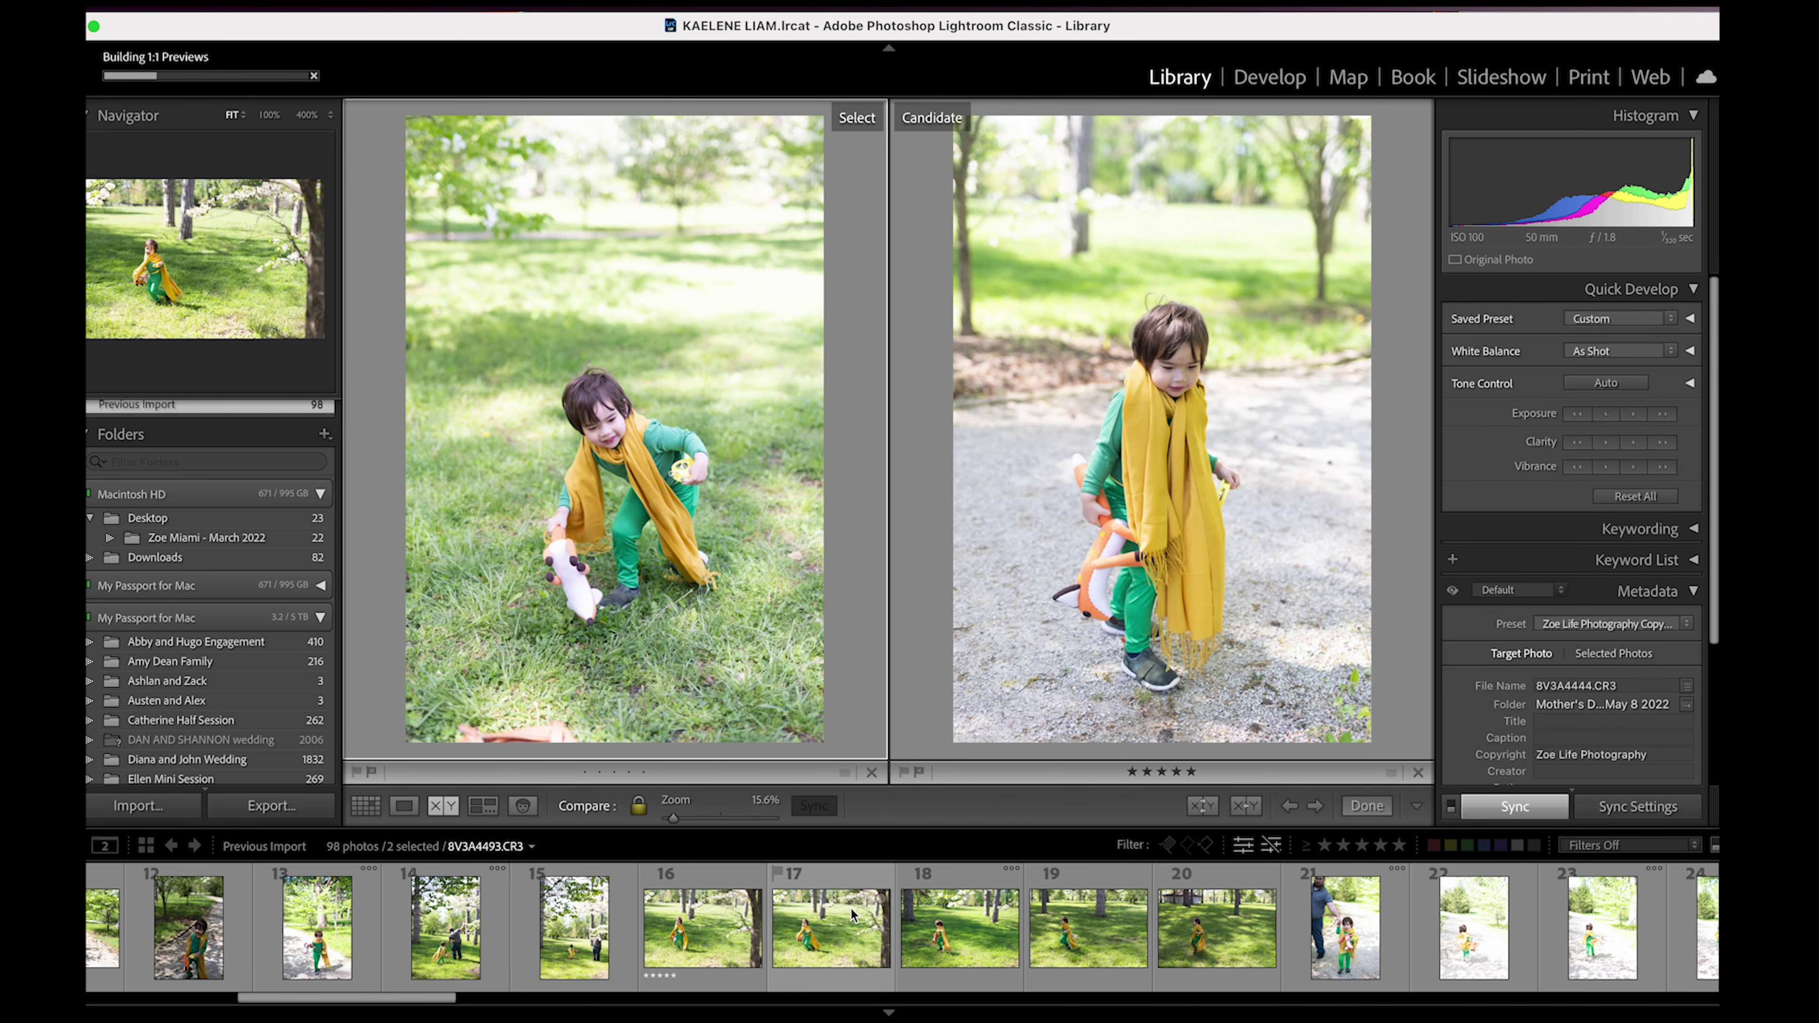
left_click(812, 932)
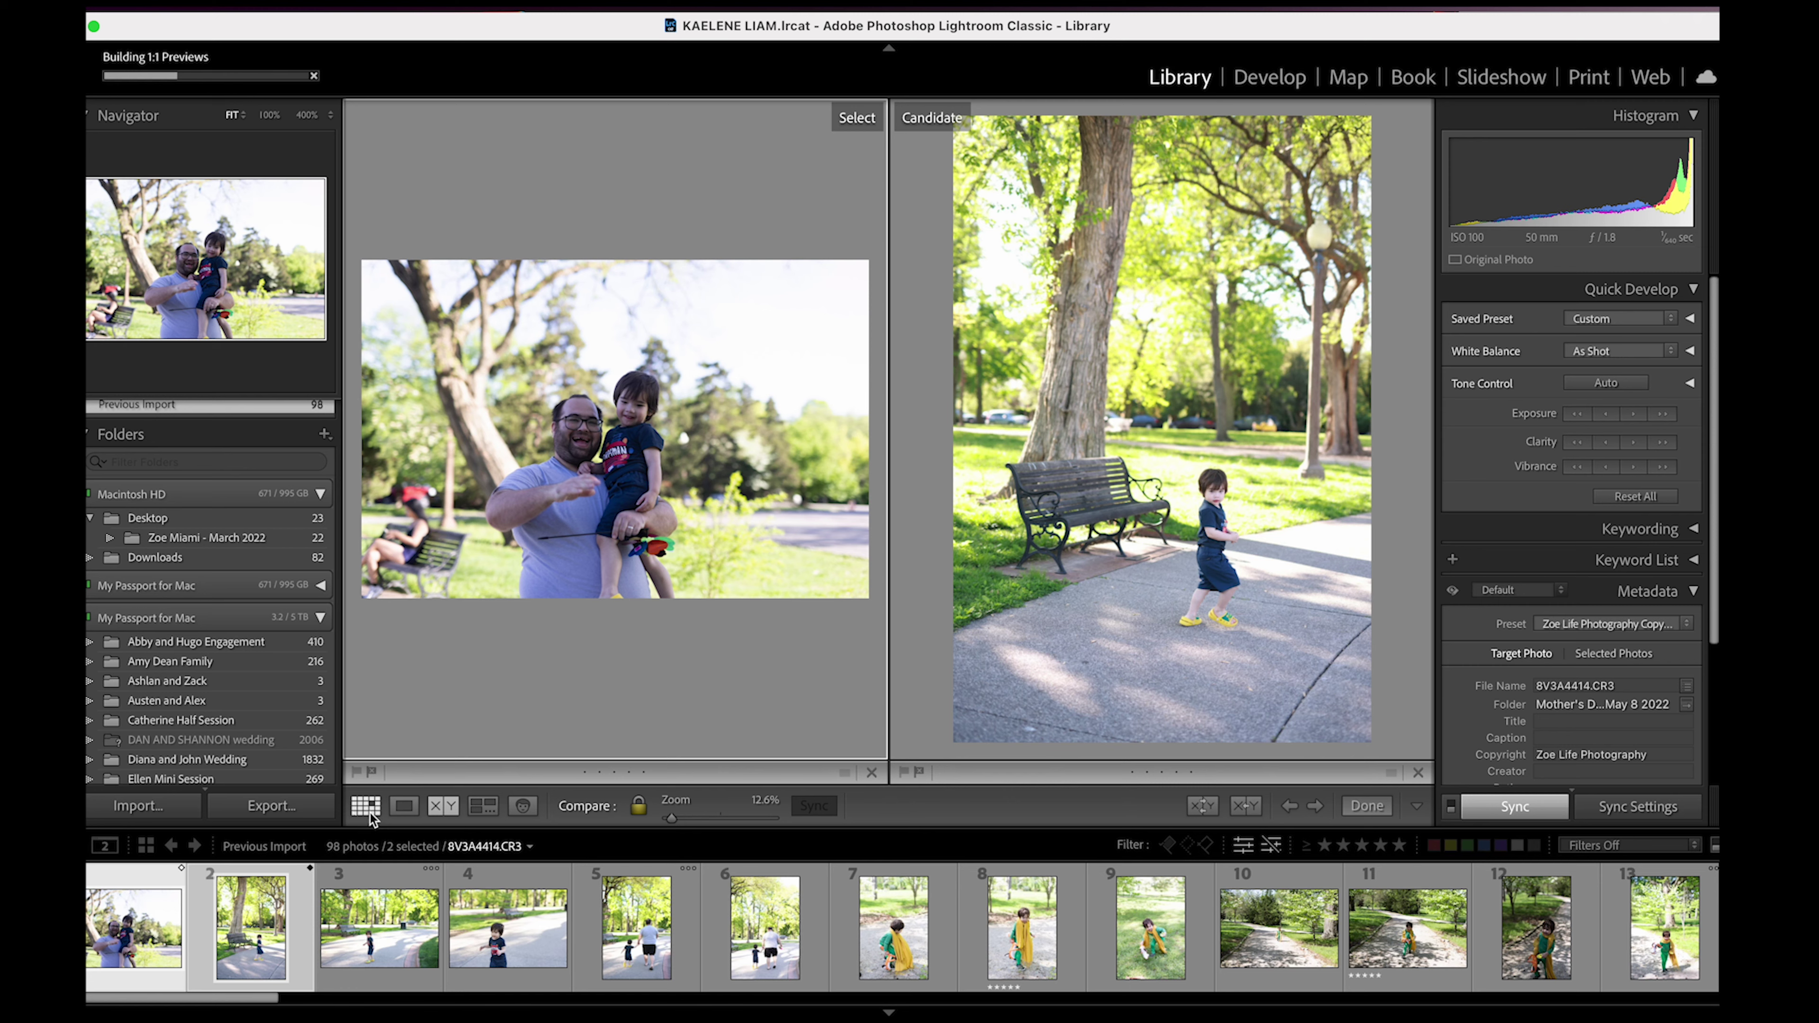
left_click(365, 806)
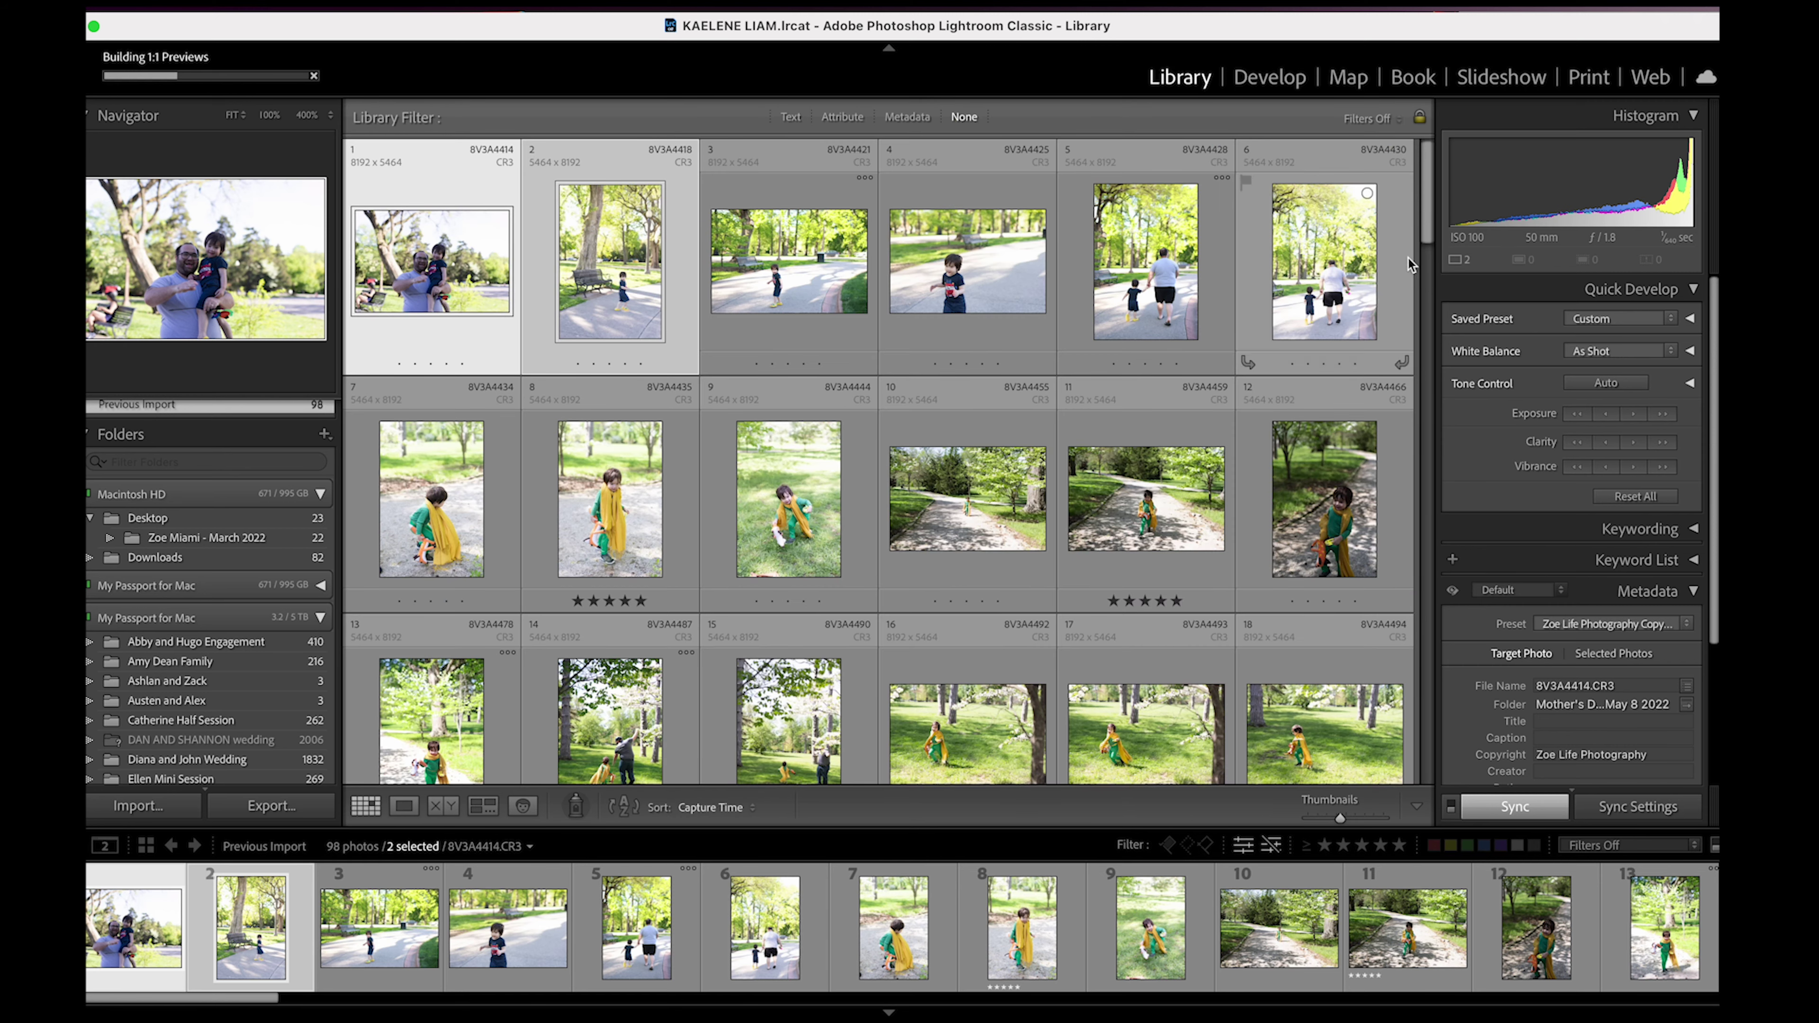
left_click(1270, 78)
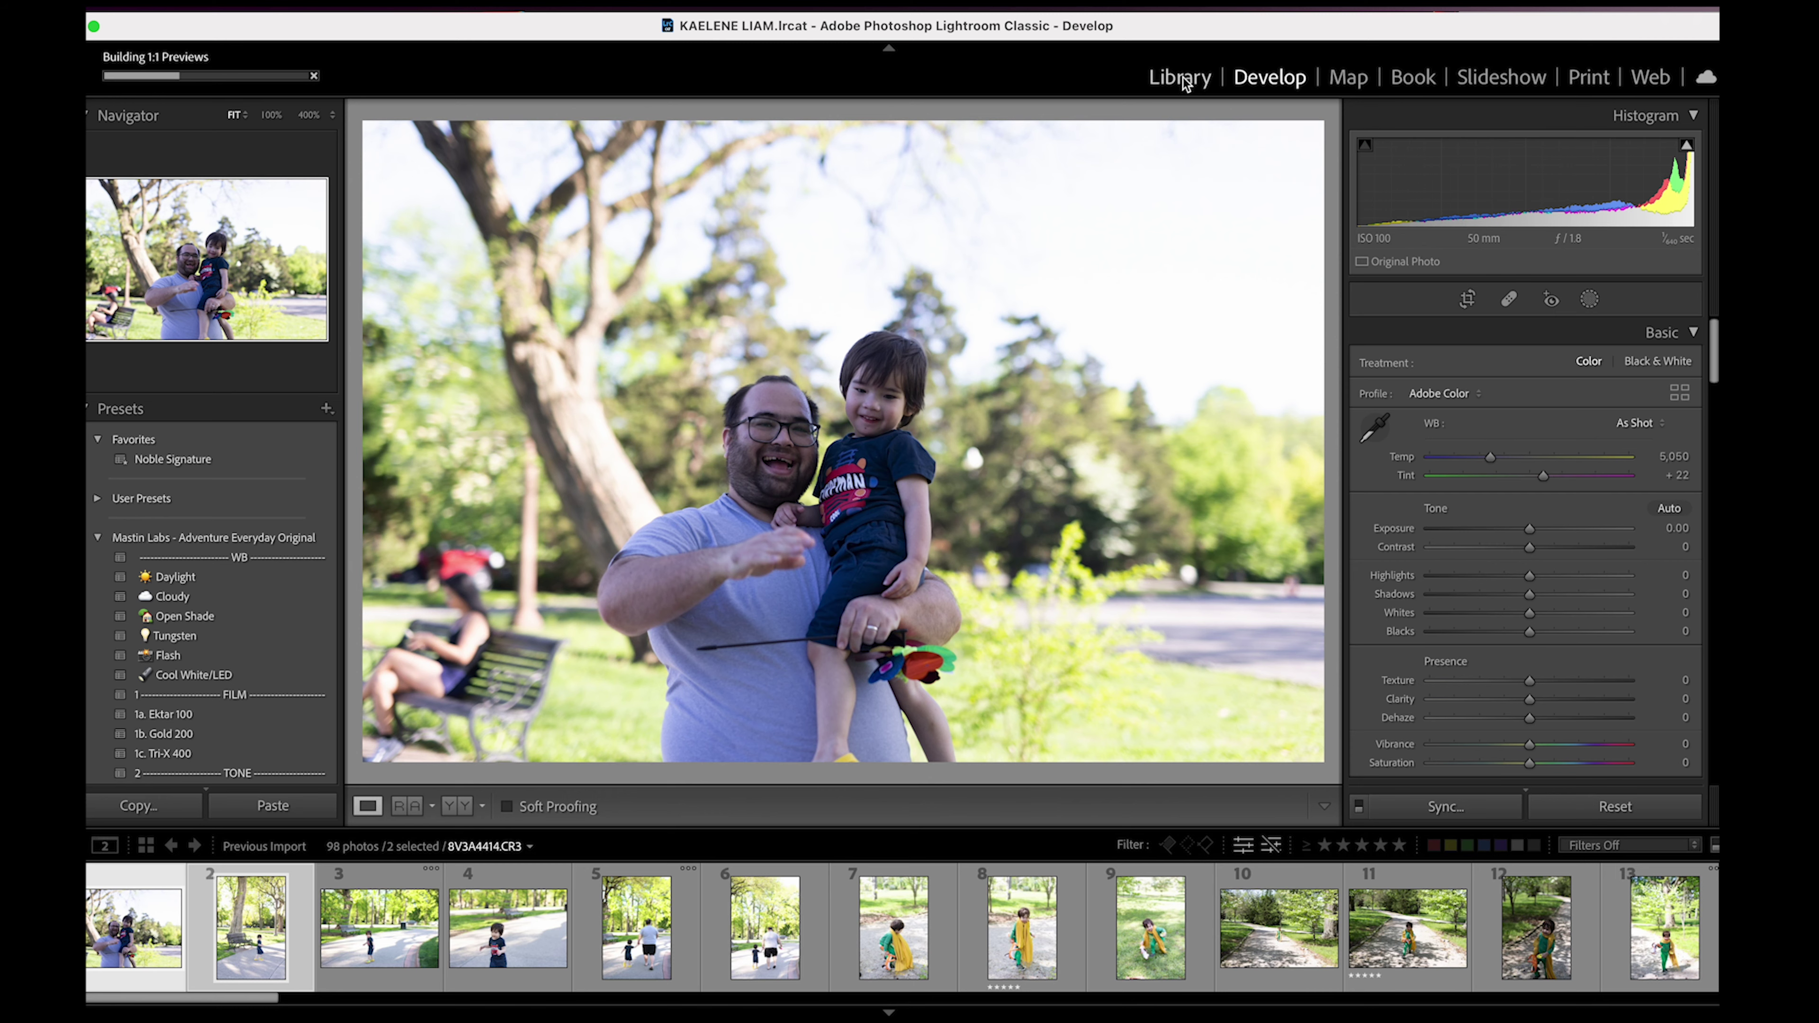
left_click(1182, 78)
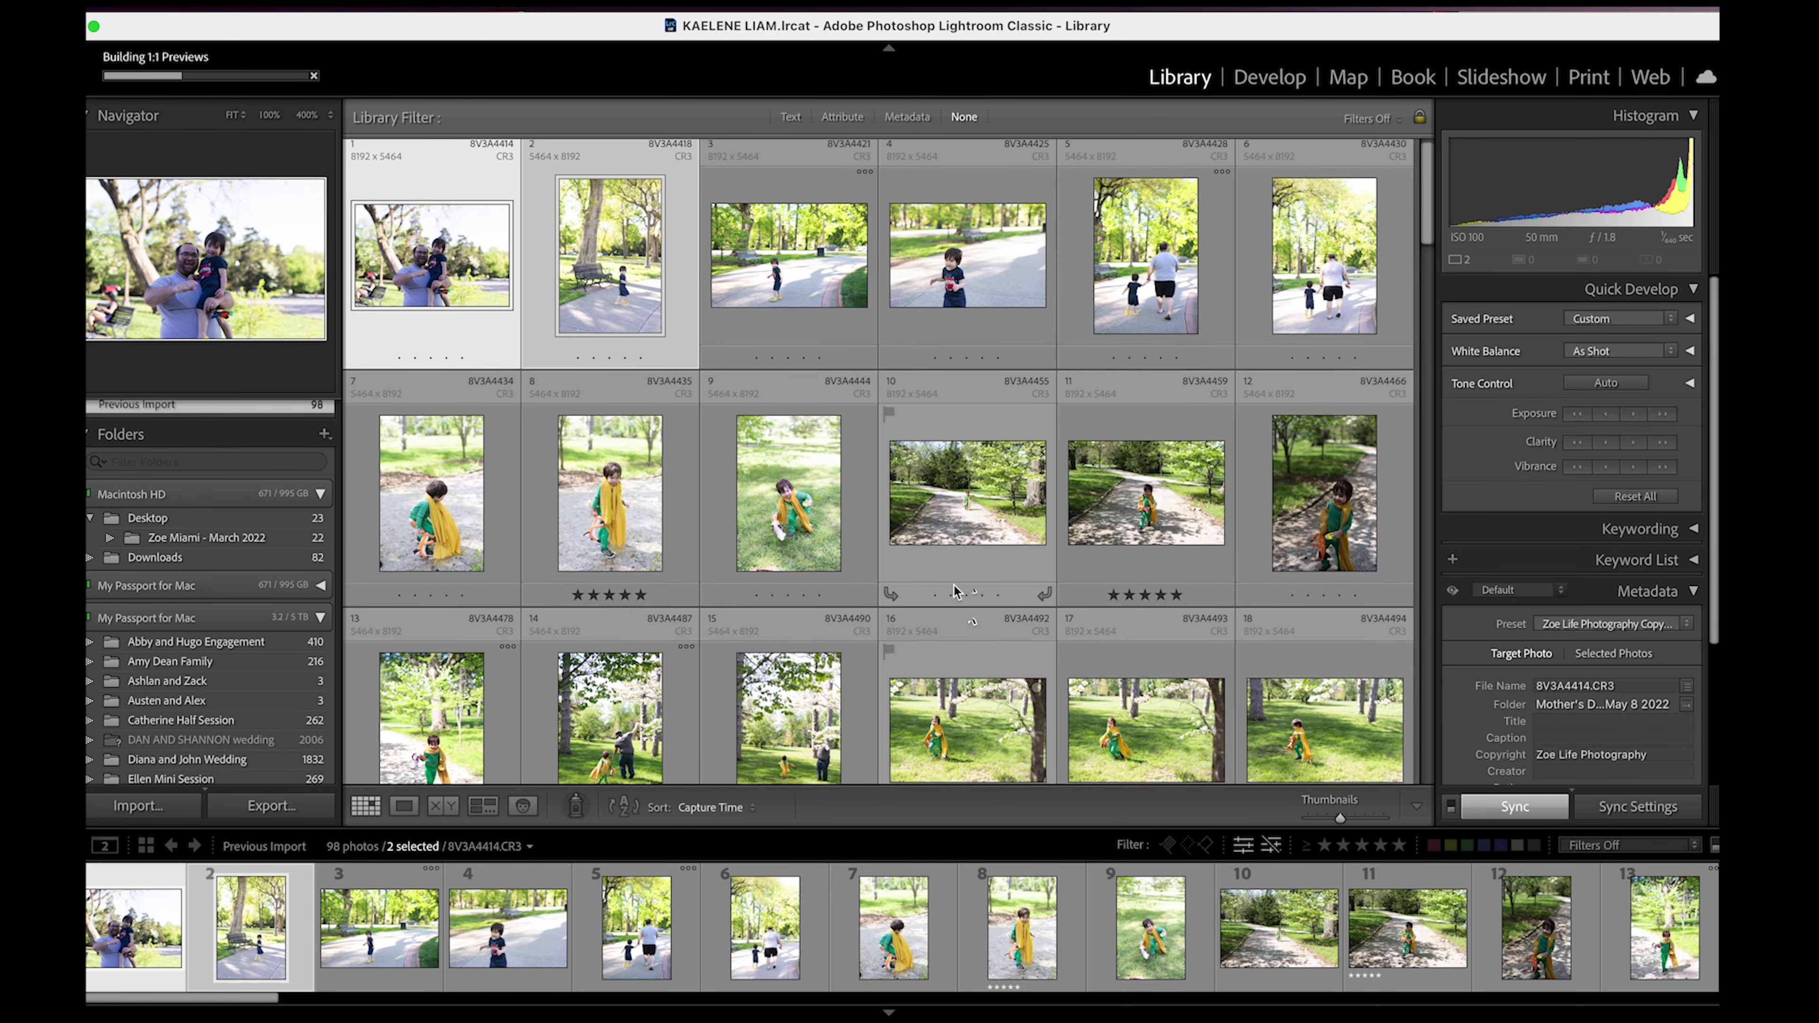
scroll(955, 591, "down", 5)
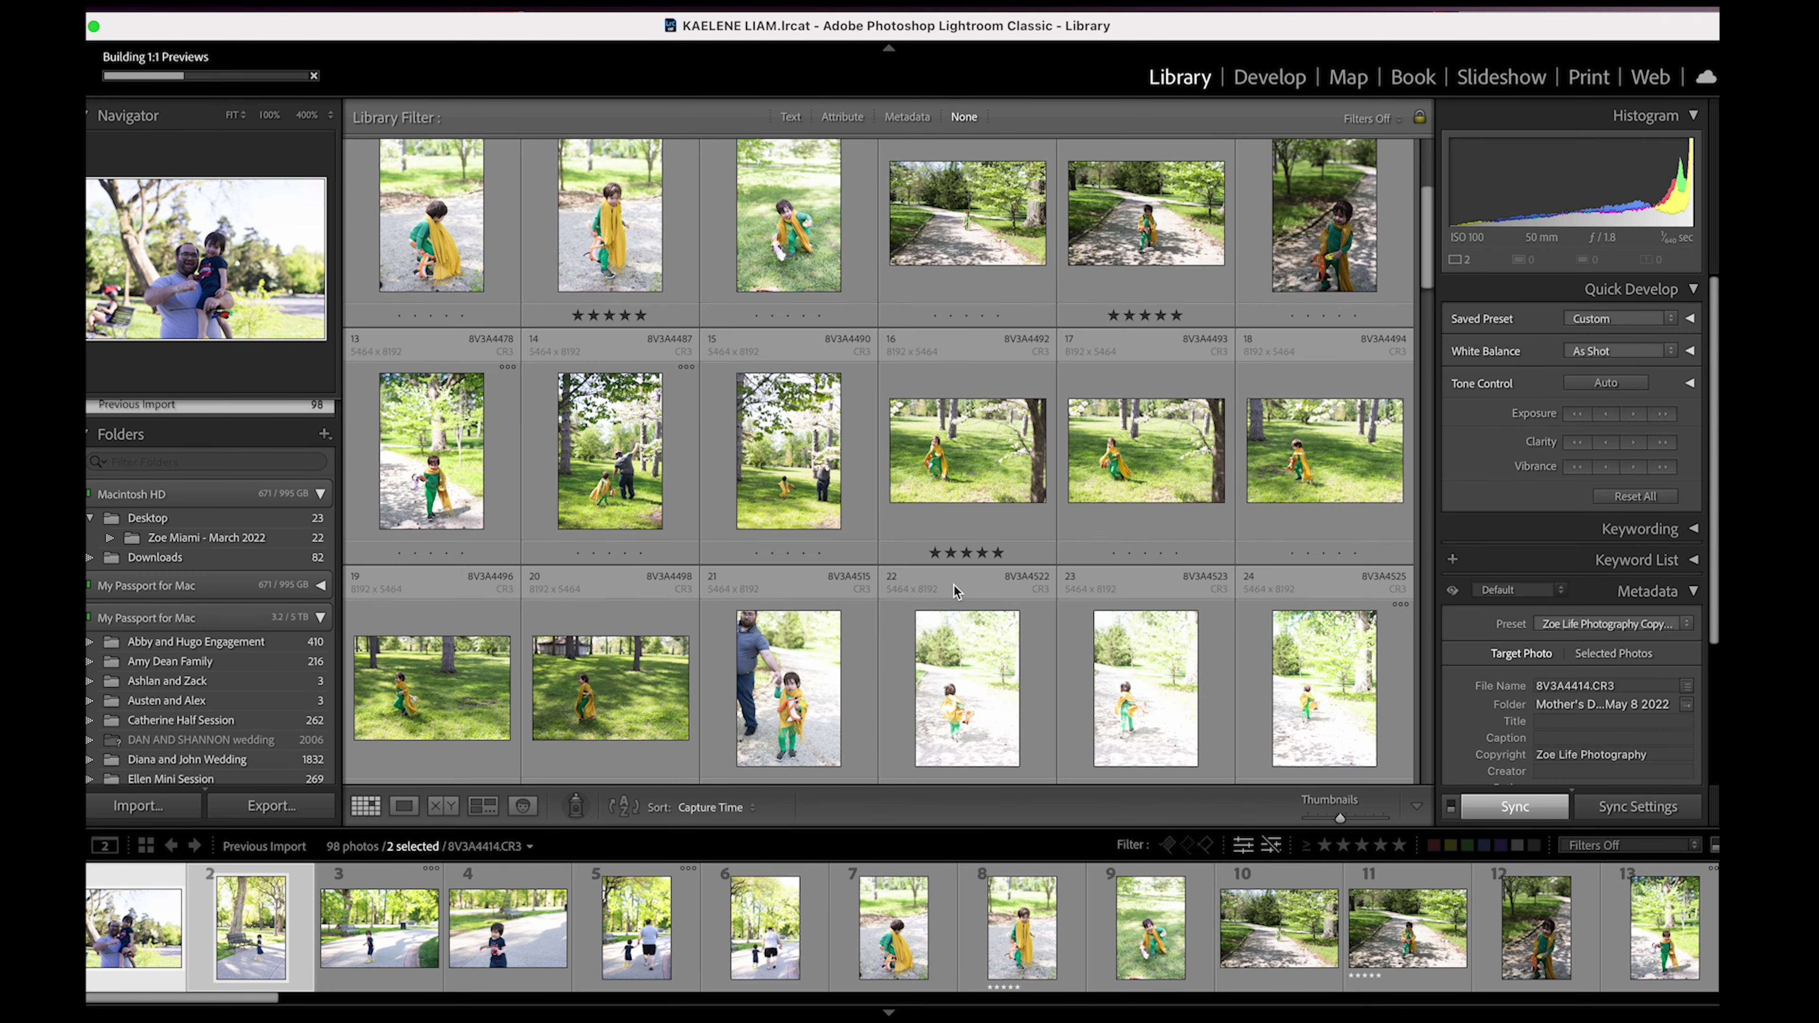
- Open photo 17 in Develop and step to 8V3A4496, the toddler running with the plush toy
scroll(954, 592, "down", 1)
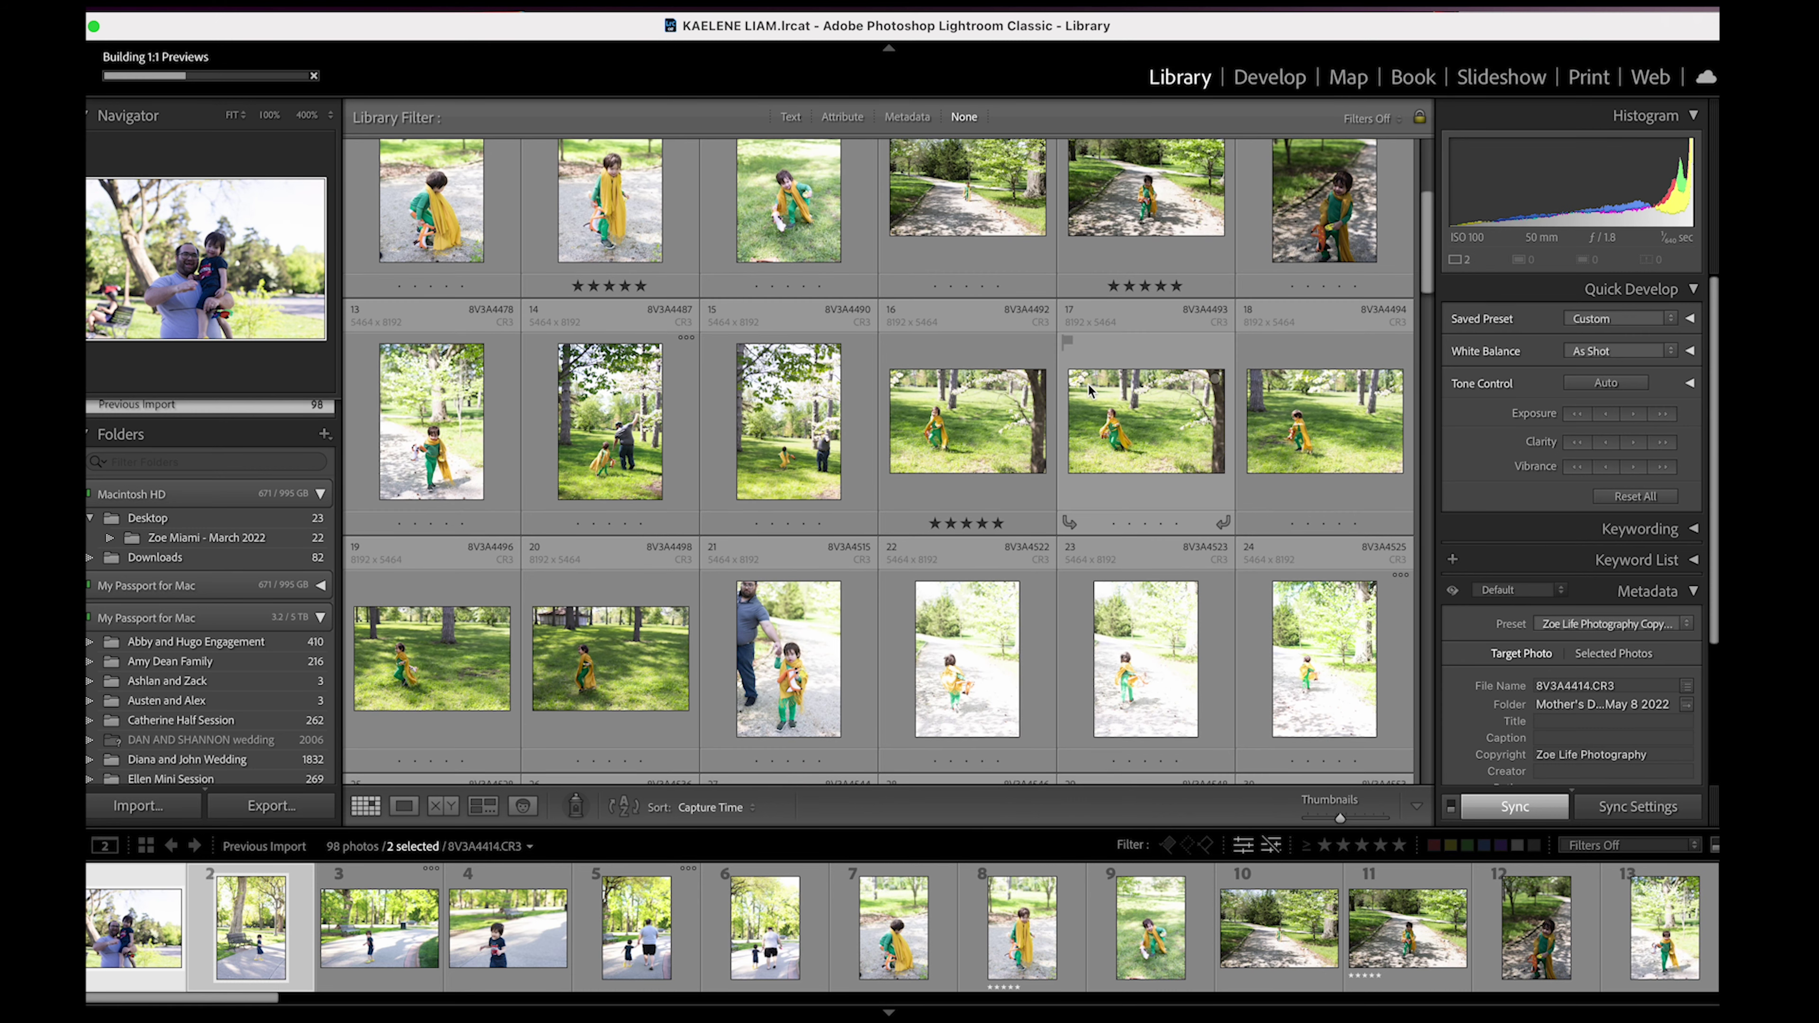
left_click(1103, 393)
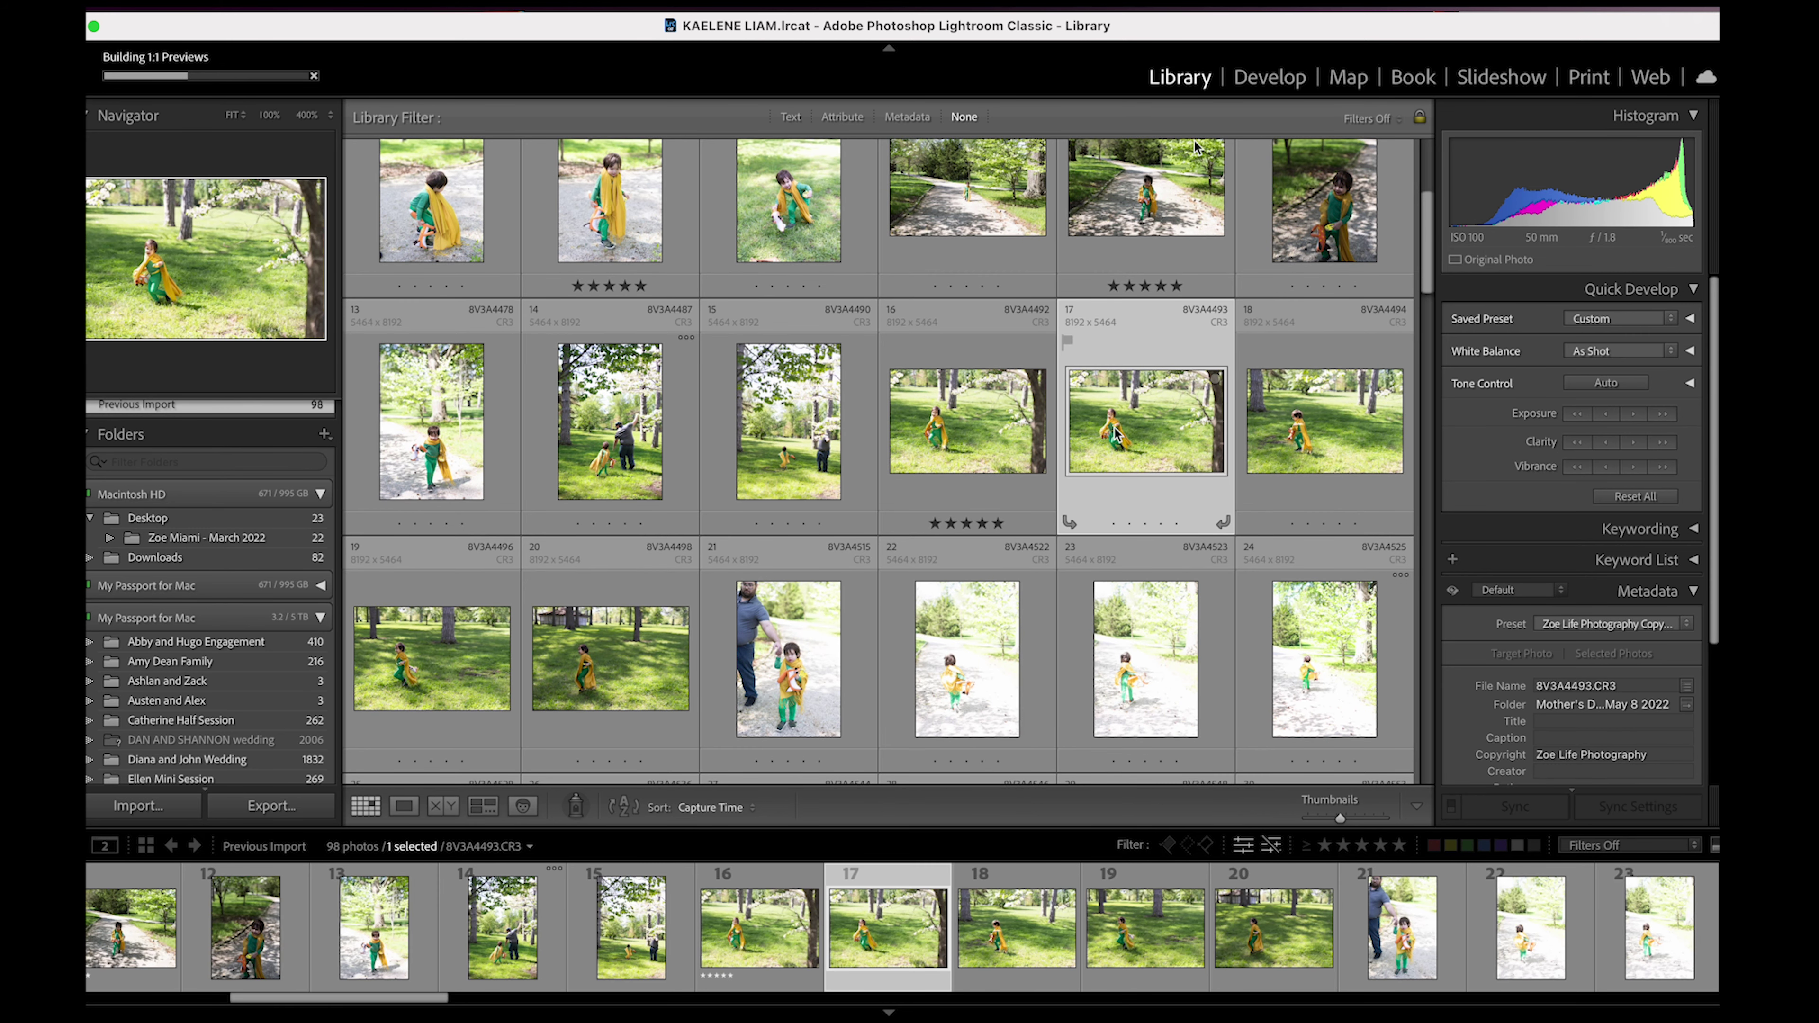
left_click(1260, 80)
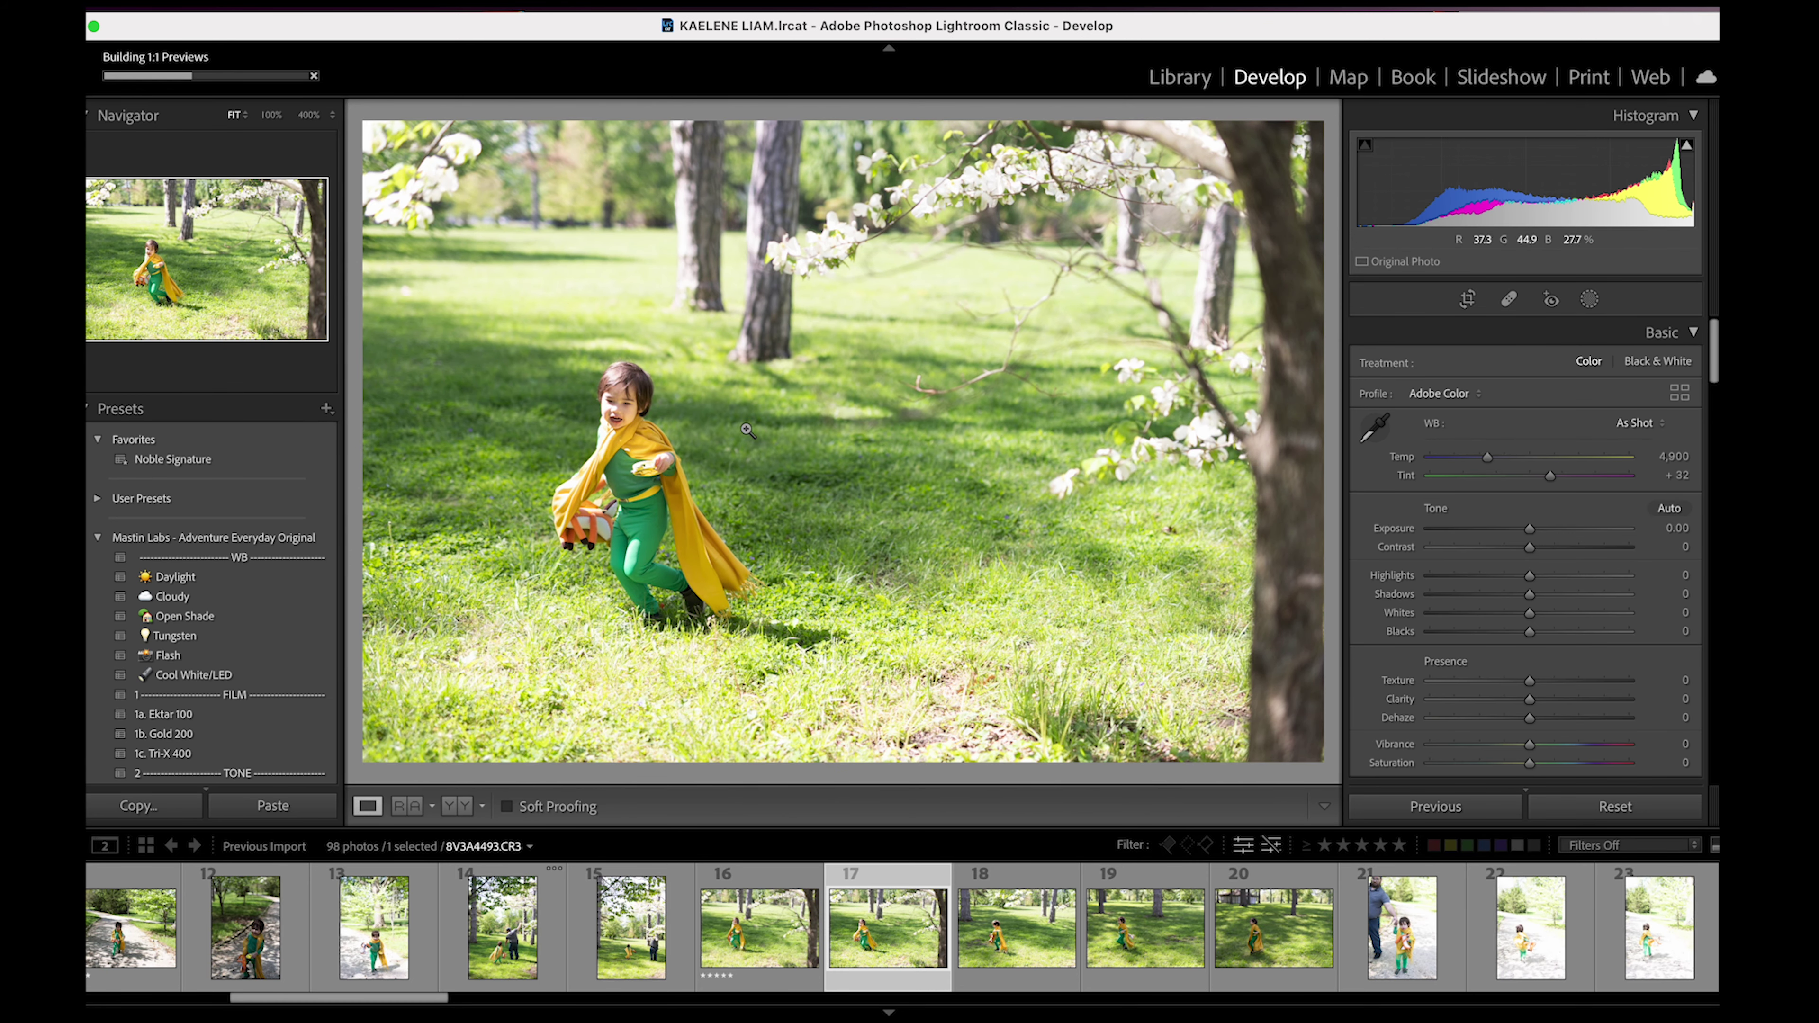
left_click(1020, 954)
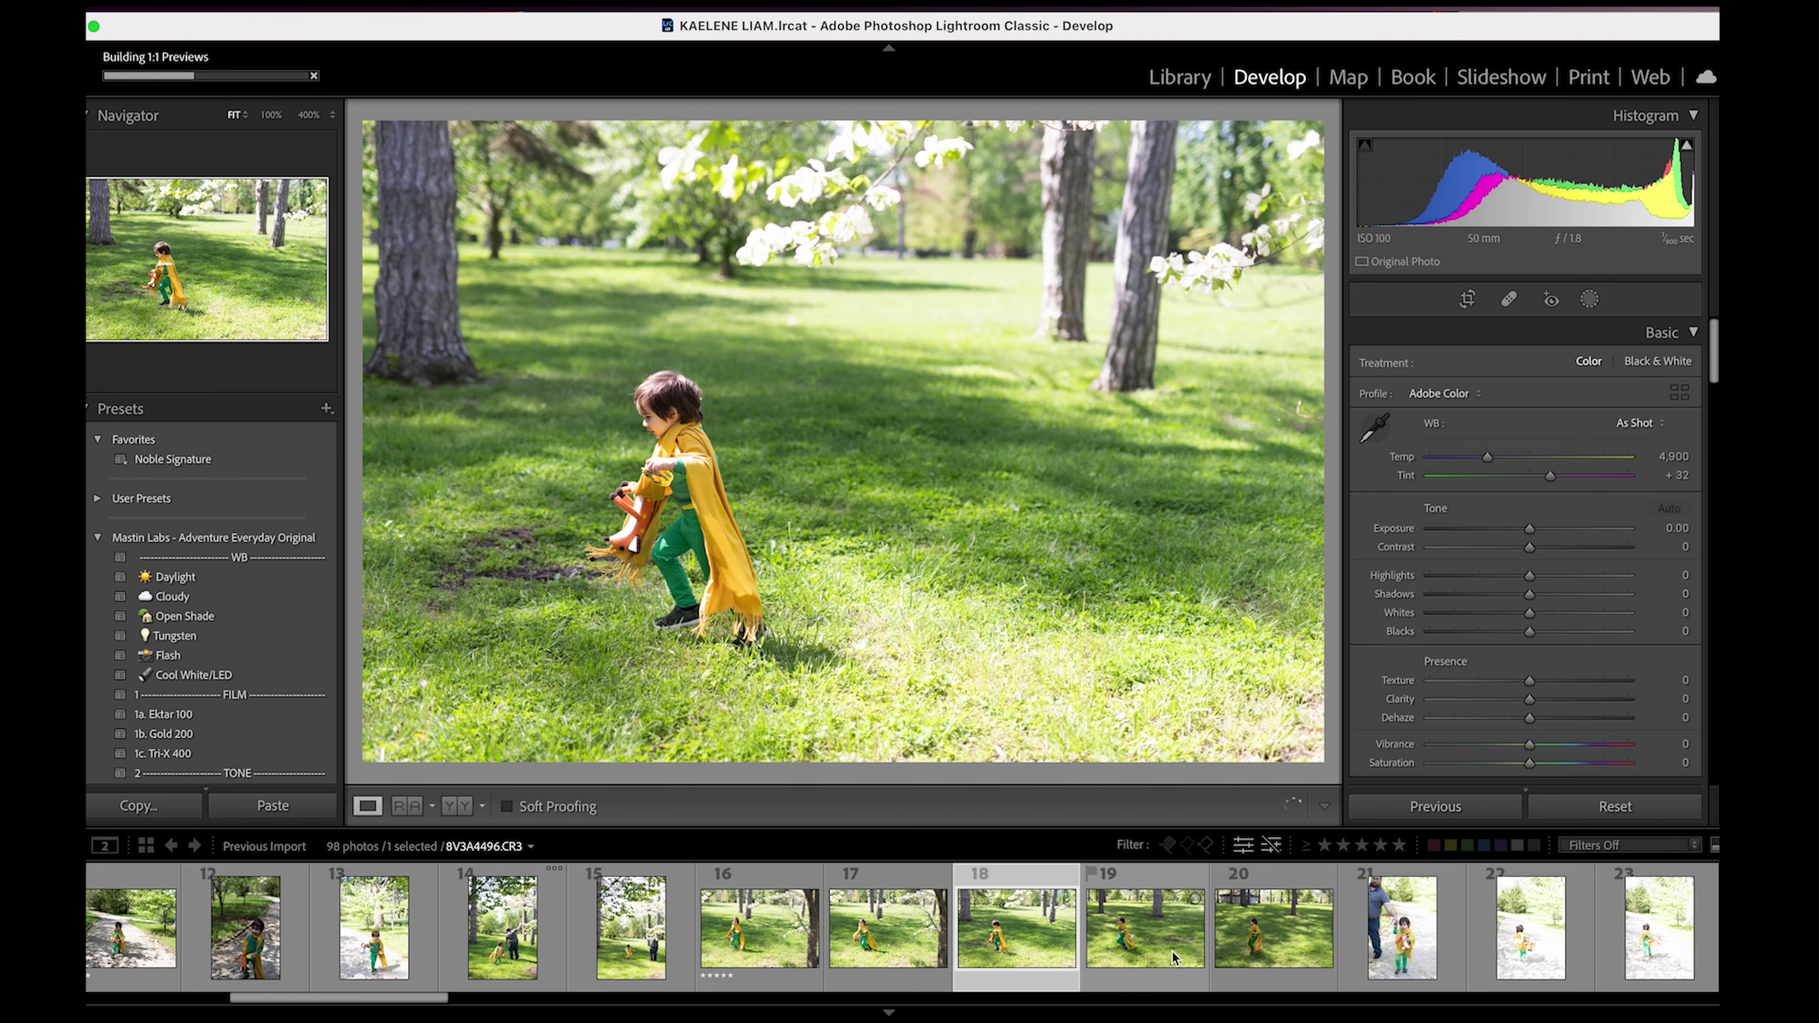
left_click(1117, 953)
left_click(1232, 953)
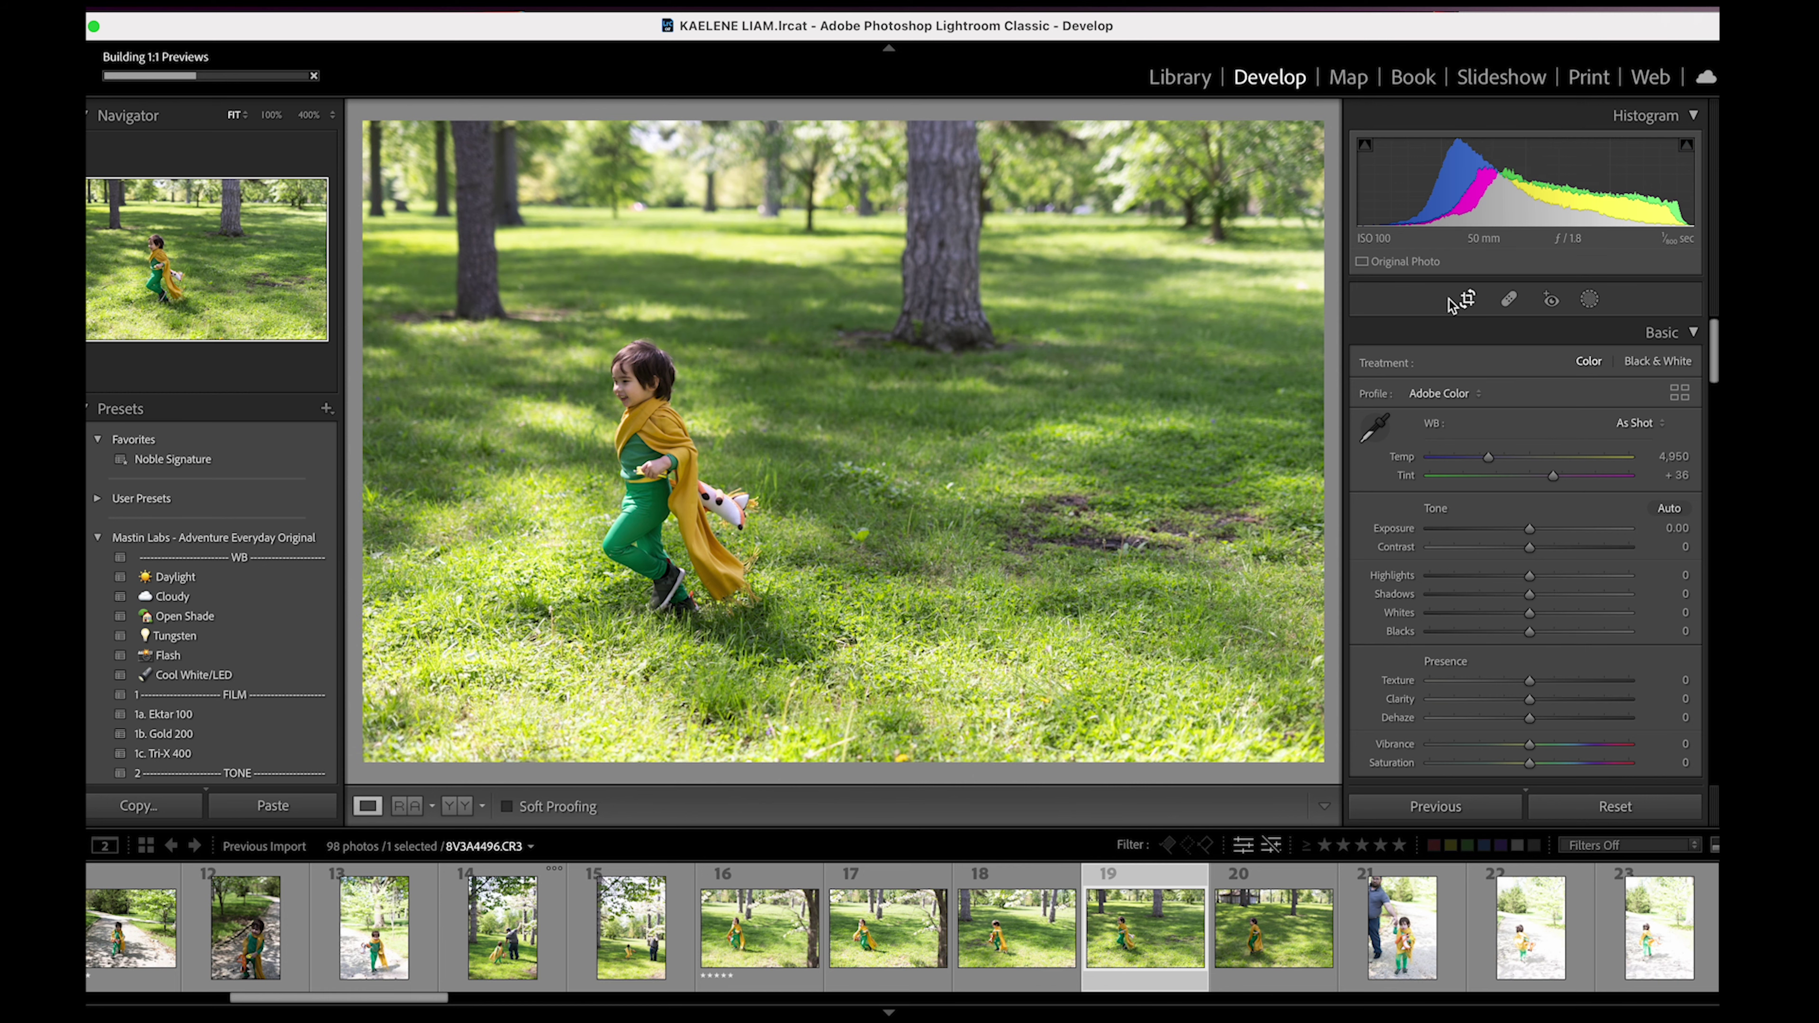
left_click(1465, 299)
- Reset the crop, then crop photo 19 to portrait around the toddler, rotated about −1.81°
left_click_drag(1311, 365, 1214, 380)
left_click_drag(1053, 437, 1097, 398)
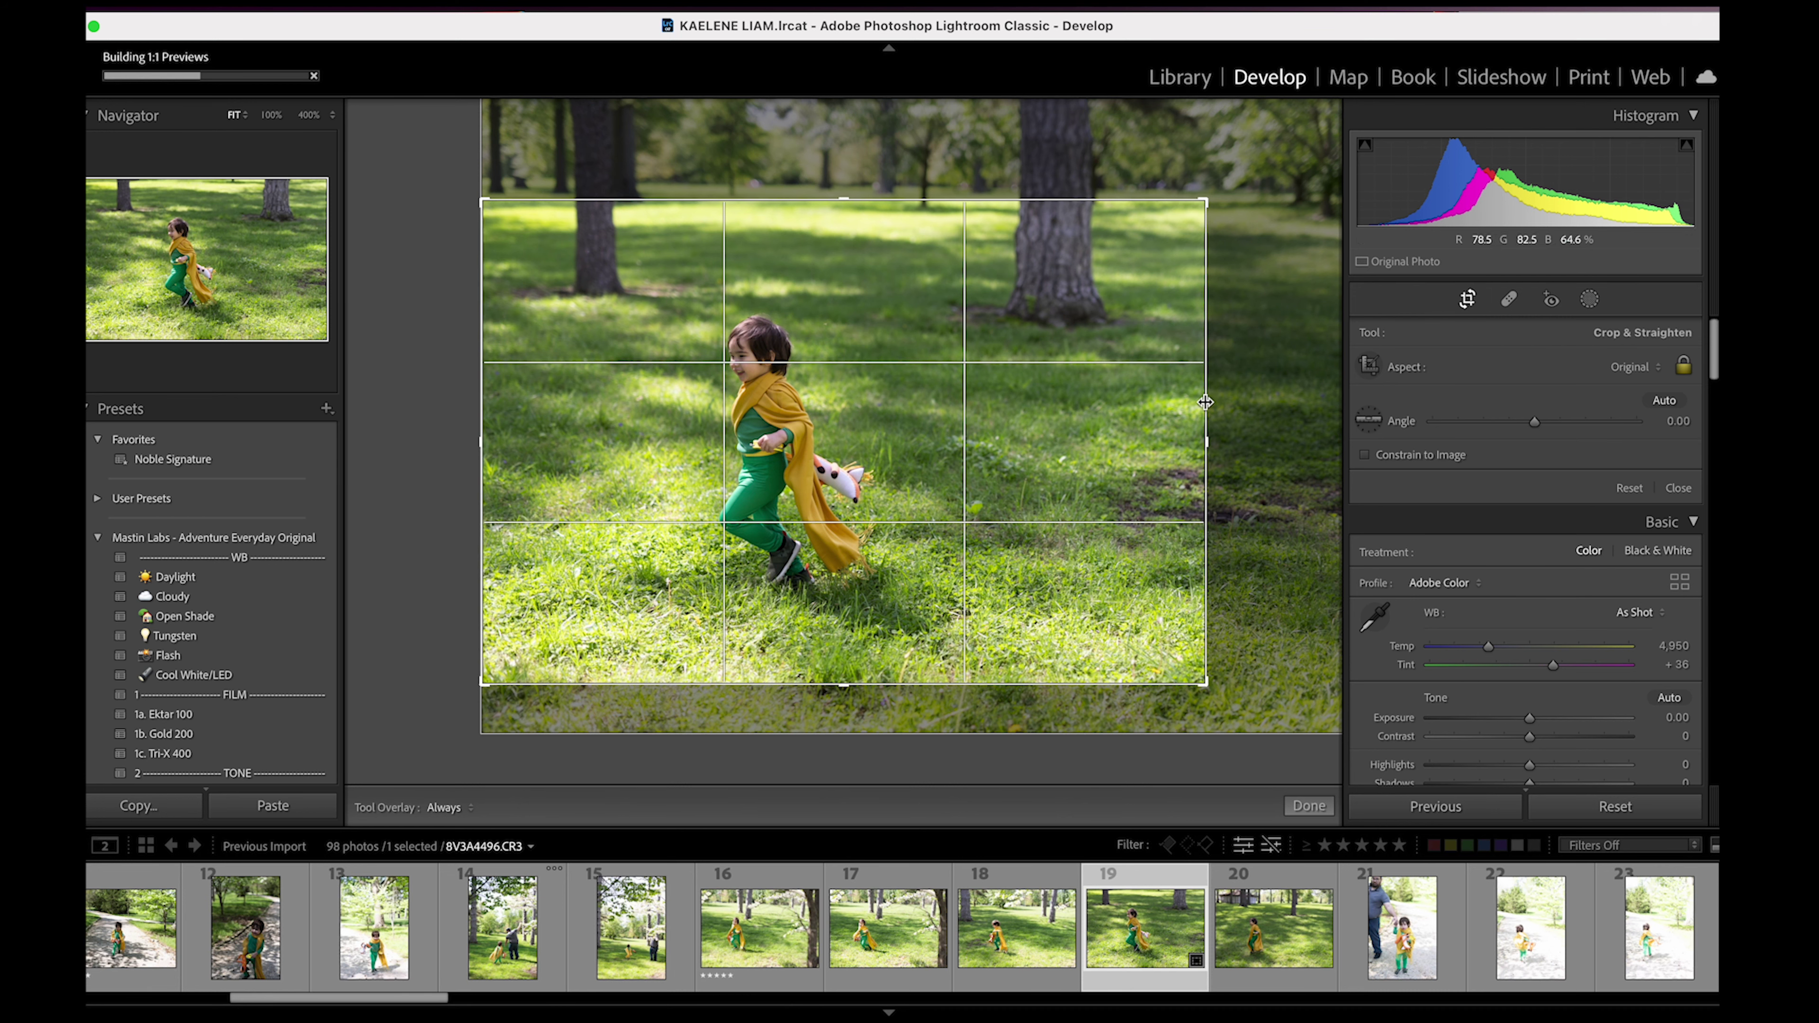
left_click_drag(1153, 448, 1156, 532)
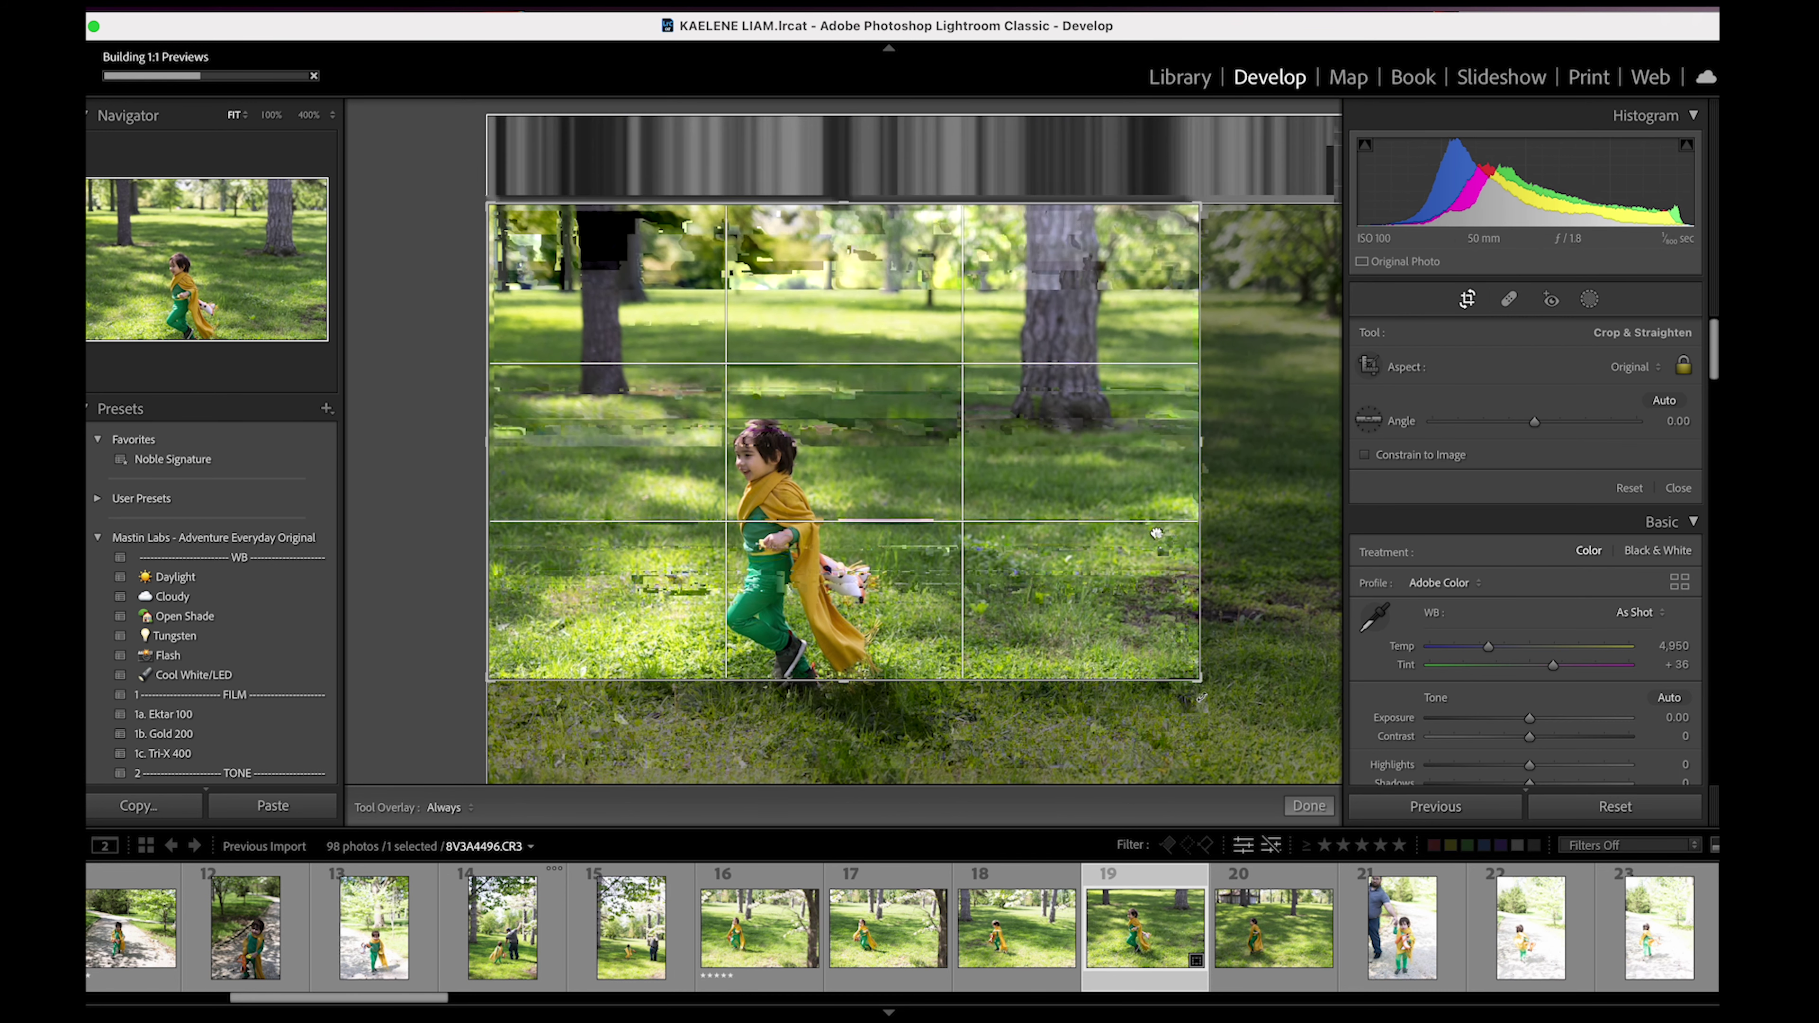
left_click_drag(1200, 680, 1271, 744)
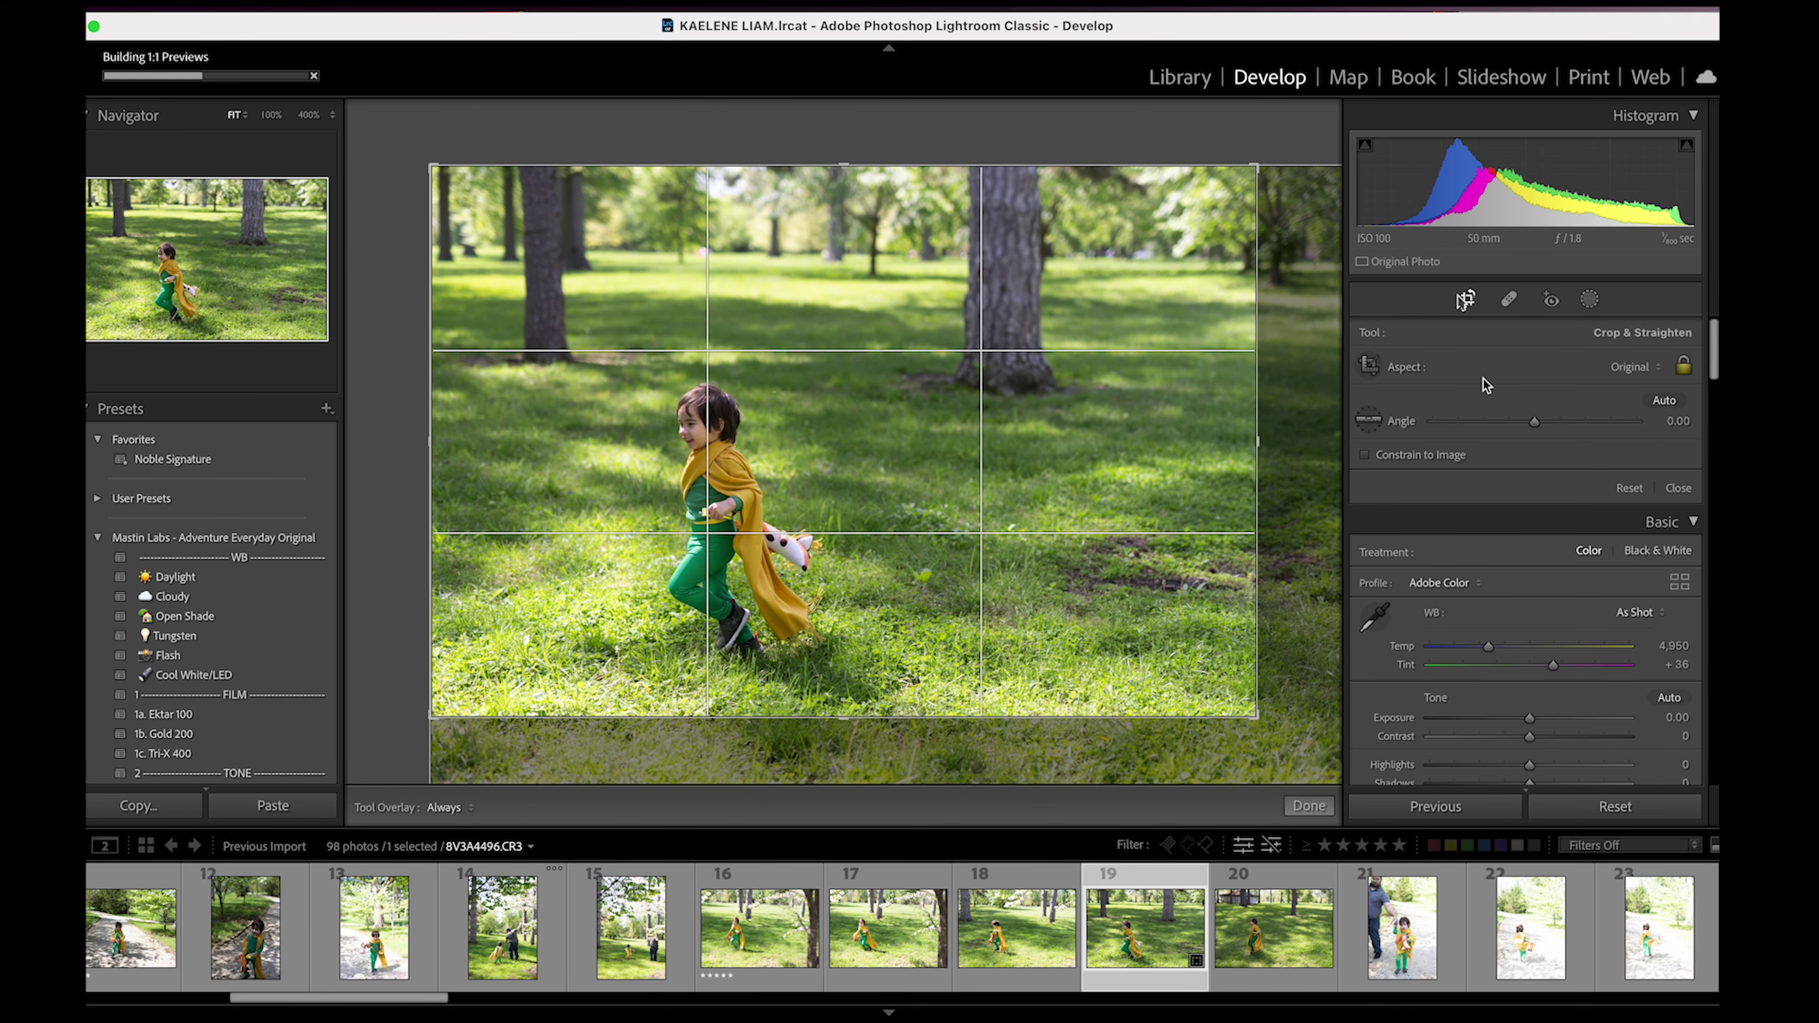
left_click(1629, 488)
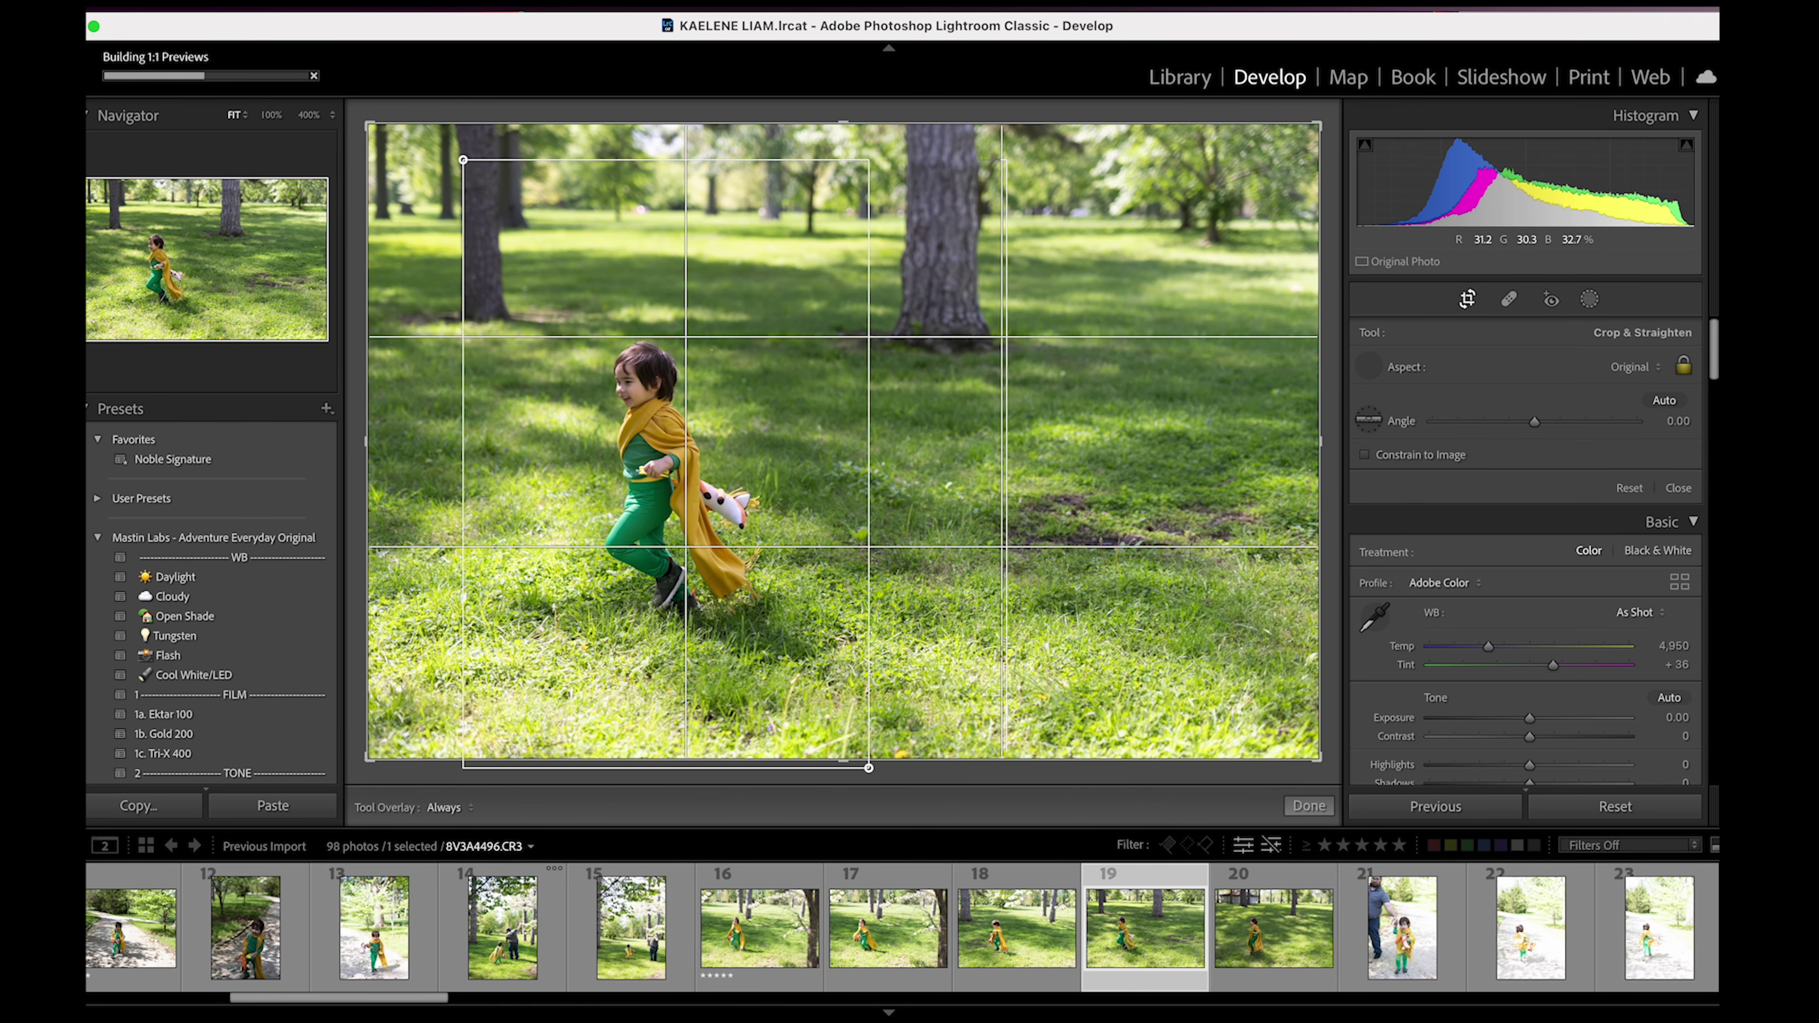
key("x")
left_click_drag(778, 496, 841, 496)
left_click_drag(1132, 531, 1136, 472)
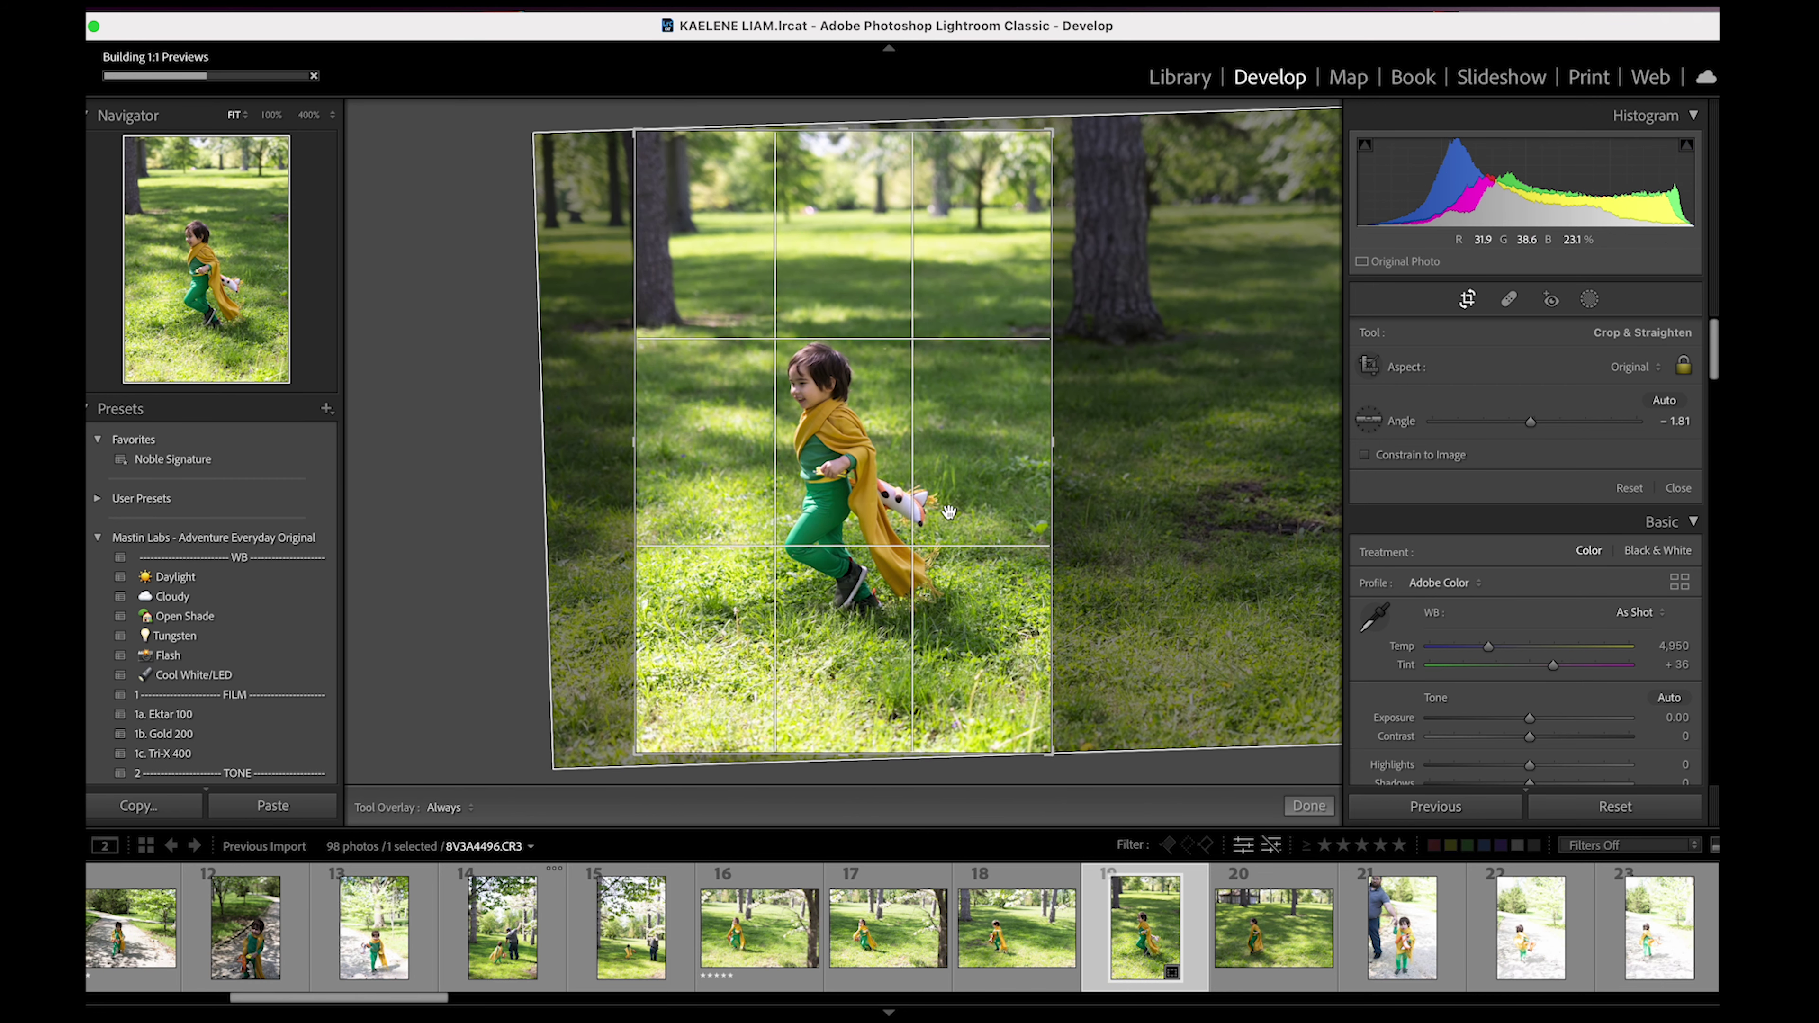
key("Return")
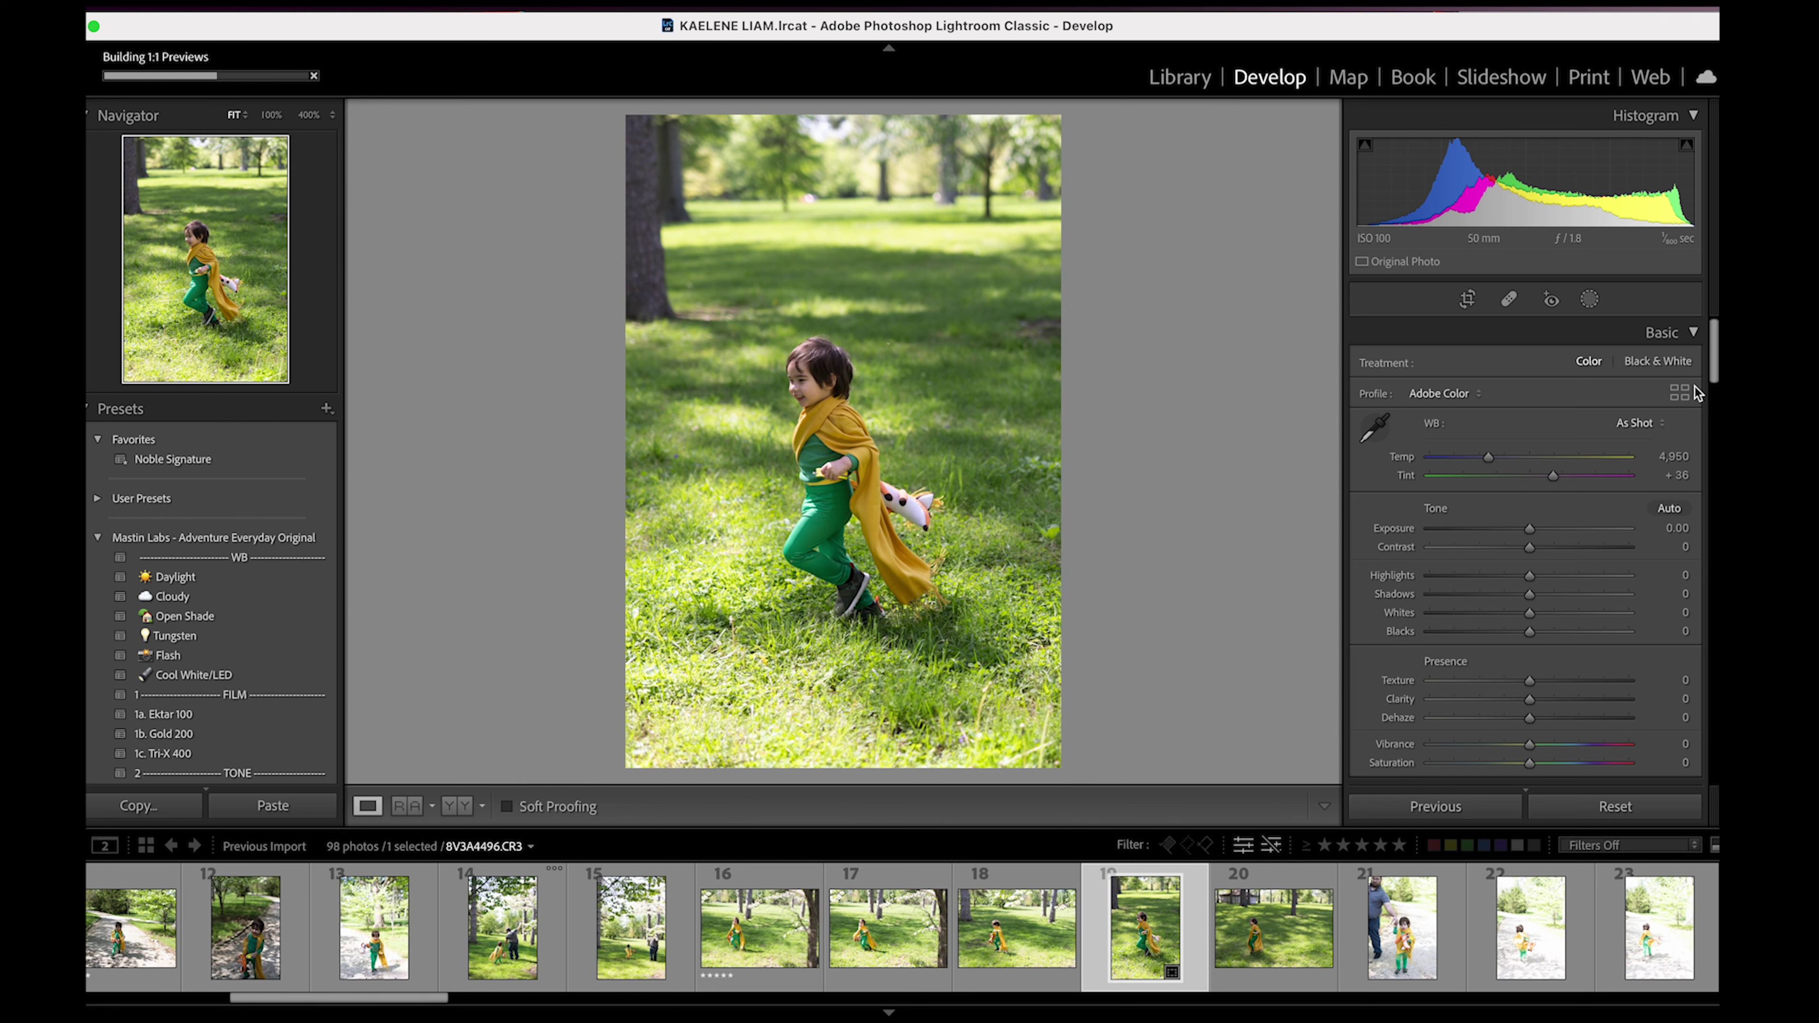
- Switch photo 19 from Adobe Color to the Camera Faithful profile, then close the Profile Browser
left_click(1680, 394)
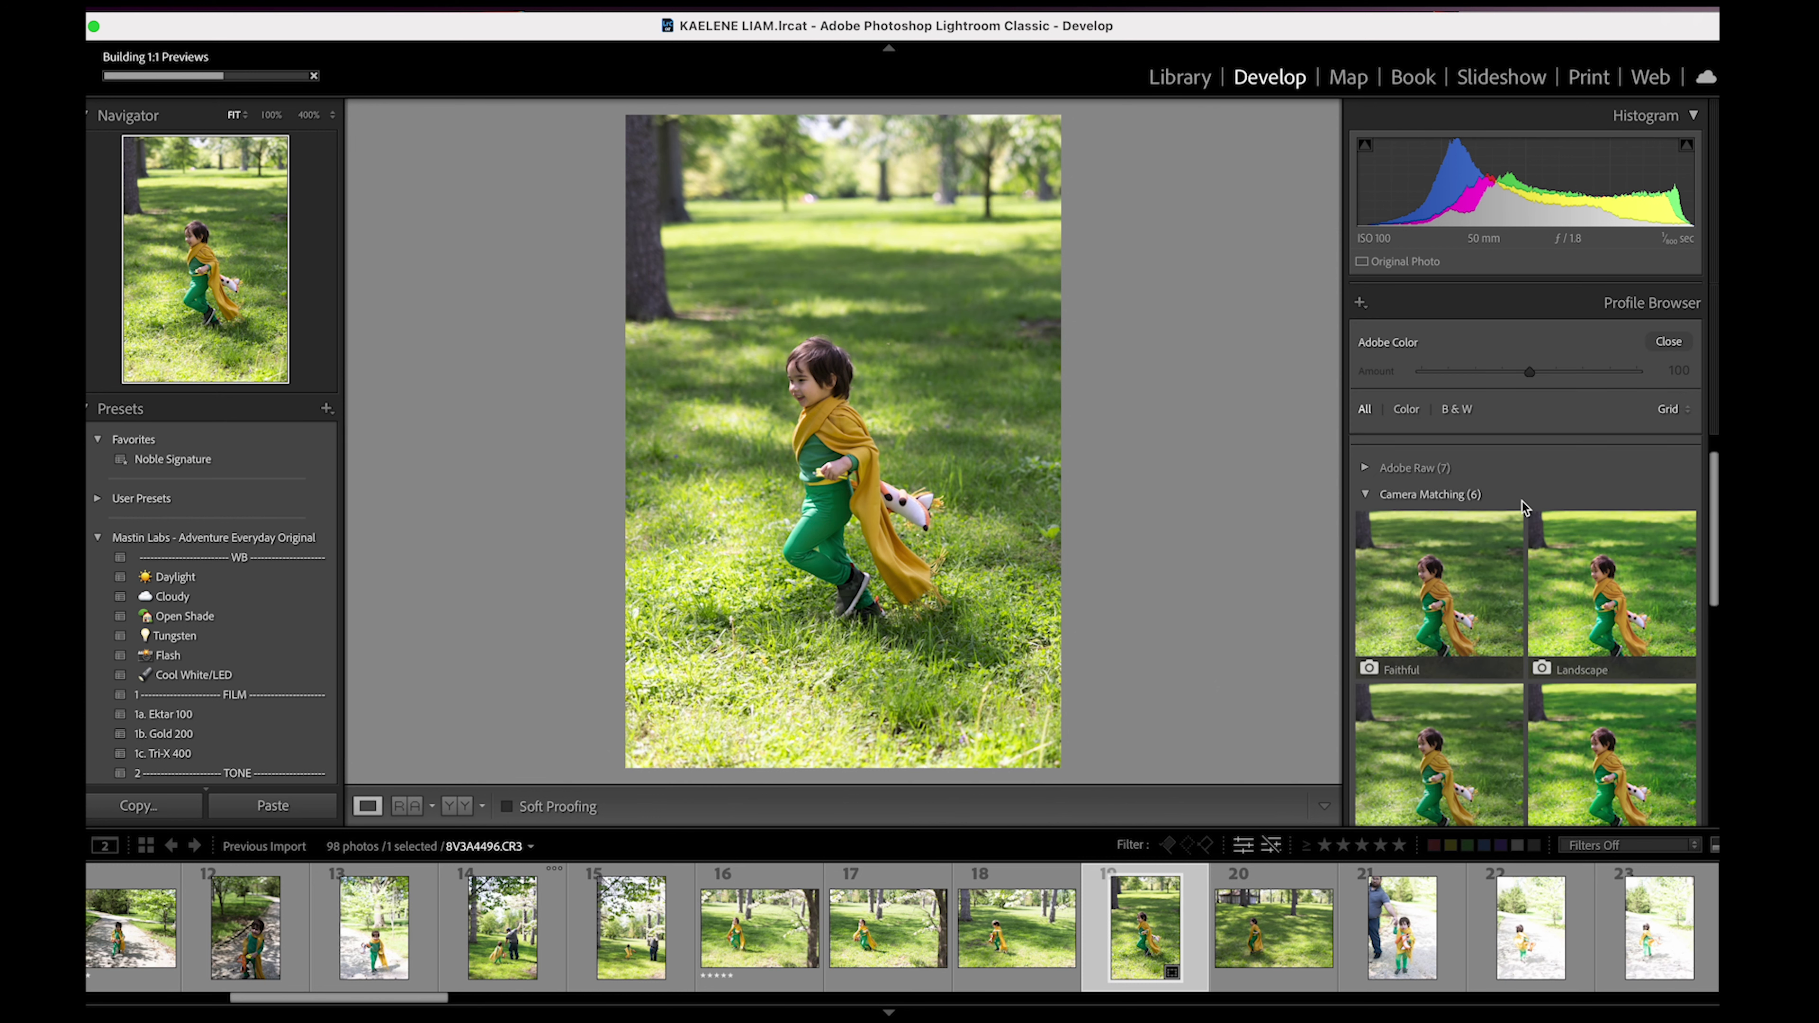
scroll(1511, 501, "down", 1)
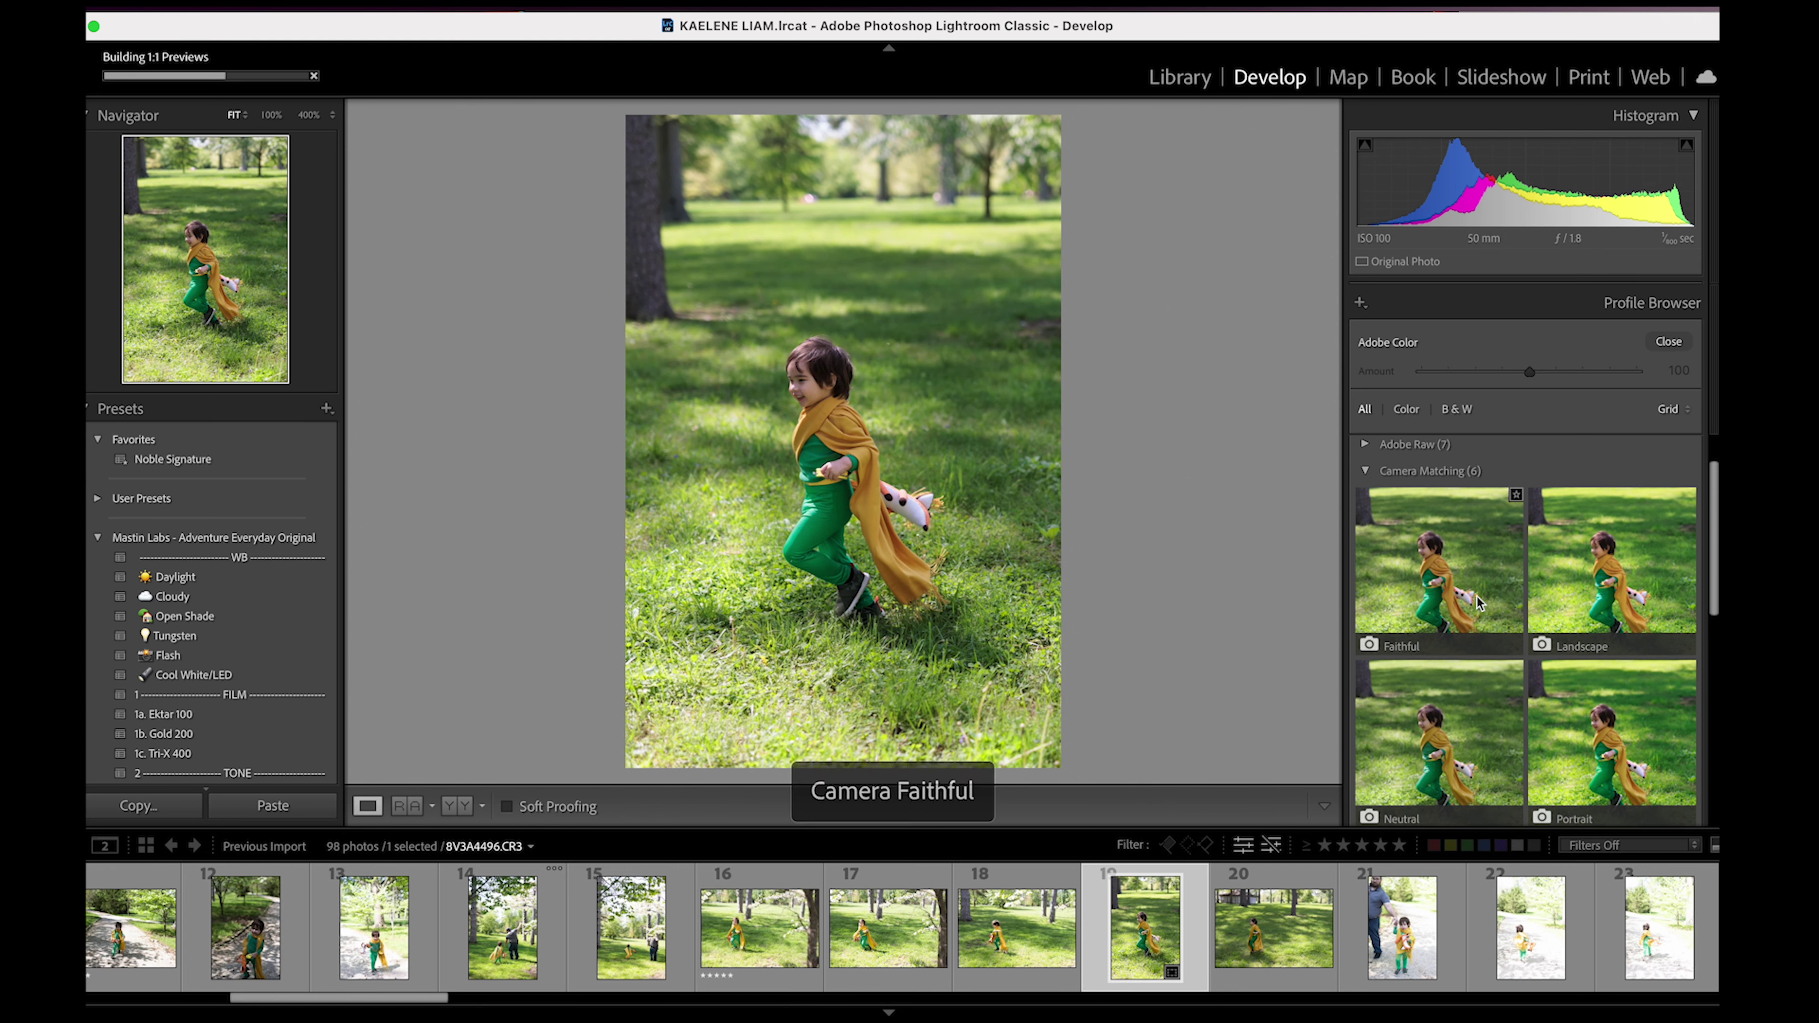
scroll(1444, 659, "down", 2)
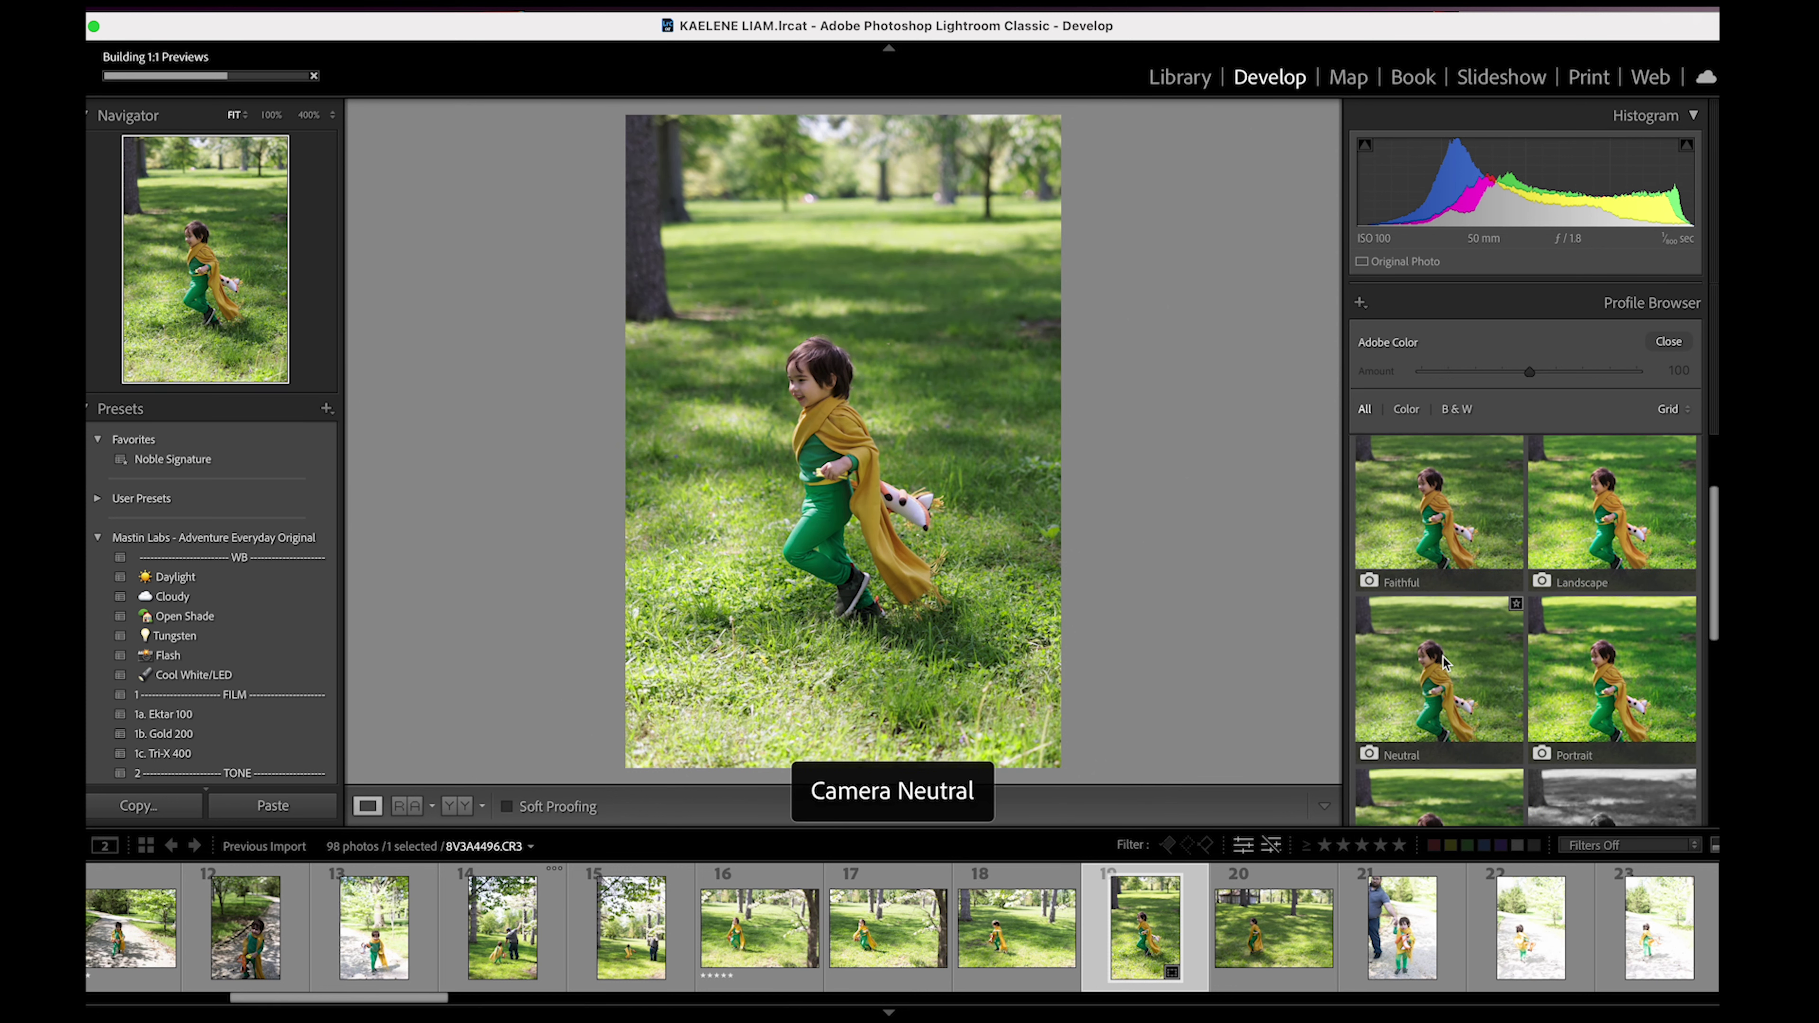
left_click(1428, 555)
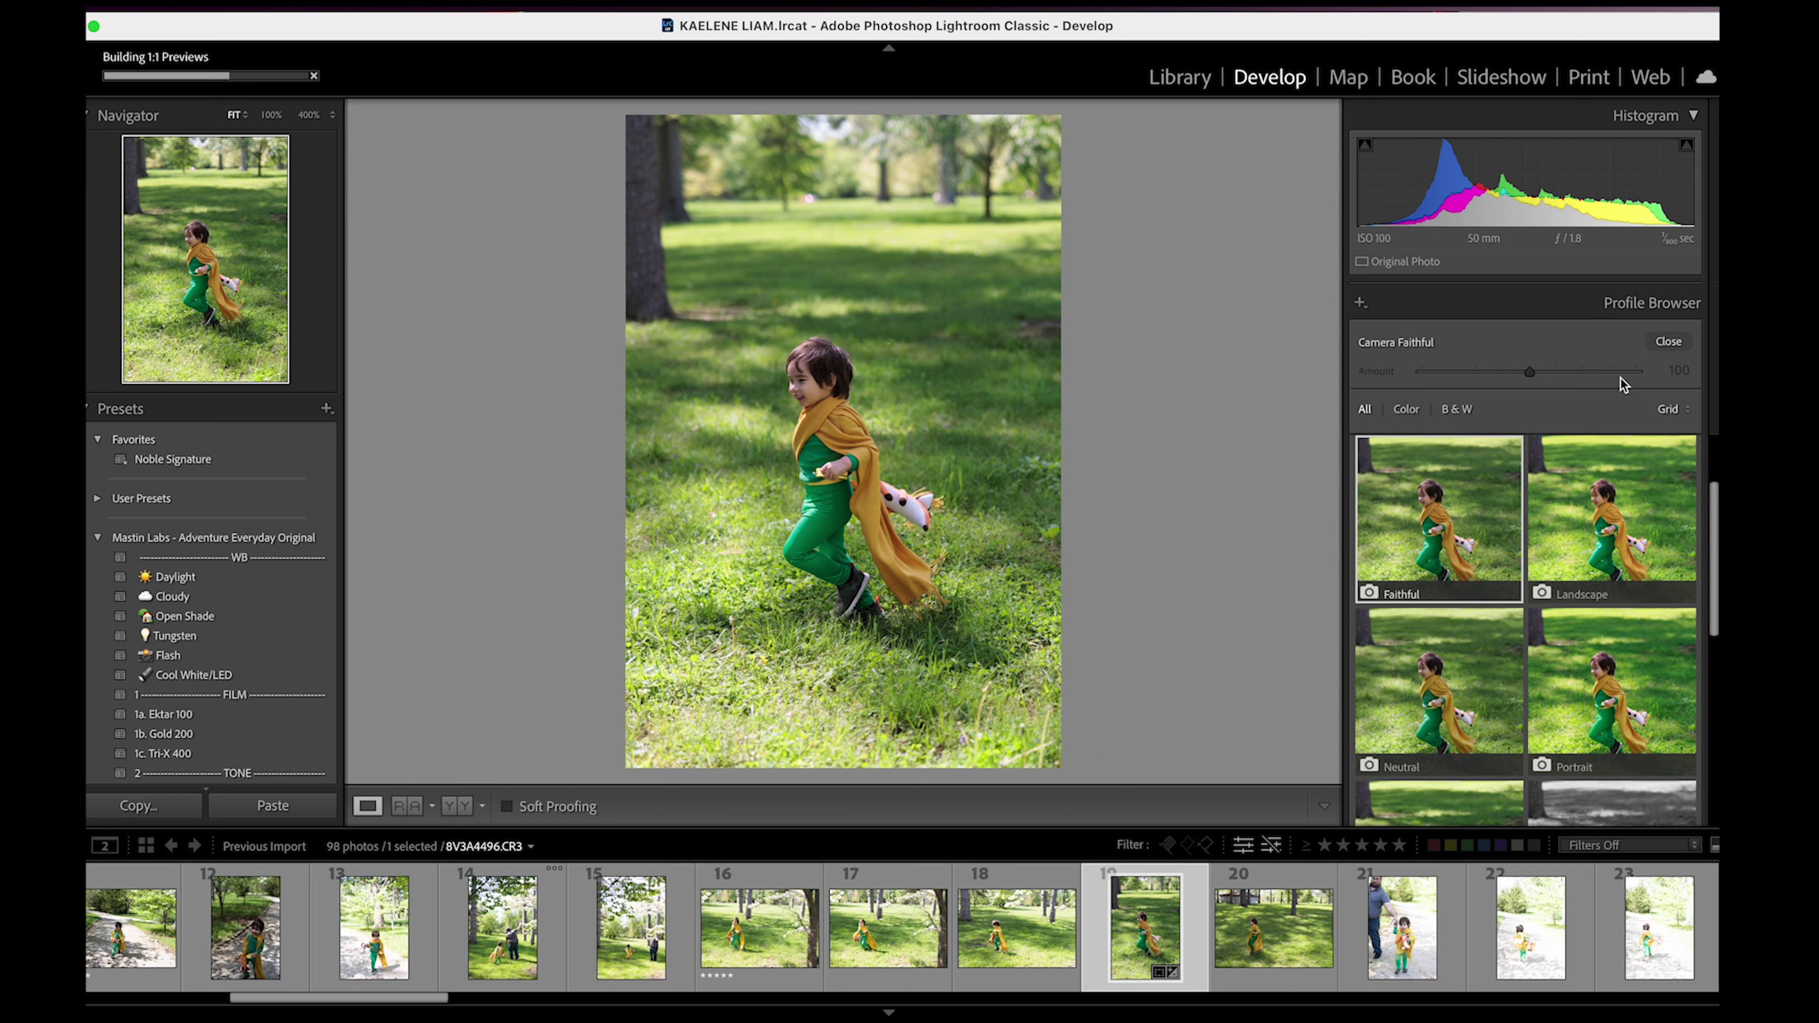
left_click(1676, 341)
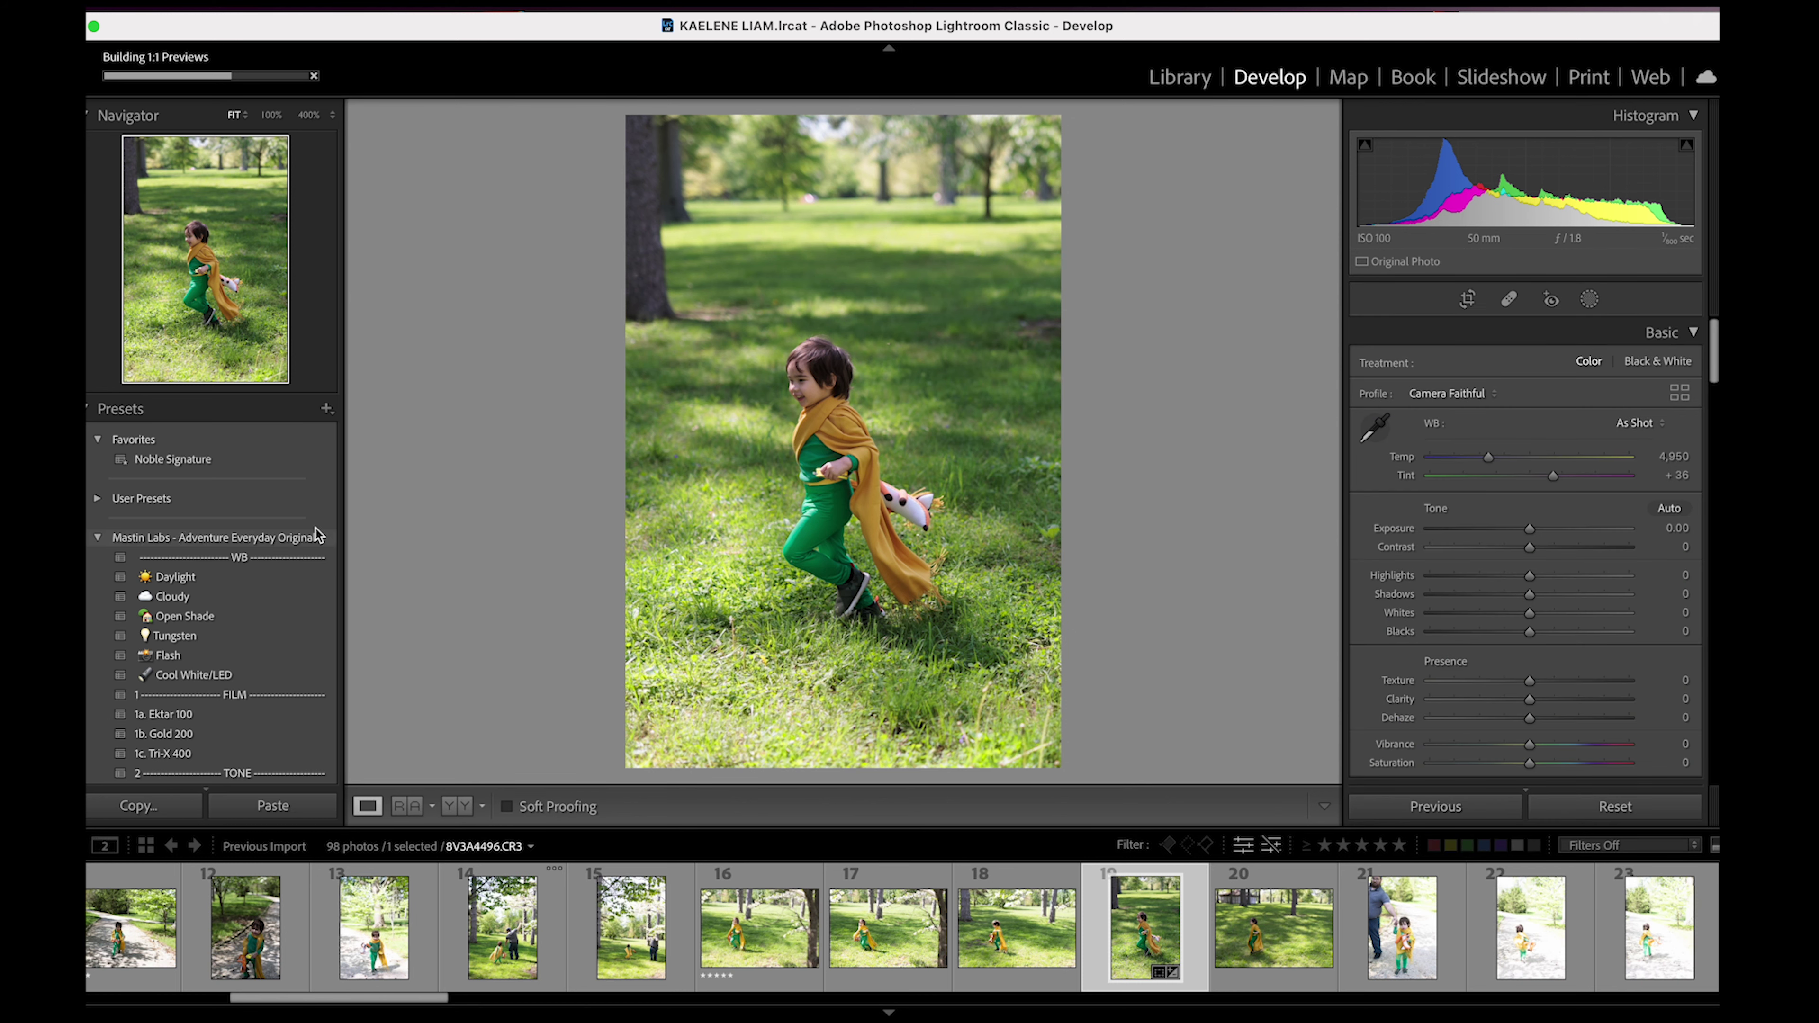
- Apply the Noble Signature preset to the photo
left_click(215, 464)
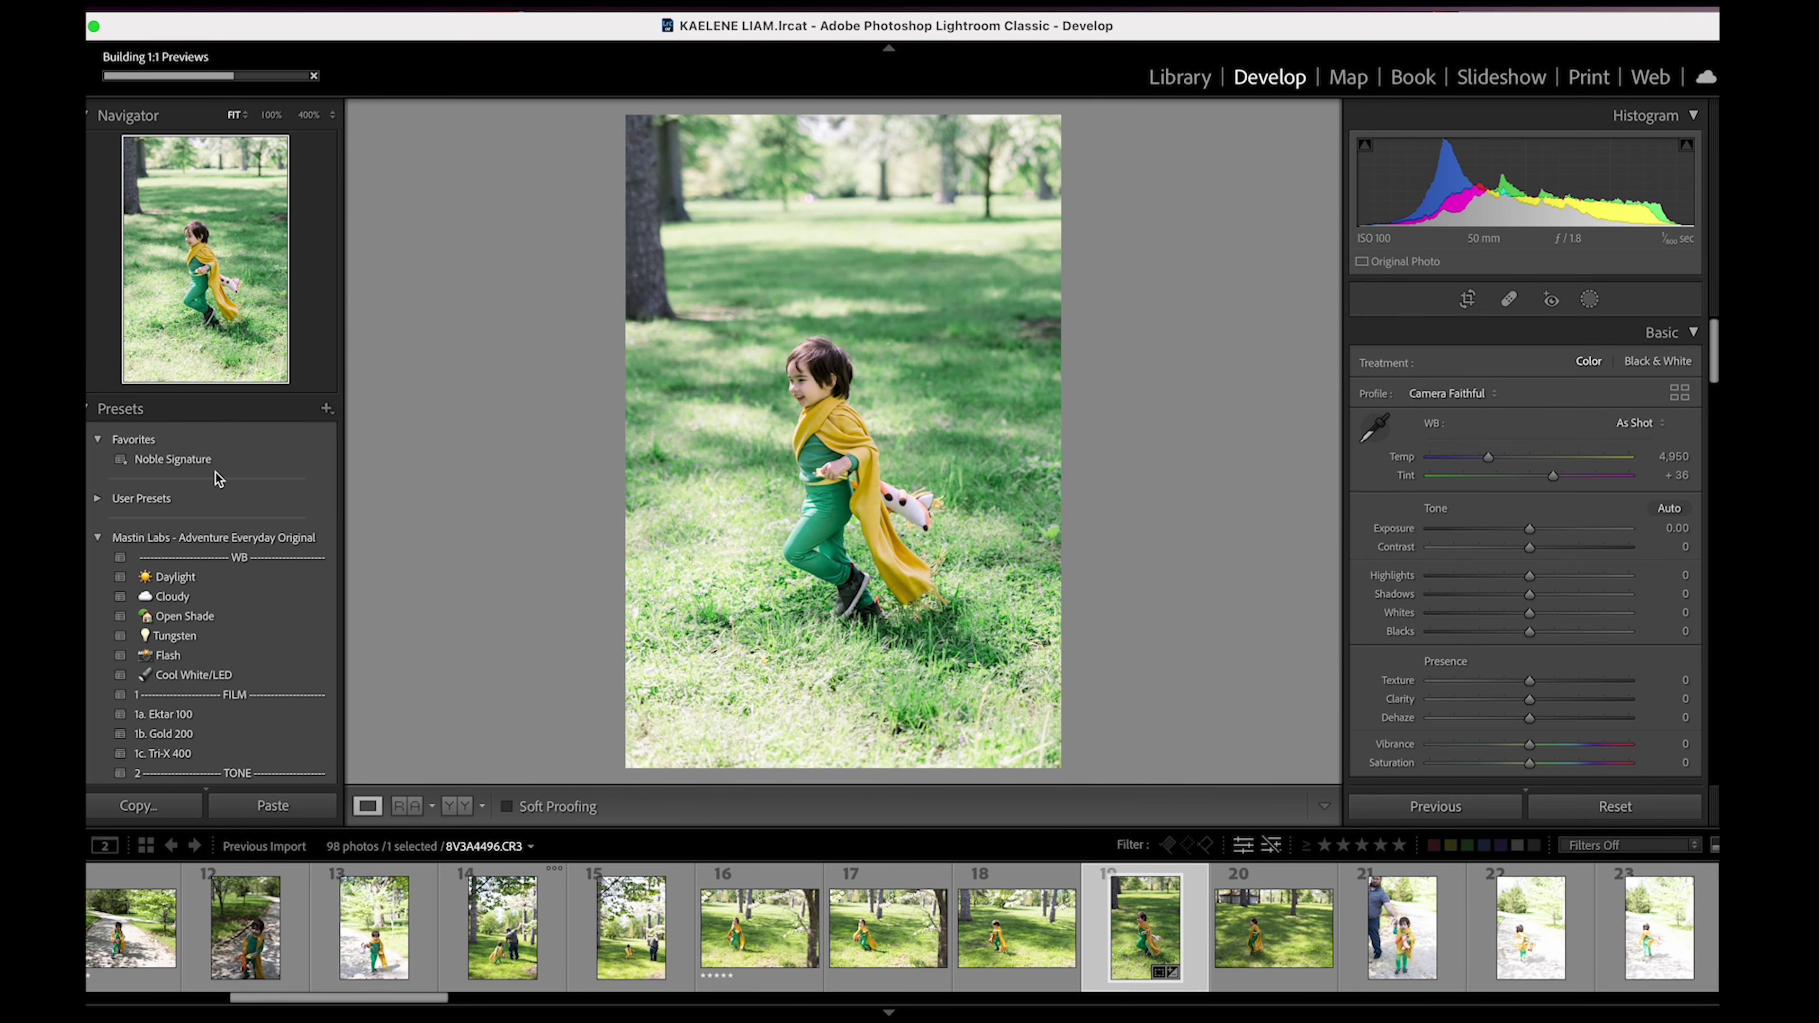
scroll(202, 640, "down", 2)
scroll(204, 637, "down", 10)
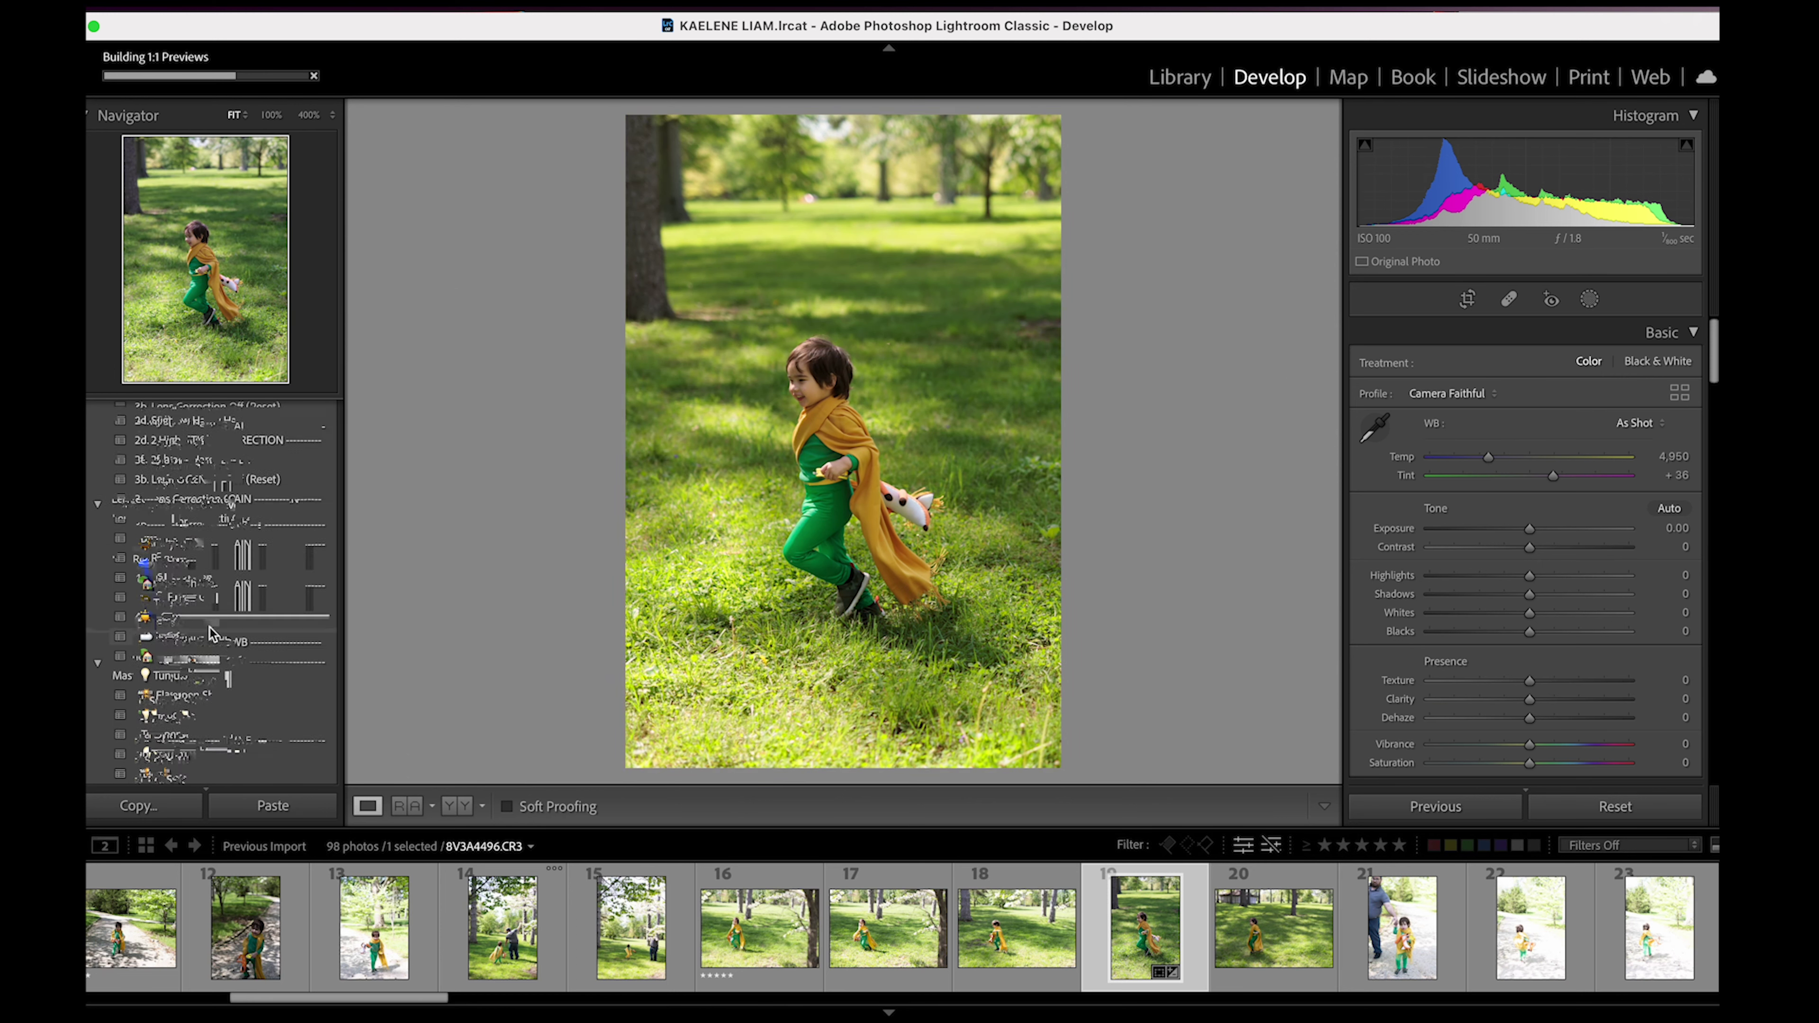
scroll(205, 630, "down", 6)
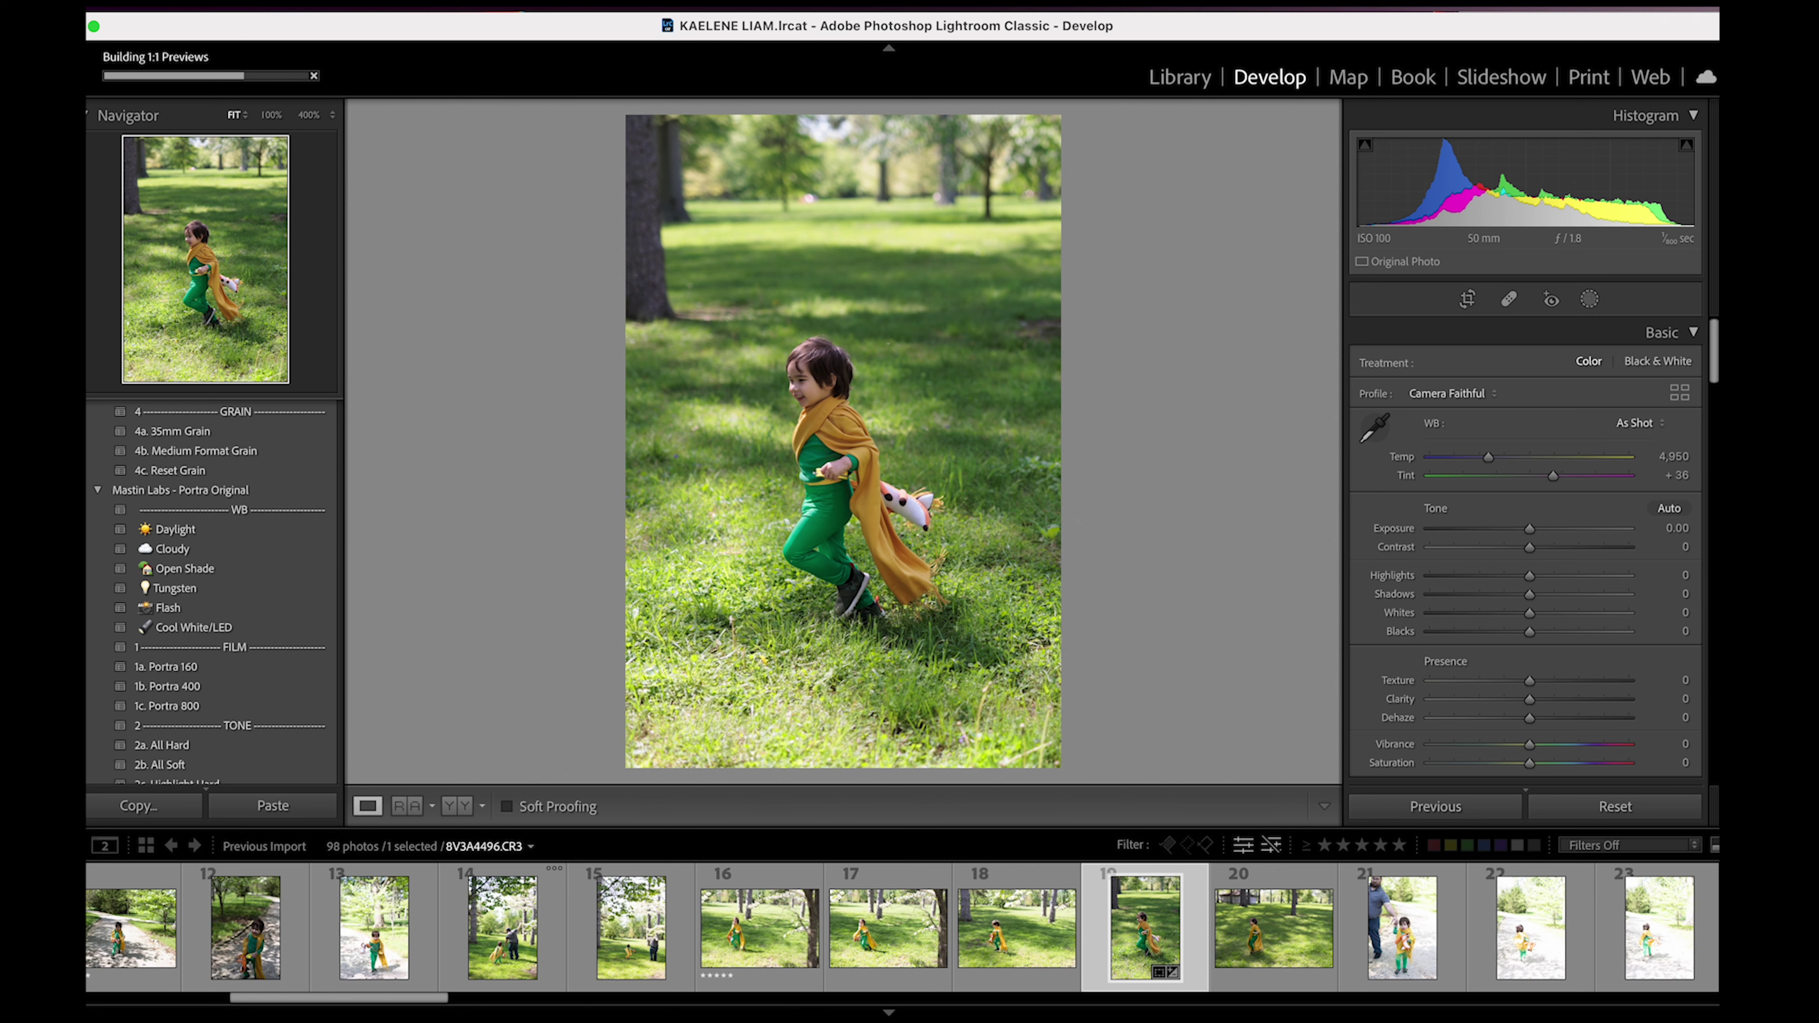
scroll(211, 595, "up", 5)
scroll(212, 594, "up", 10)
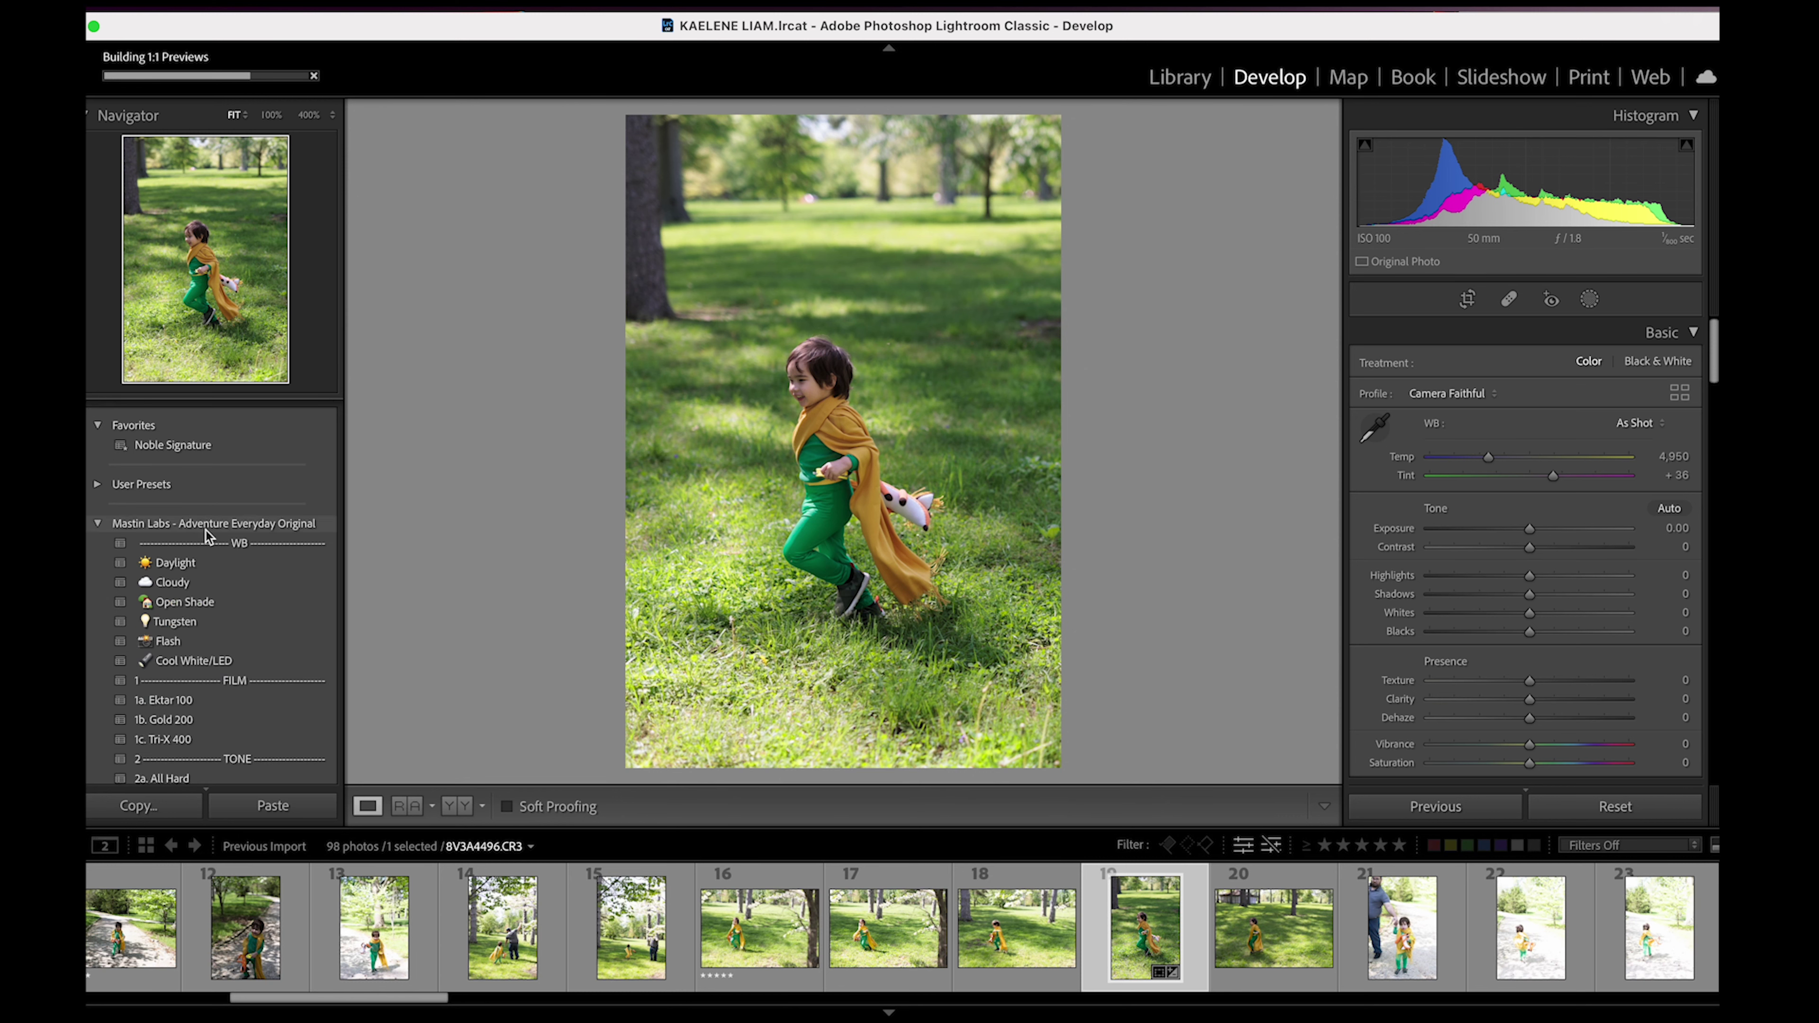
mouse_move(190, 444)
left_click(190, 445)
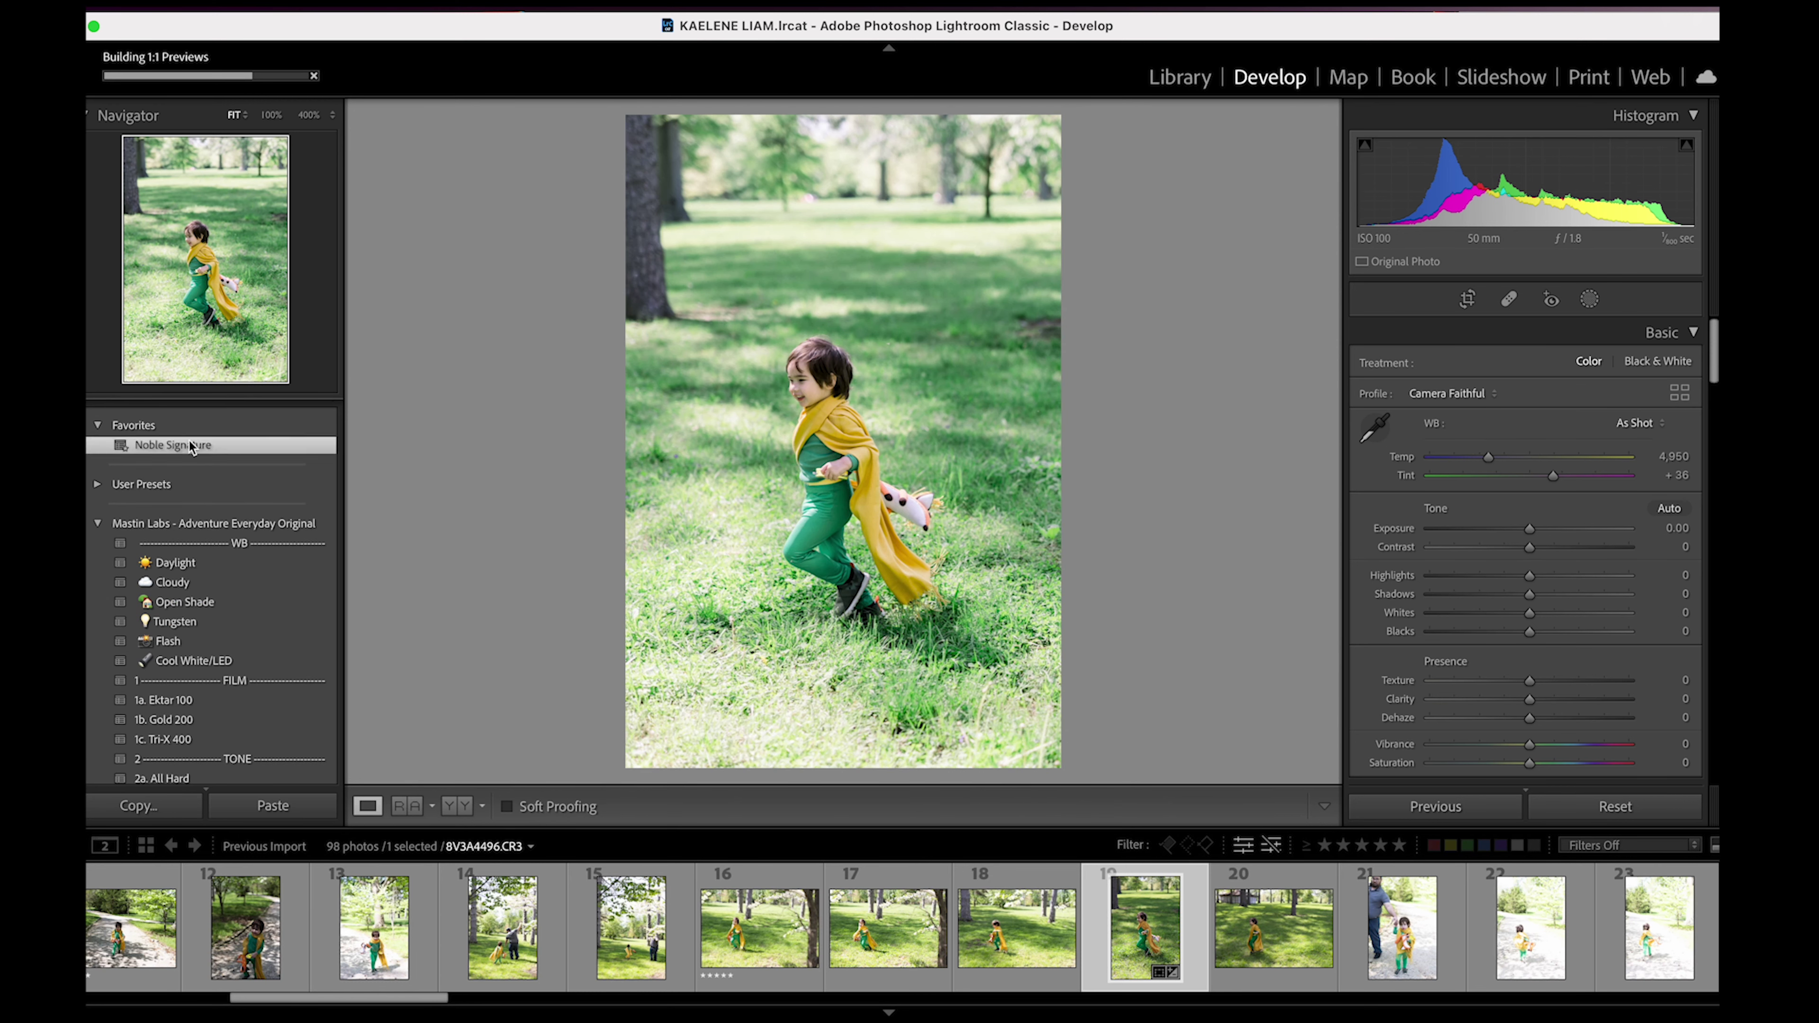
- Replace it with the third preset in the REFINED I | Presets group
scroll(200, 594, "down", 2)
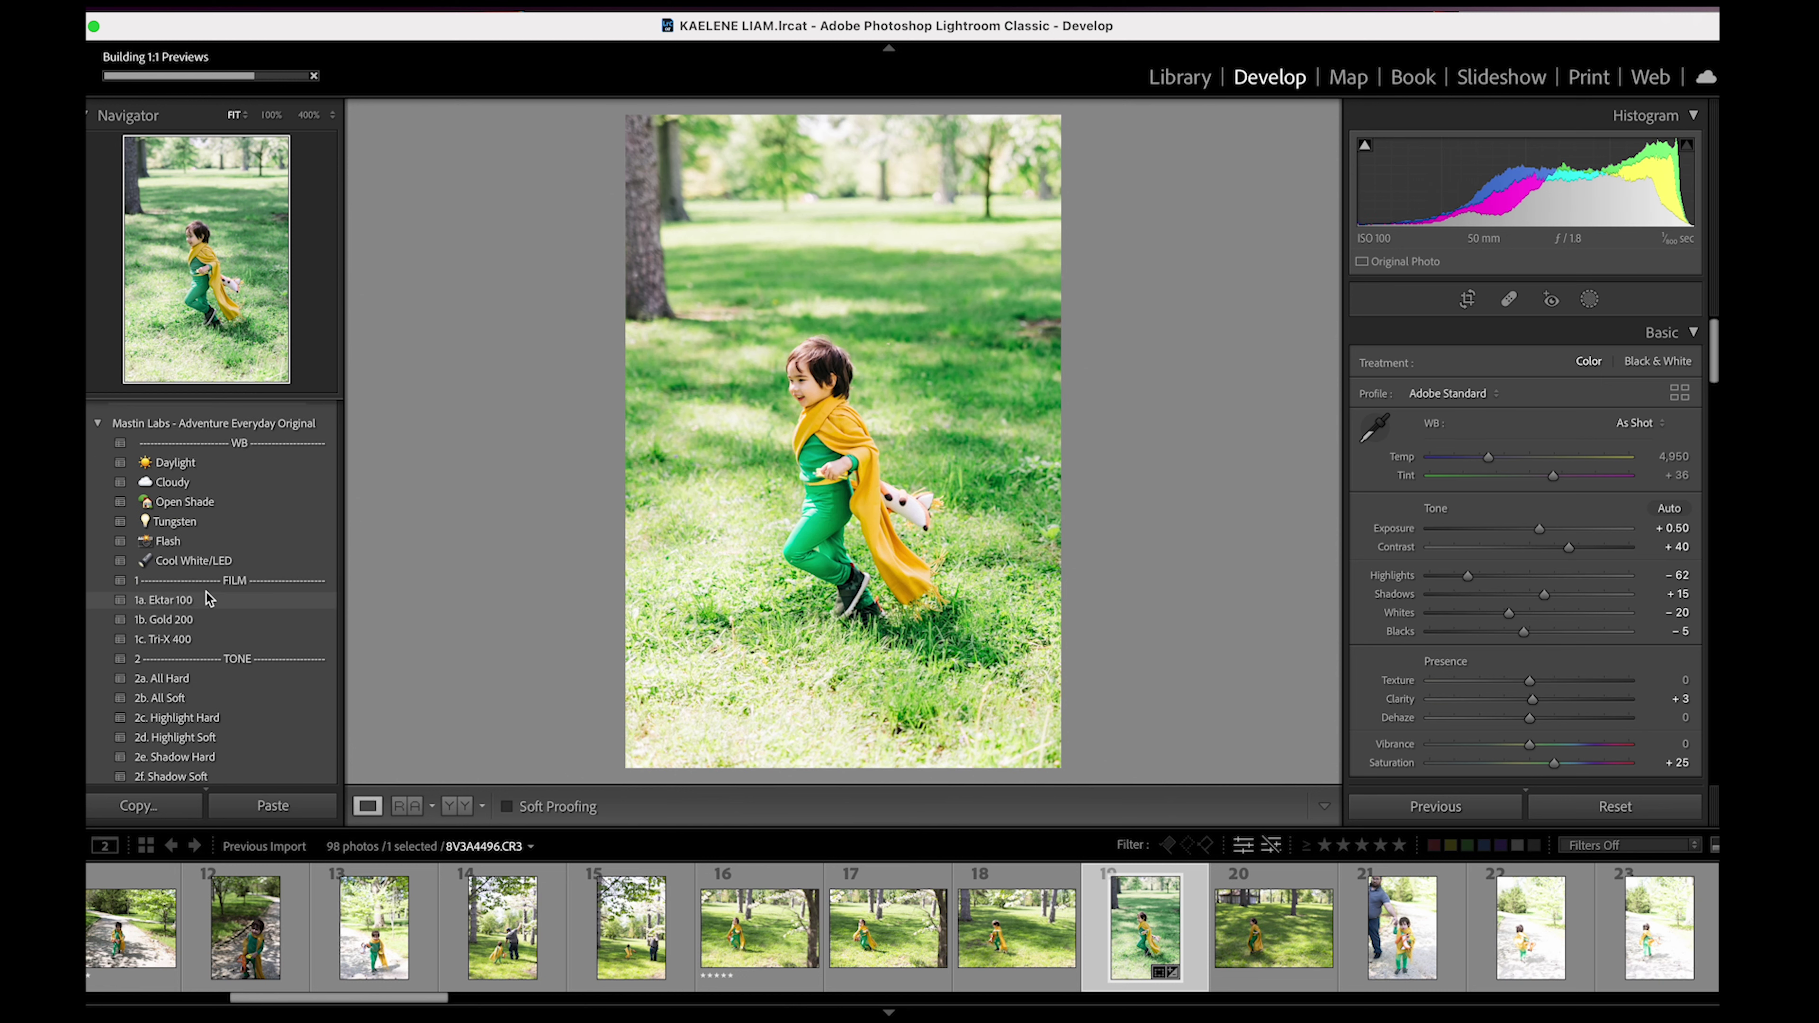
scroll(198, 630, "down", 2)
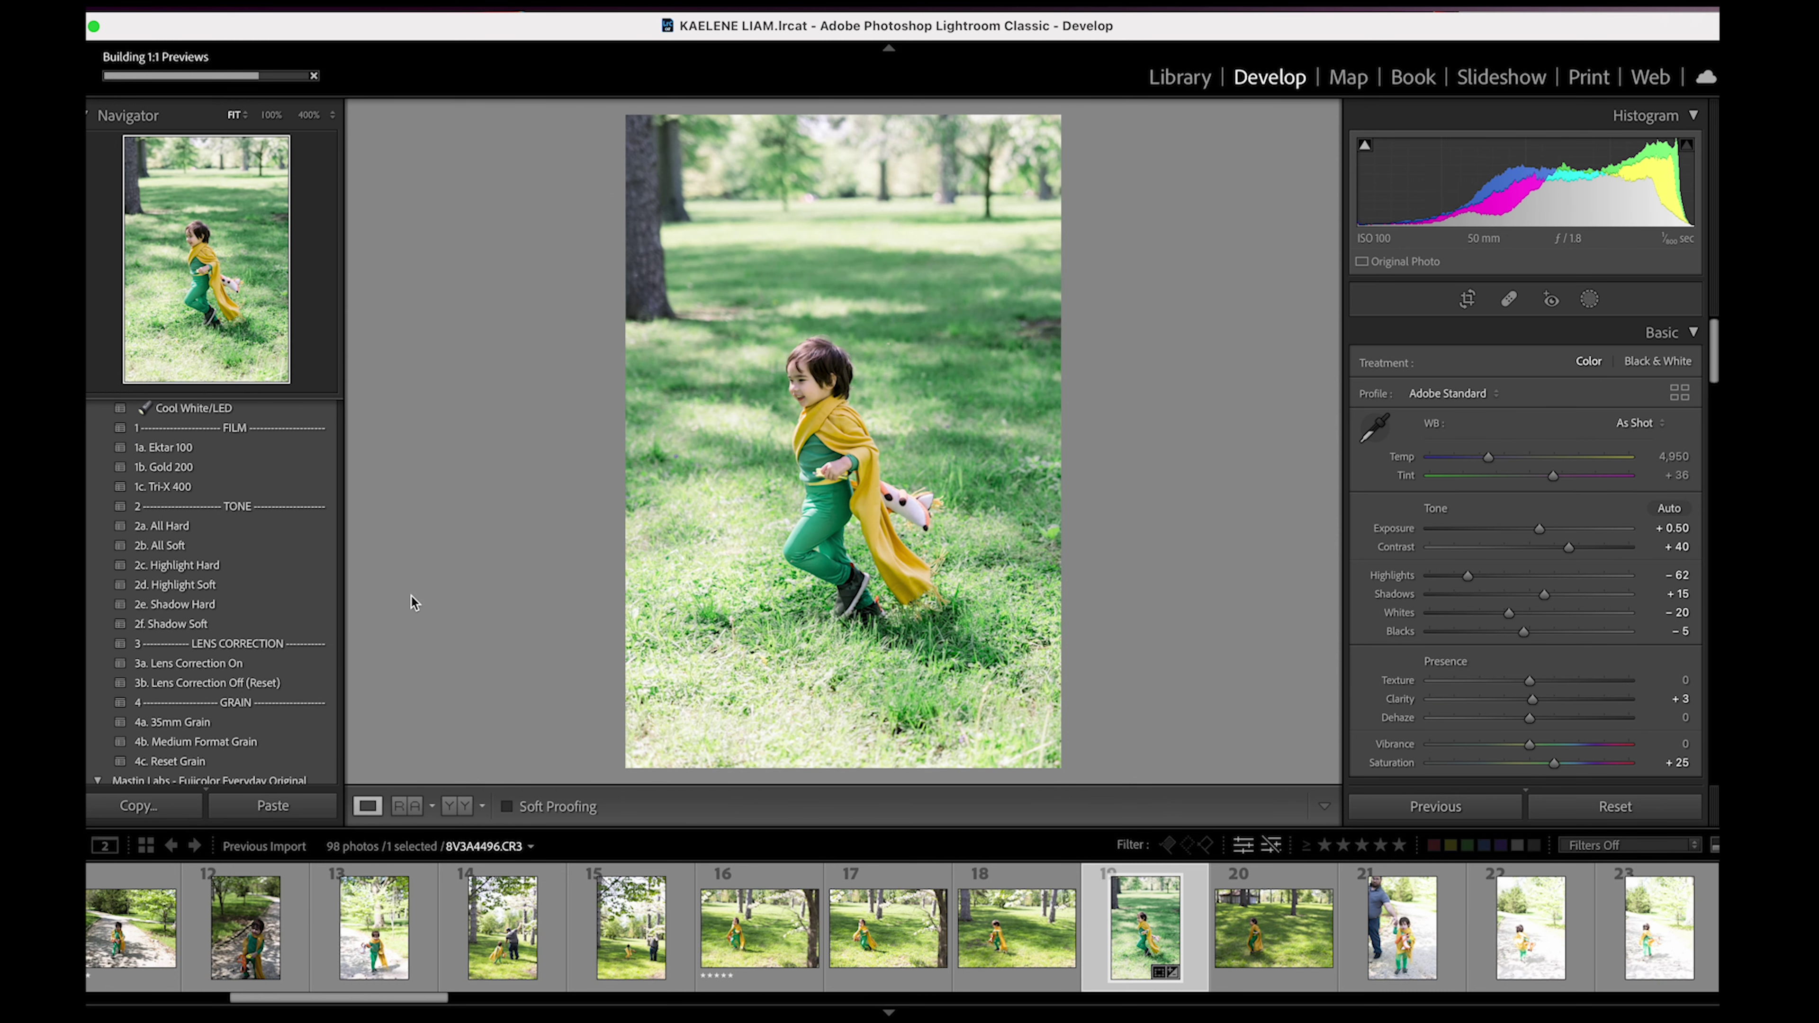
scroll(197, 564, "down", 3)
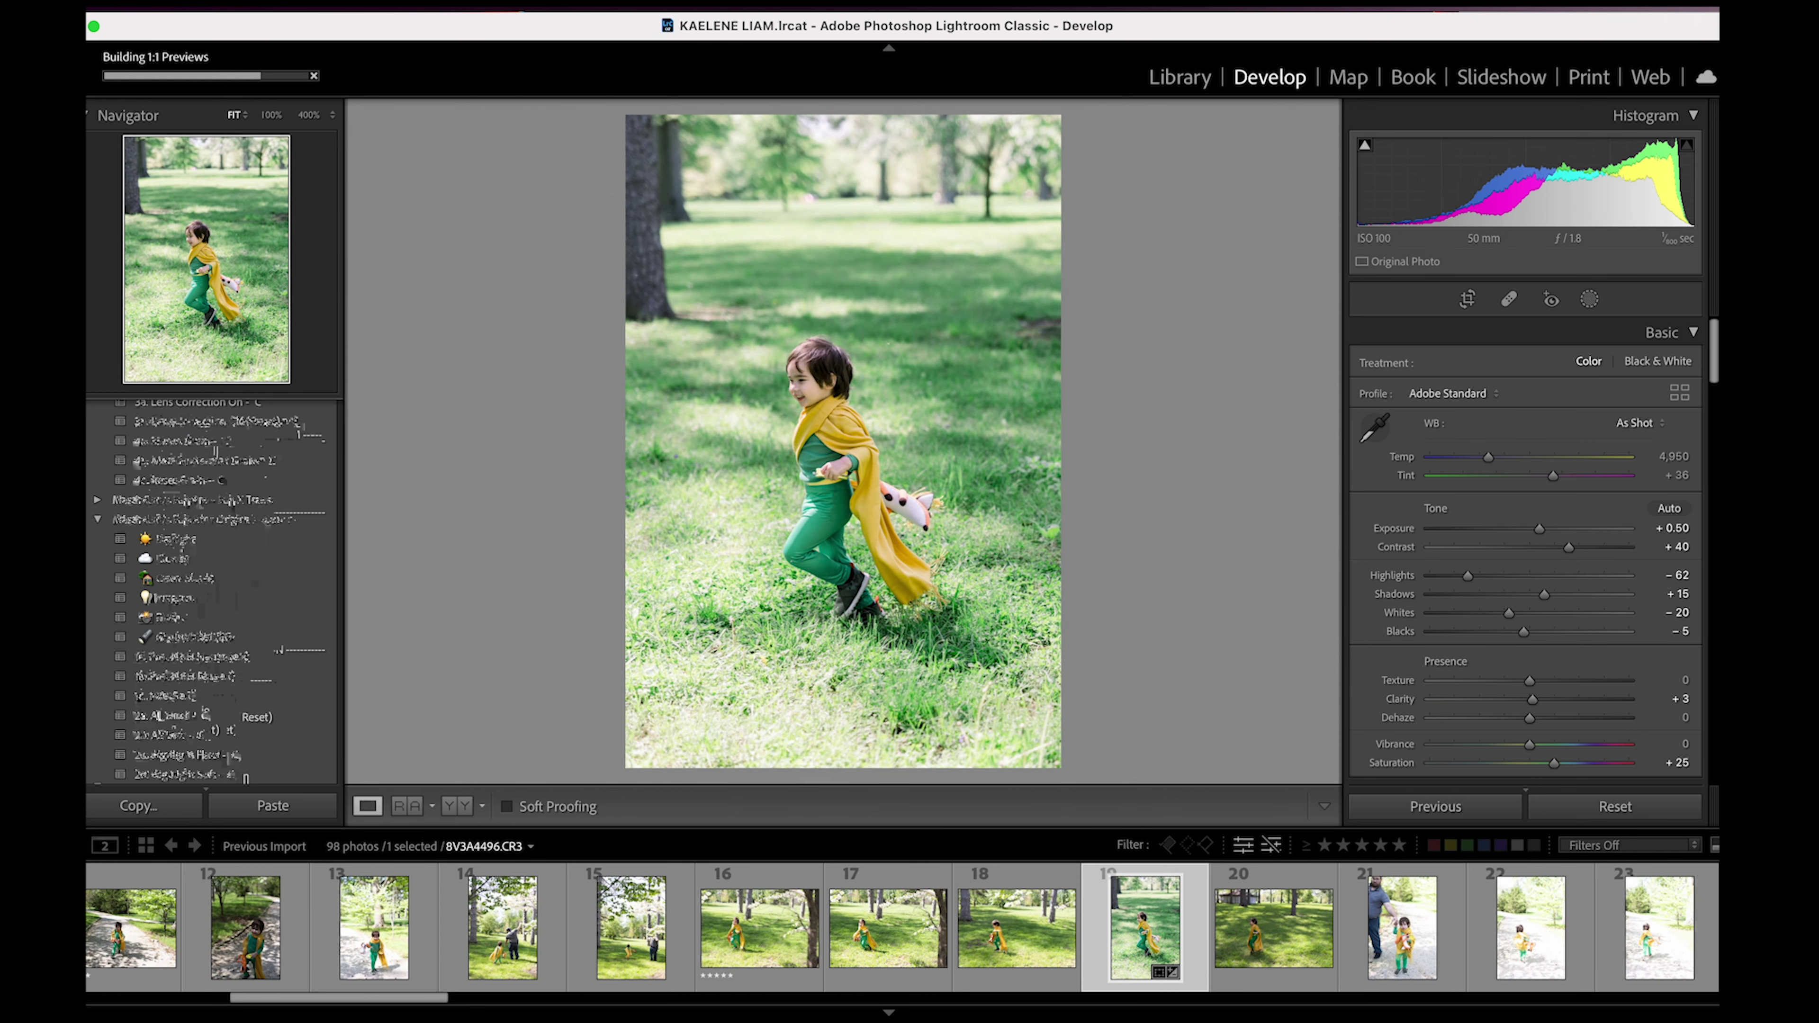
scroll(208, 595, "down", 5)
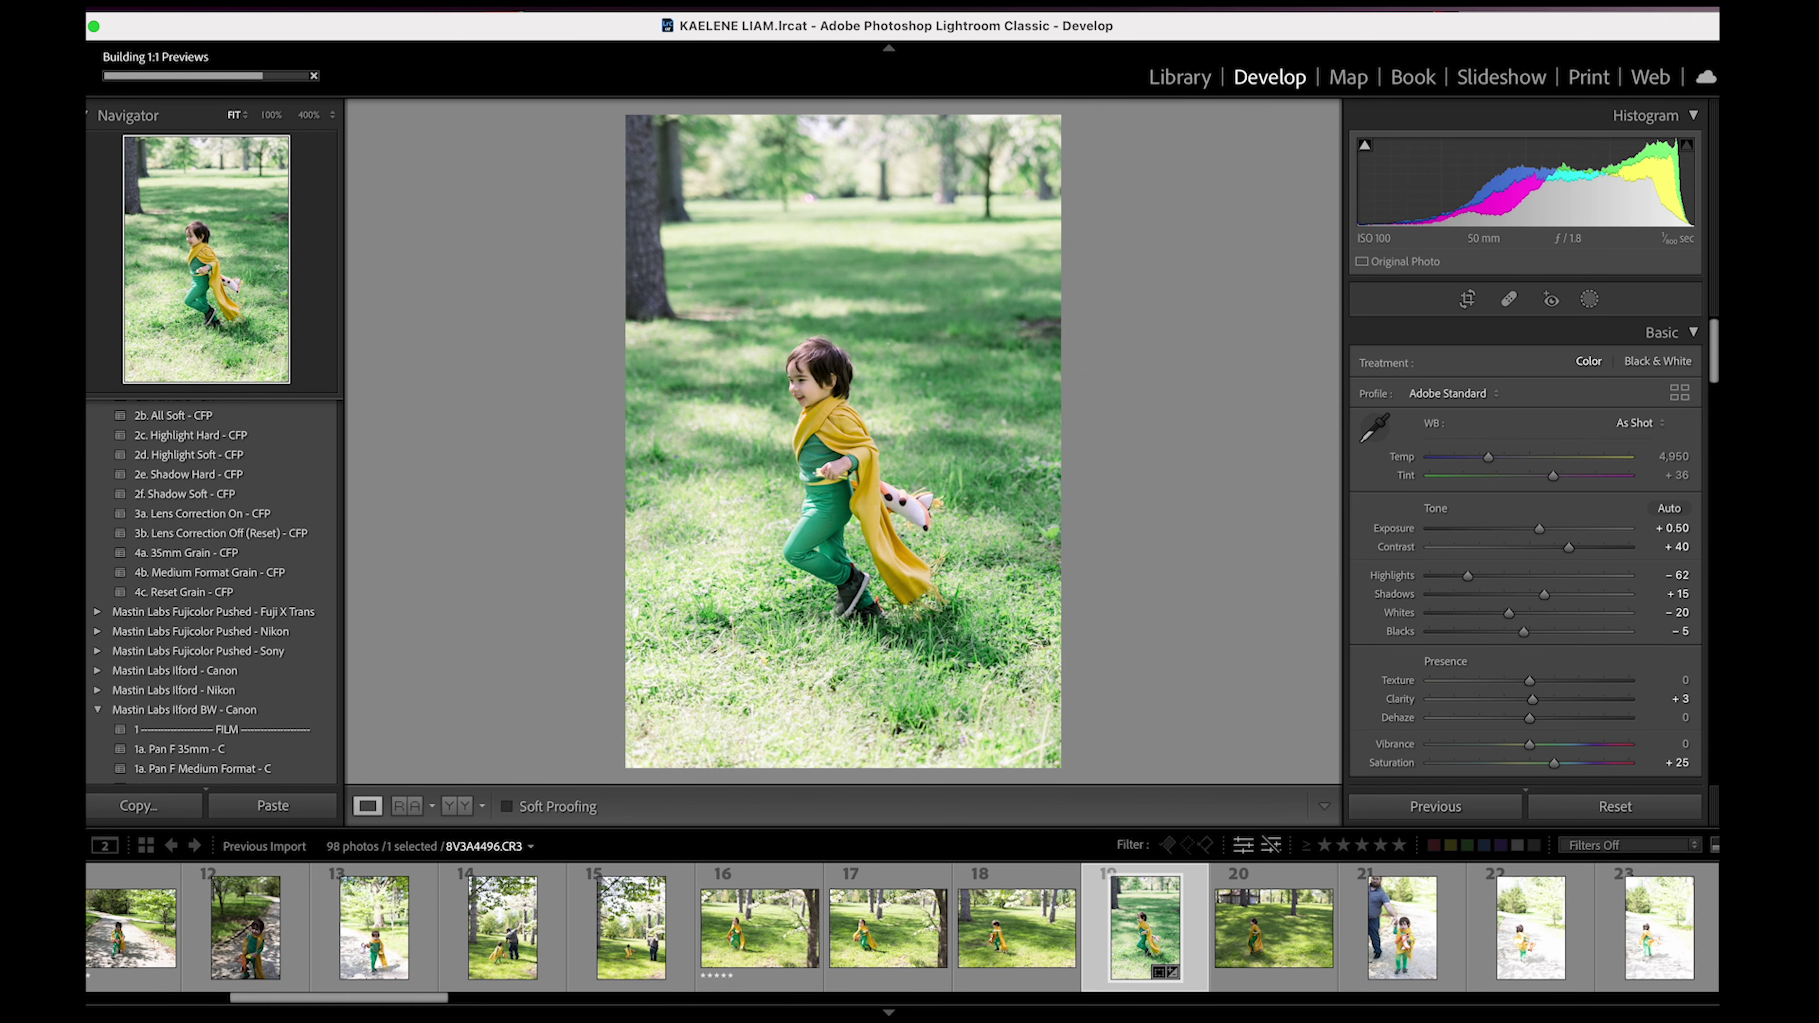
scroll(218, 541, "down", 8)
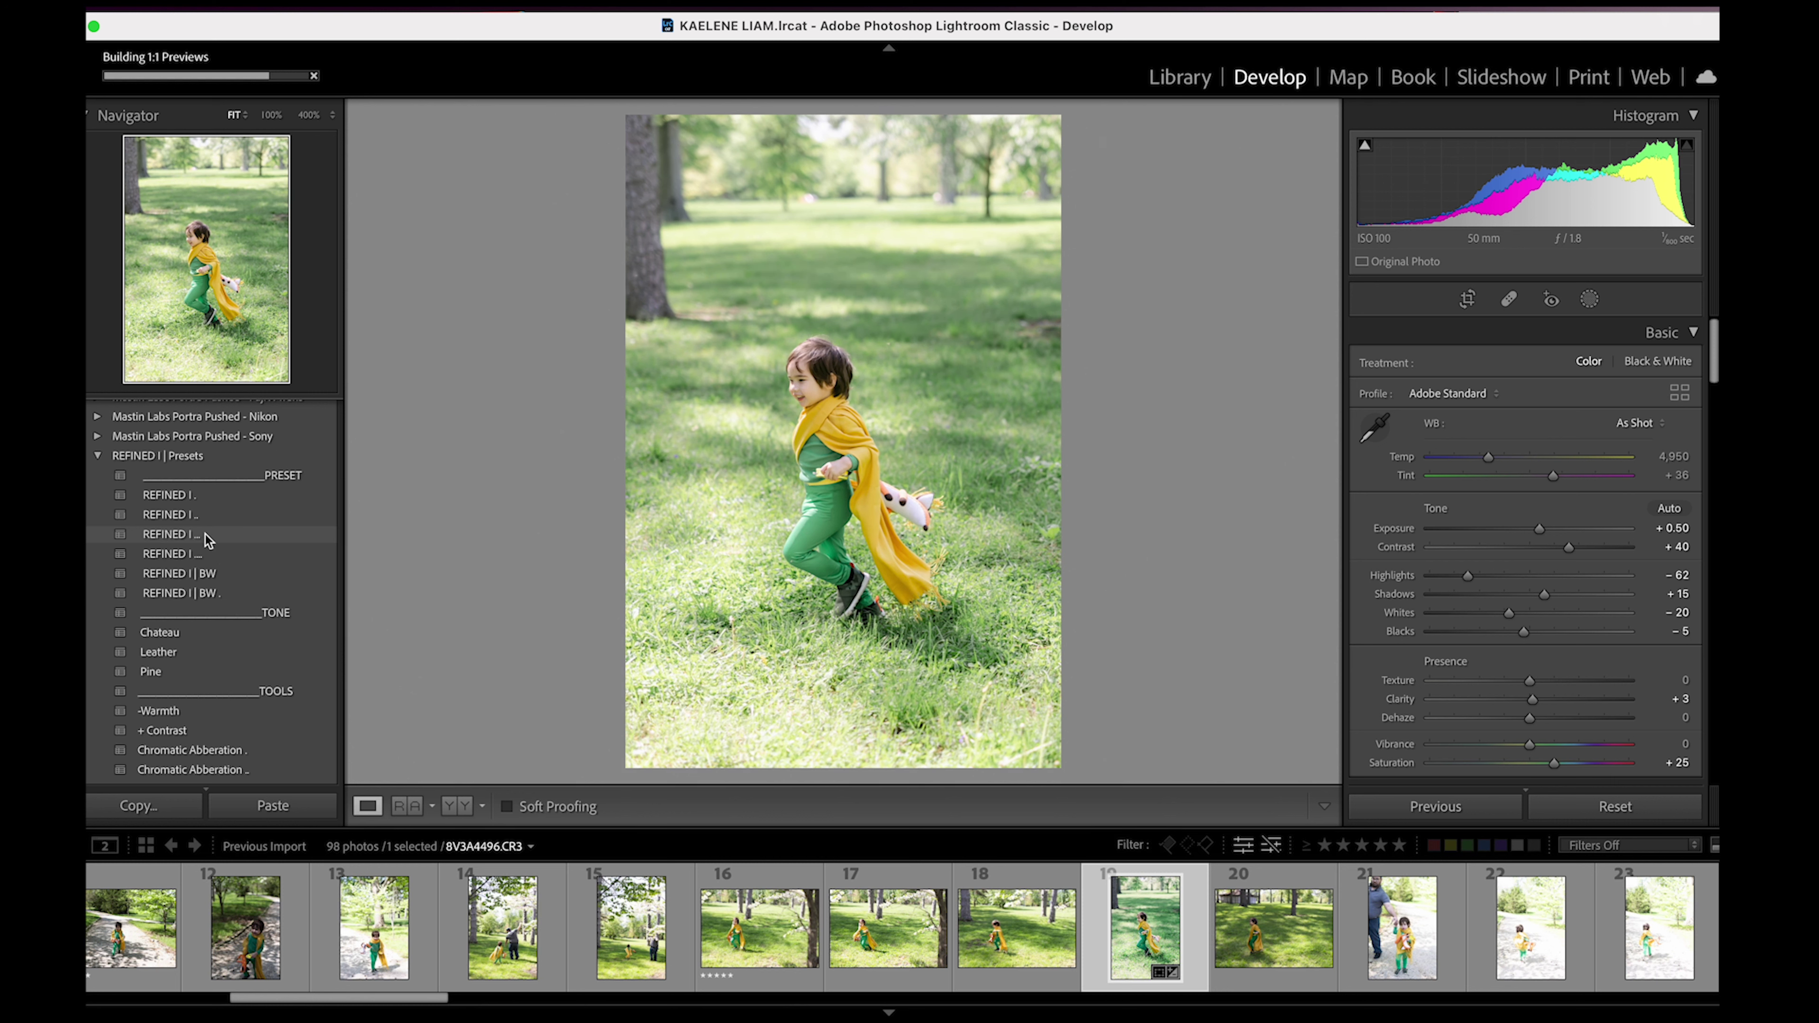
left_click(207, 539)
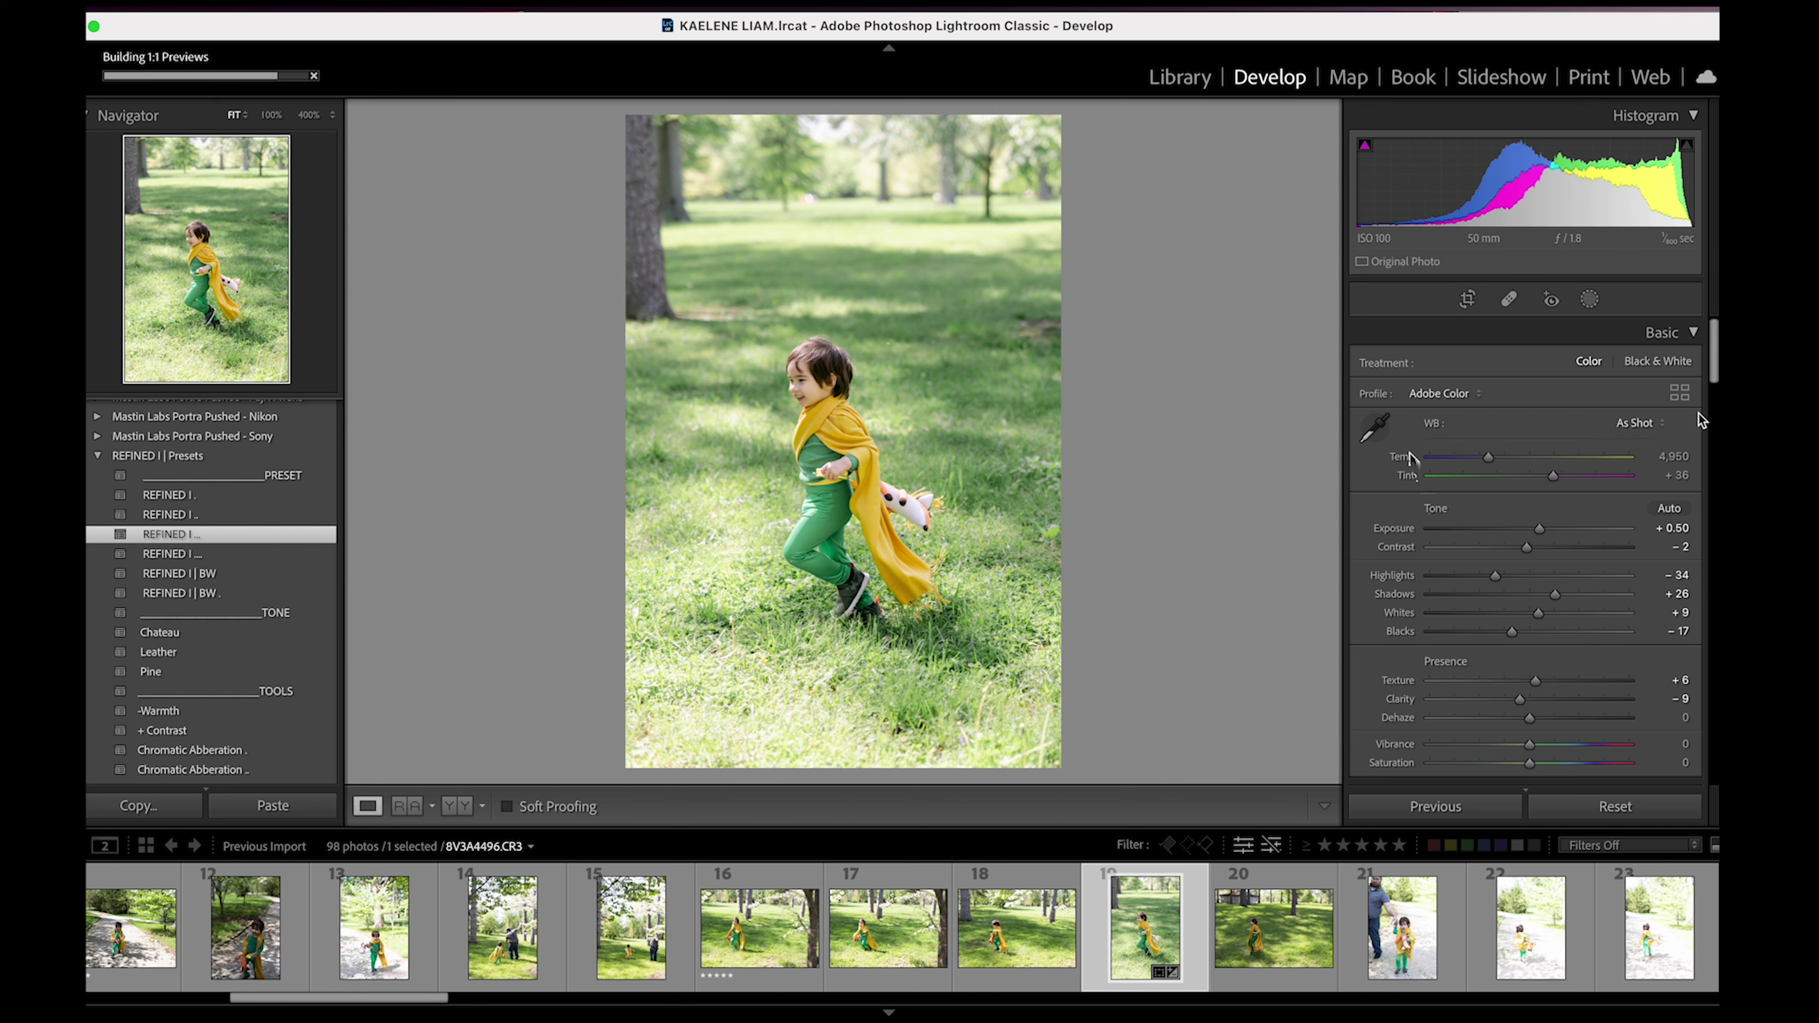
- Try Auto, Daylight and As Shot white balance, then adjust Temp by dragging its slider
left_click(1657, 423)
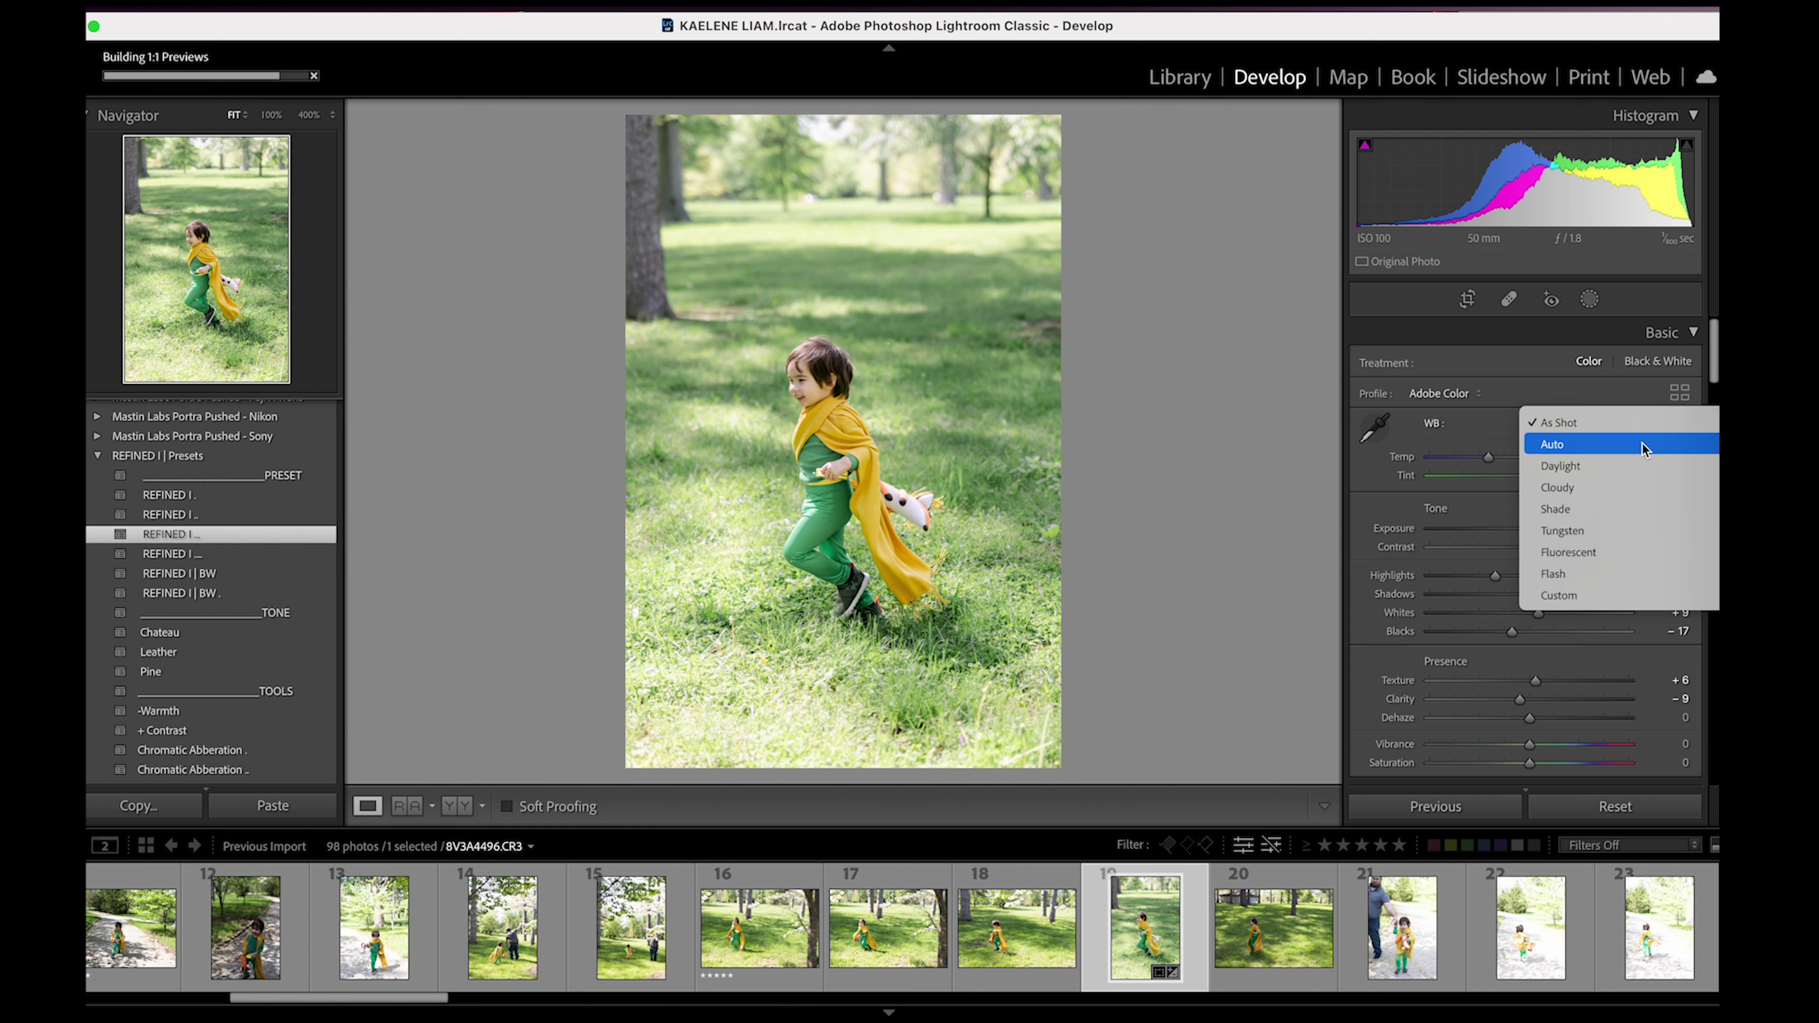
left_click(1642, 445)
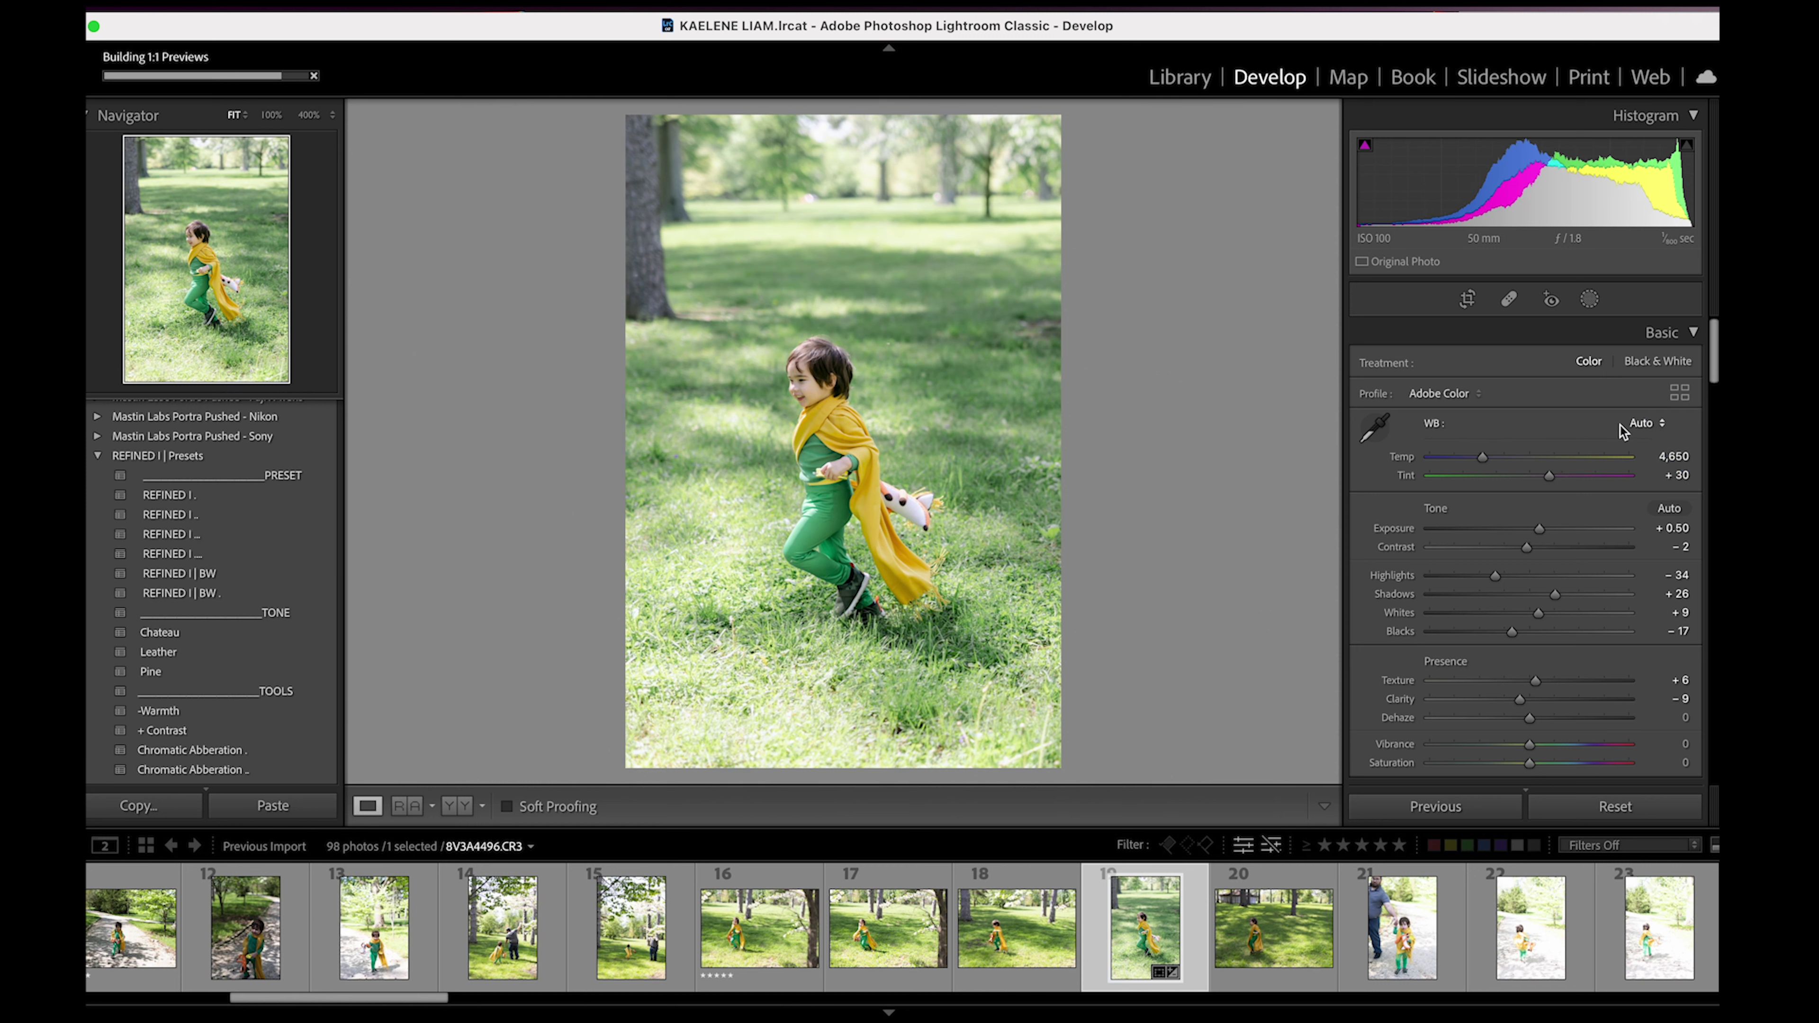
left_click(1647, 423)
left_click(1641, 446)
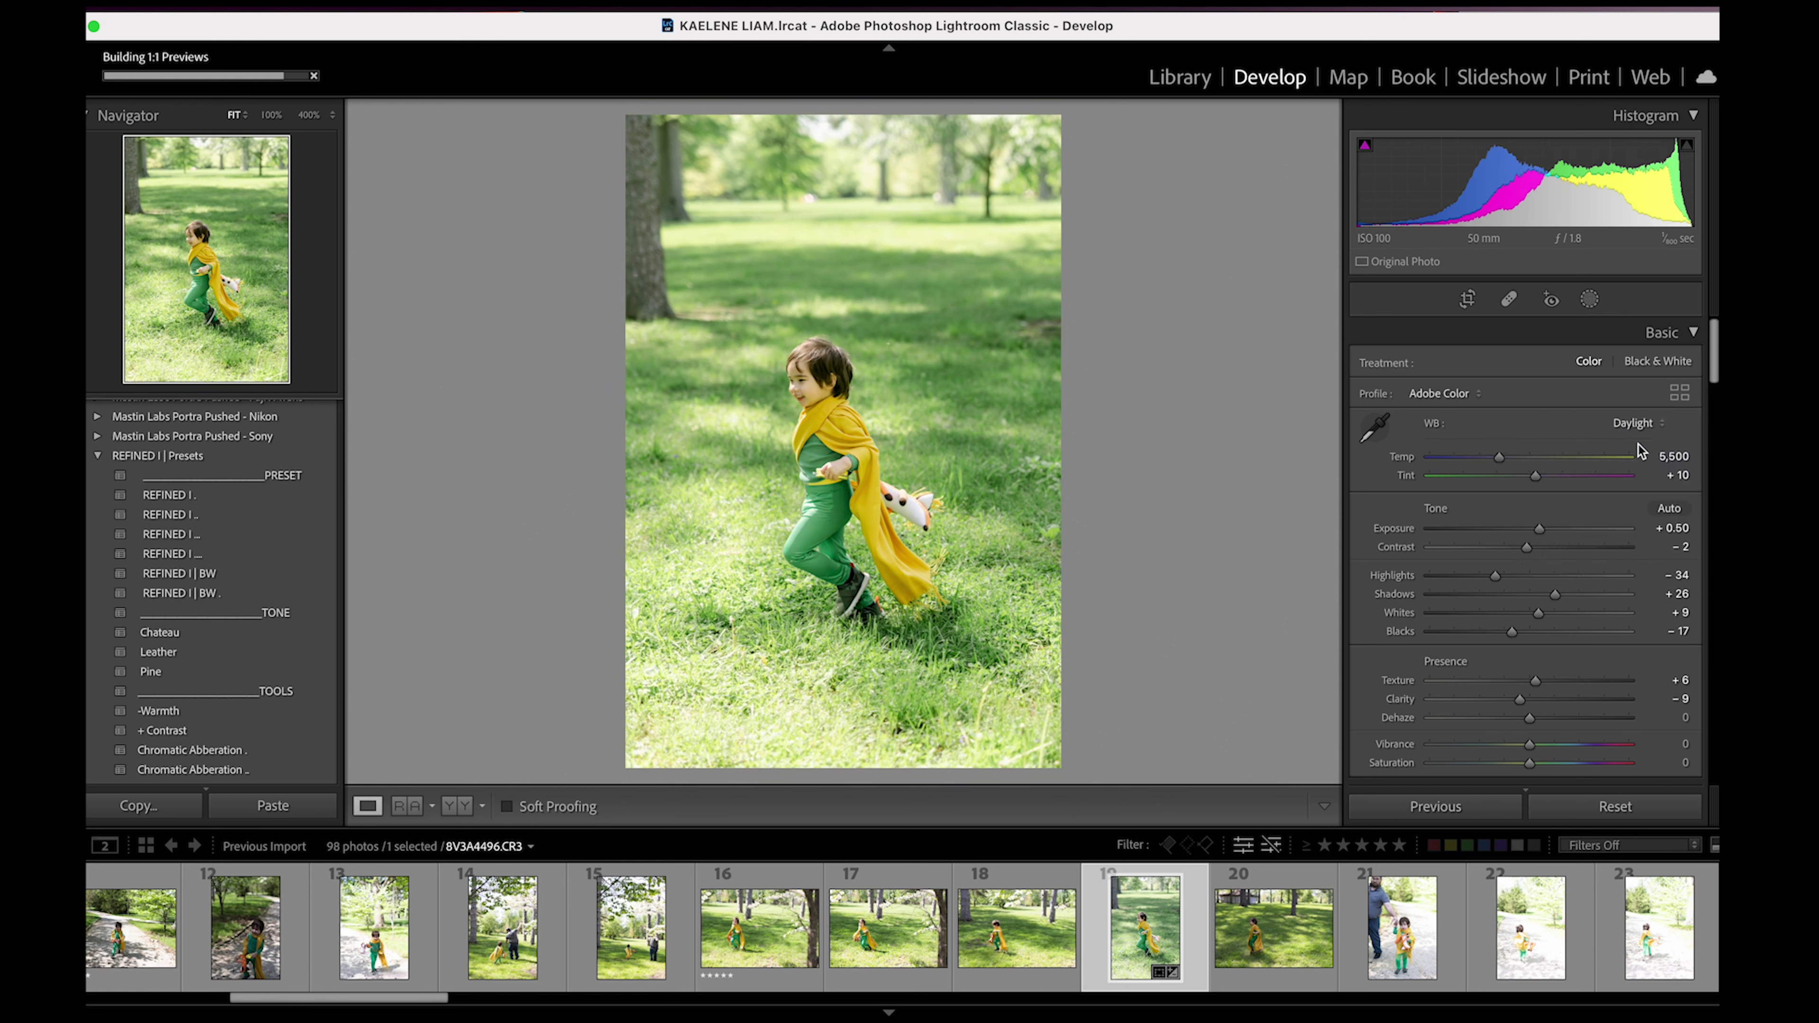
left_click(1620, 422)
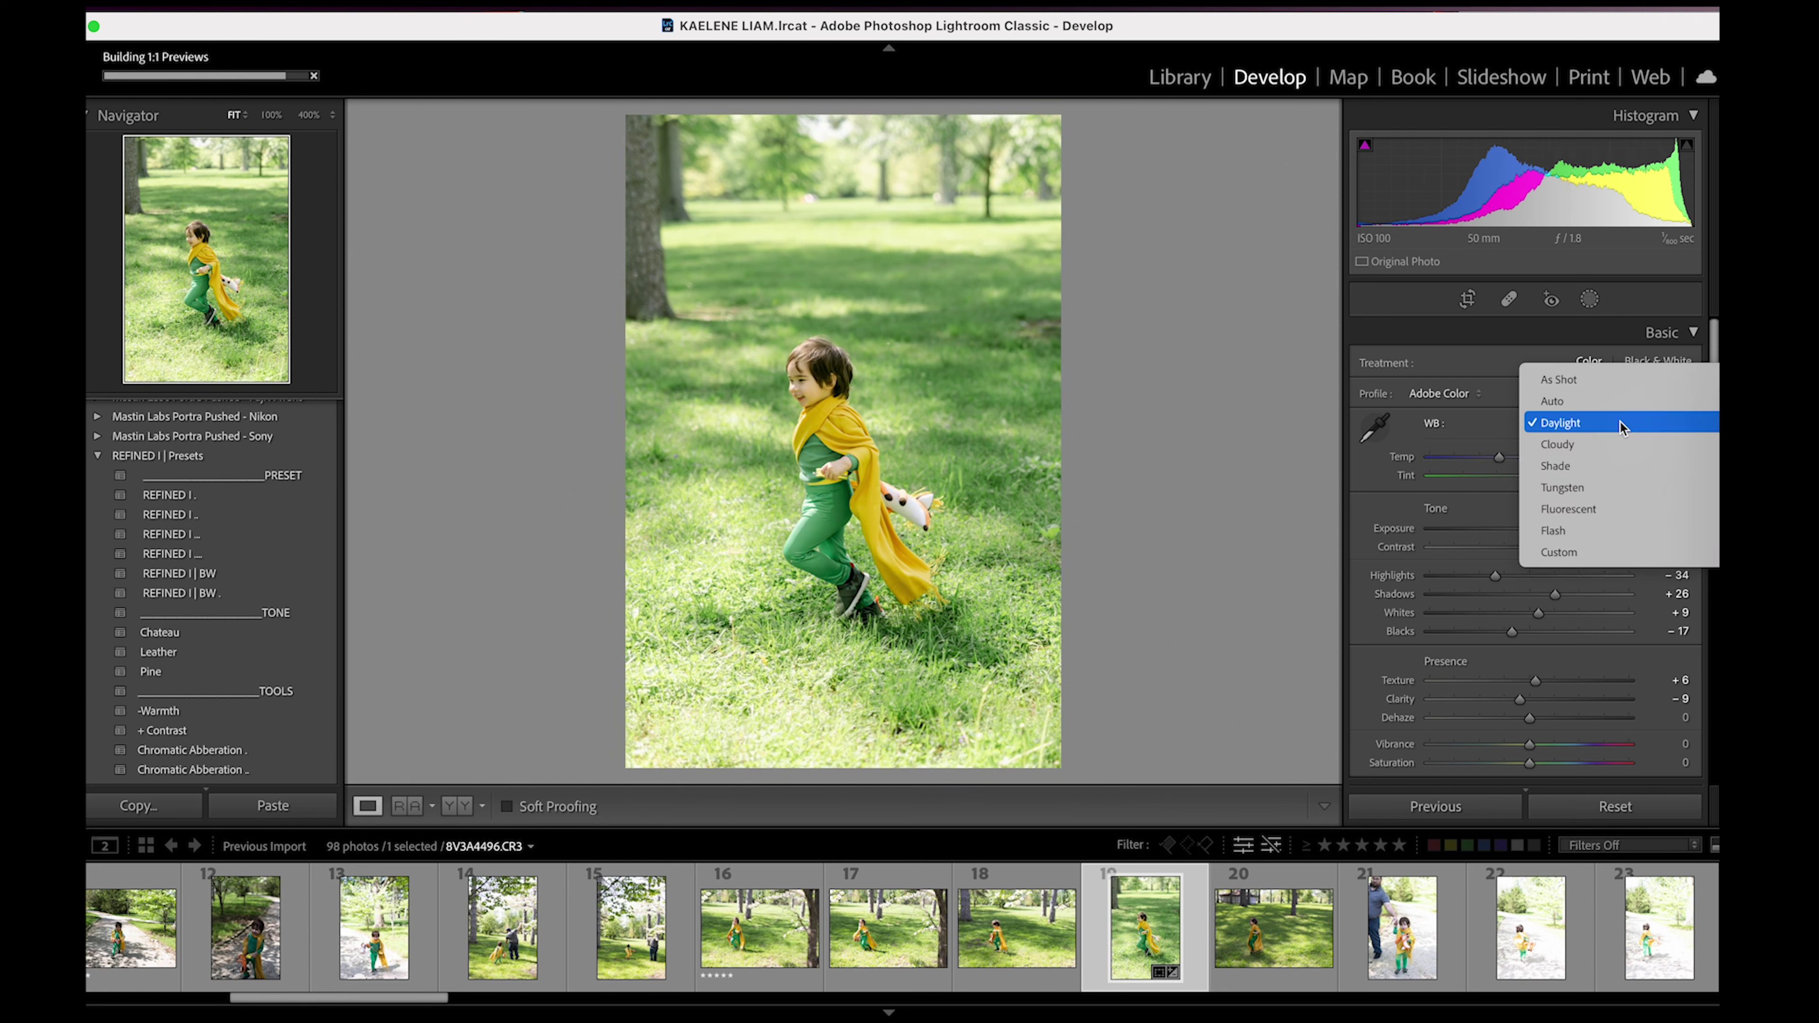
left_click(1582, 389)
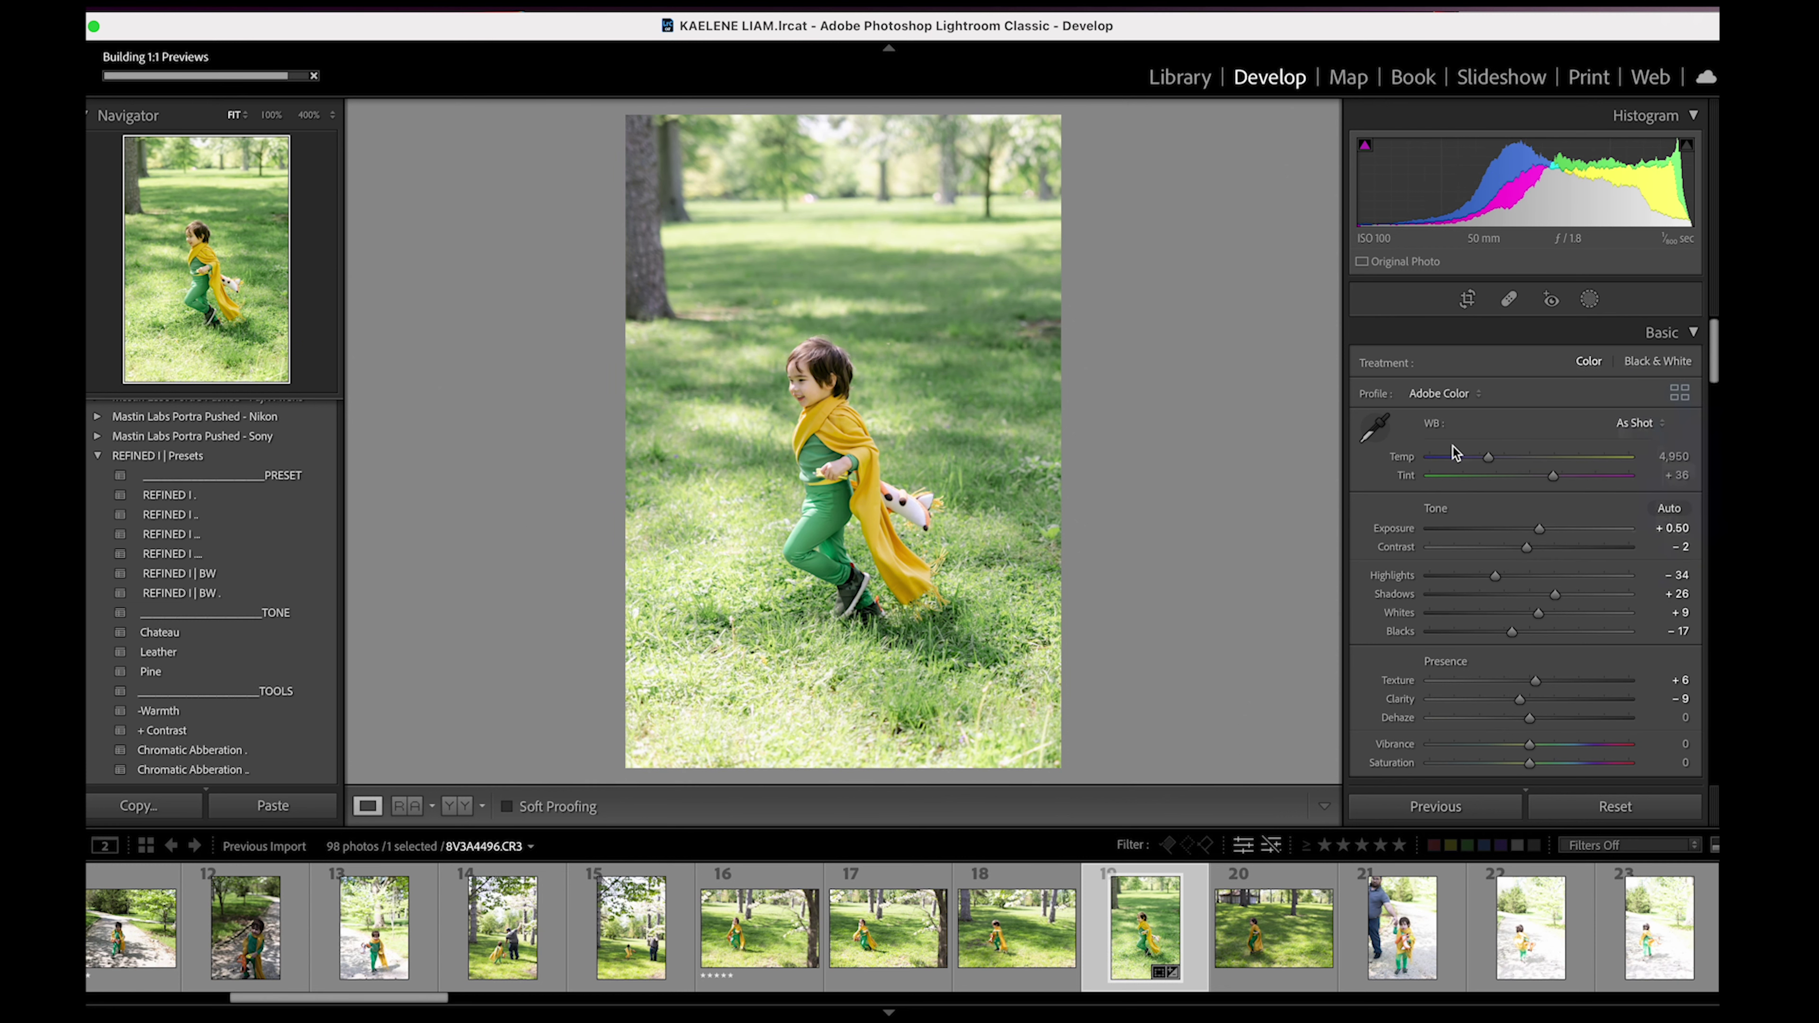
left_click_drag(1489, 457, 1555, 475)
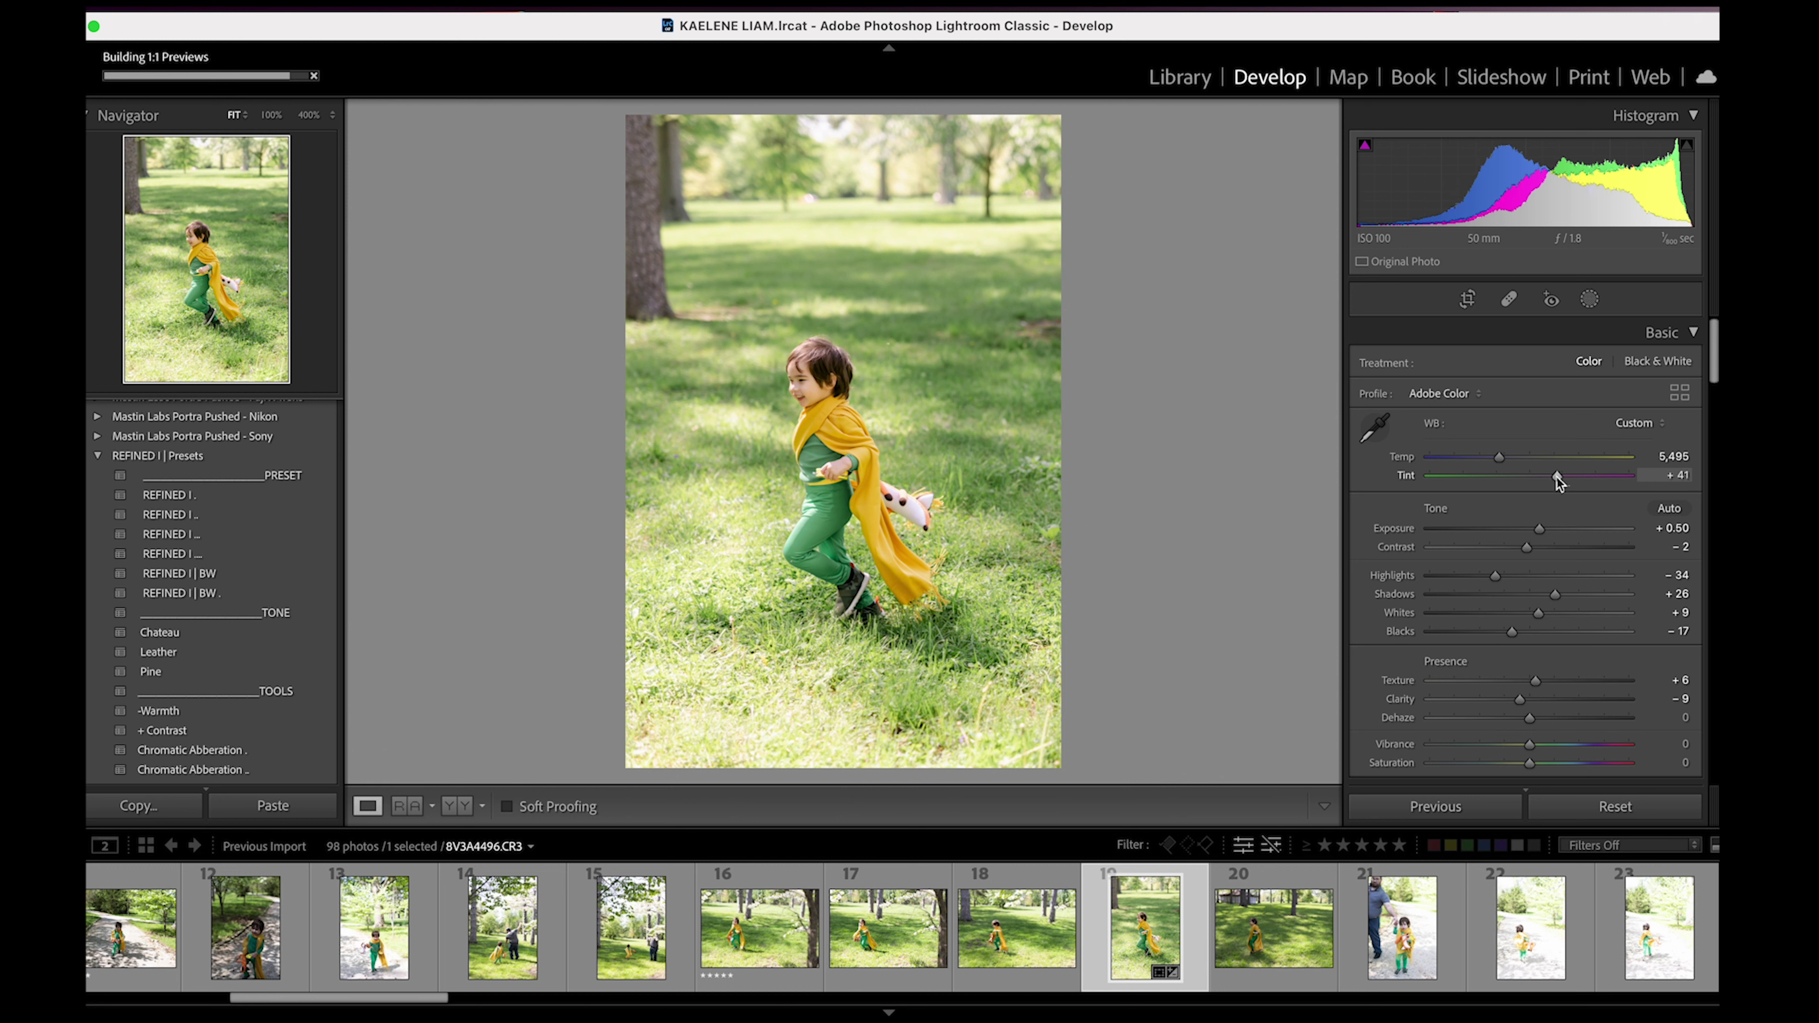
left_click_drag(1499, 457, 1498, 458)
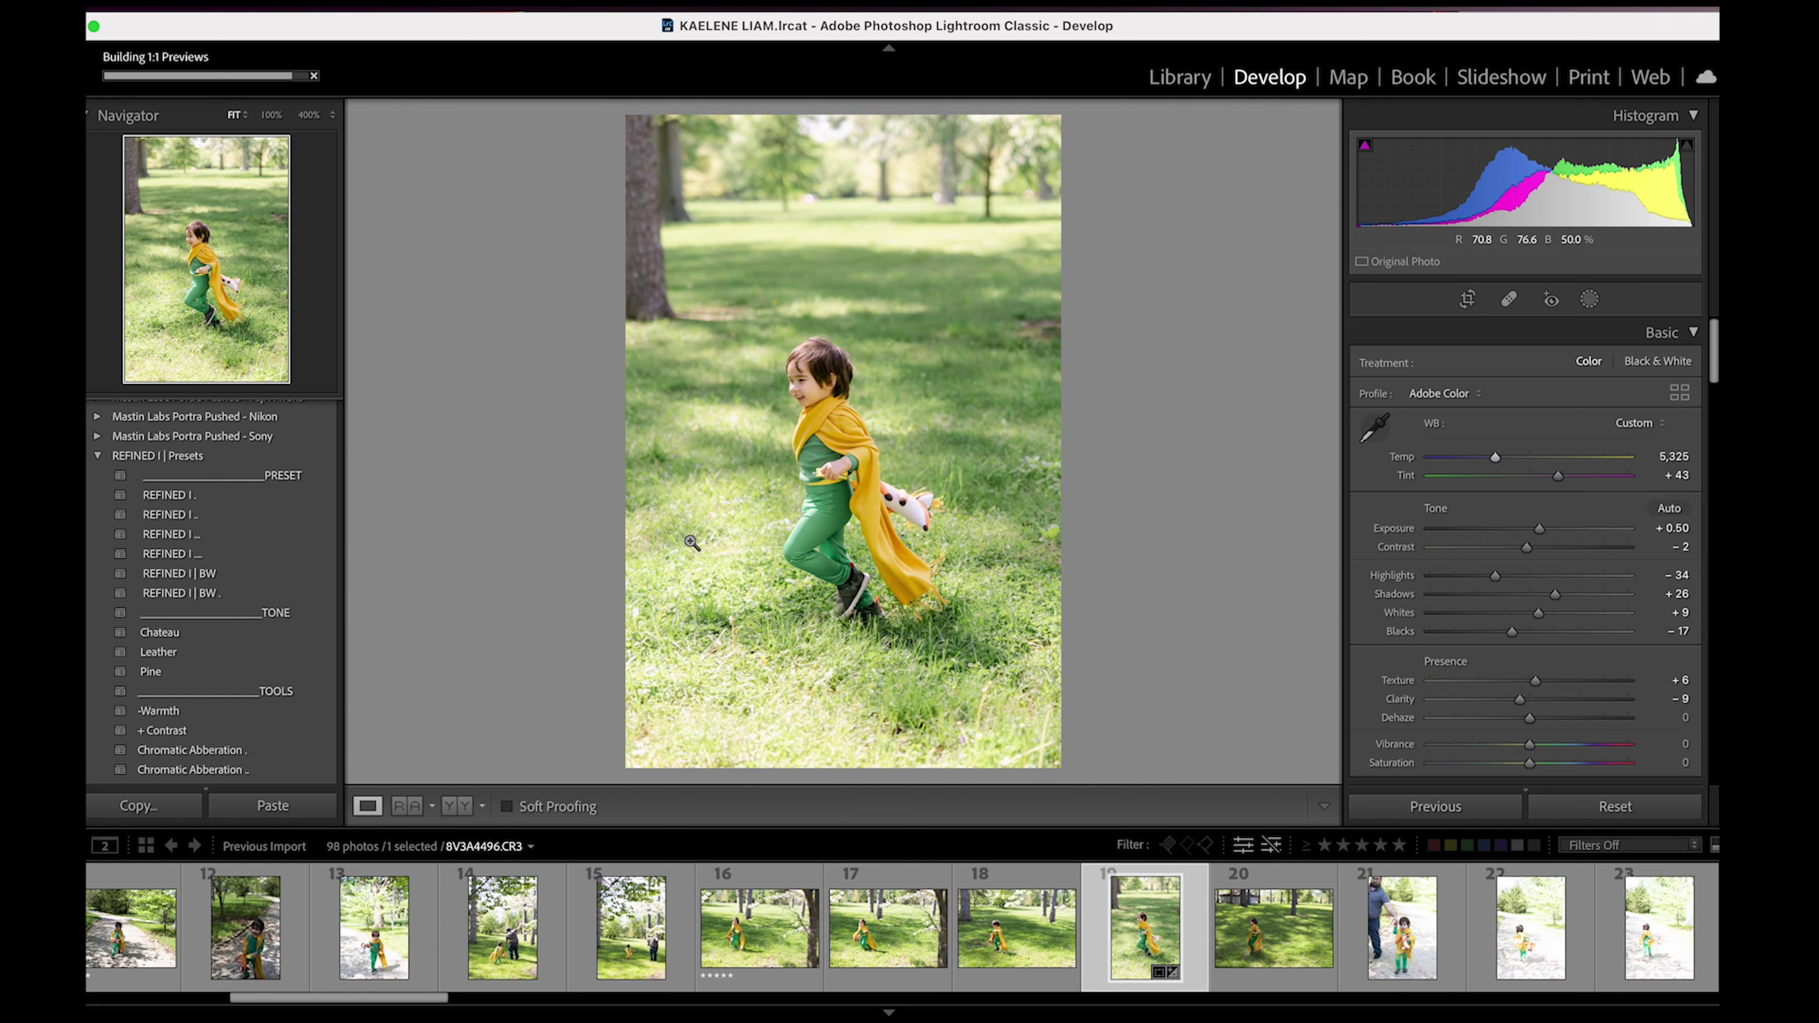
- Straighten the photo by about −1.06°, then nudge Tint slightly toward magenta
left_click(1467, 299)
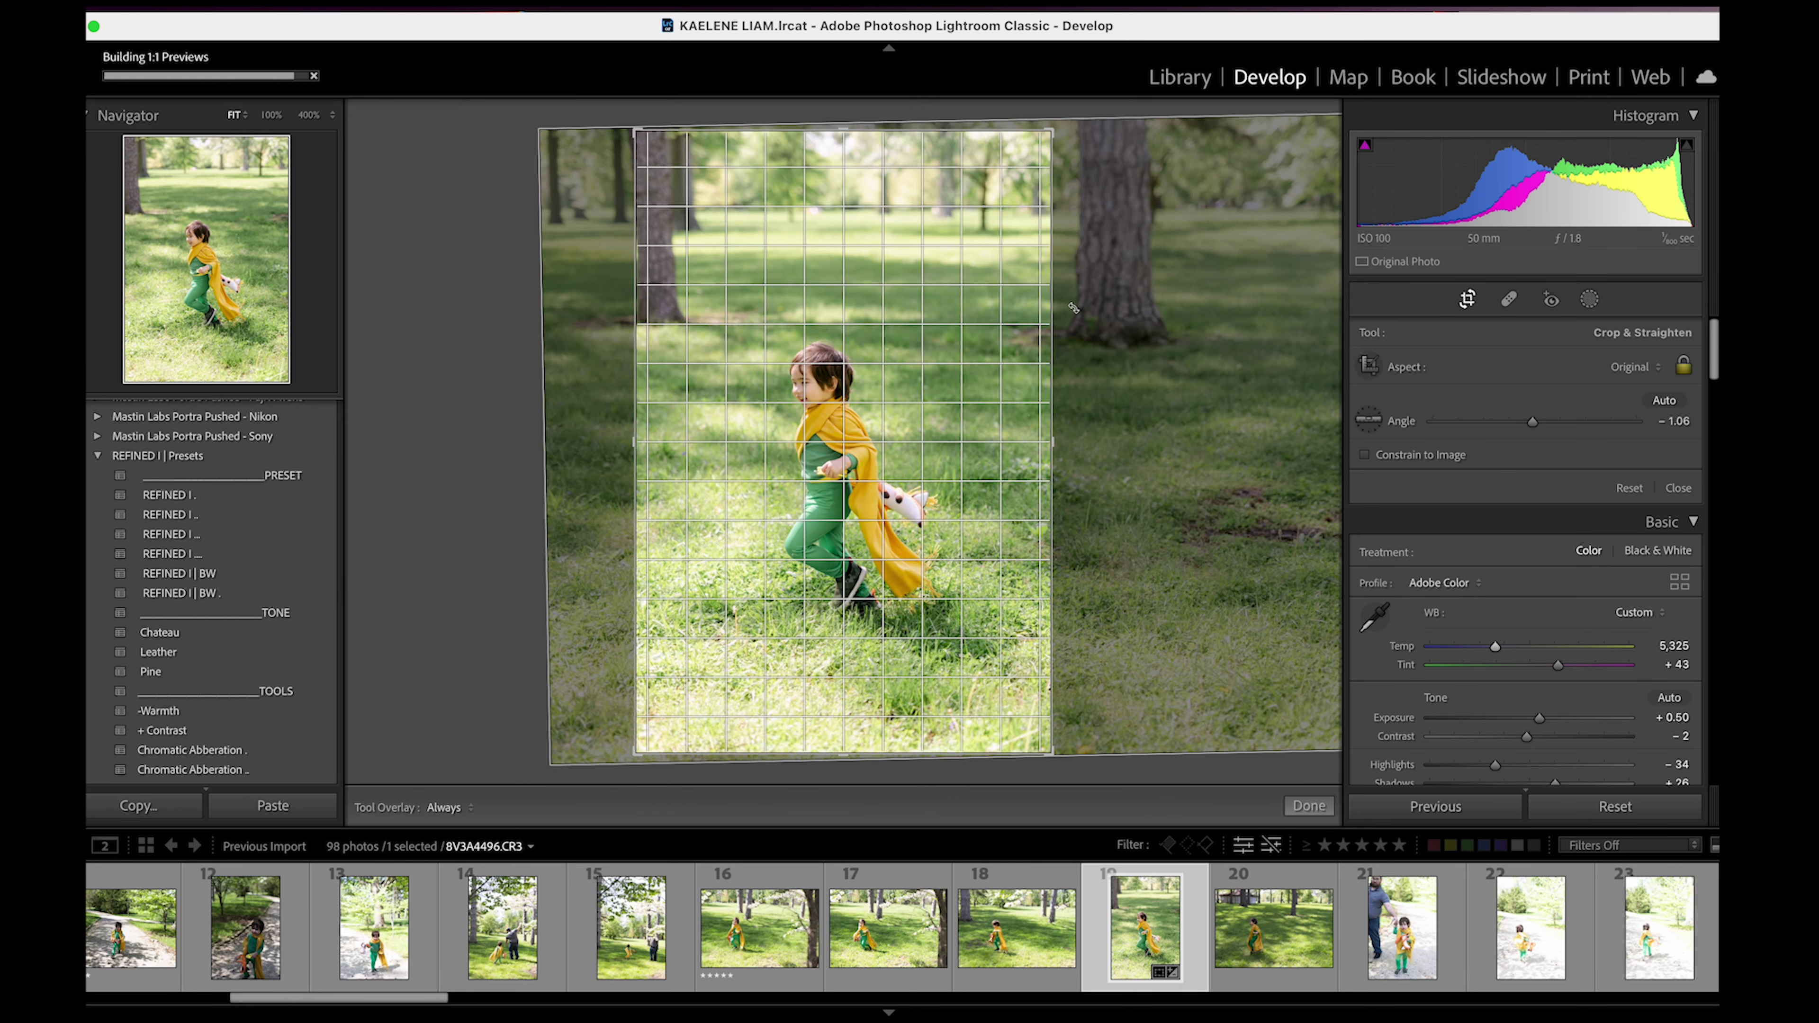
left_click_drag(953, 401, 950, 383)
key("Return")
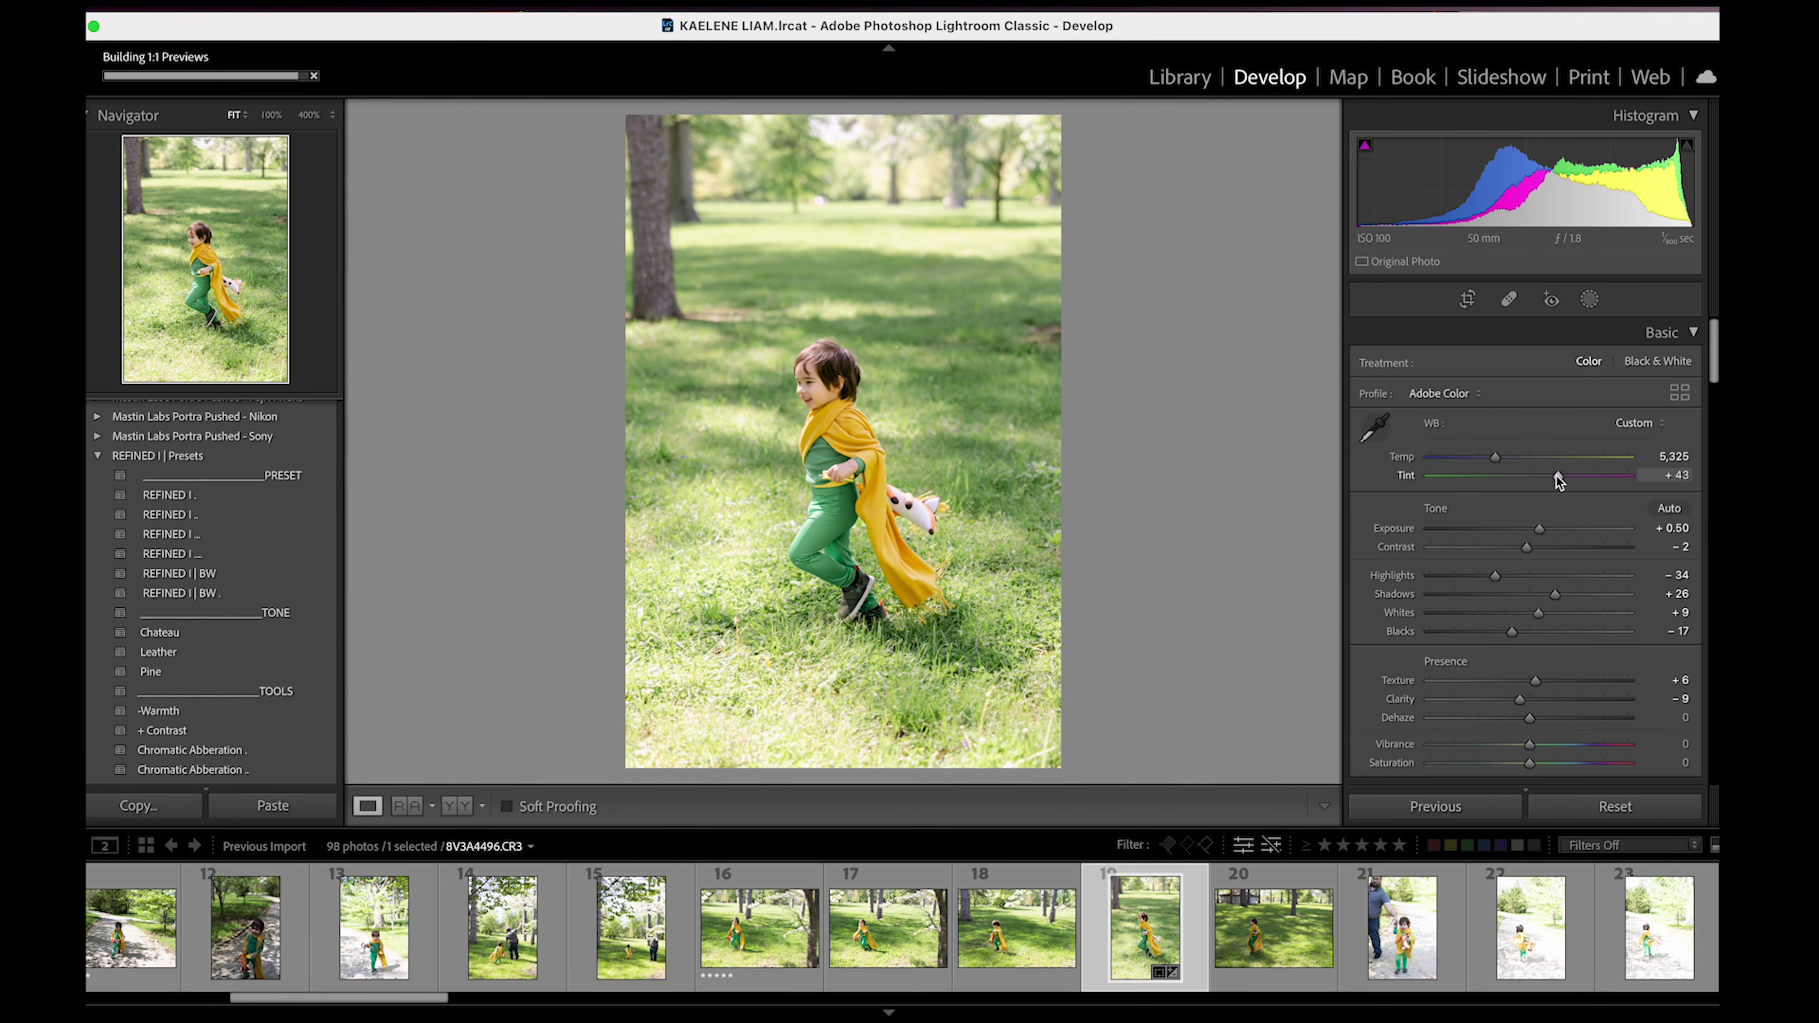
left_click_drag(1556, 477, 1500, 461)
- Raise Tint to +51, then lower Exposure and fine-tune it to +0.50
left_click_drag(1567, 479, 1558, 534)
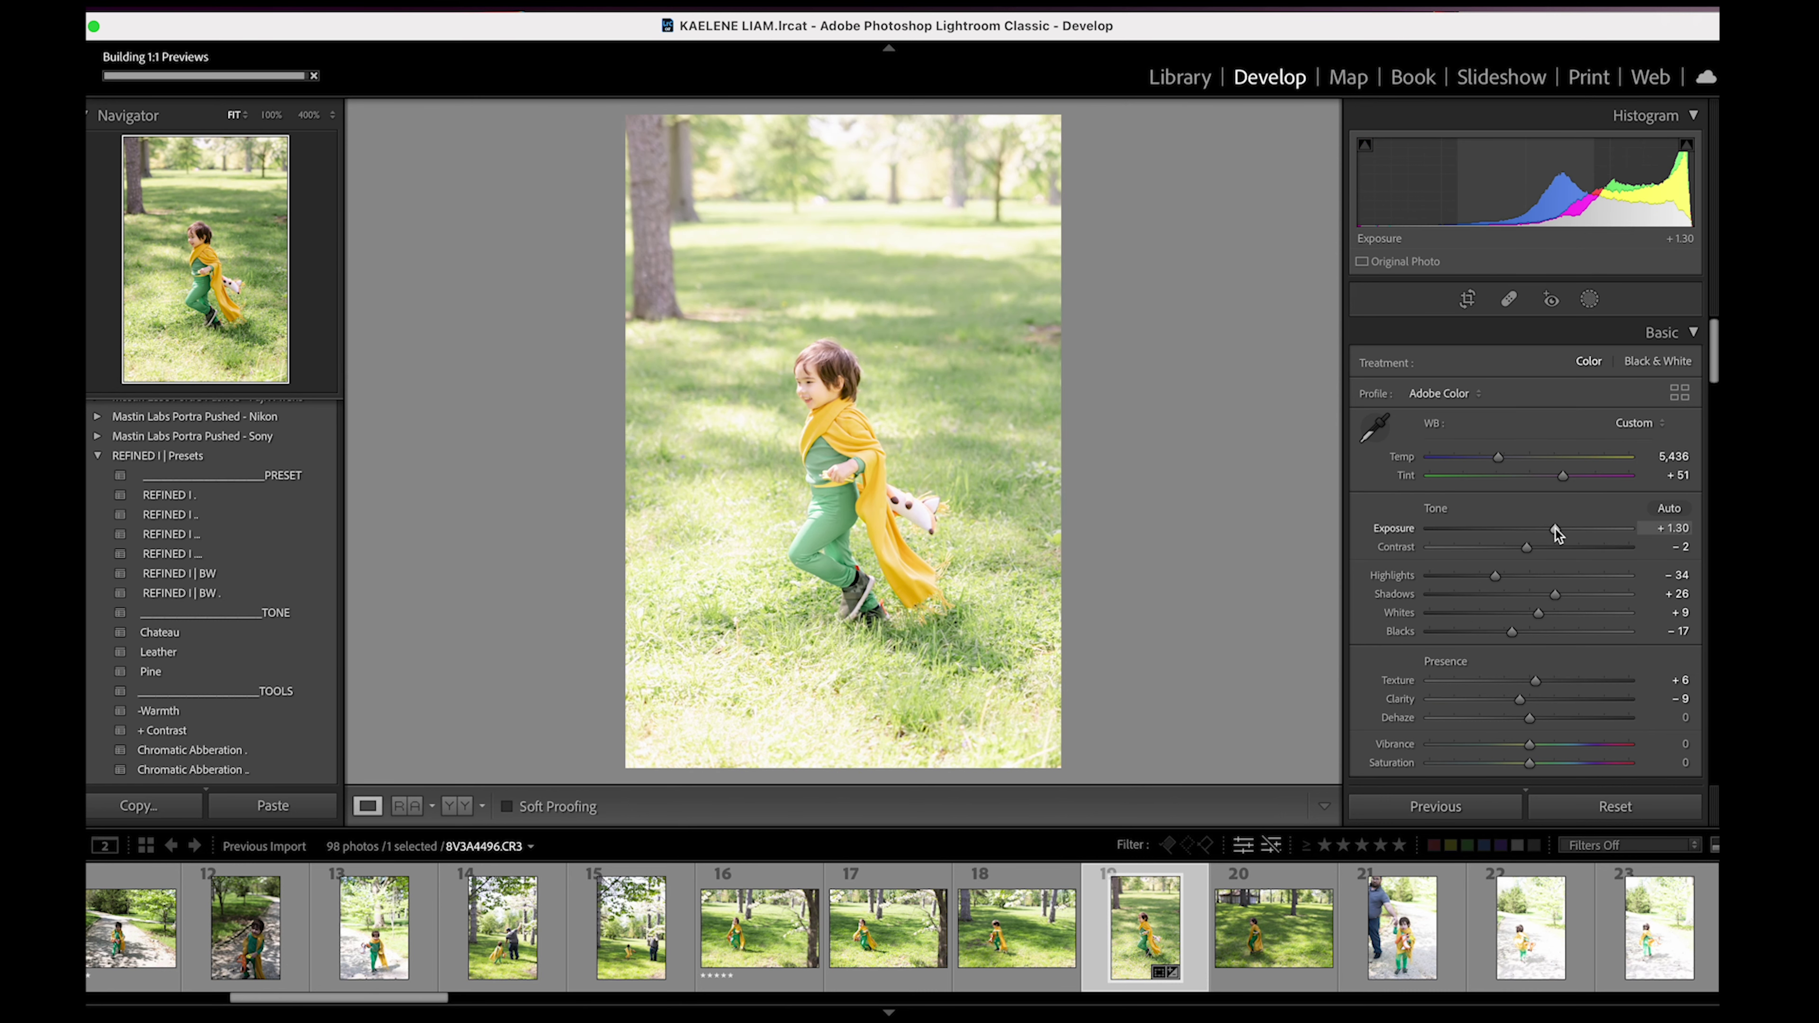
left_click_drag(1556, 531, 1517, 632)
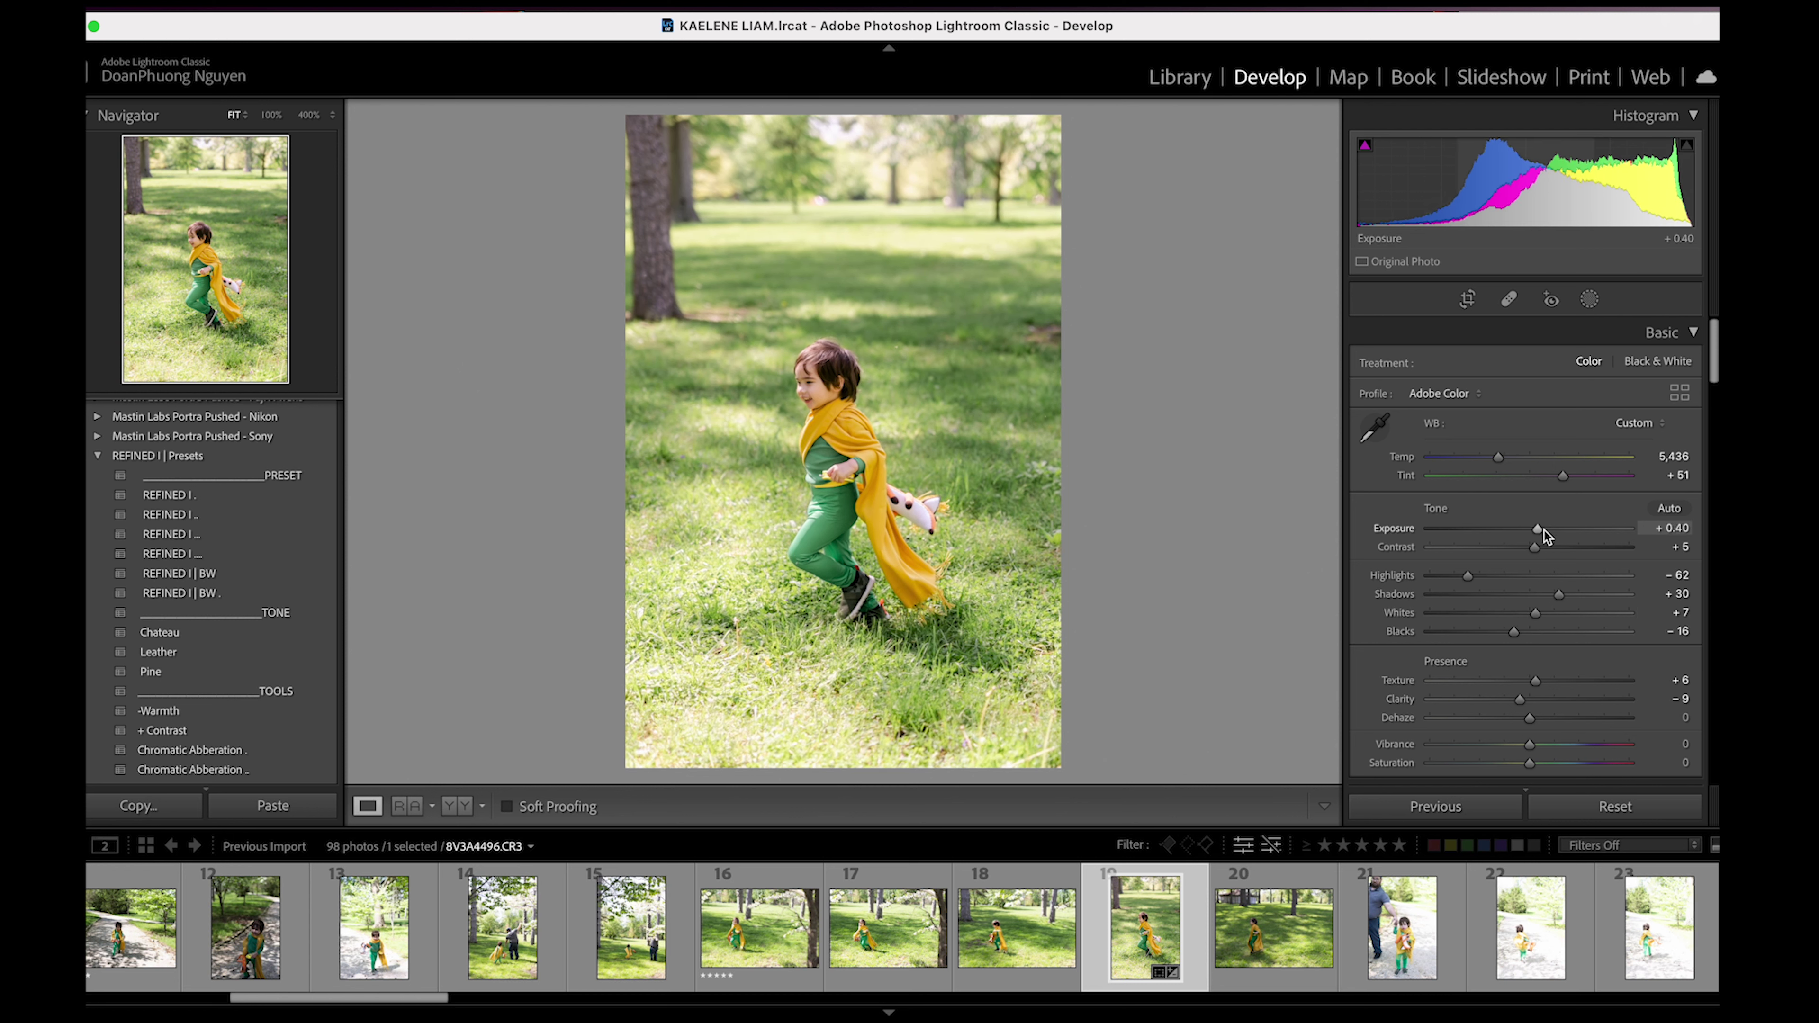
key("Up")
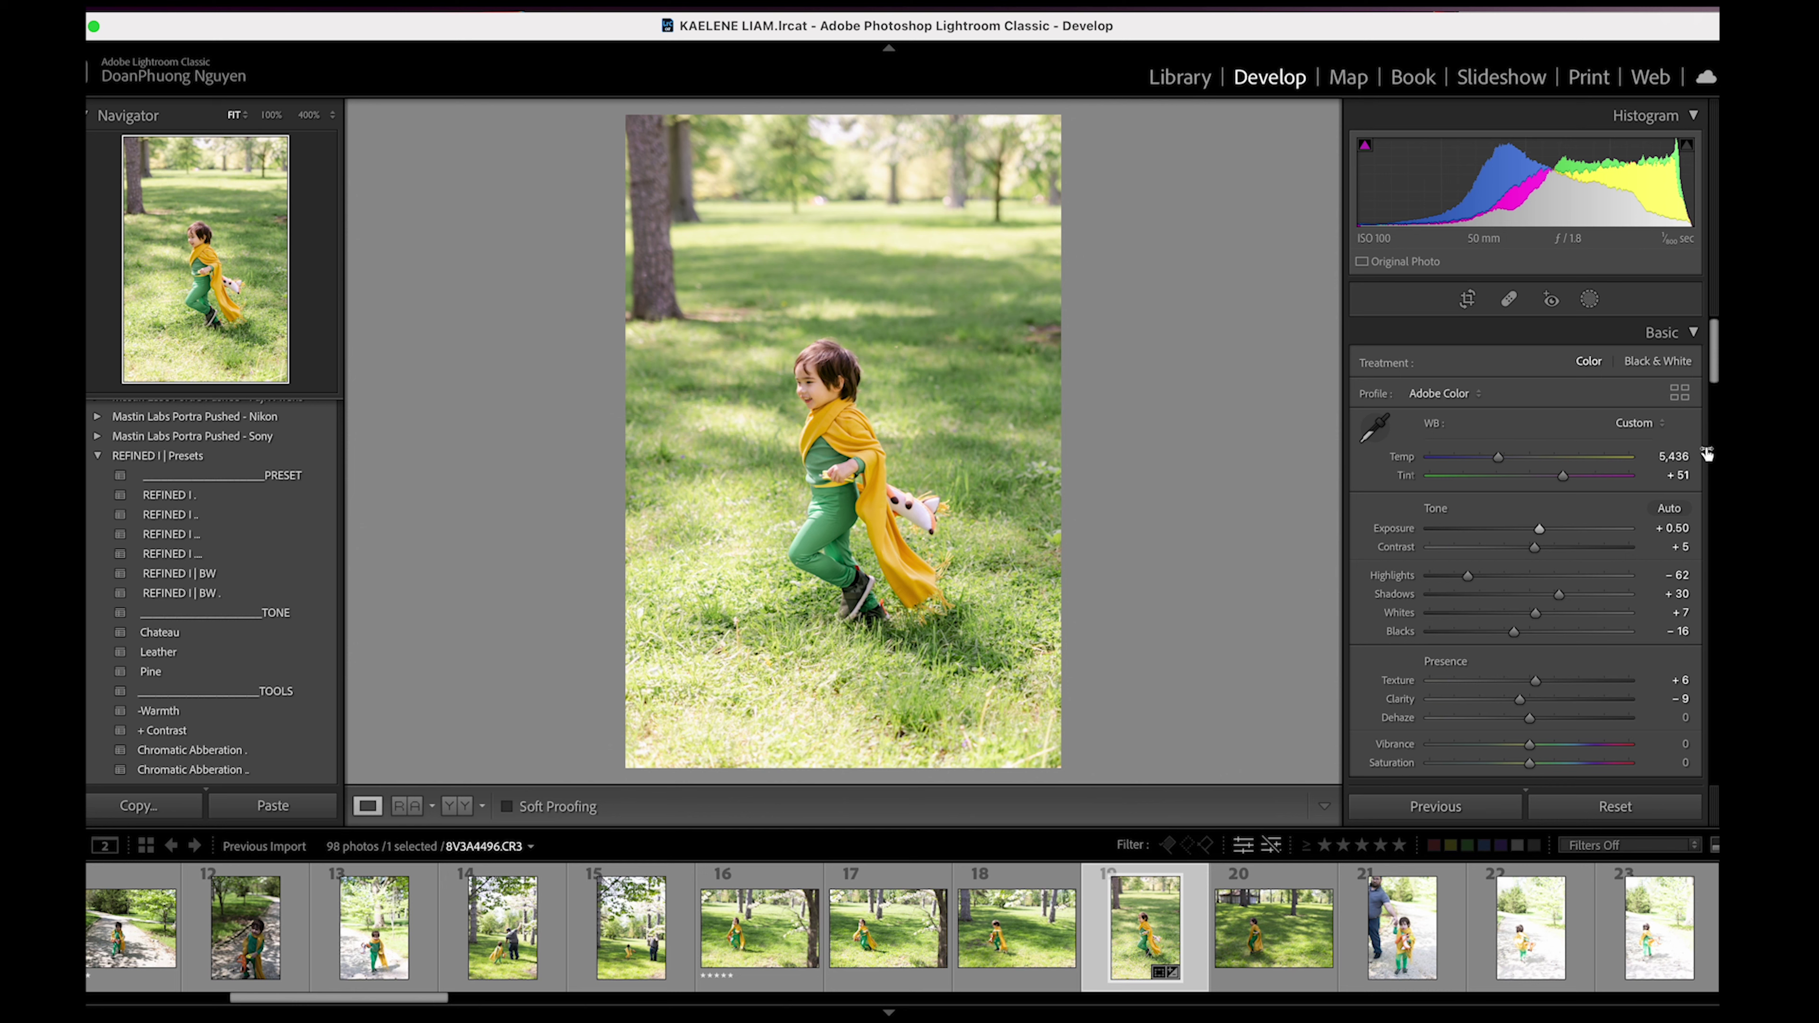
- Drag the tone curve's Shadows to −29, then undo so all curve regions return to 0
left_click_drag(1716, 377, 1708, 427)
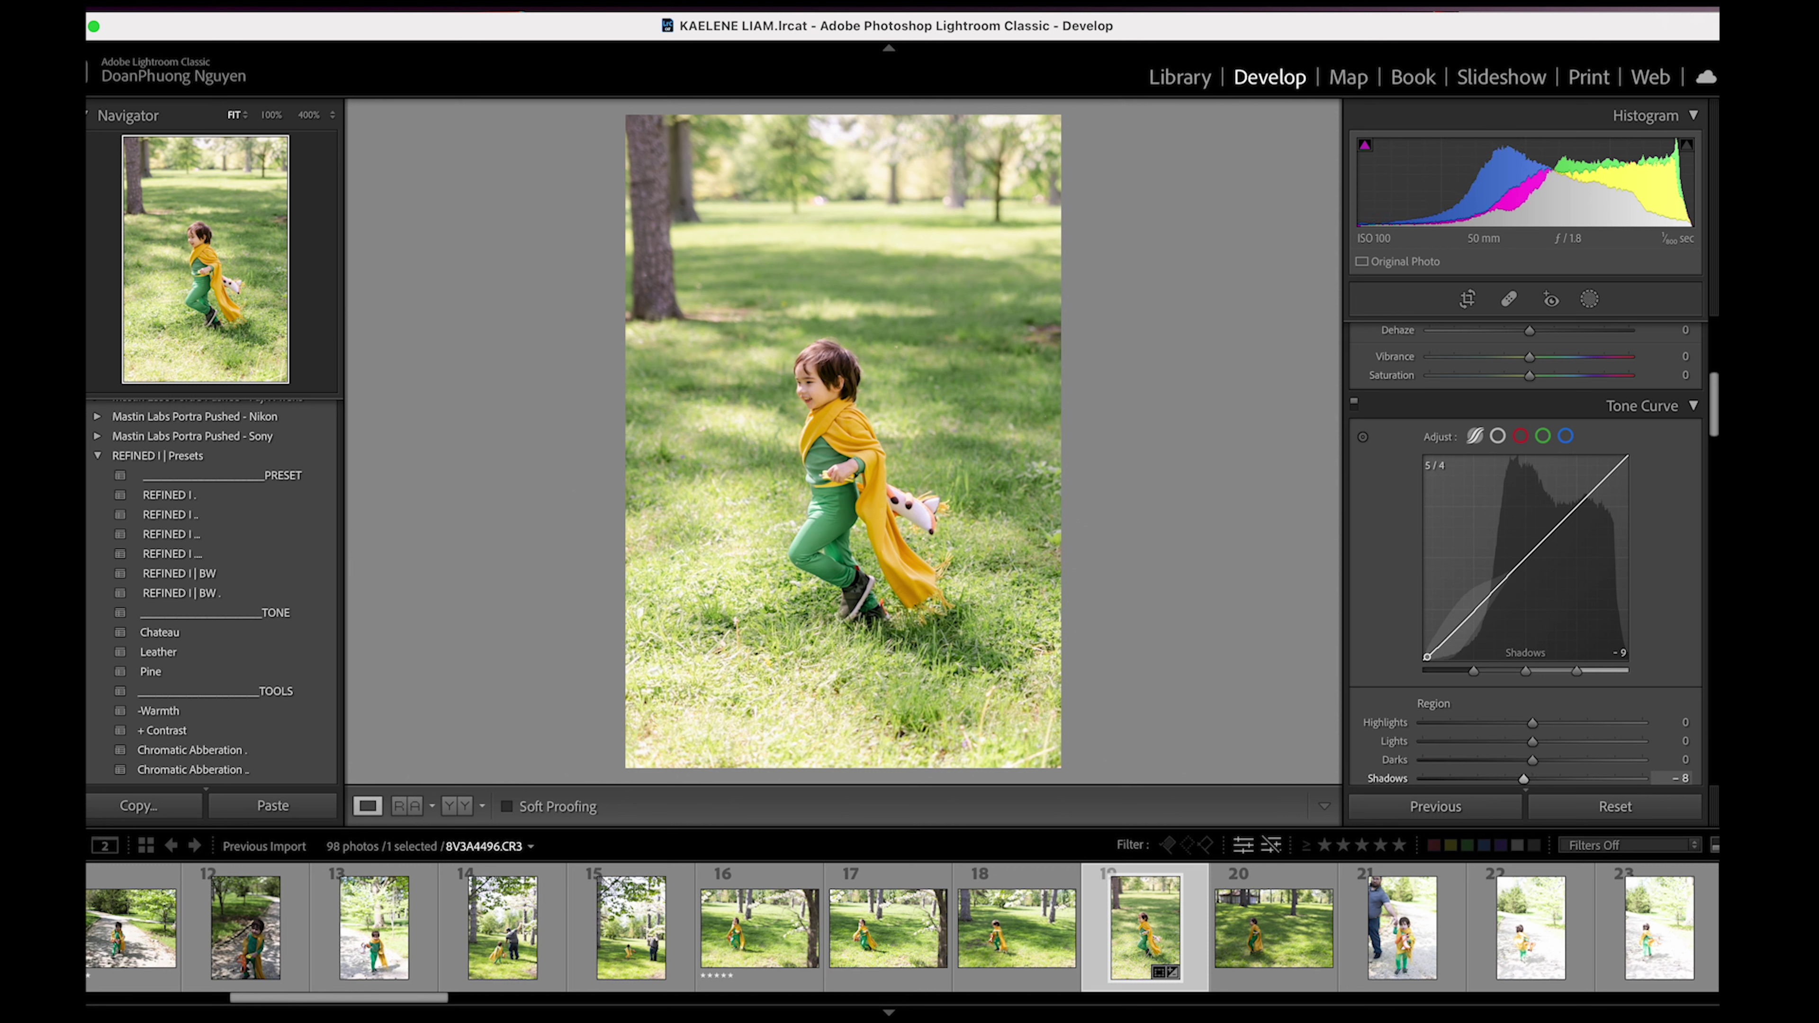
mouse_move(1436, 631)
left_mouse_down()
mouse_move(1429, 655)
mouse_move(1475, 673)
left_mouse_up()
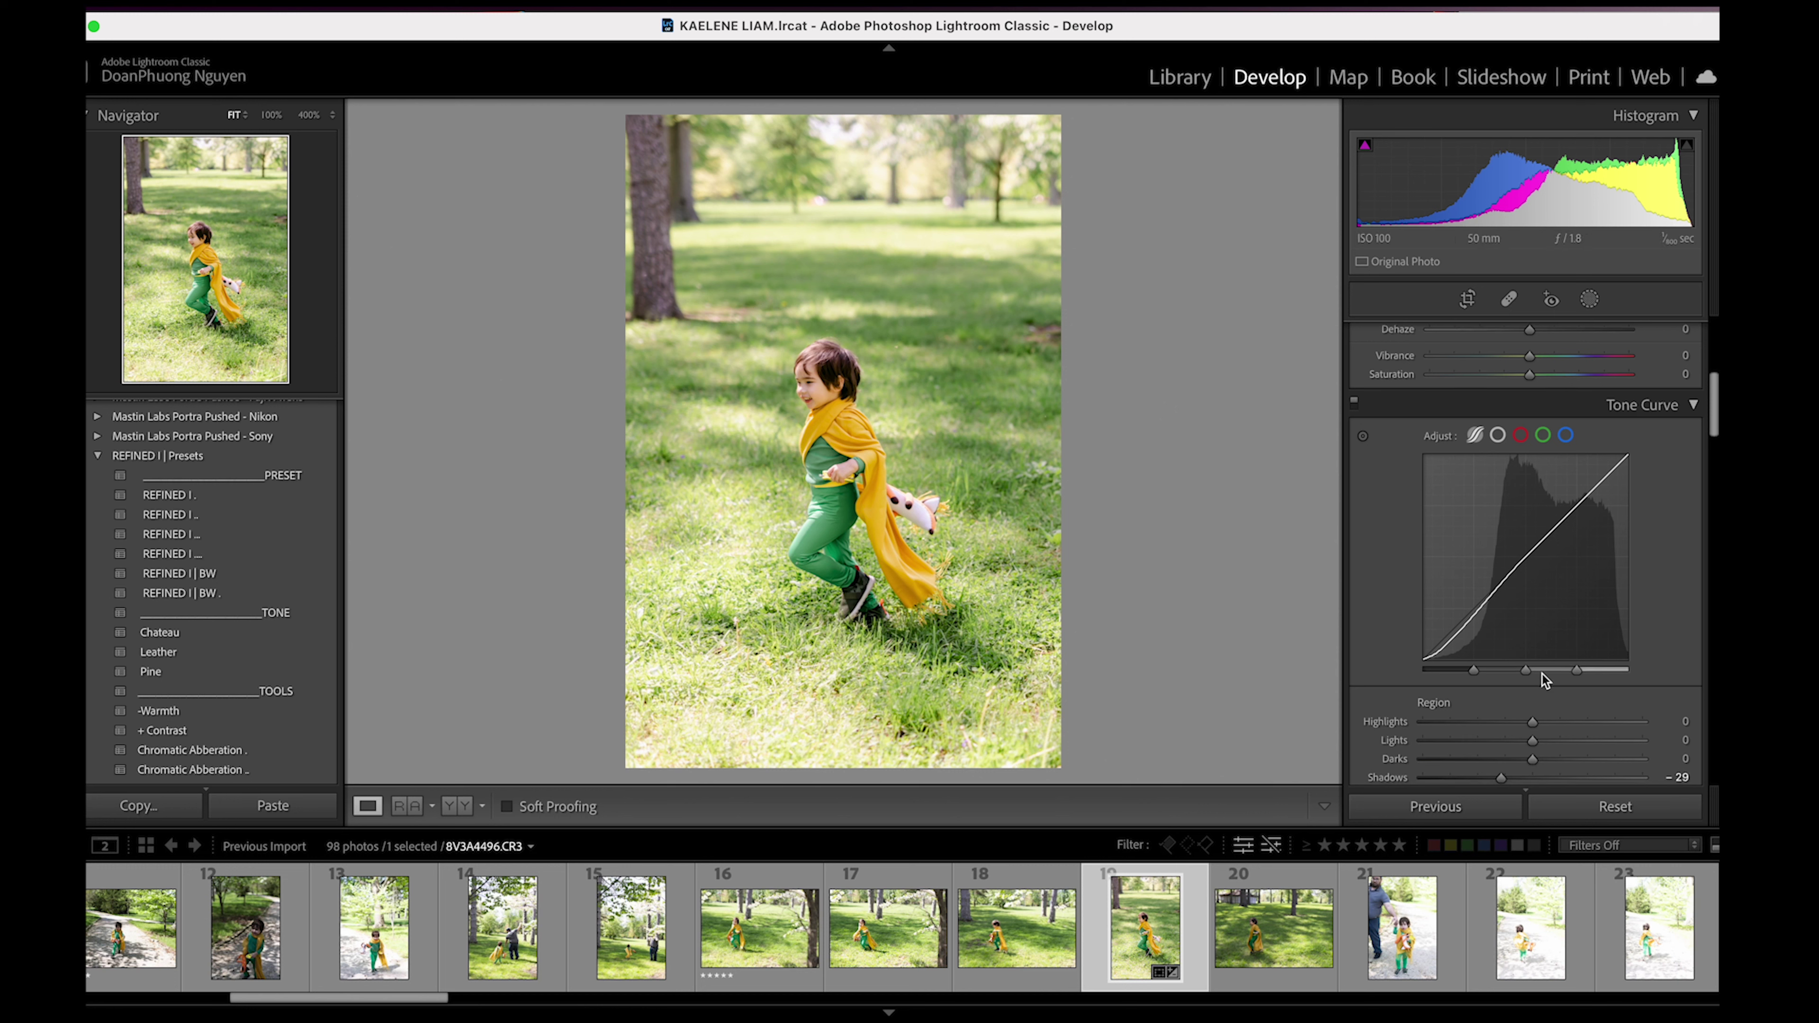
key("super+z")
key("super+z")
key("super+z")
key("super+z")
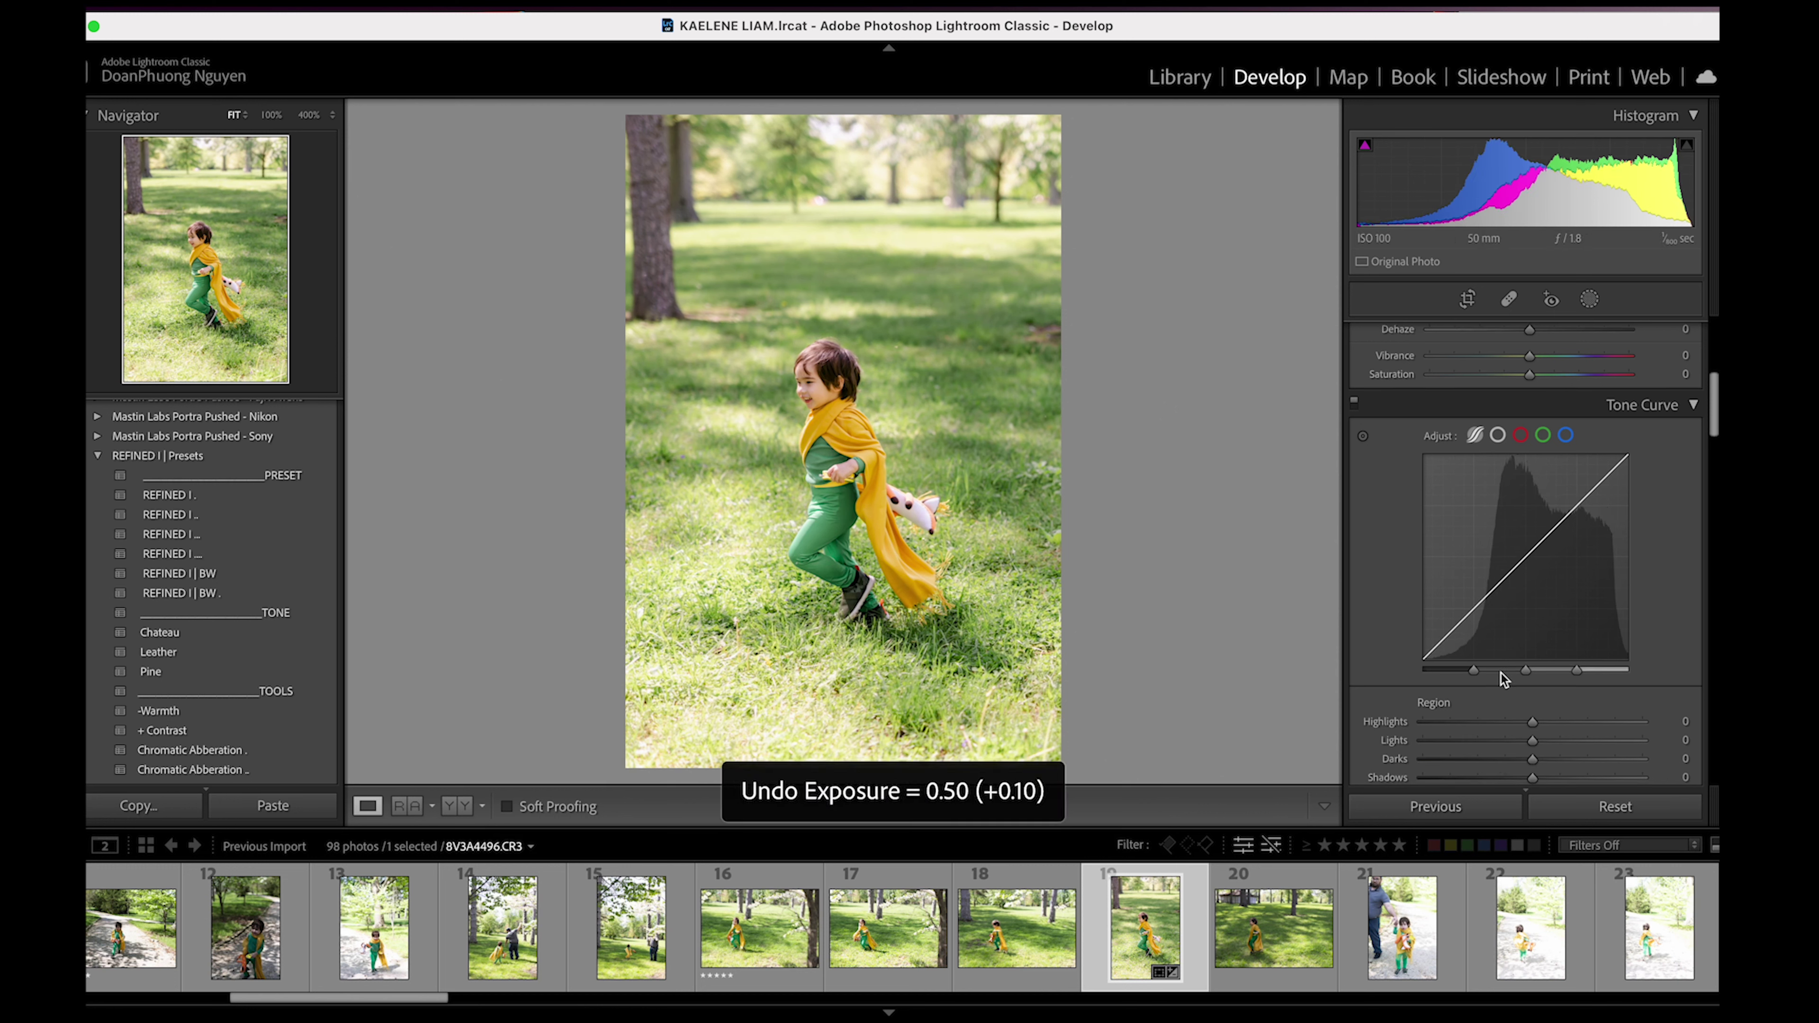
scroll(1501, 680, "down", 10)
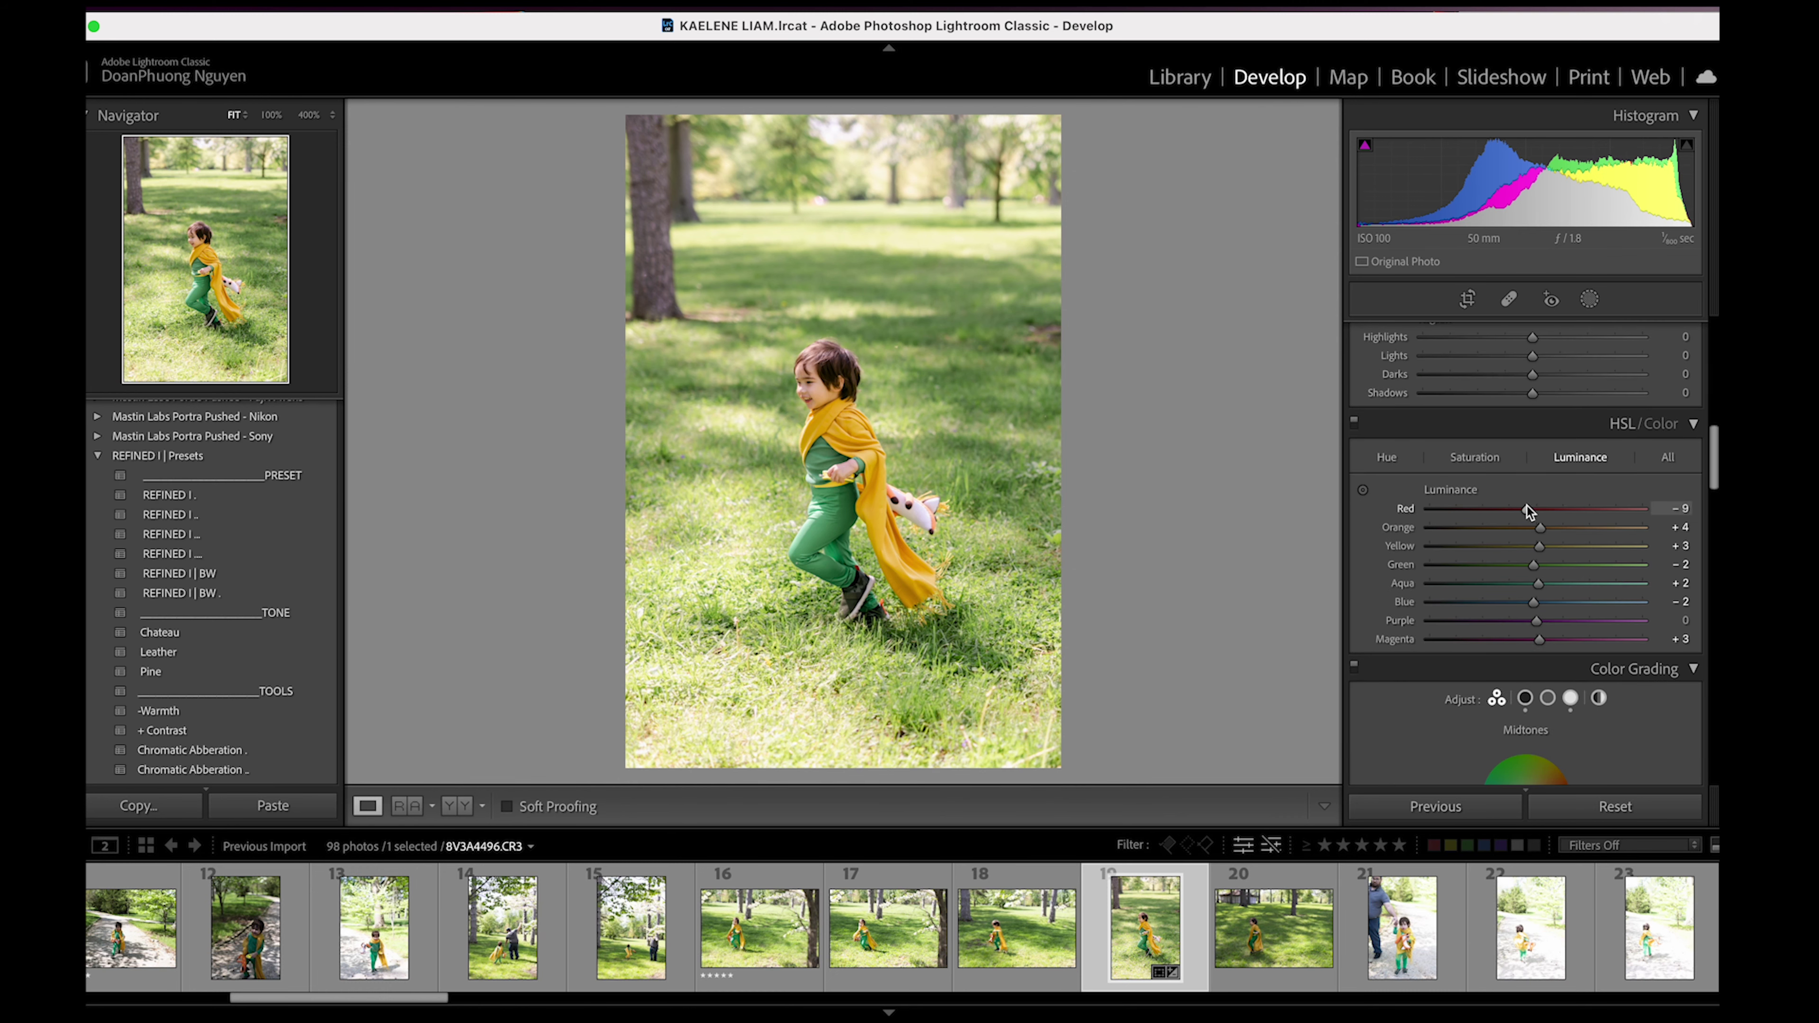
- Lower the Red luminance in HSL/Color to about −14
left_click_drag(1524, 505, 1531, 552)
scroll(1546, 655, "down", 2)
scroll(1547, 655, "down", 20)
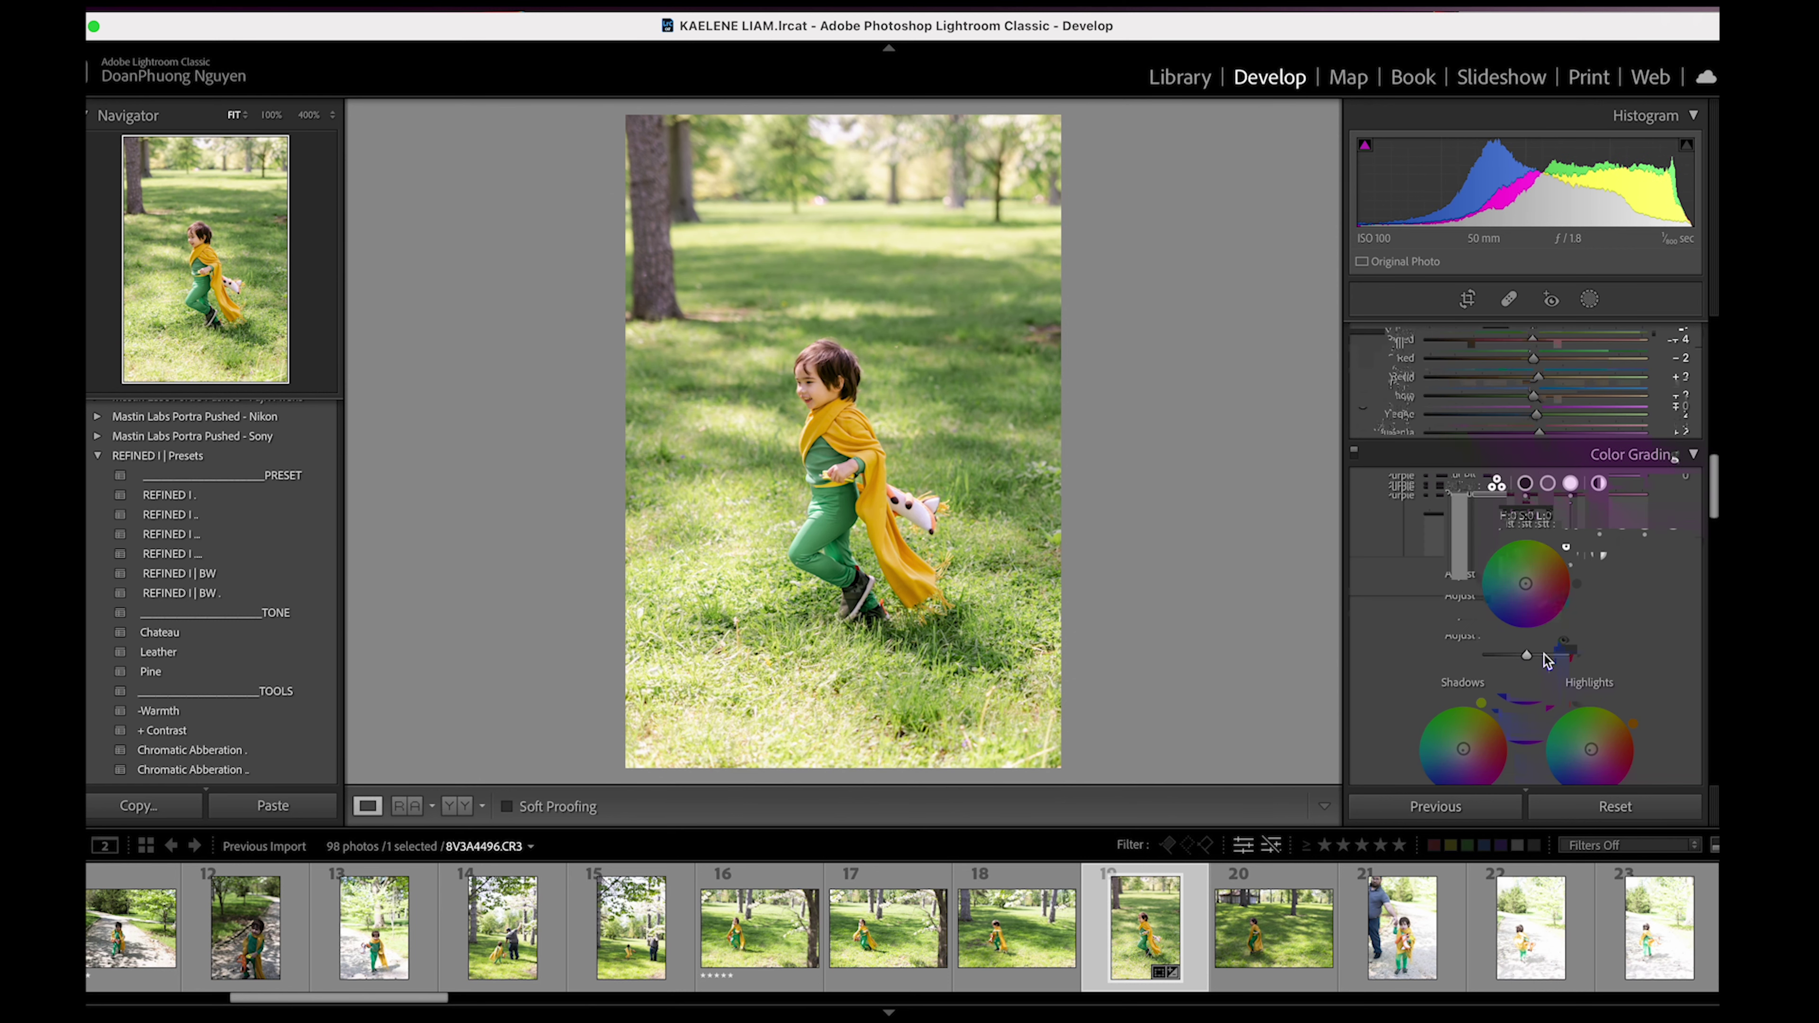
- Review the Detail and Lens Corrections settings and try Effects Grain Amount at 100
scroll(1541, 661, "down", 5)
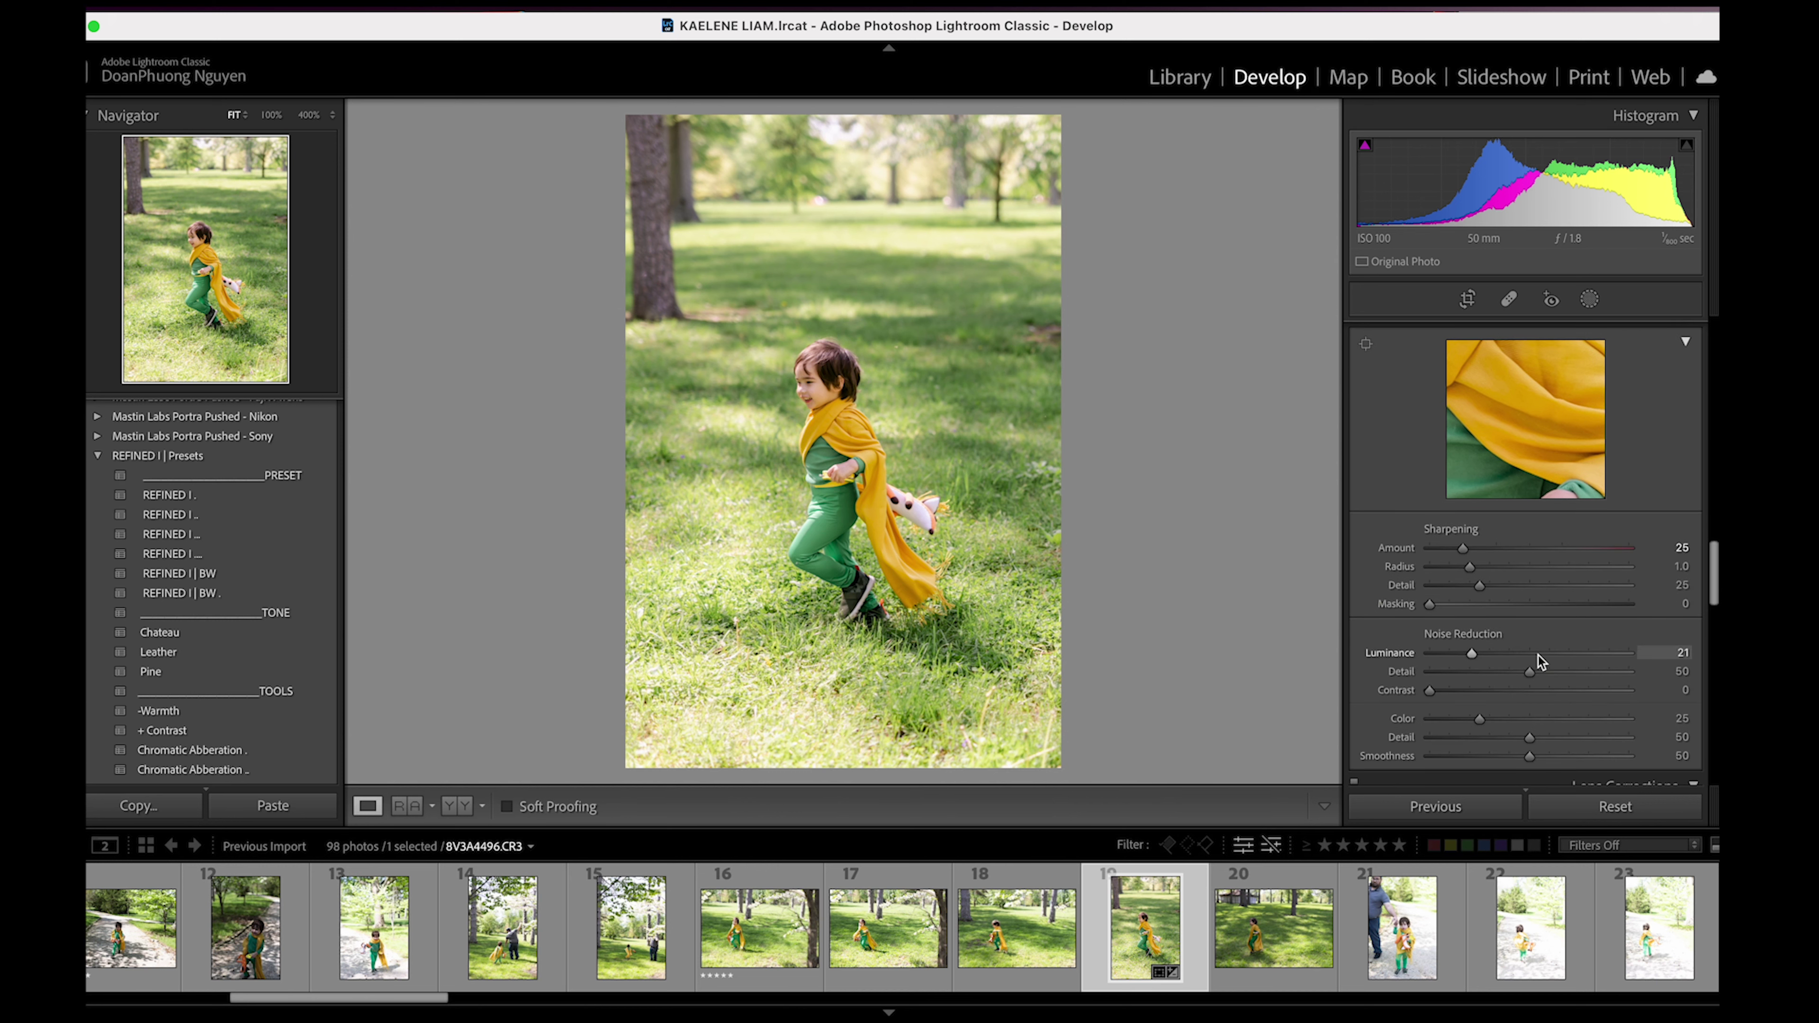
scroll(1427, 559, "down", 8)
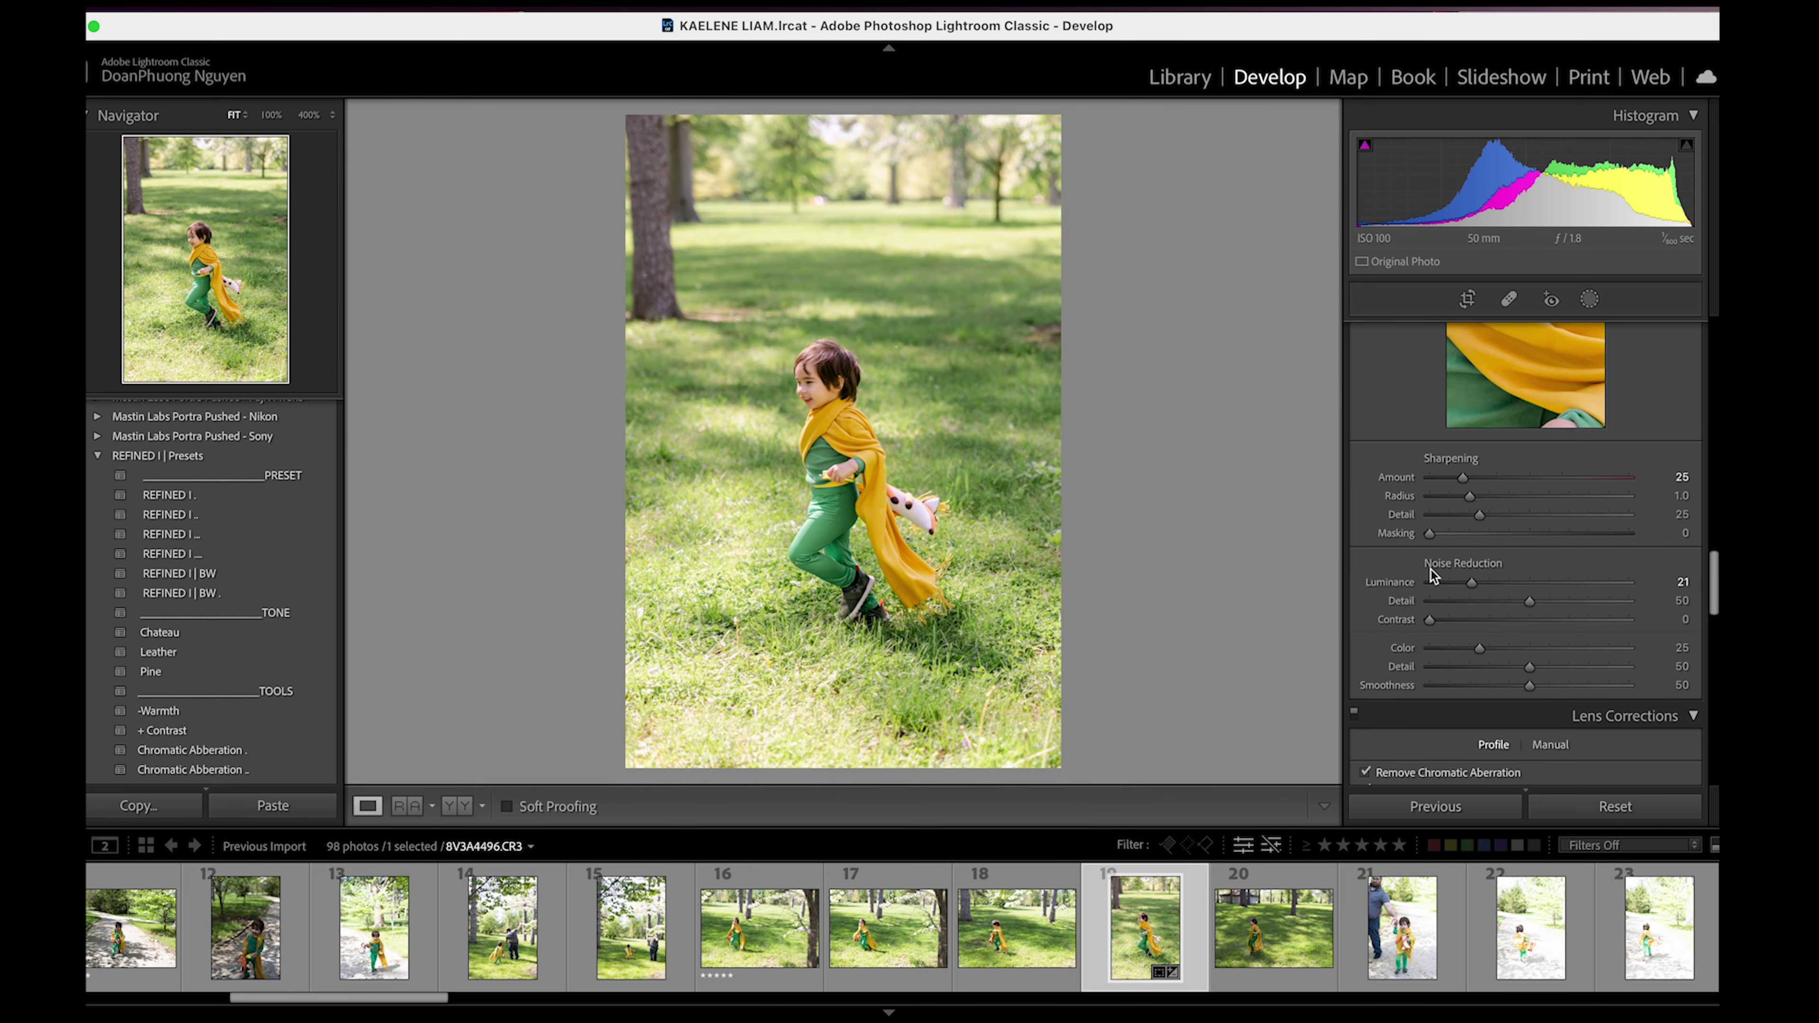
scroll(1433, 598, "down", 1)
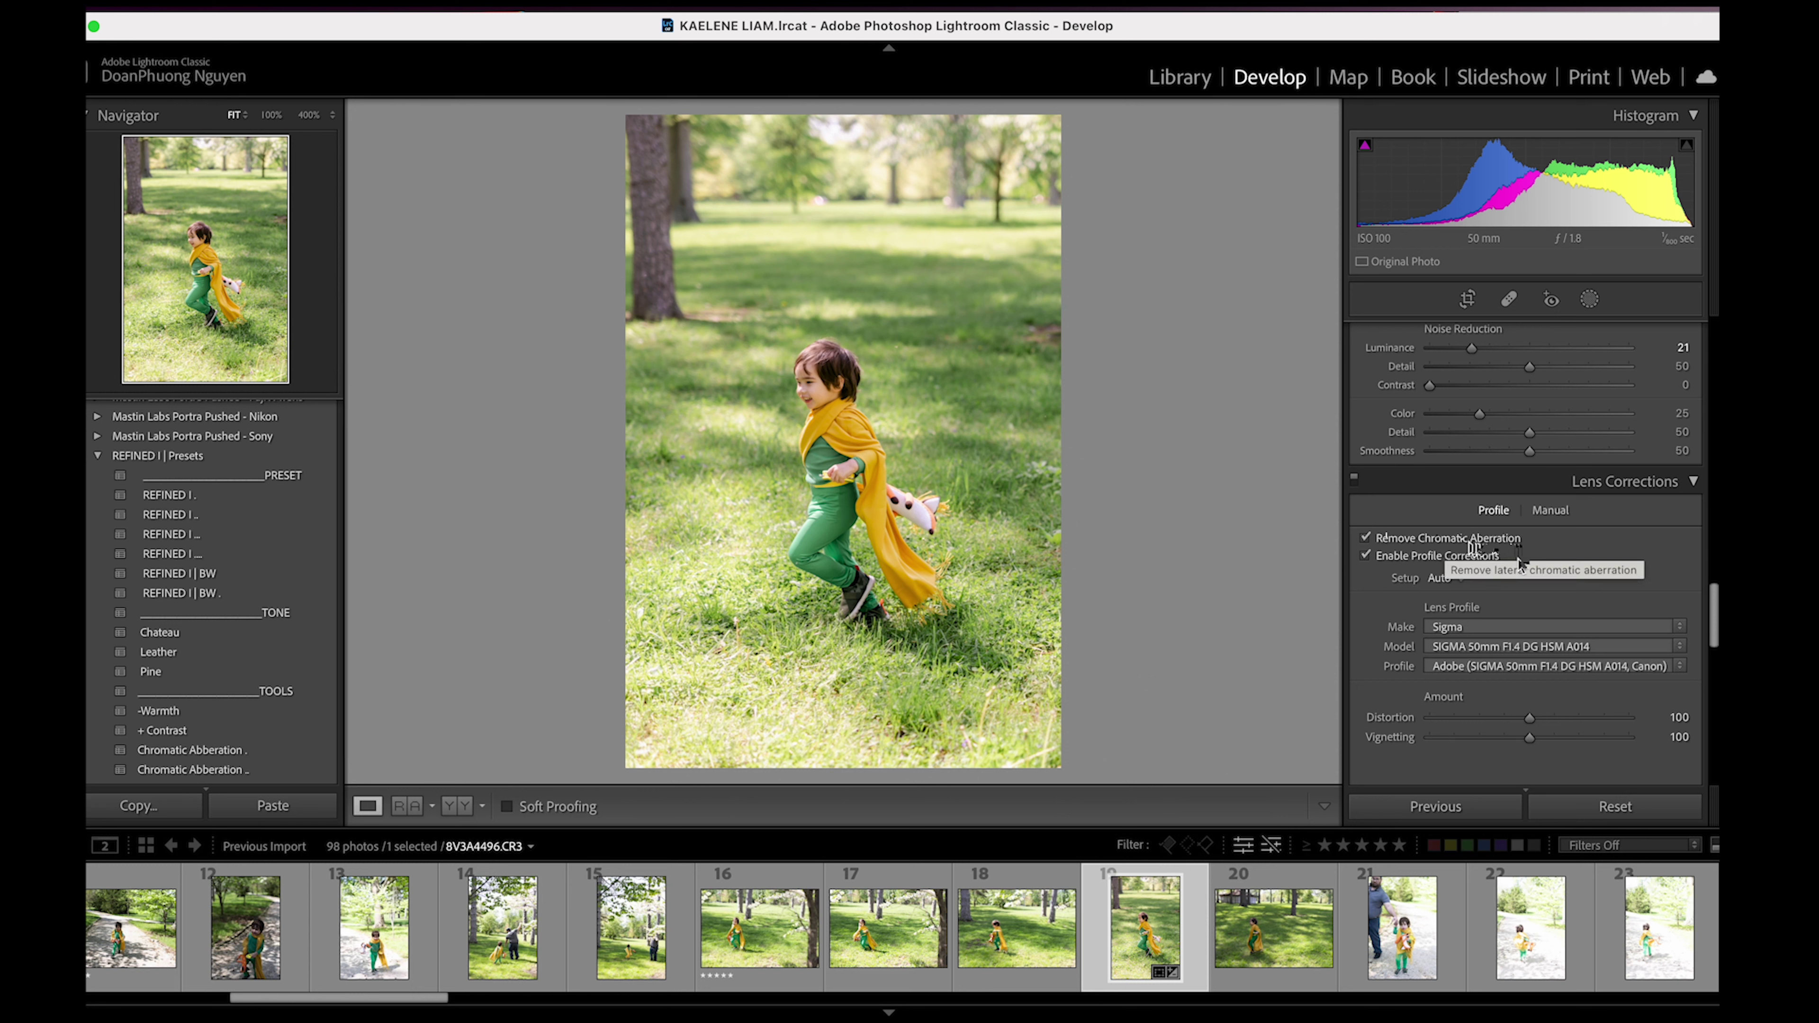
scroll(1499, 563, "down", 5)
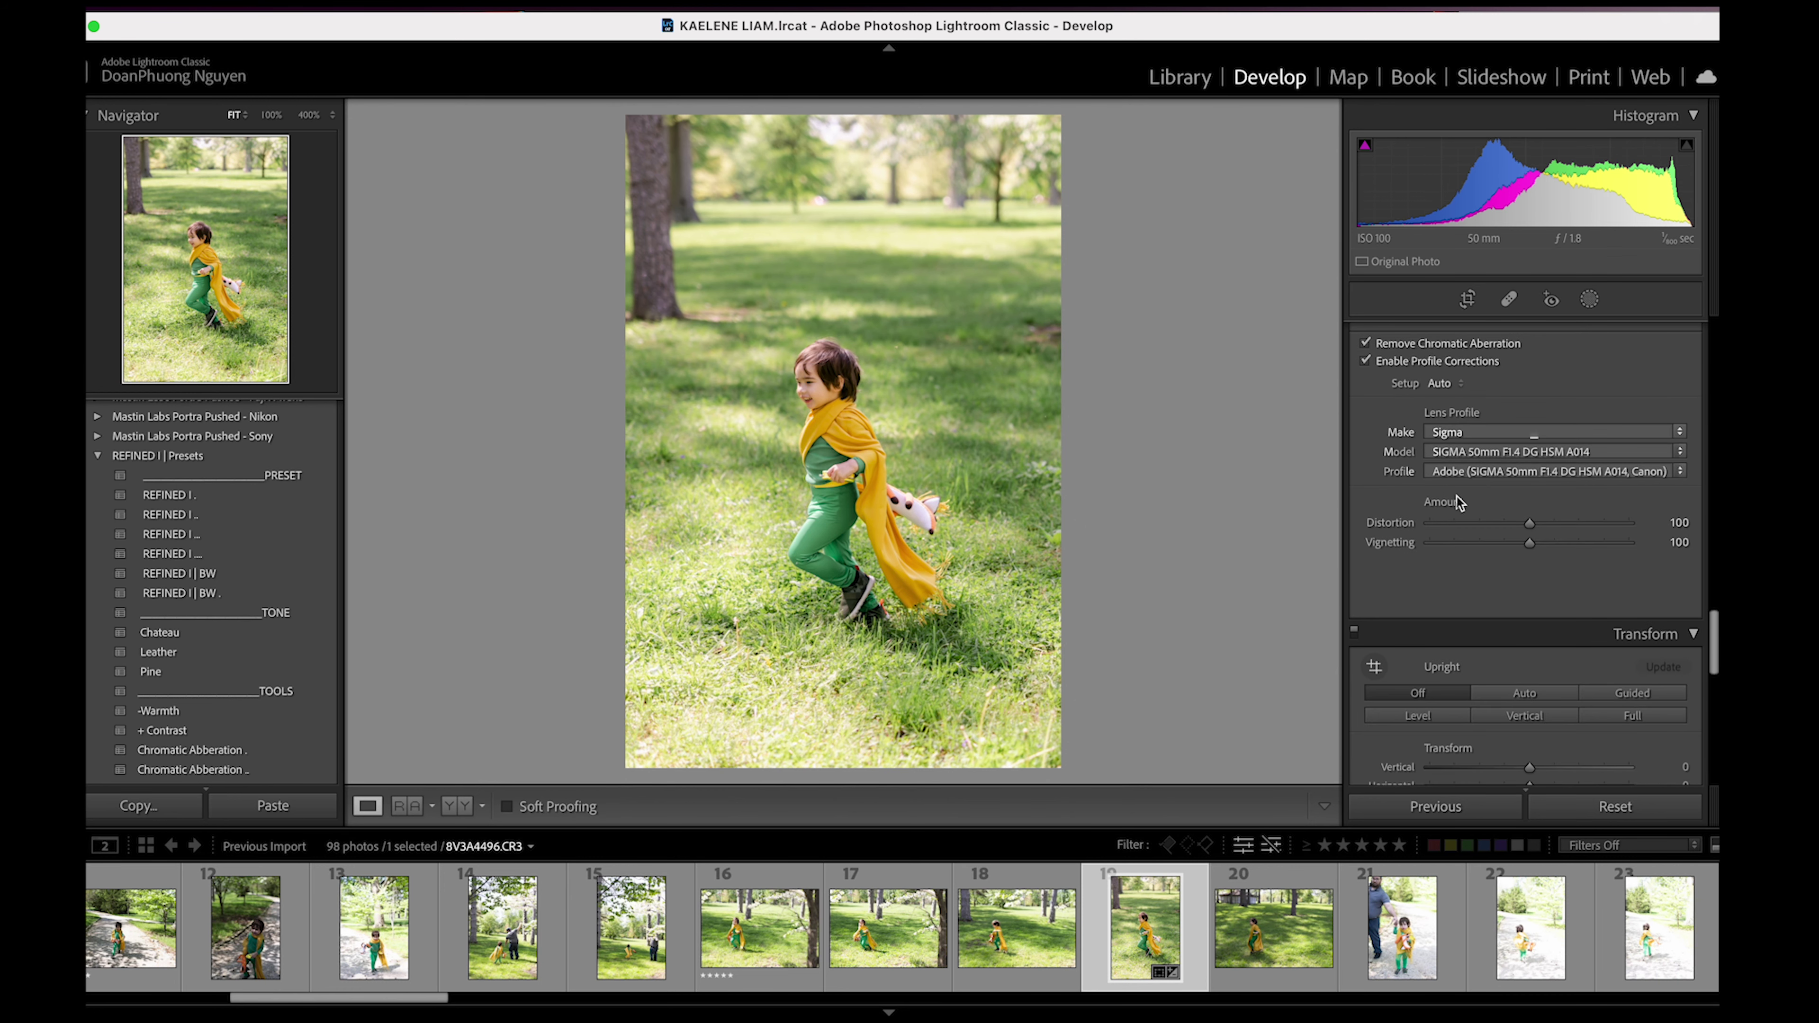
scroll(1457, 502, "down", 7)
scroll(1457, 502, "down", 8)
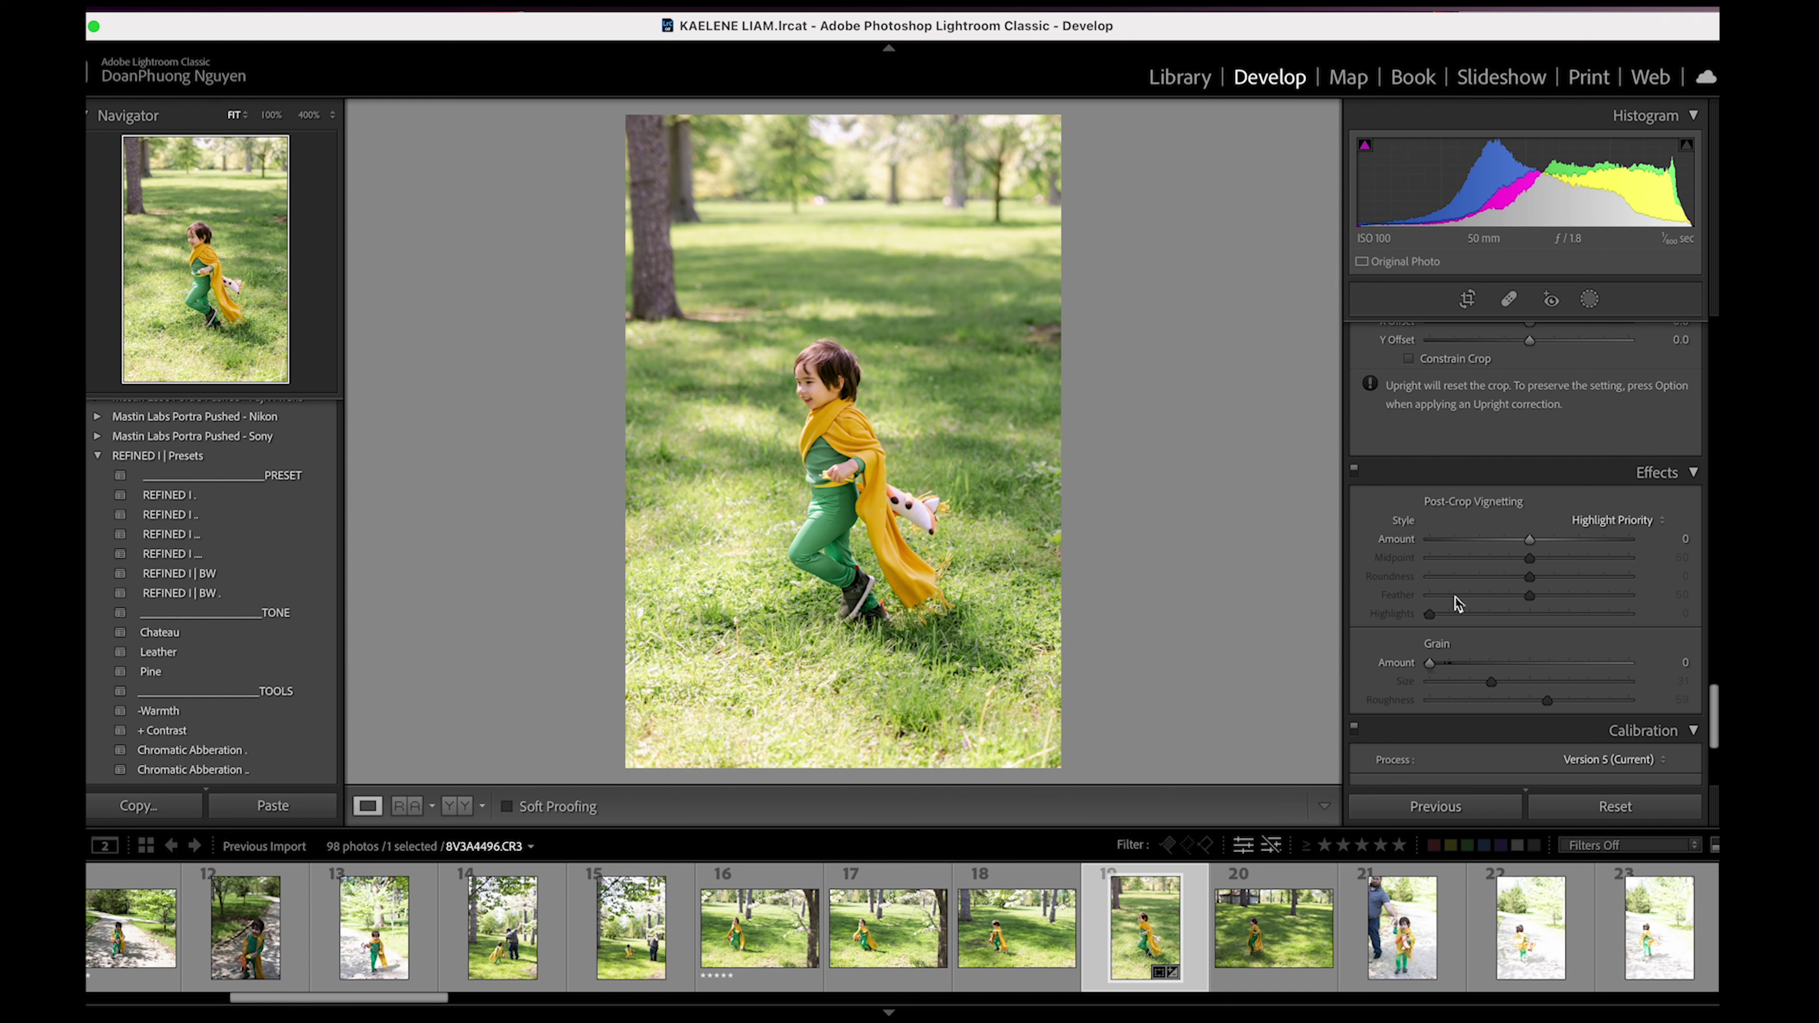
left_click_drag(1430, 662, 1303, 662)
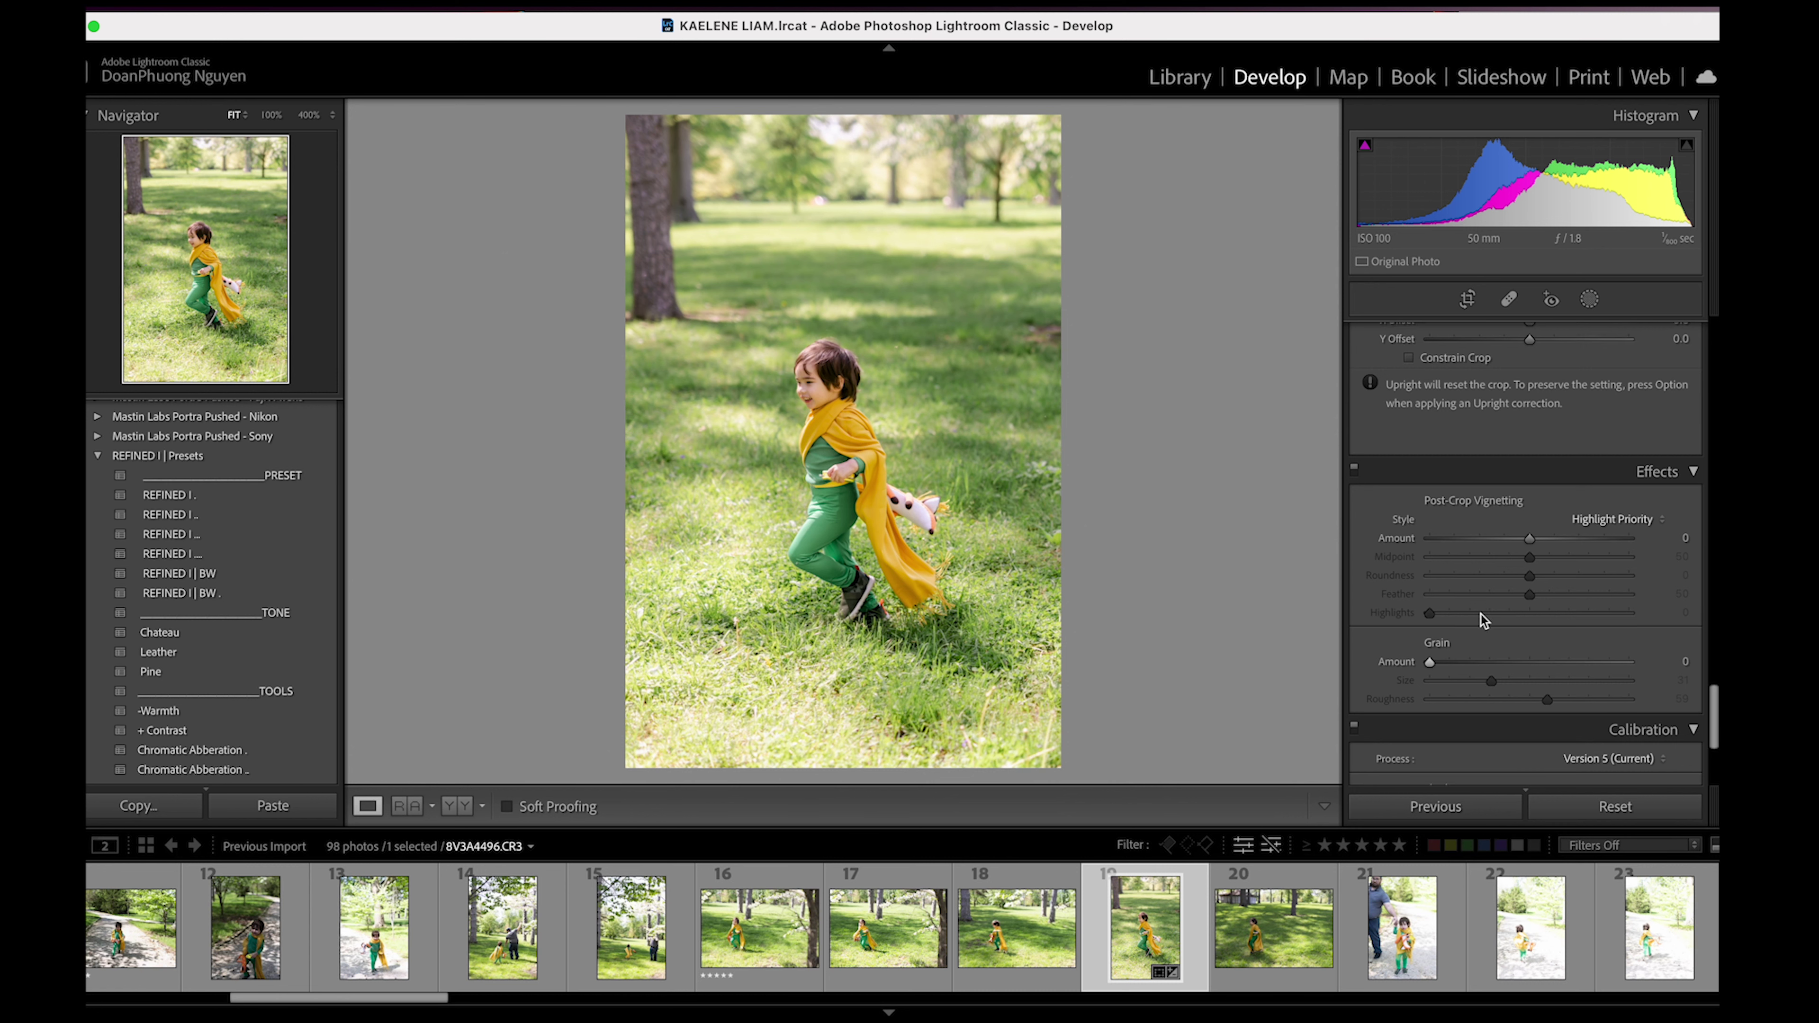
- Return to the Basic panel and open the File menu
scroll(1481, 614, "down", 5)
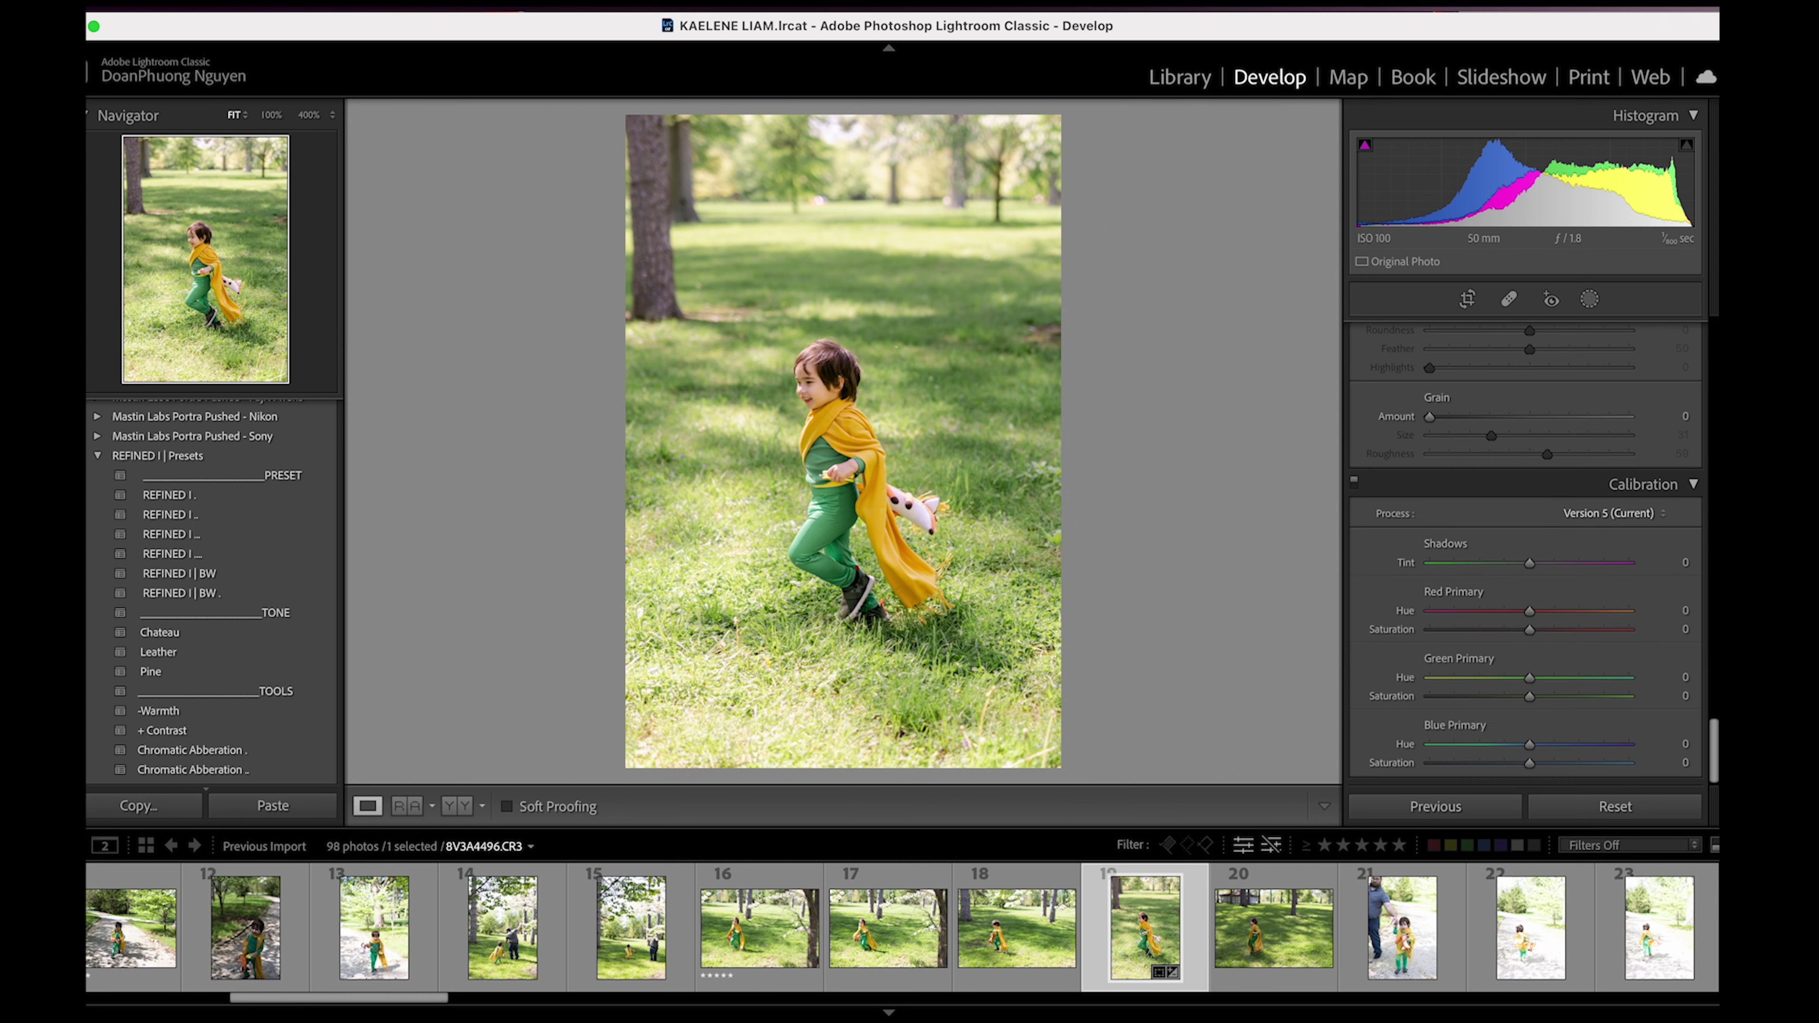
scroll(1526, 573, "up", 15)
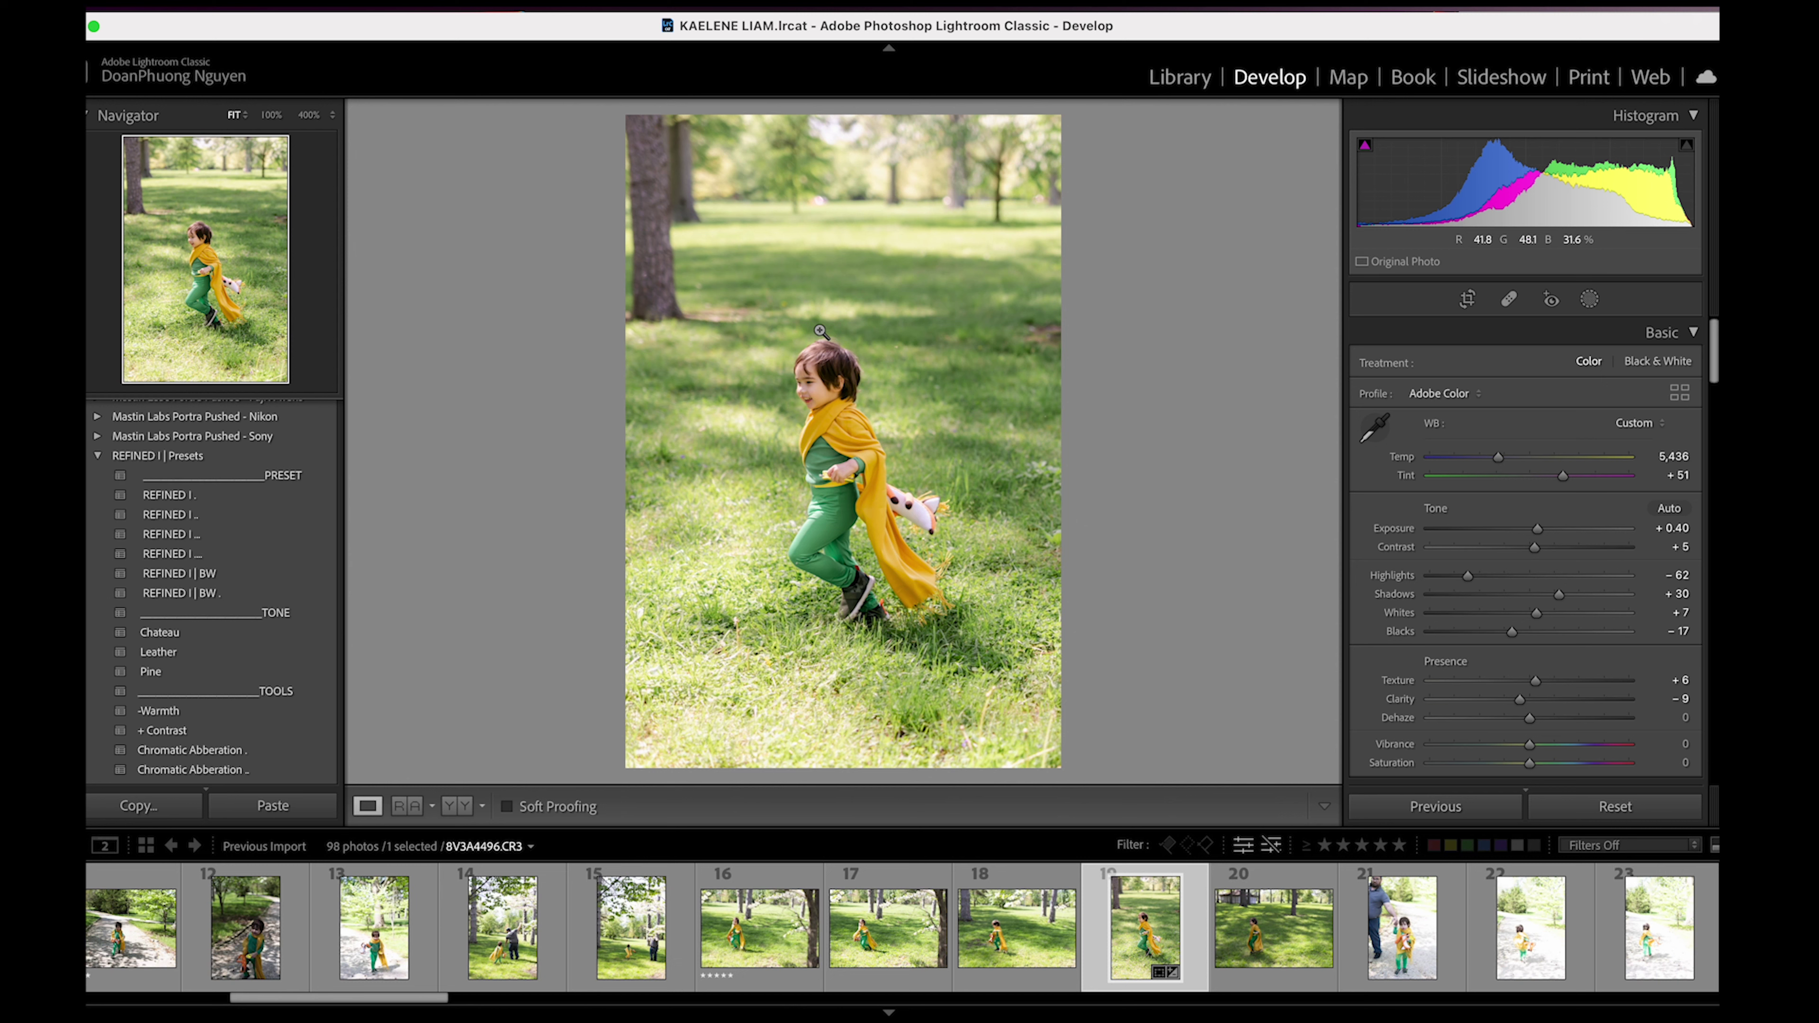
left_click(244, 6)
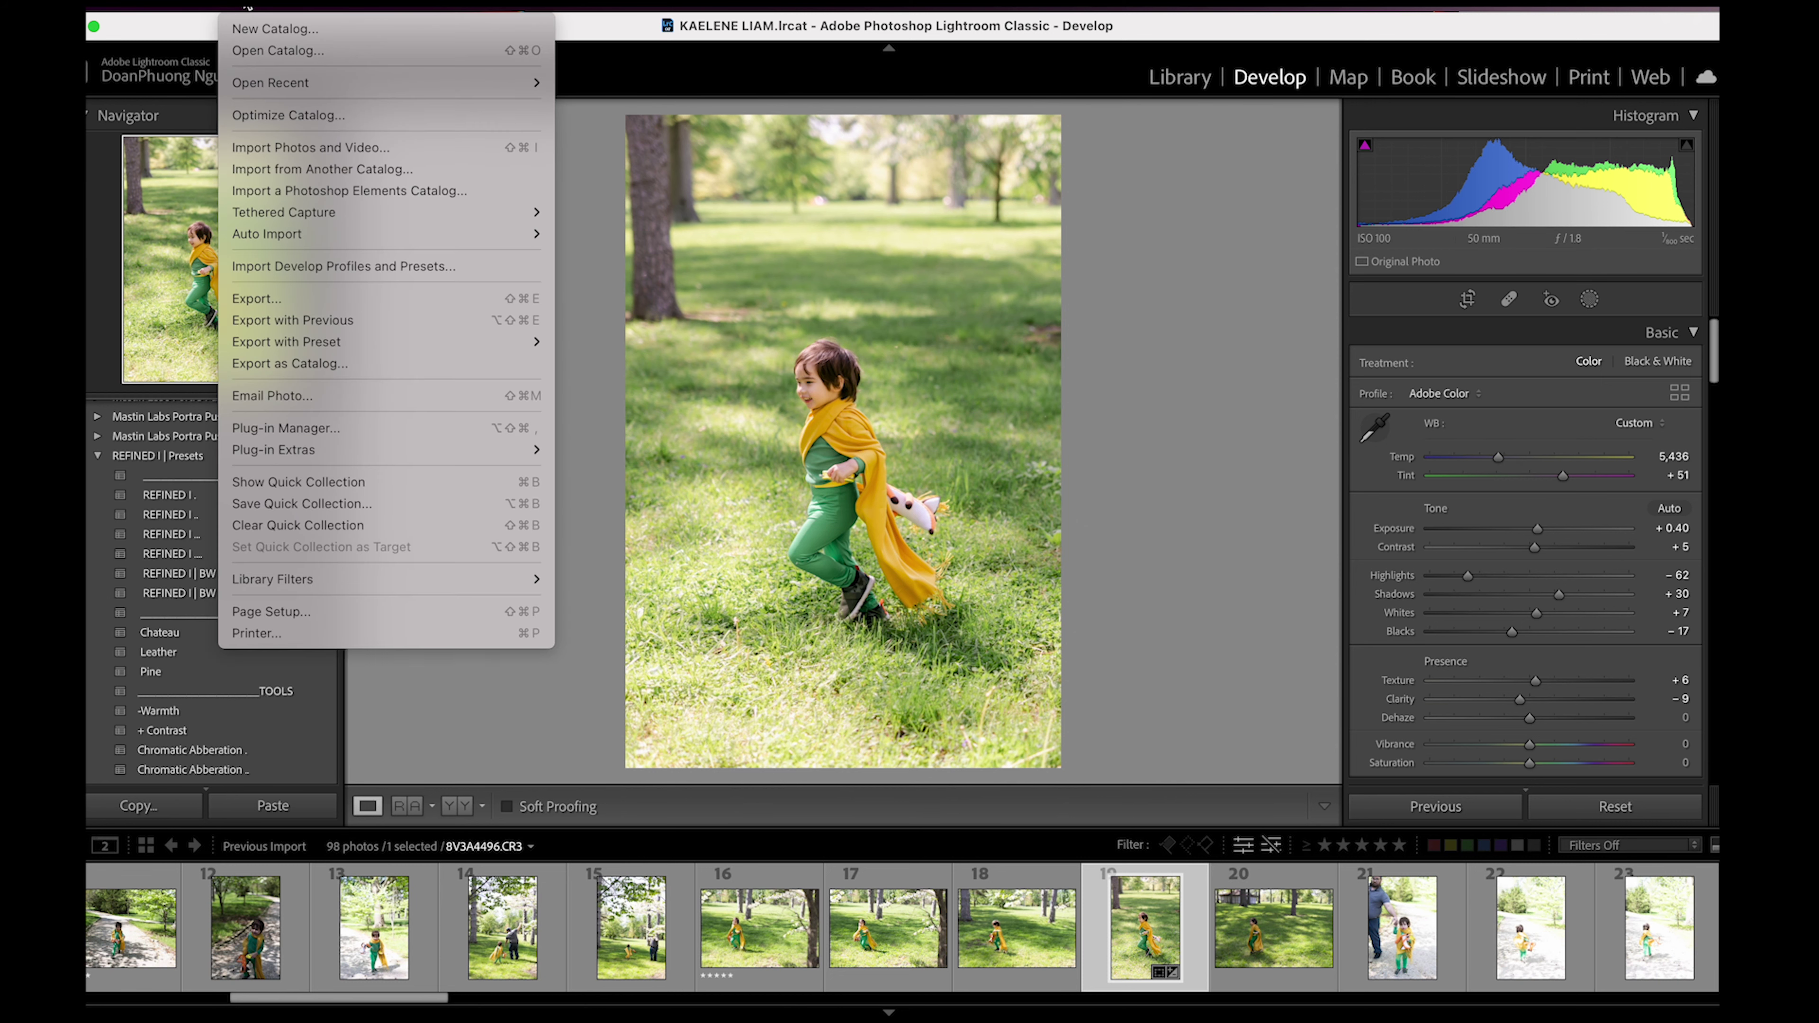
- Export photo 19 as a quality-100 JPEG into an Edits subfolder beside the original
left_click(280, 298)
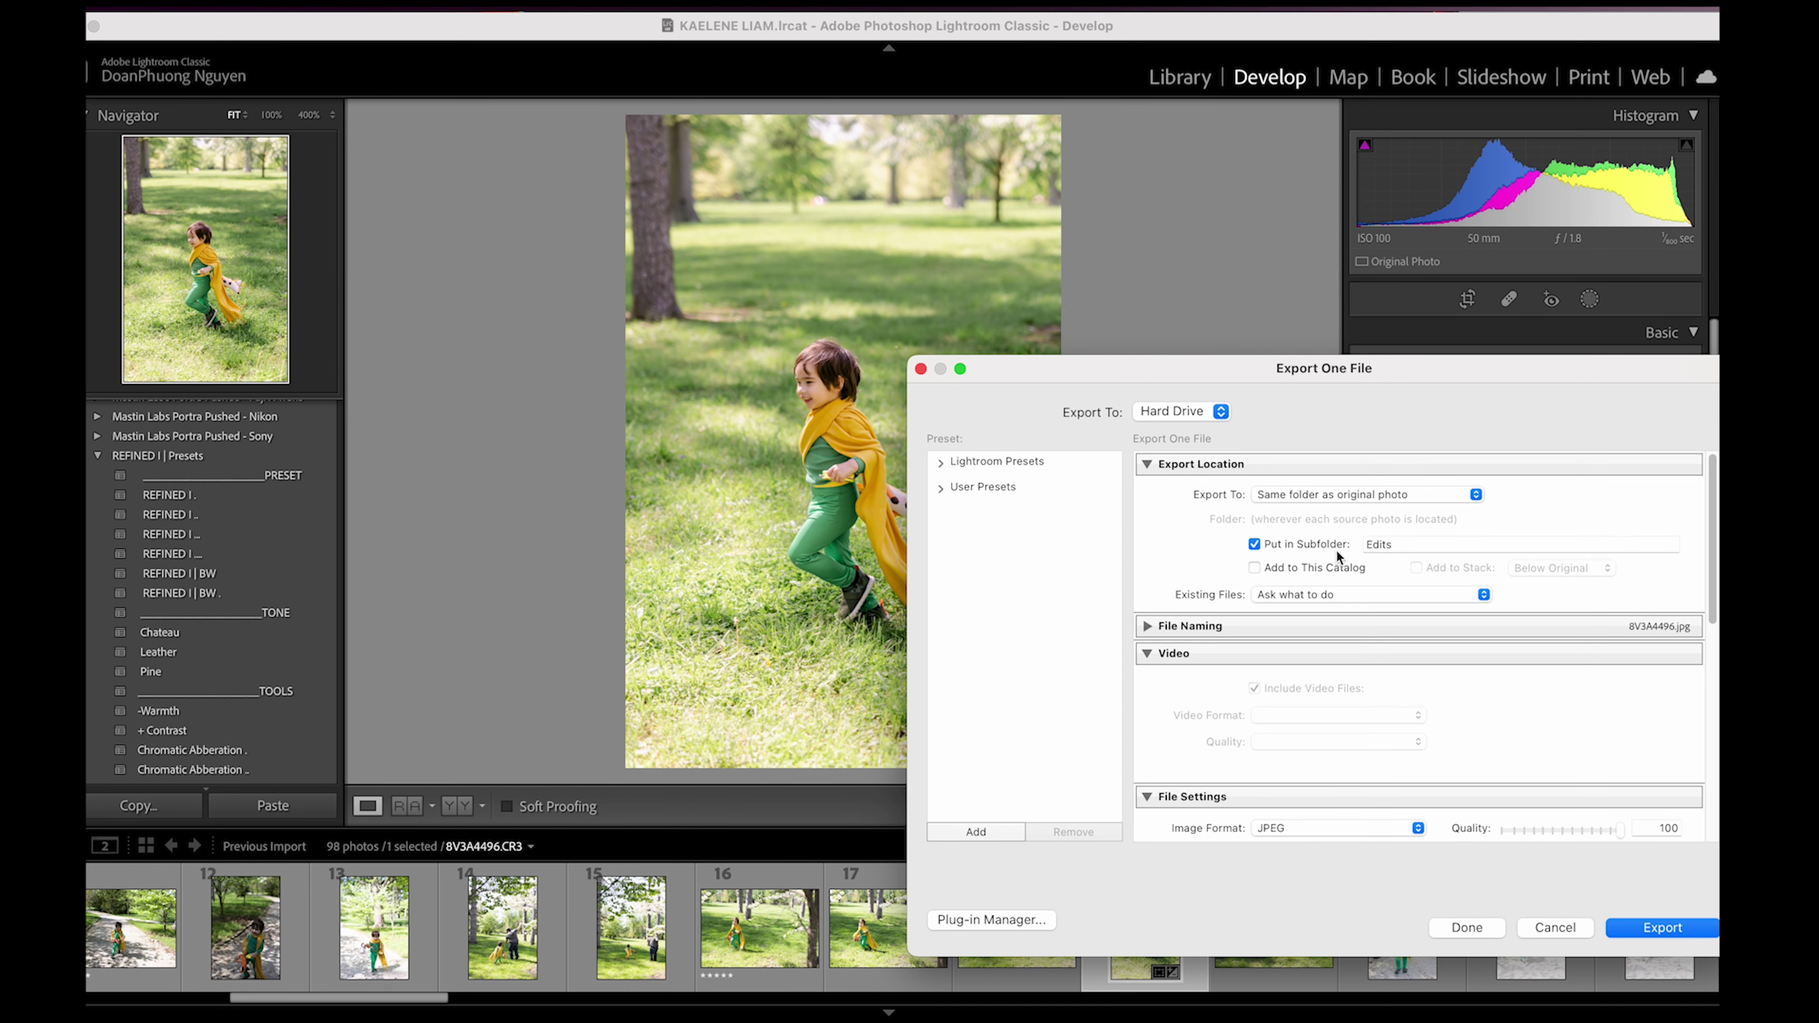
left_click(1658, 925)
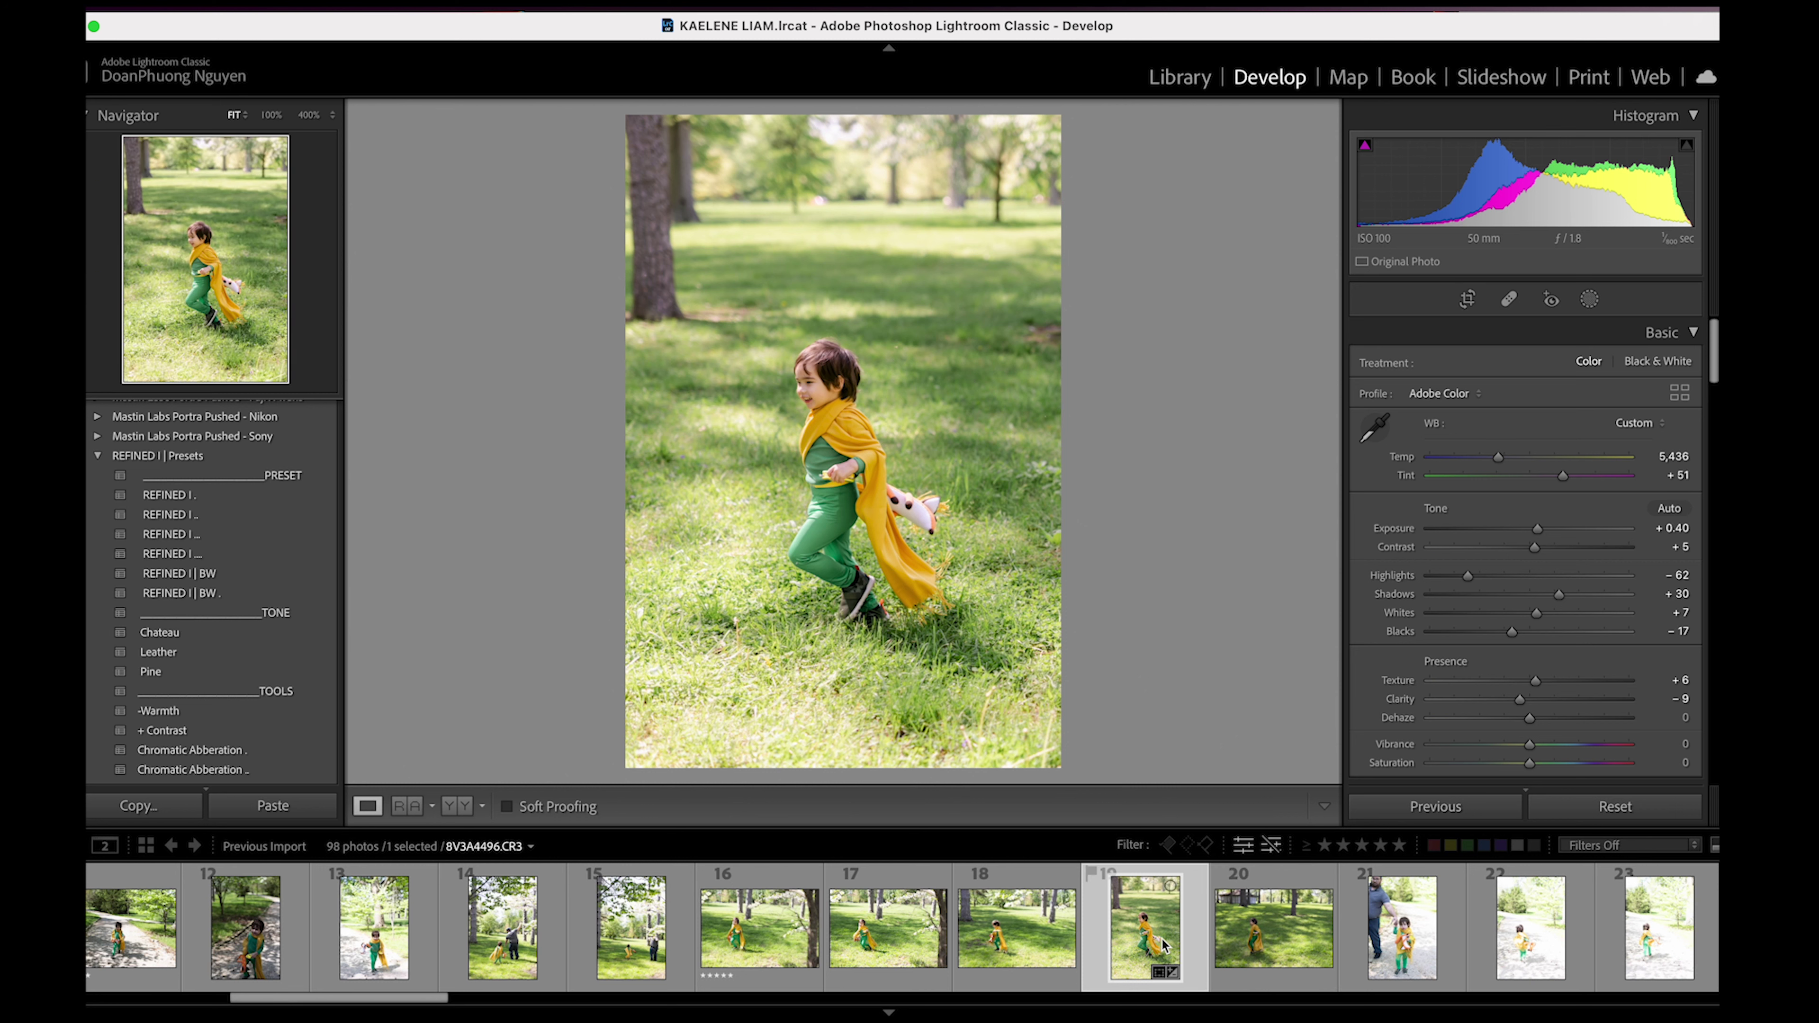
- Add photo 20 to the selection and synchronize photo 19's edits onto it, excluding crop
left_click(1275, 924, "super")
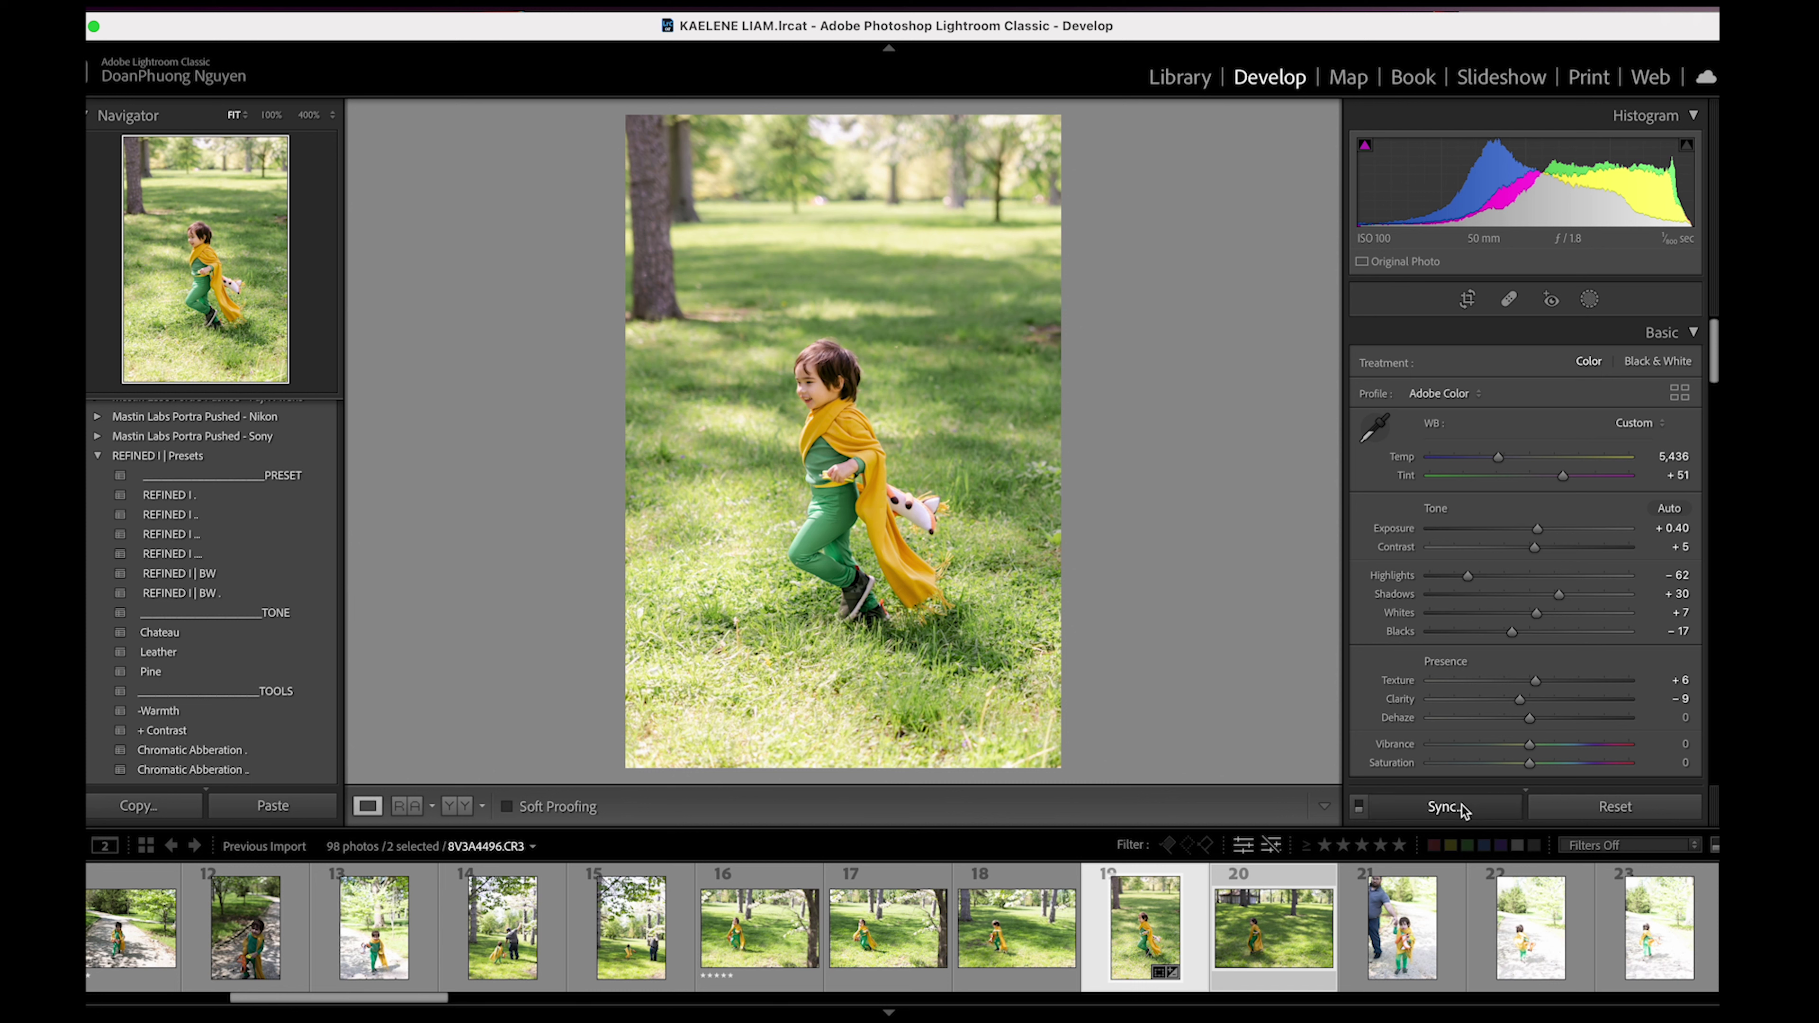
left_click(1461, 809)
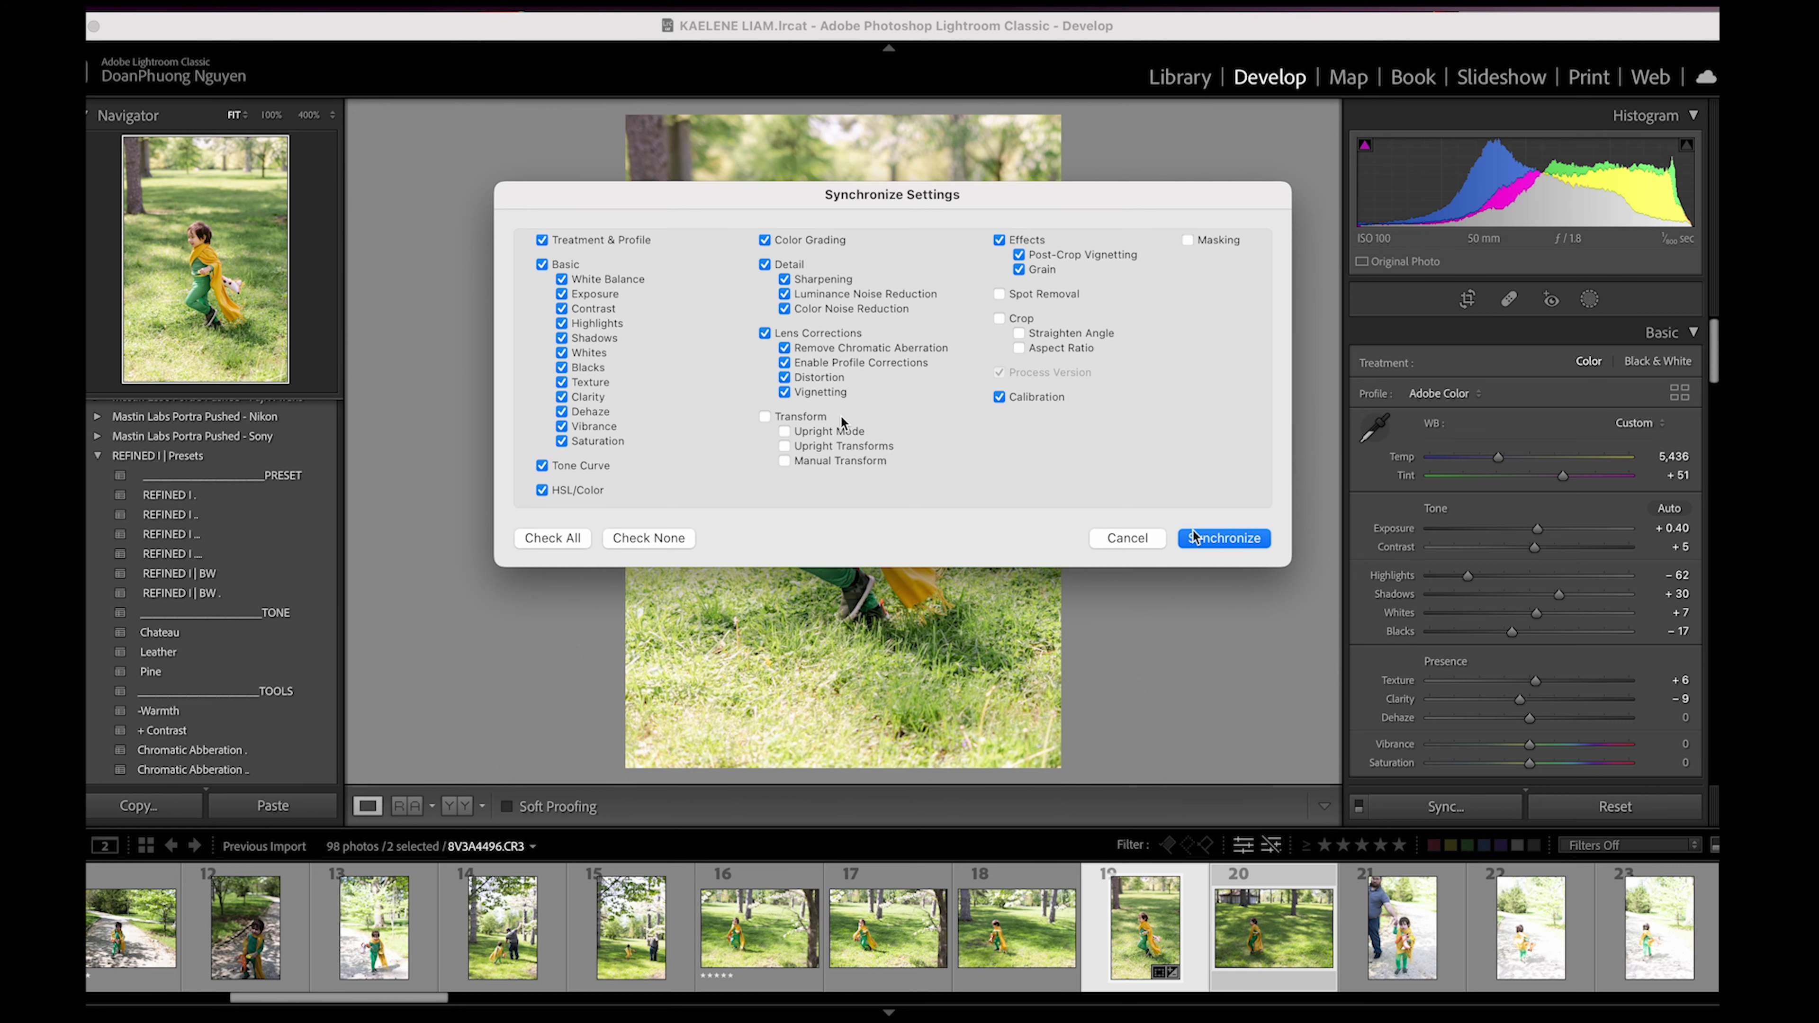
left_click(1222, 538)
left_click(1068, 960)
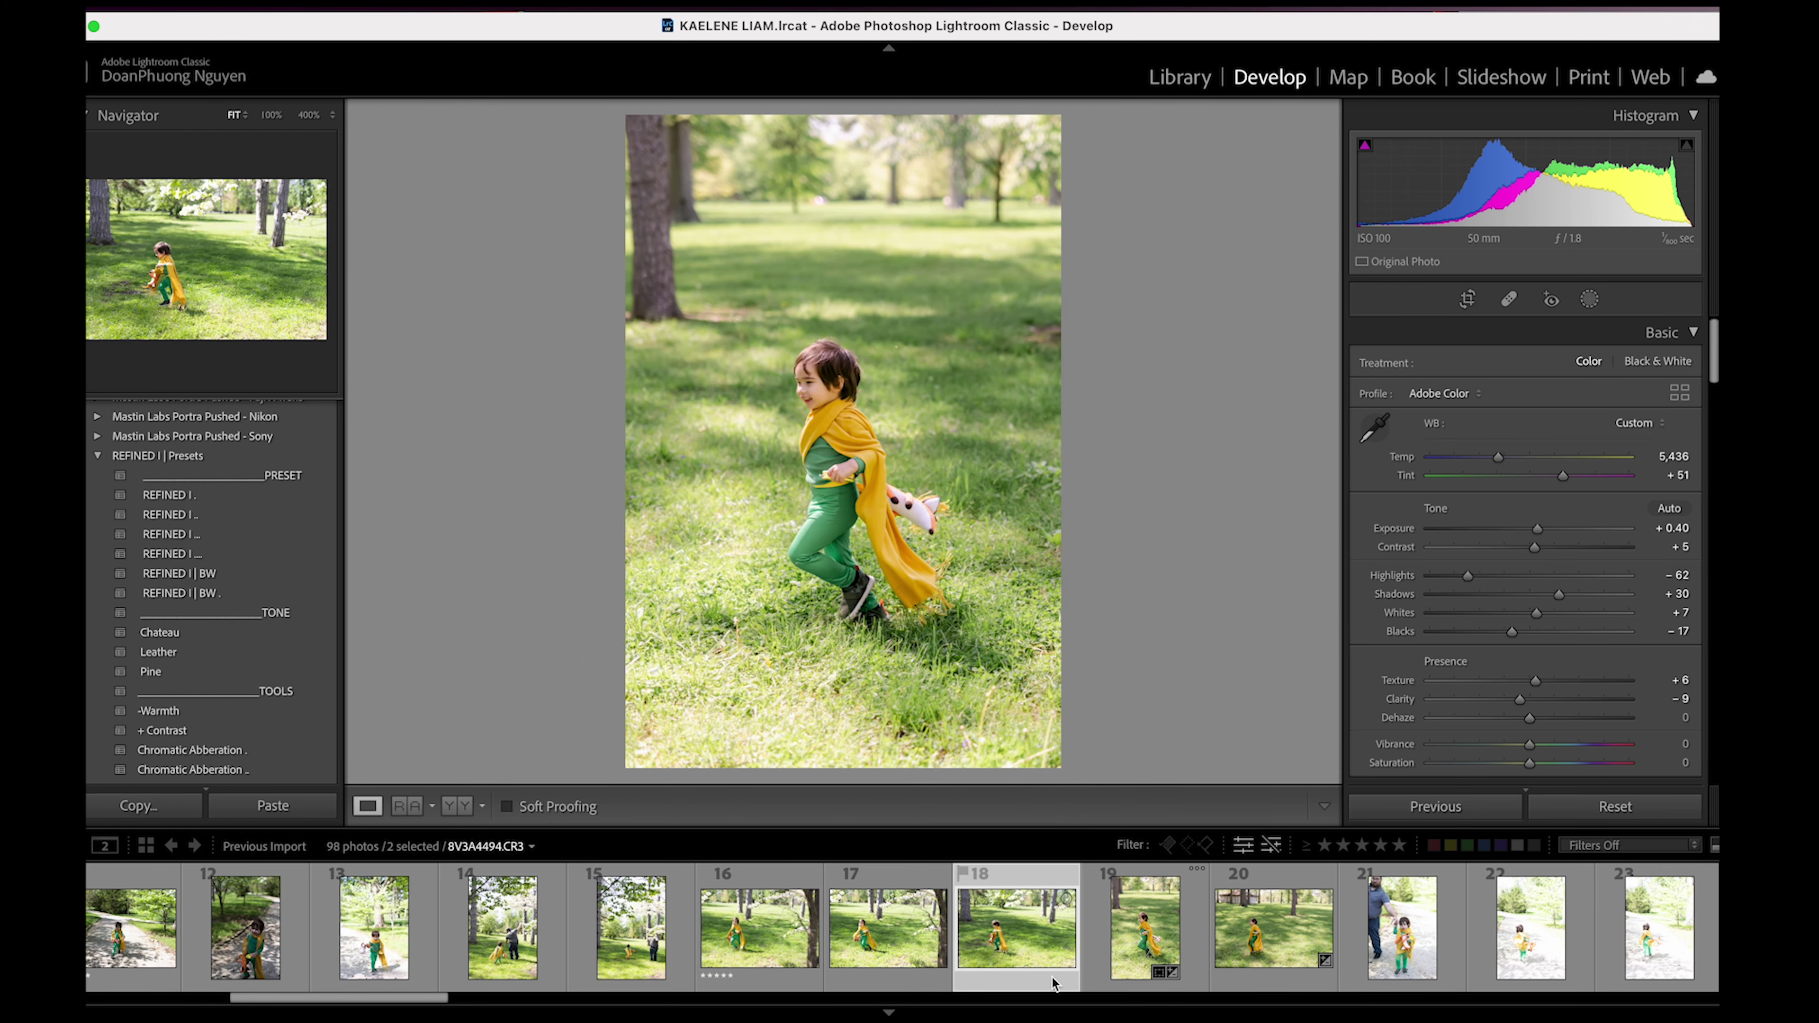
- Set photo 20's exposure to +0.85 and crop it to portrait, rotated −0.90°
left_click(1219, 951)
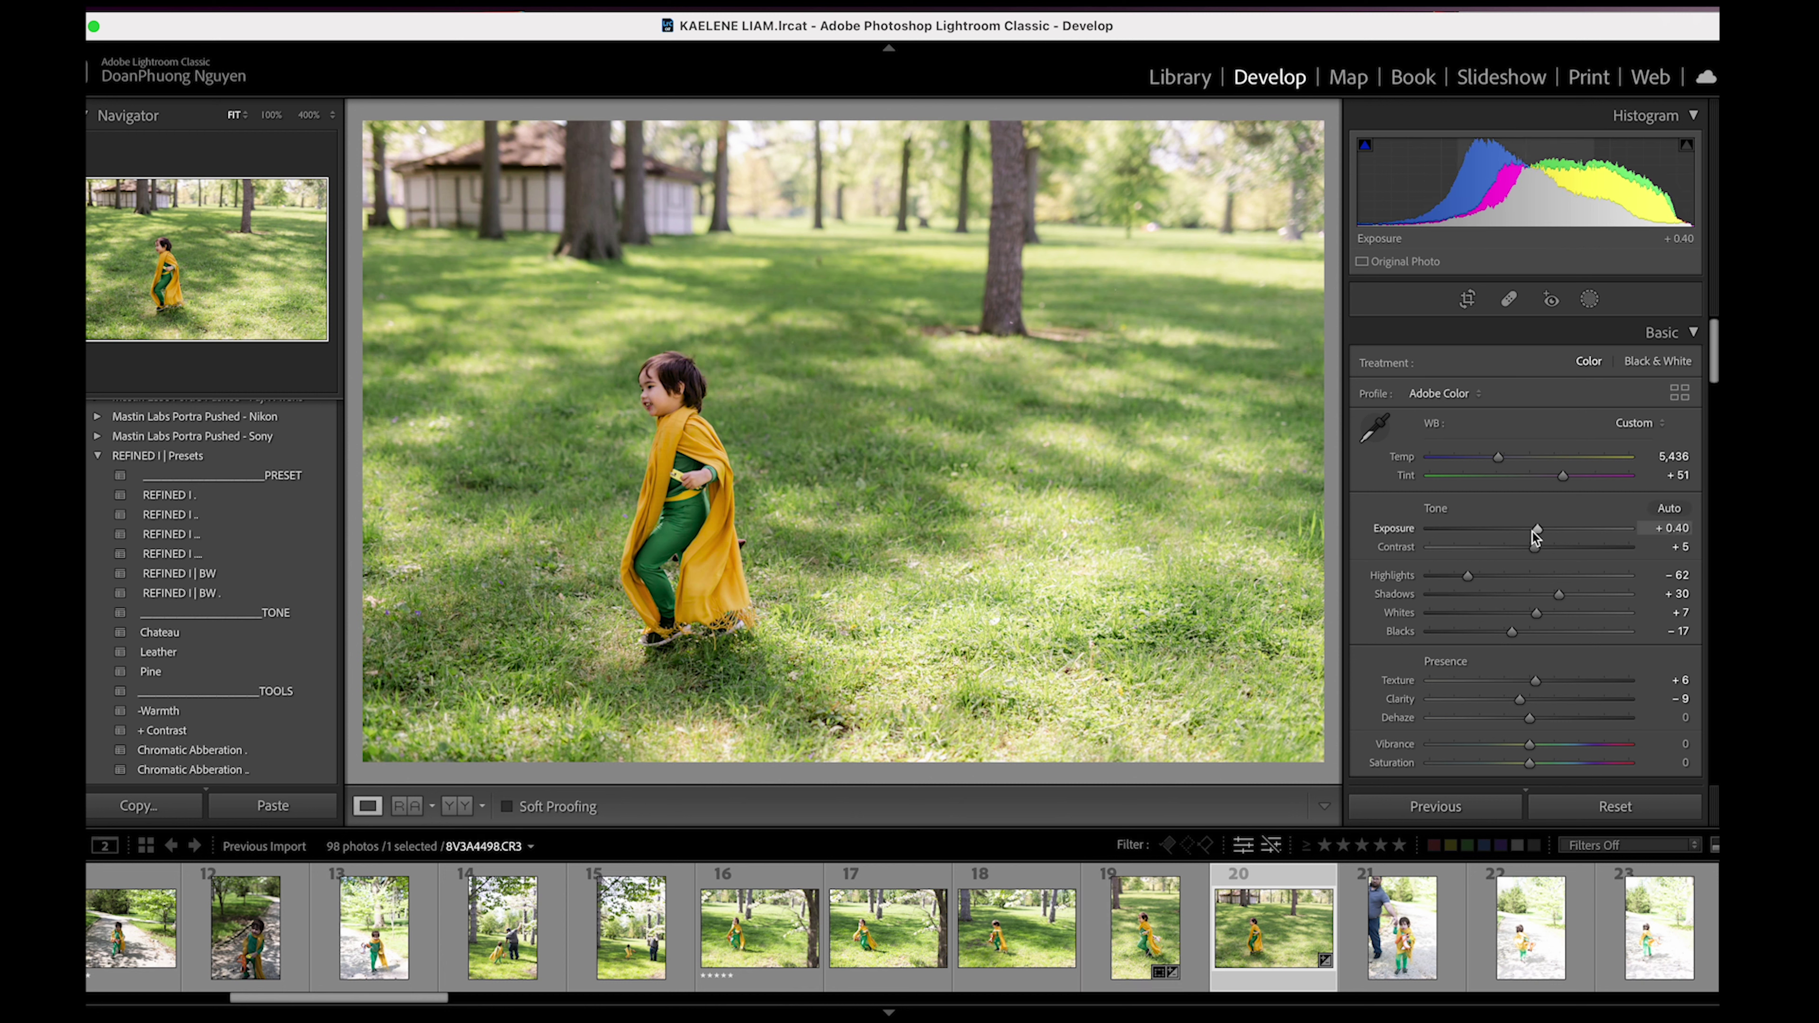
left_click_drag(1539, 531, 1547, 532)
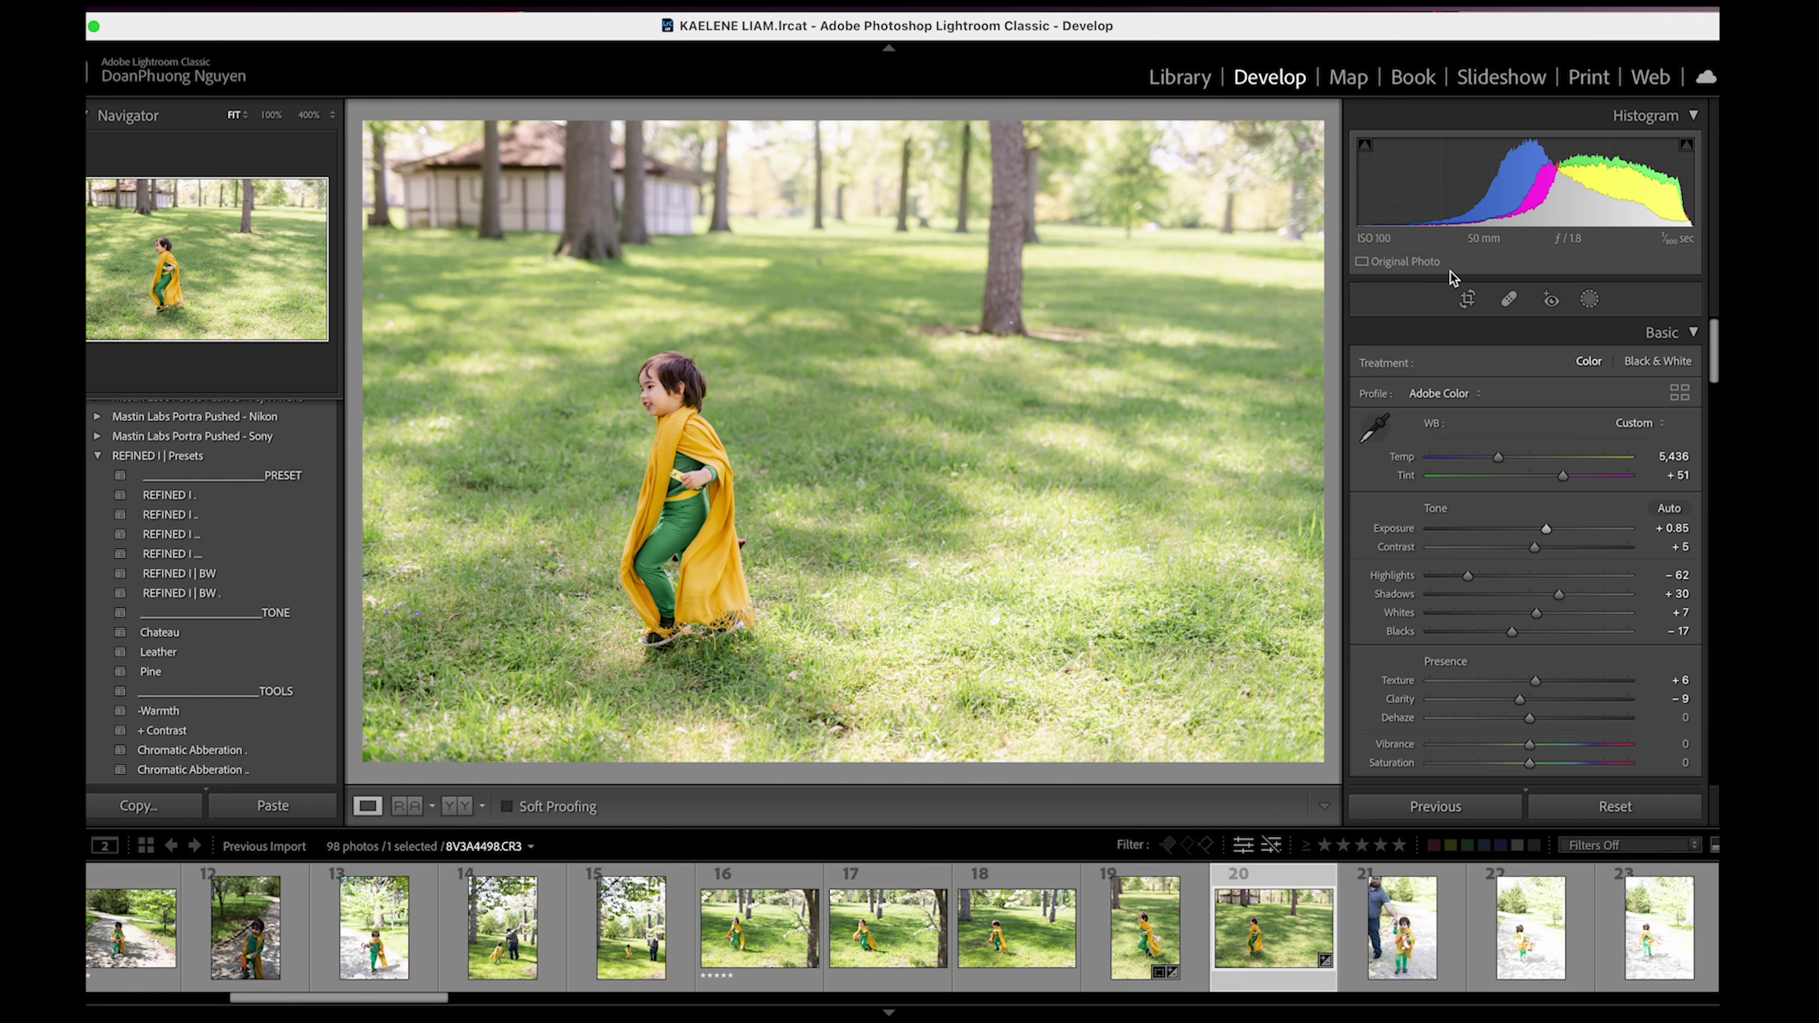
left_click(1468, 299)
key("x")
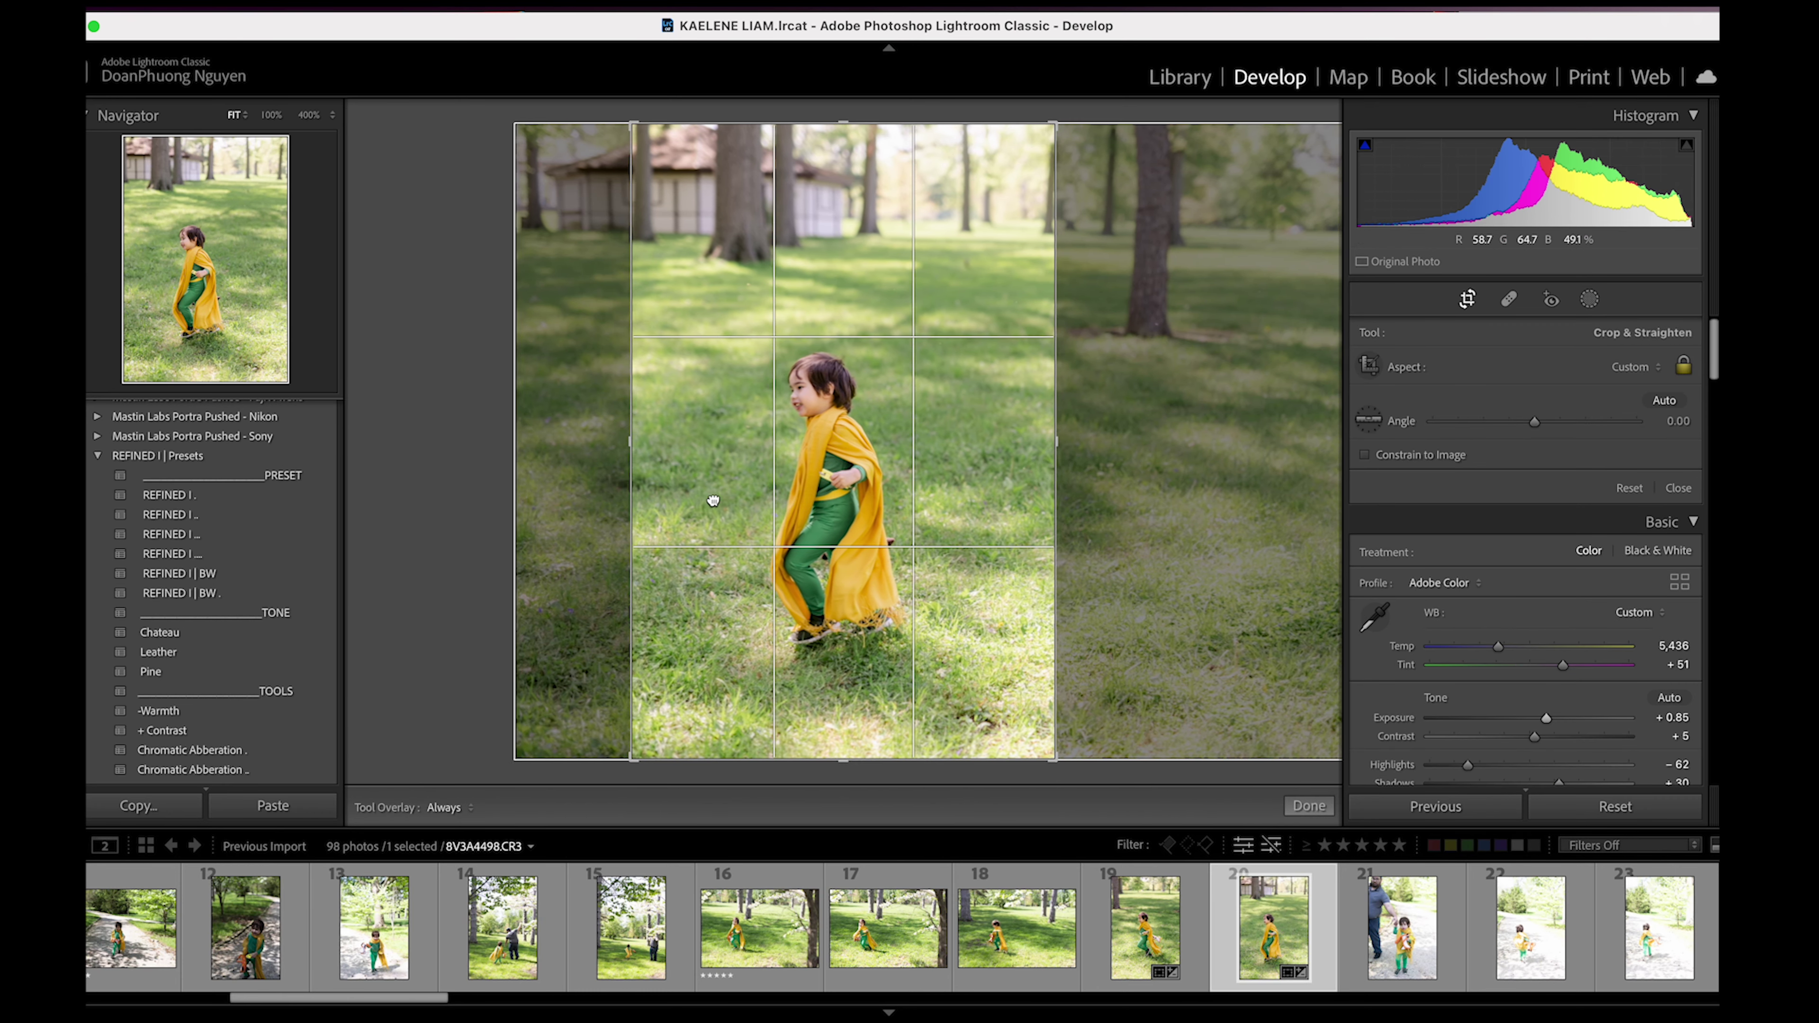
left_click_drag(1160, 458, 1144, 599)
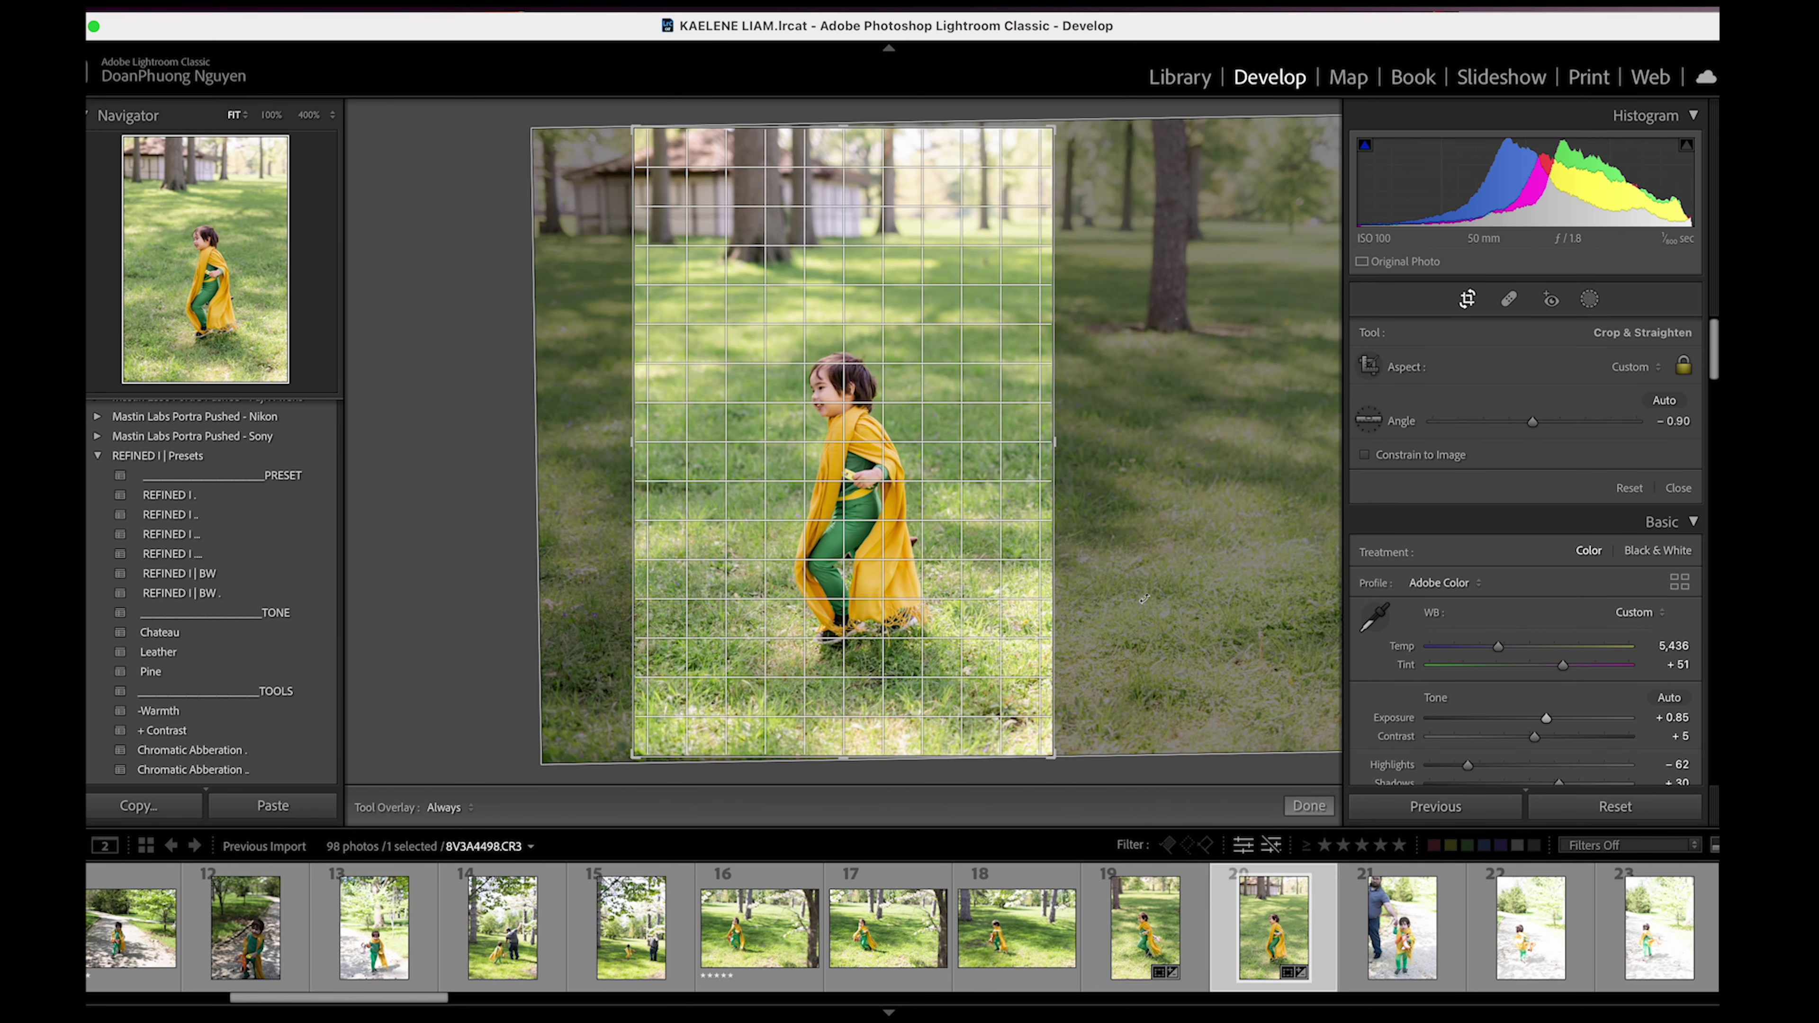
left_click(1309, 814)
- Select bench photo 37 in the filmstrip and apply the Favorites preset Noble Signature
scroll(1180, 940, "right", 4)
scroll(1167, 941, "right", 6)
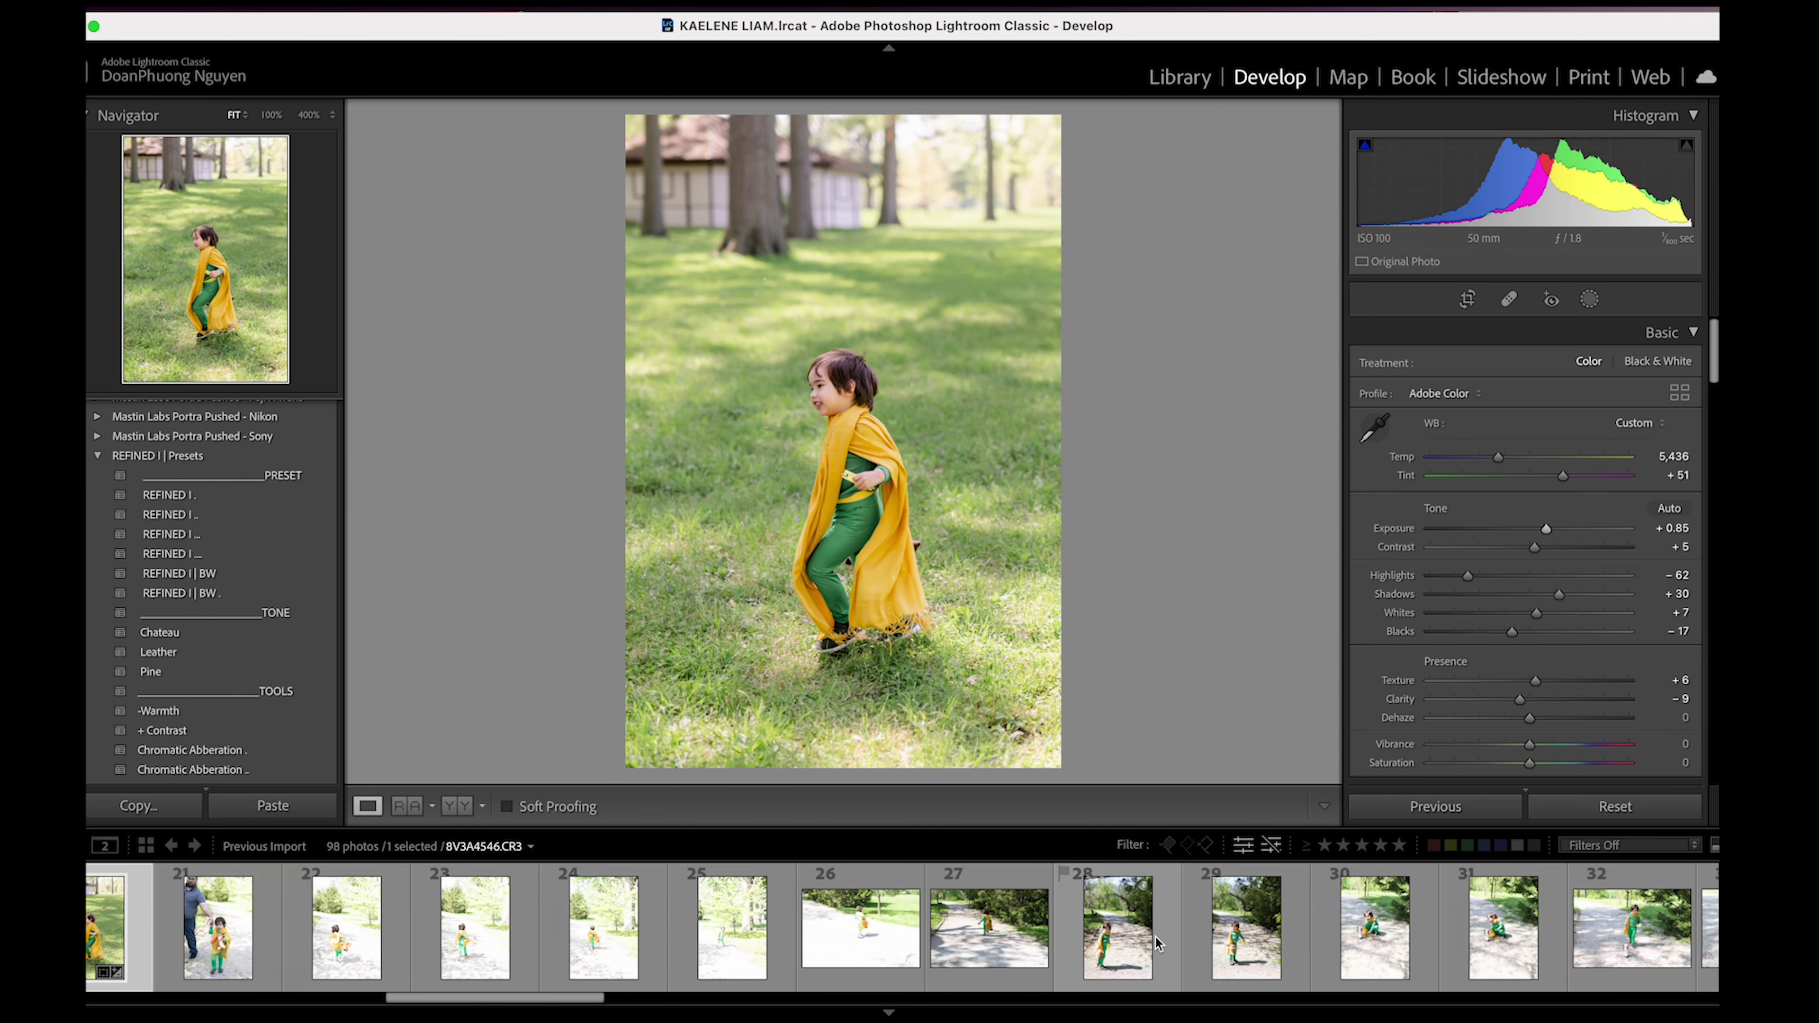
scroll(1154, 941, "right", 2)
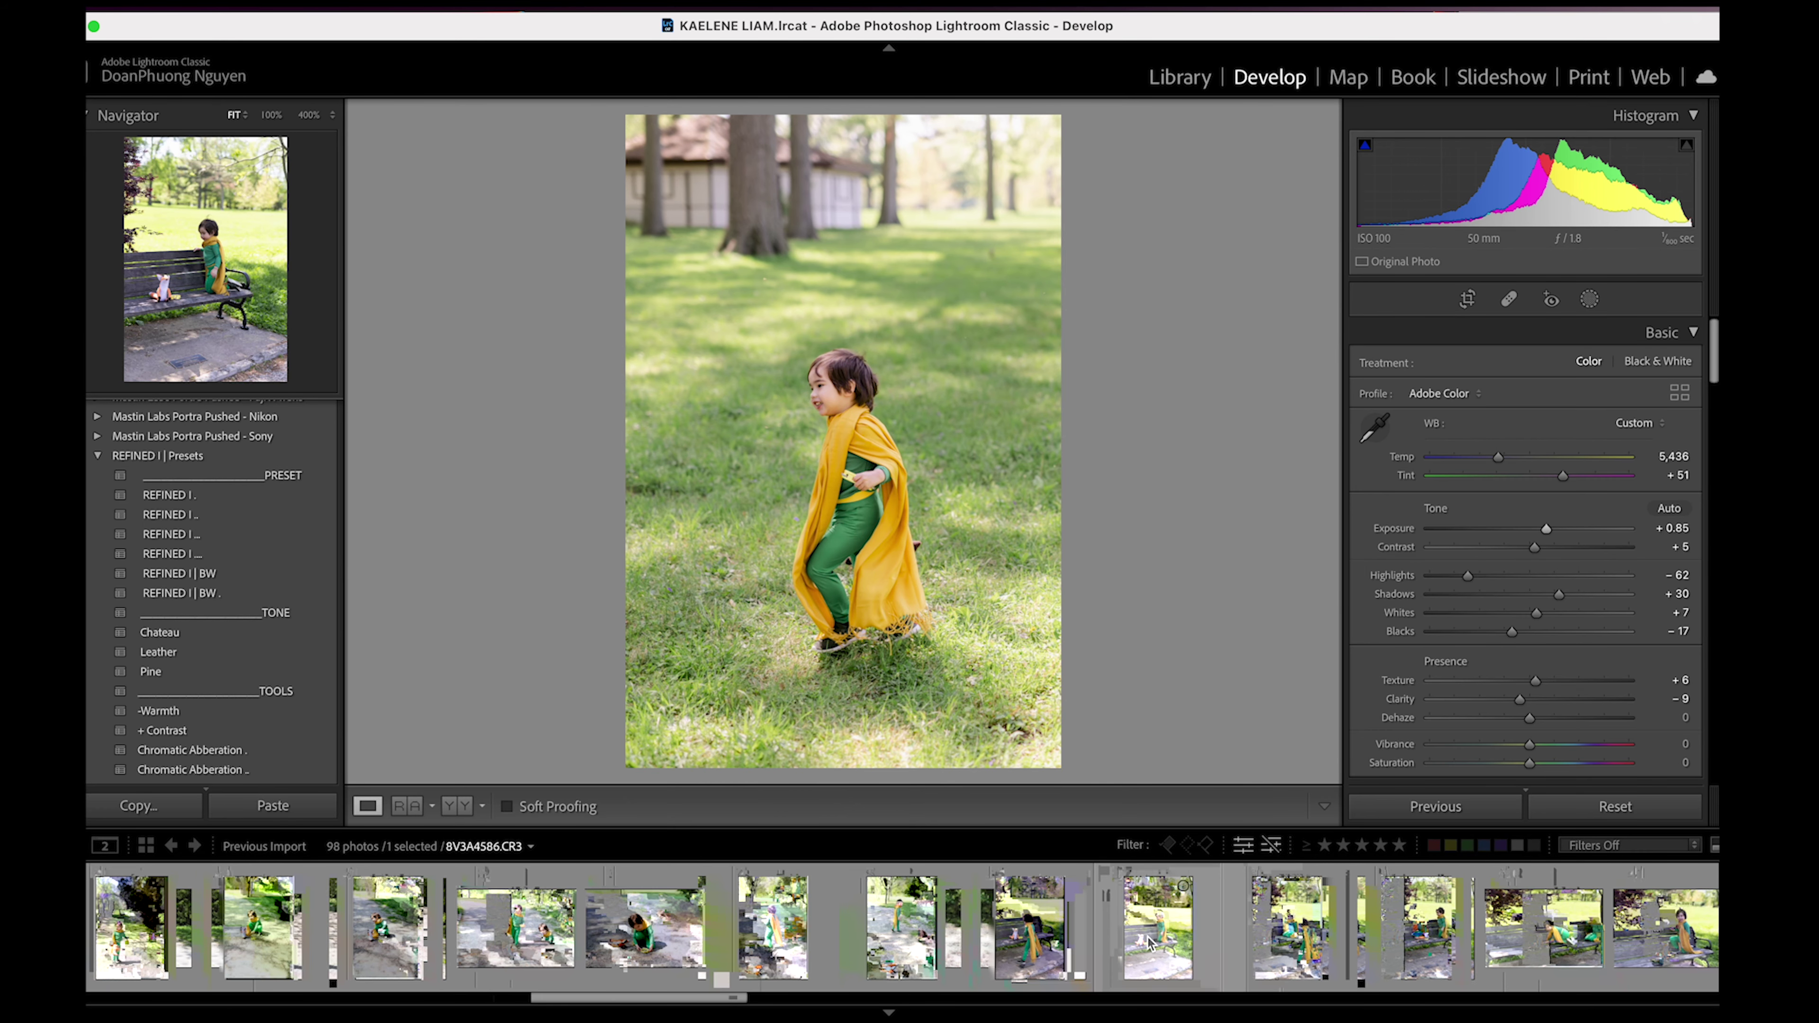
left_click(1157, 938)
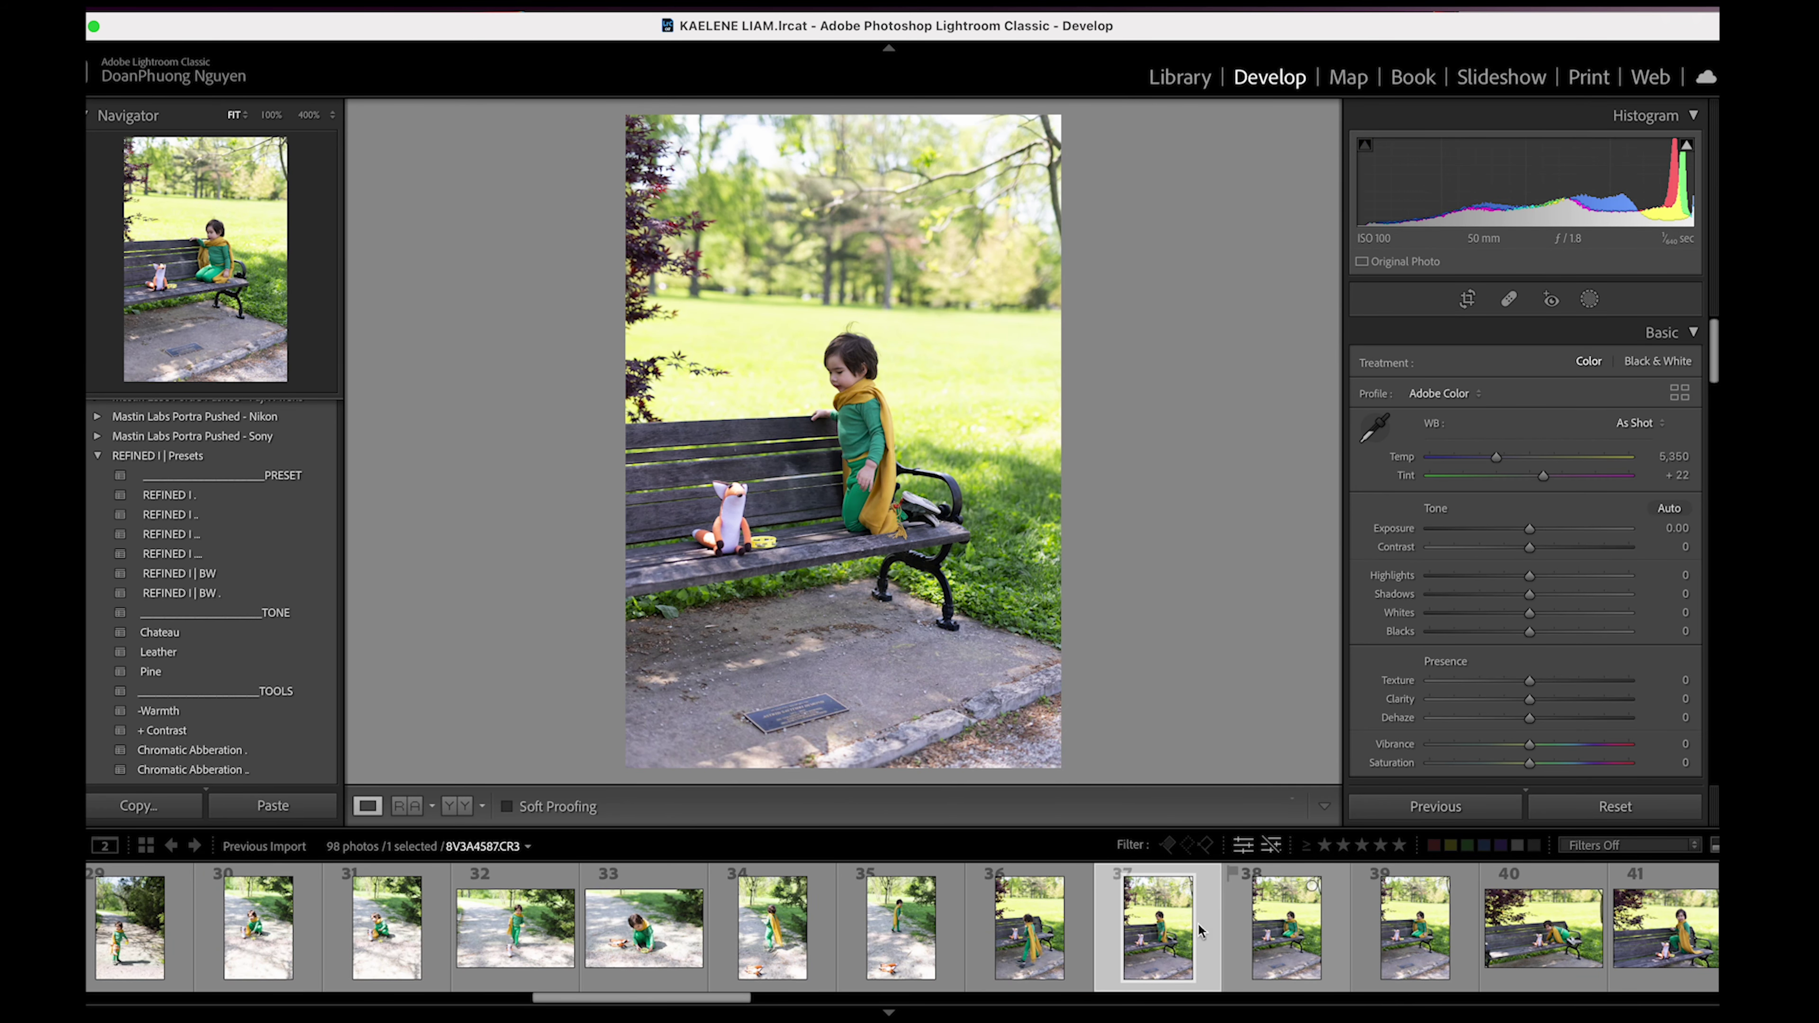
key("Right")
left_click(1154, 926)
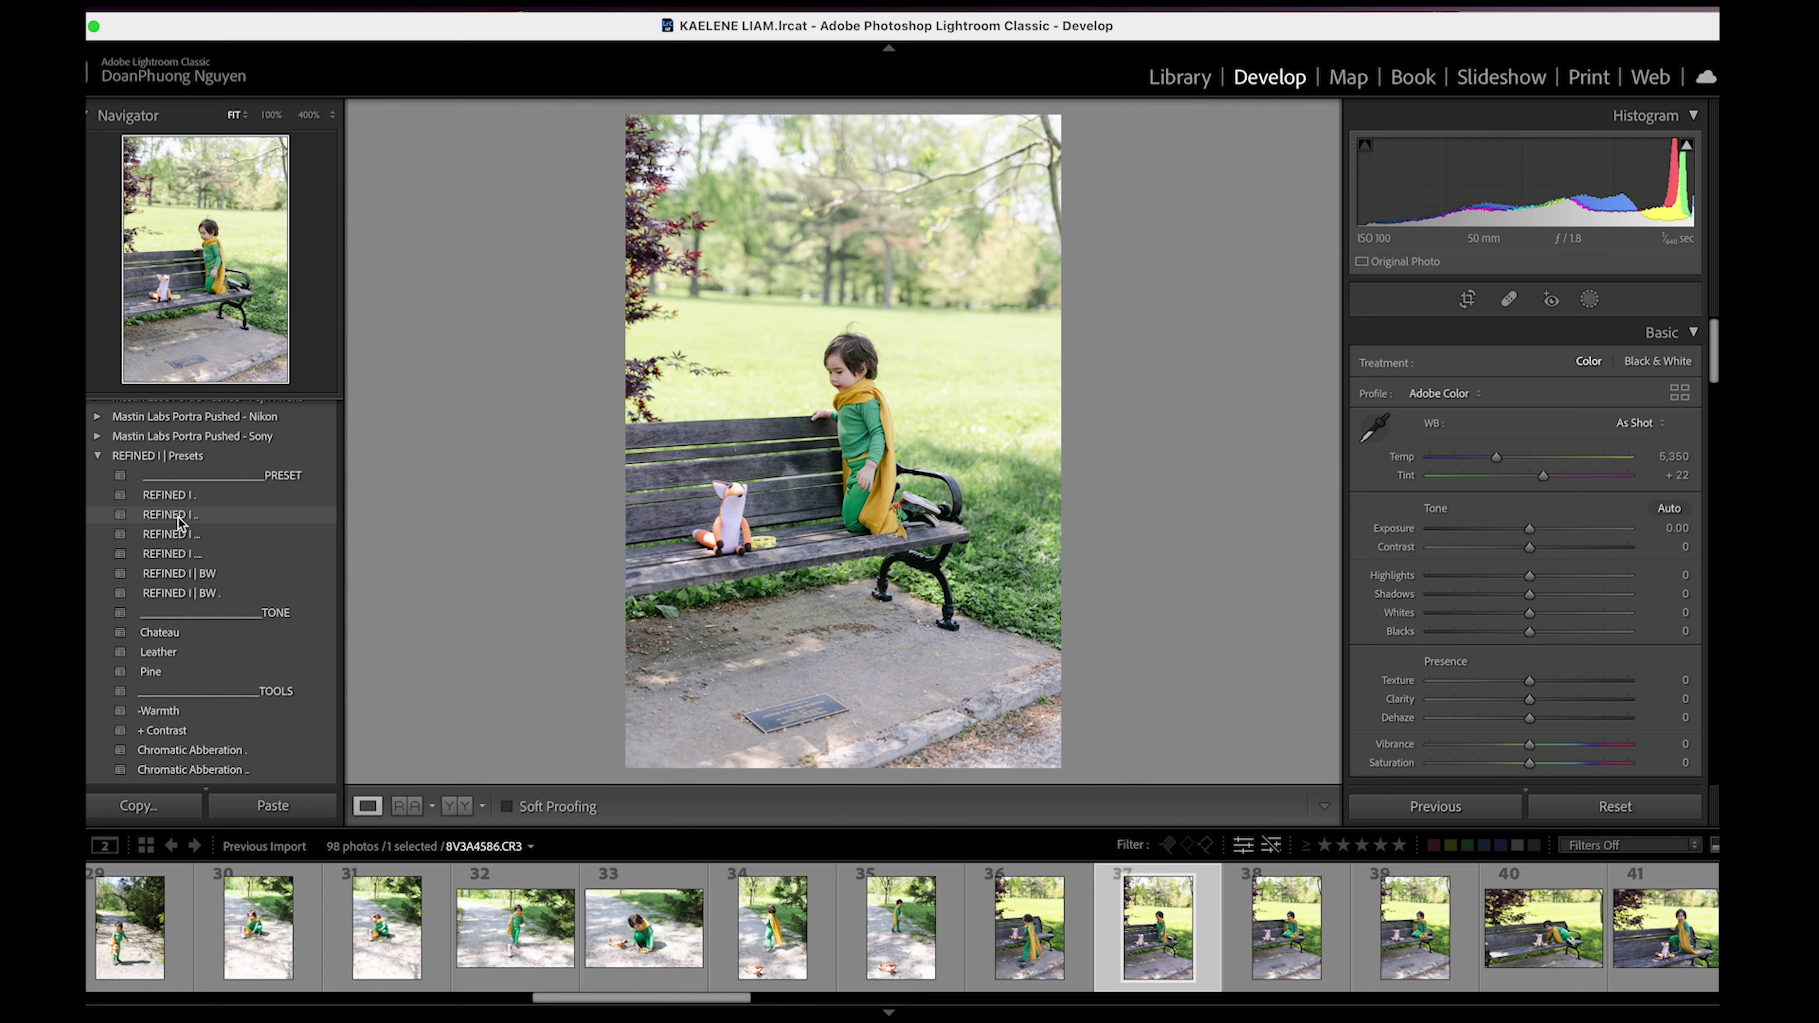
scroll(215, 502, "up", 15)
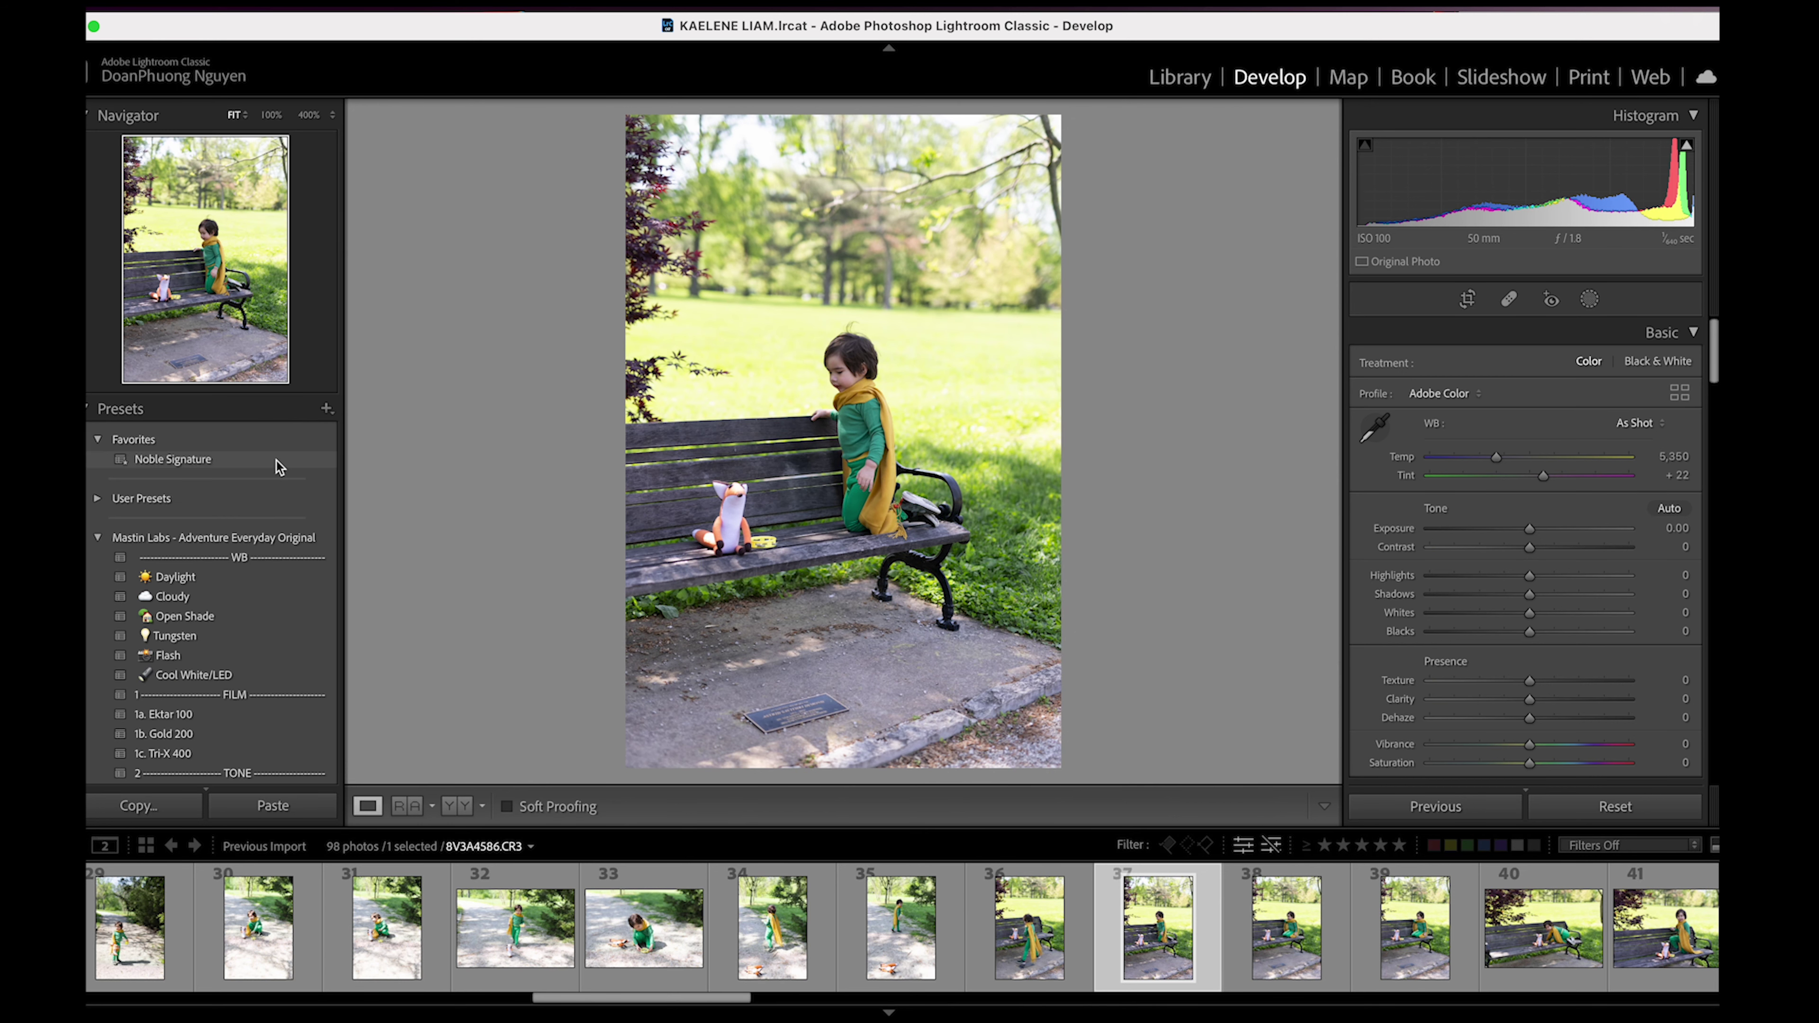
left_click(275, 461)
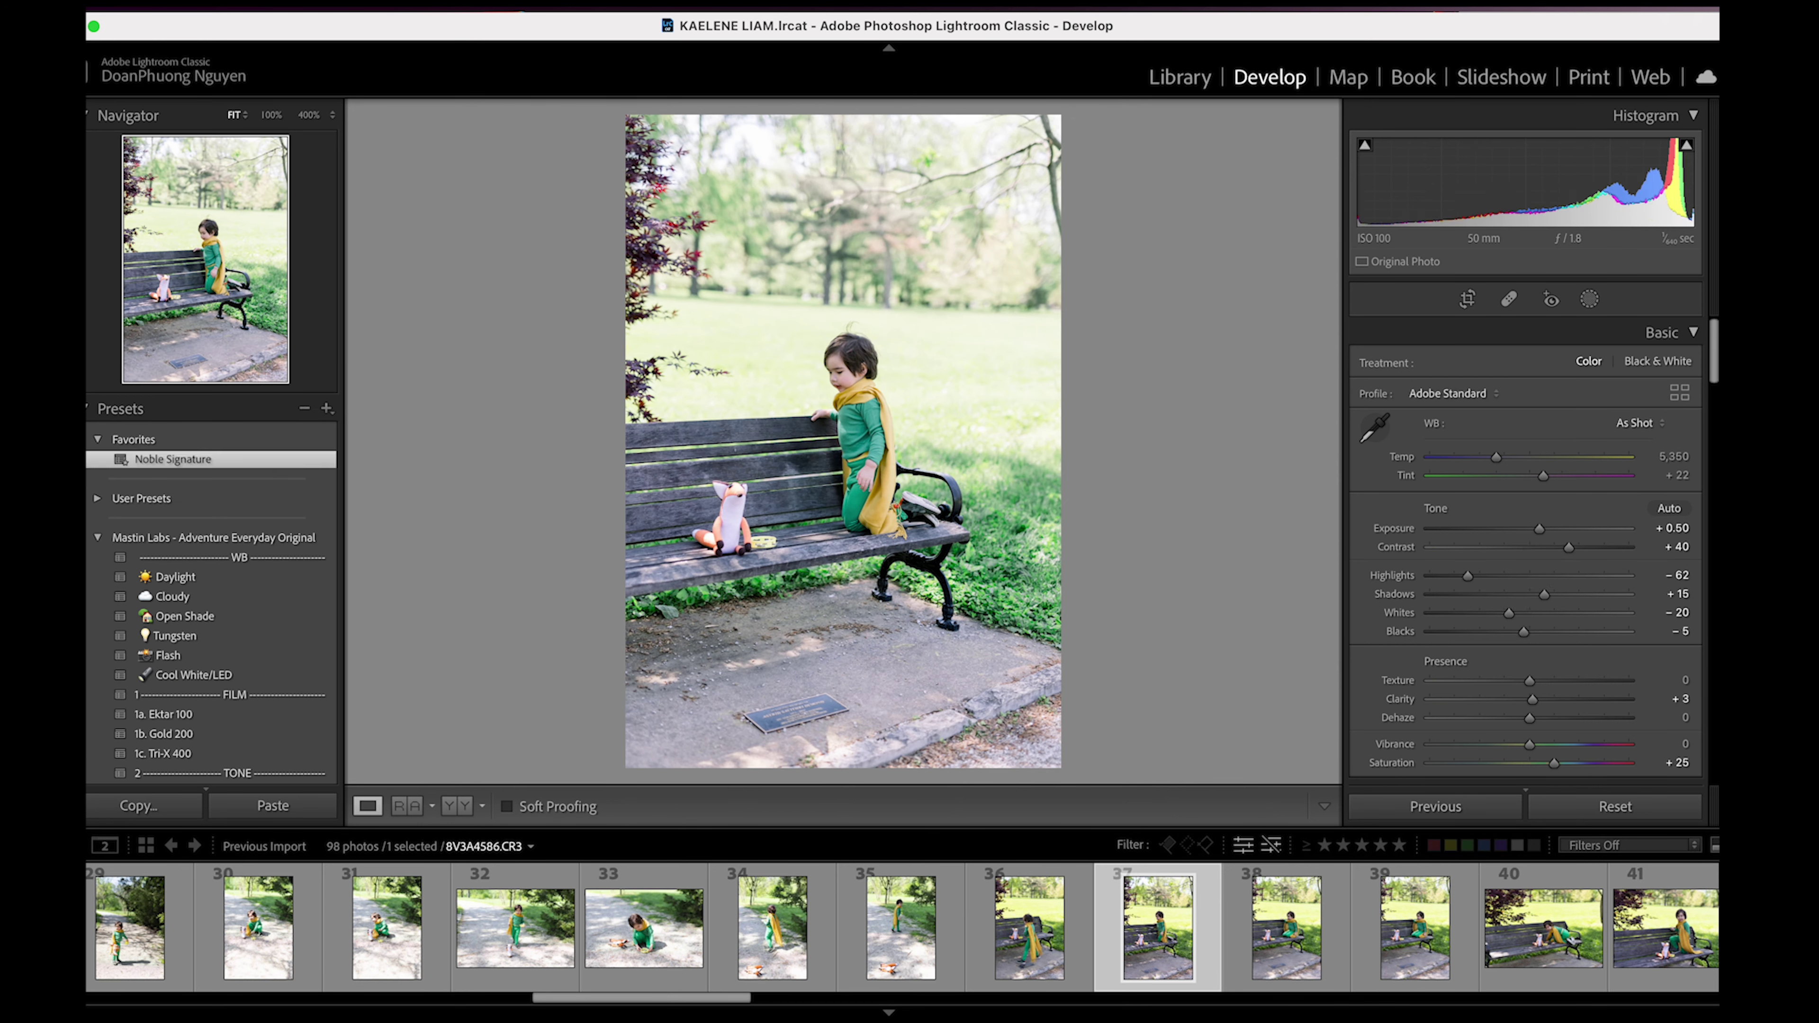
- Set Temp to 7,006 and Tint to +27, then tighten the crop around the toddler
left_click_drag(1499, 460, 1529, 459)
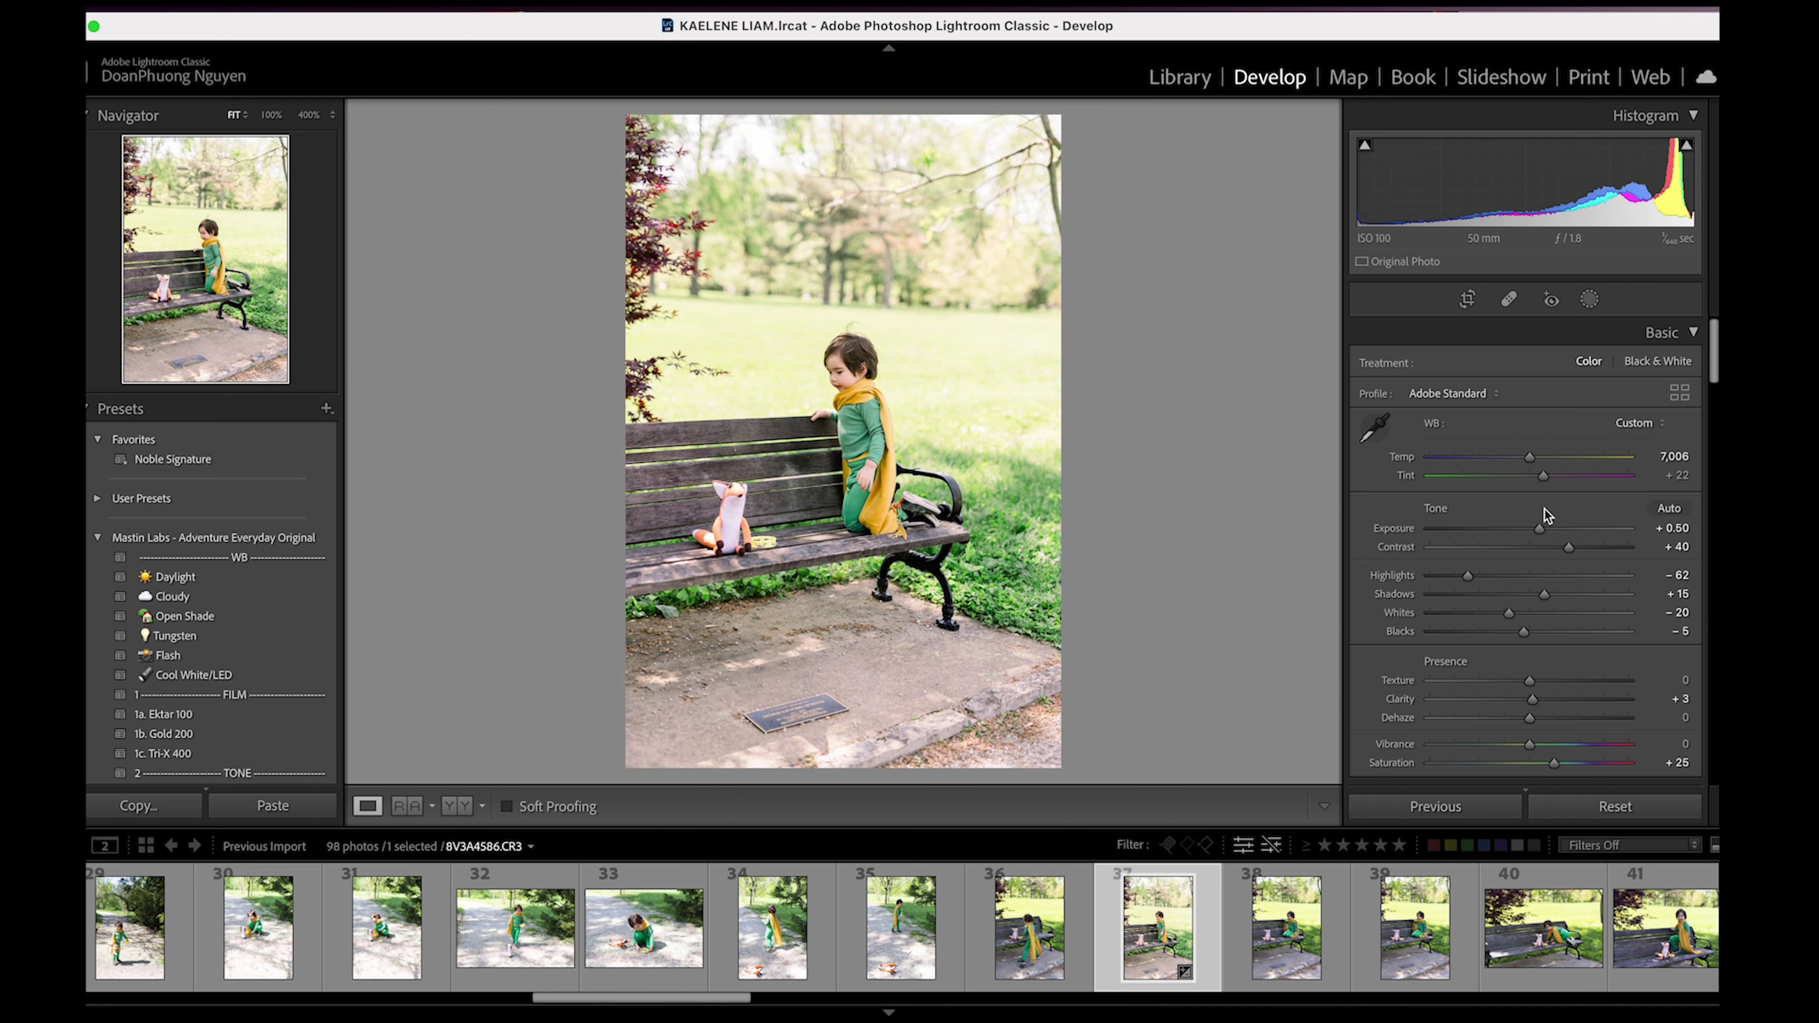
left_click_drag(1545, 477, 1538, 531)
left_click(1467, 299)
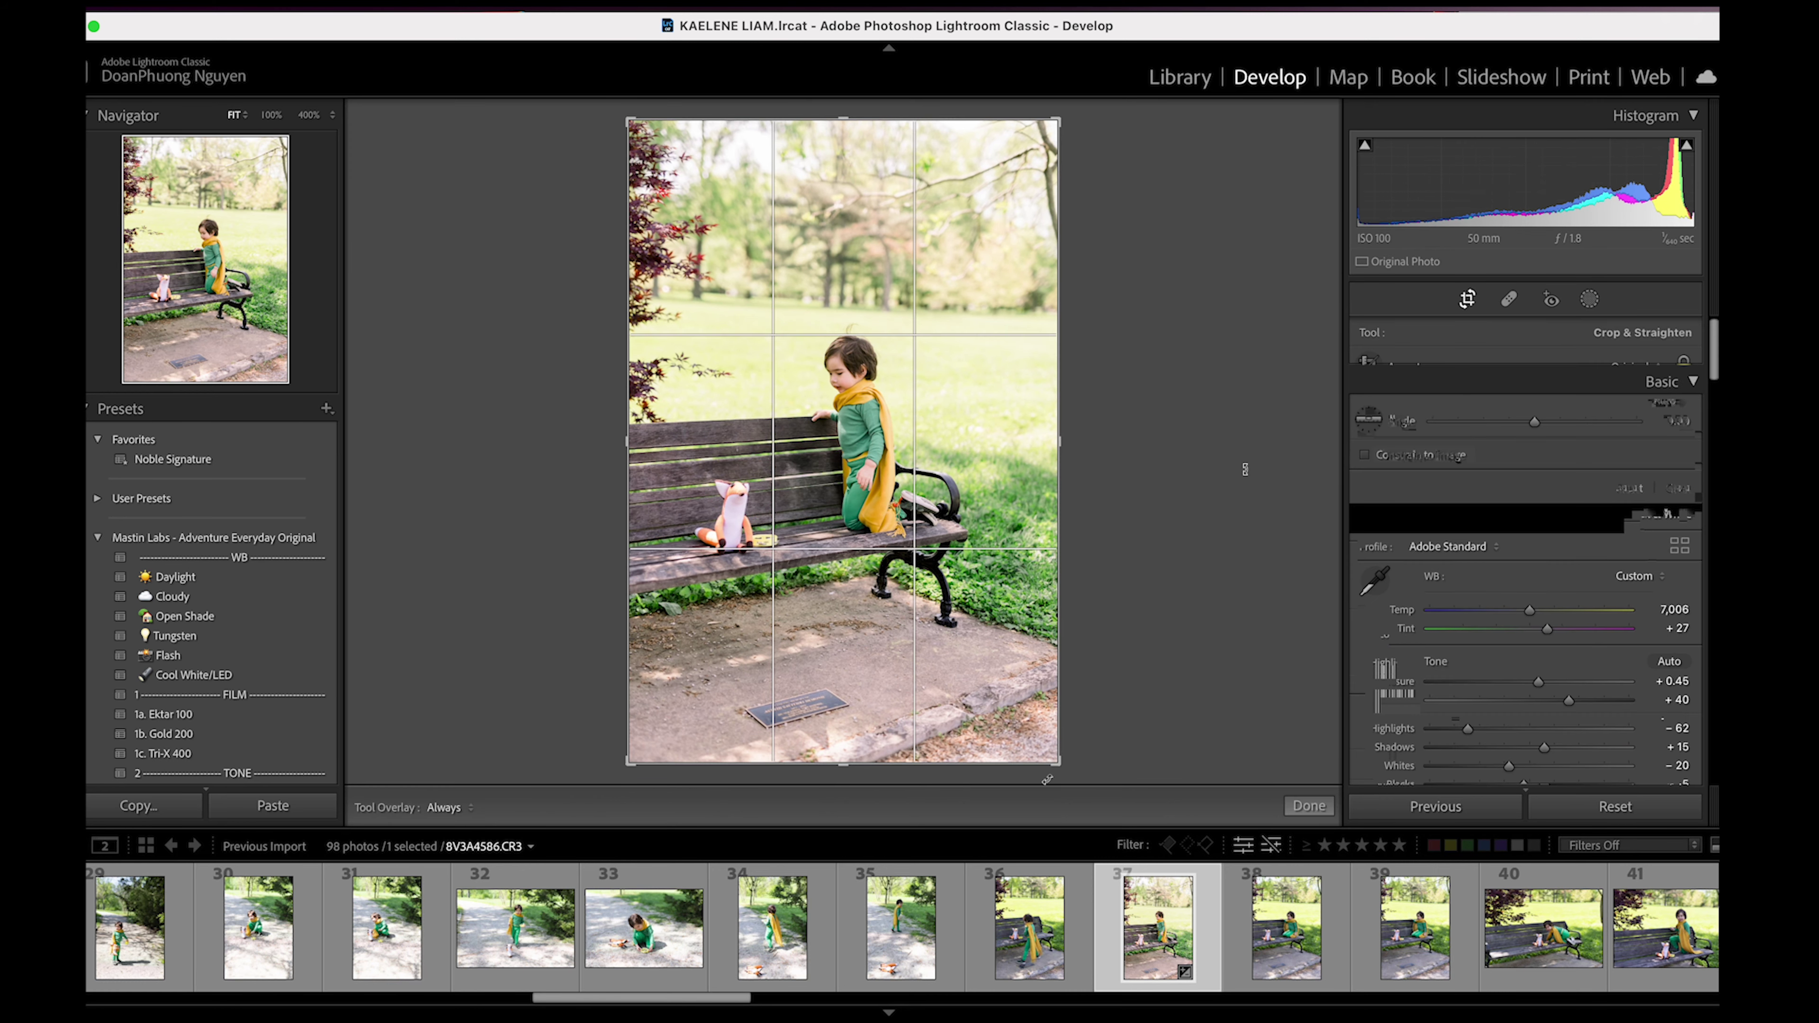
left_click_drag(1058, 763, 1058, 670)
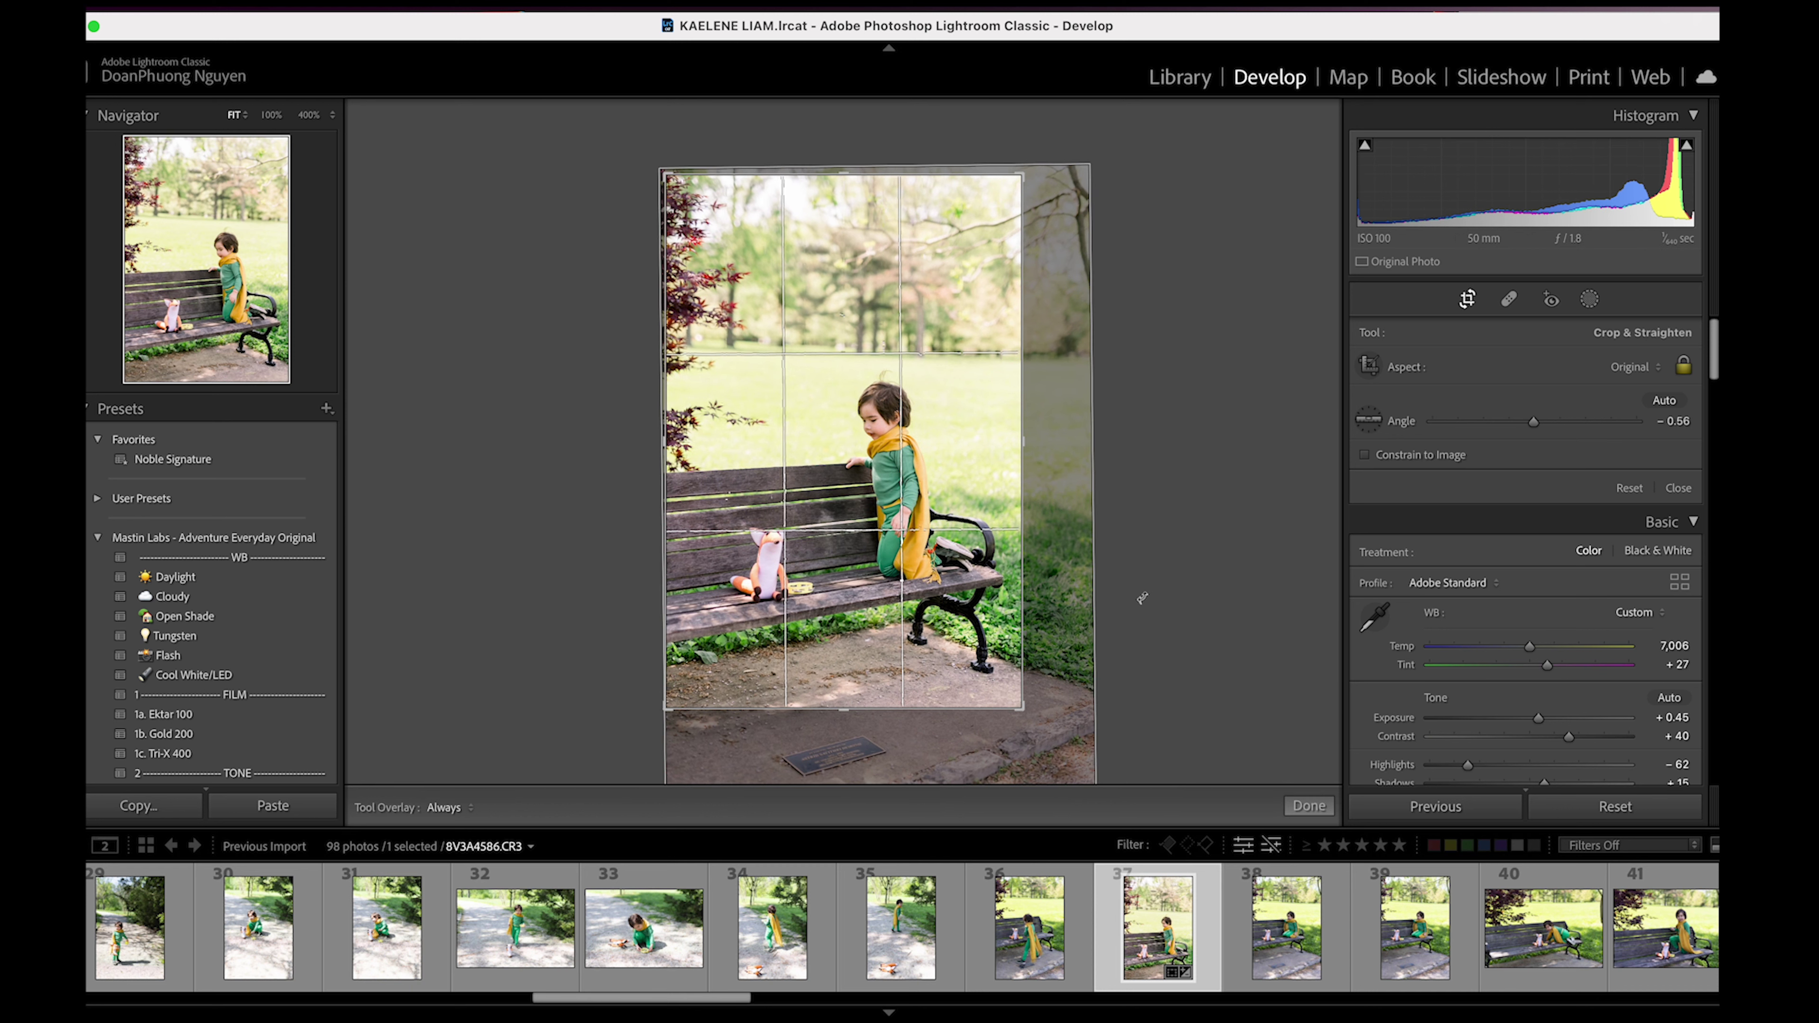
left_click(1308, 805)
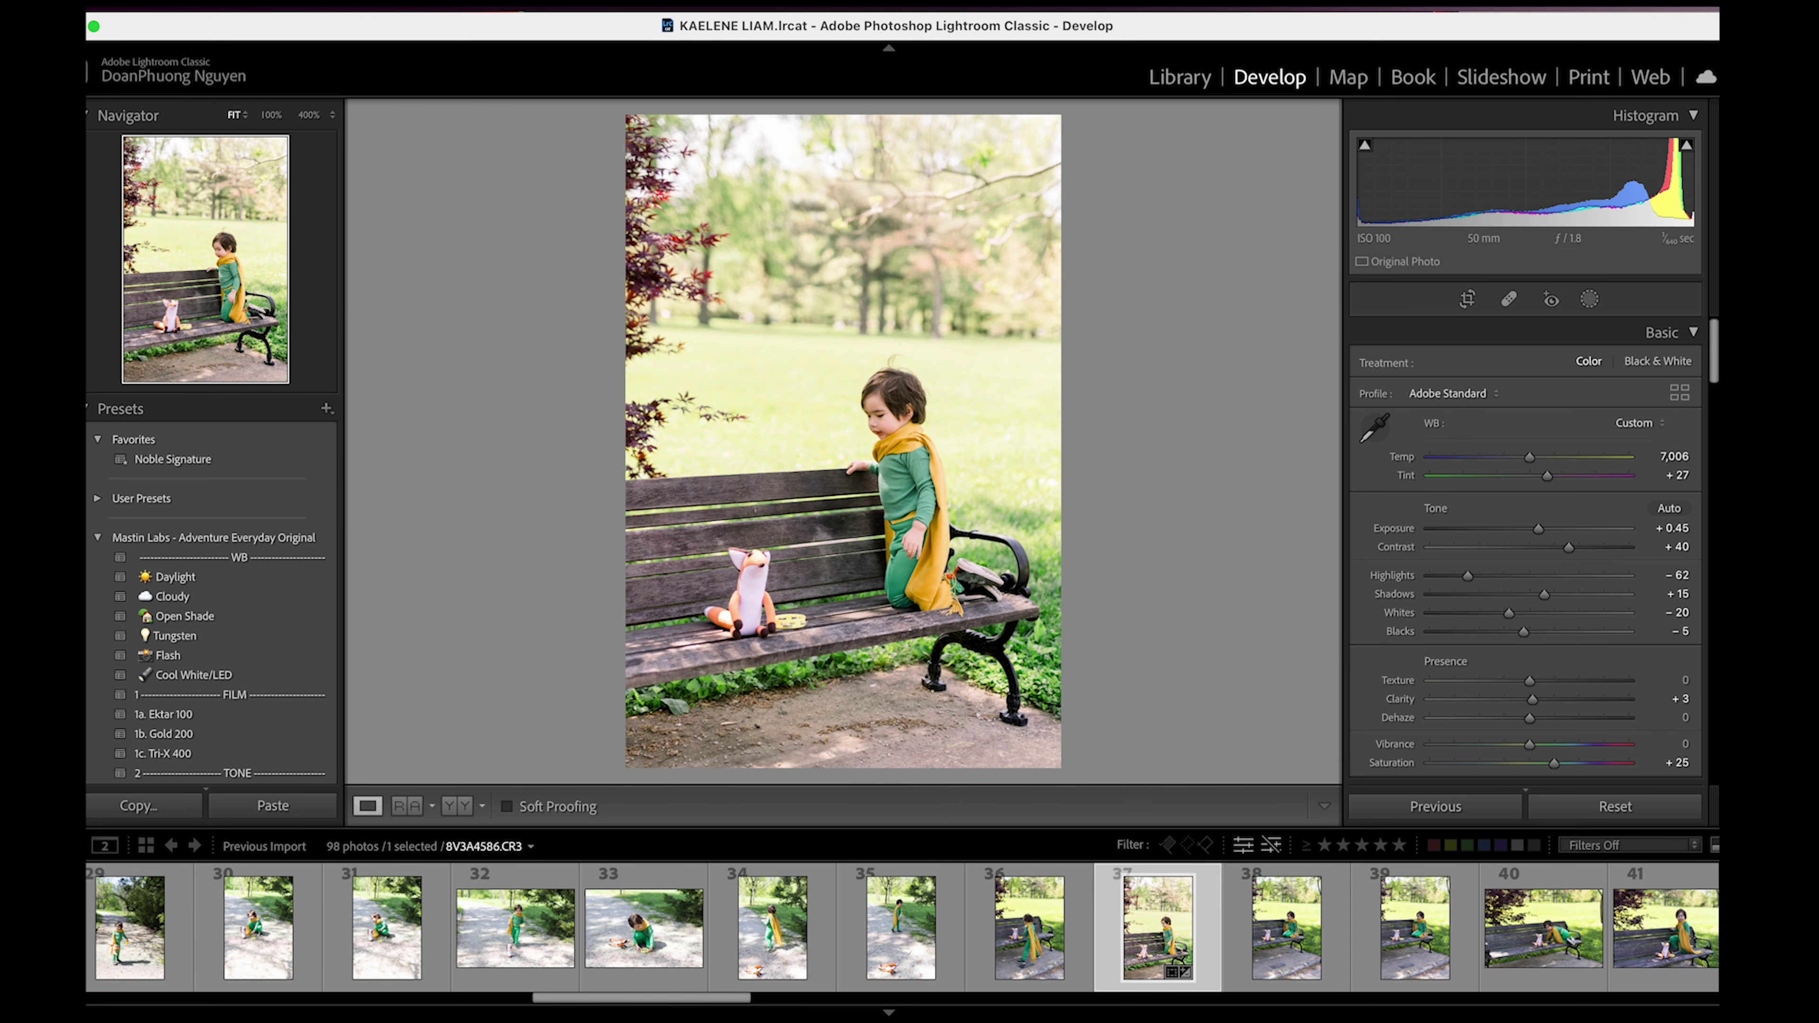
- Reset Grain Amount to 0 and set Exposure to +0.50
left_click_drag(1717, 343, 1701, 705)
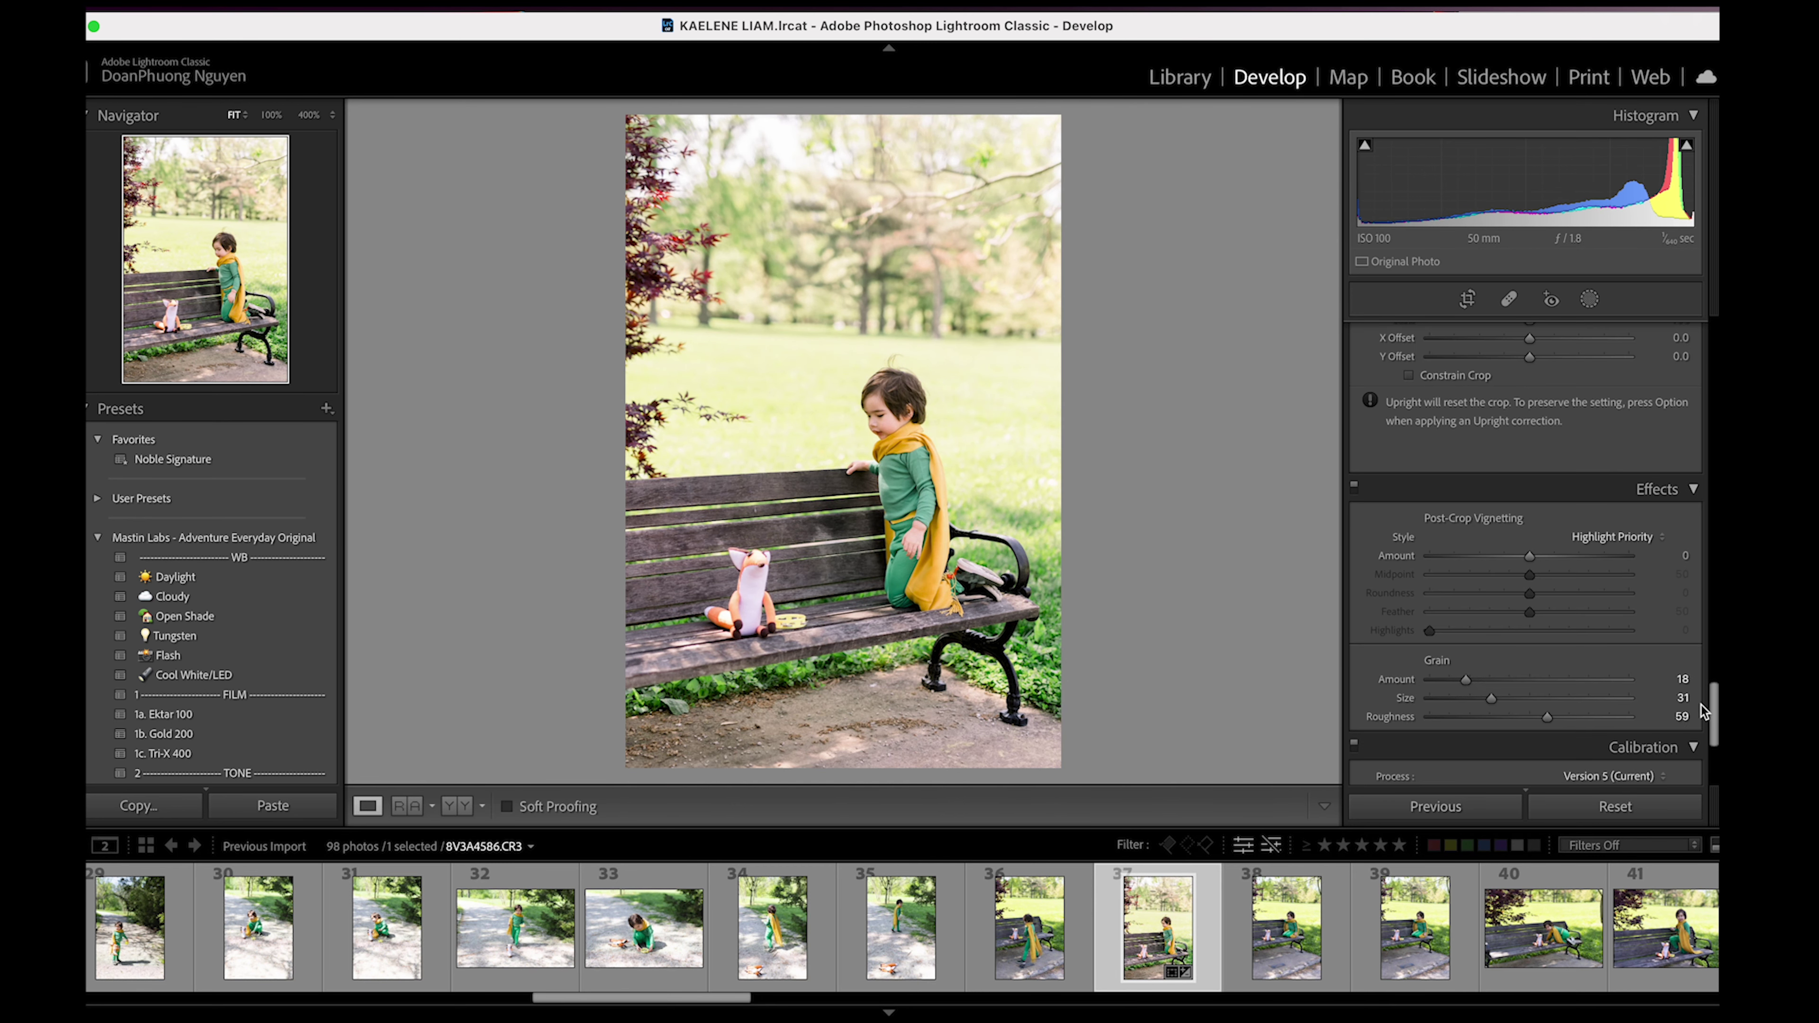
double_click(1441, 674)
scroll(1563, 700, "up", 15)
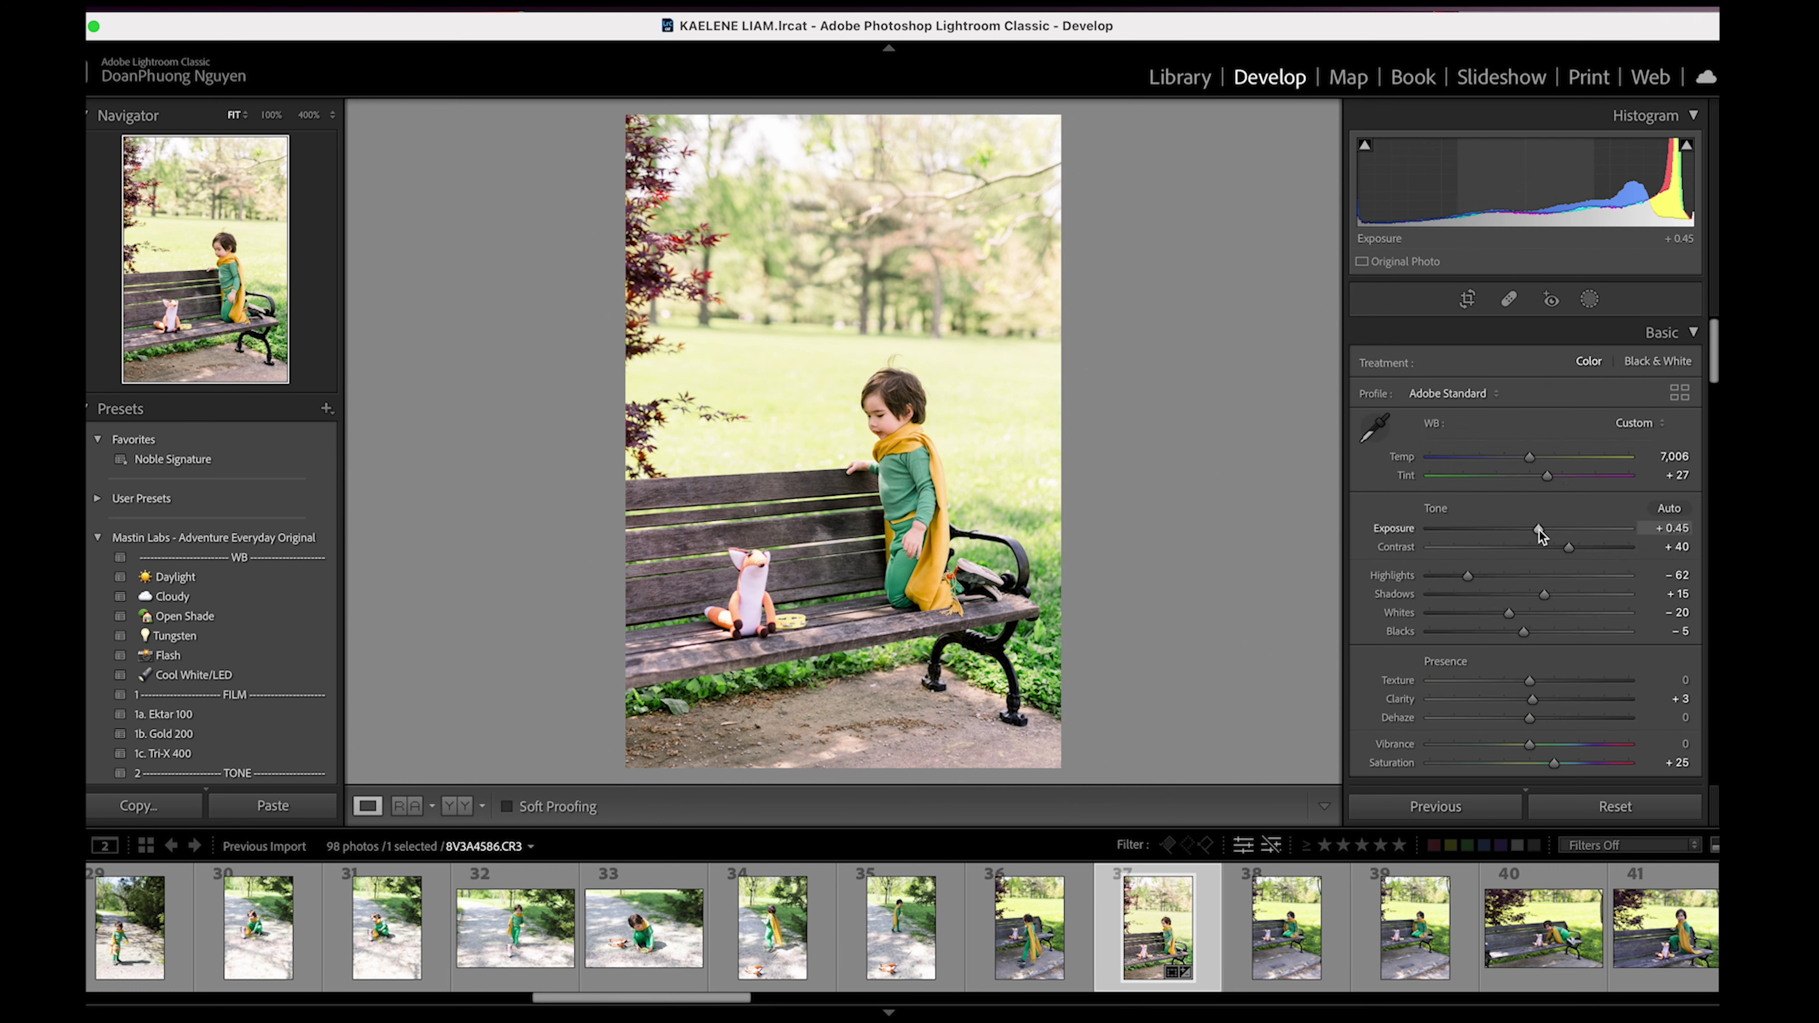
left_click_drag(1540, 533, 1541, 534)
- Select photos 37–48 and synchronize photo 37's settings, except crop, onto all twelve
scroll(1314, 928, "down", 2)
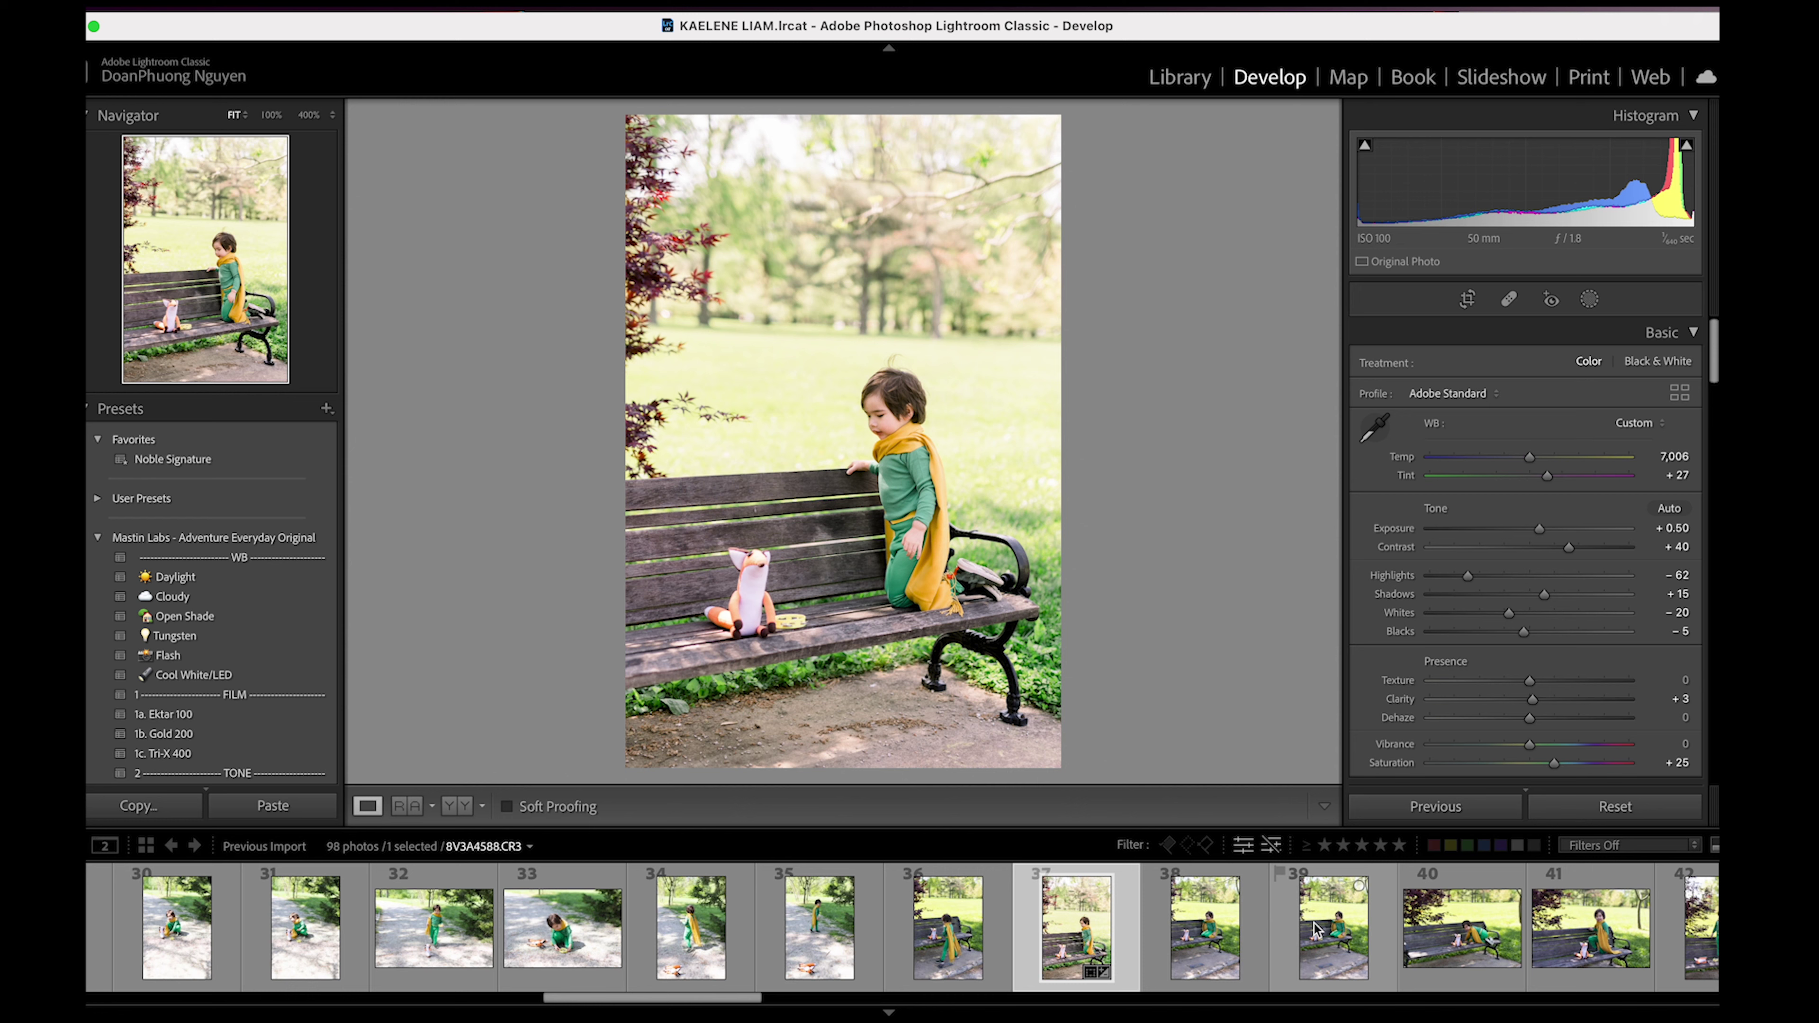
scroll(1314, 928, "down", 2)
scroll(1353, 946, "down", 4)
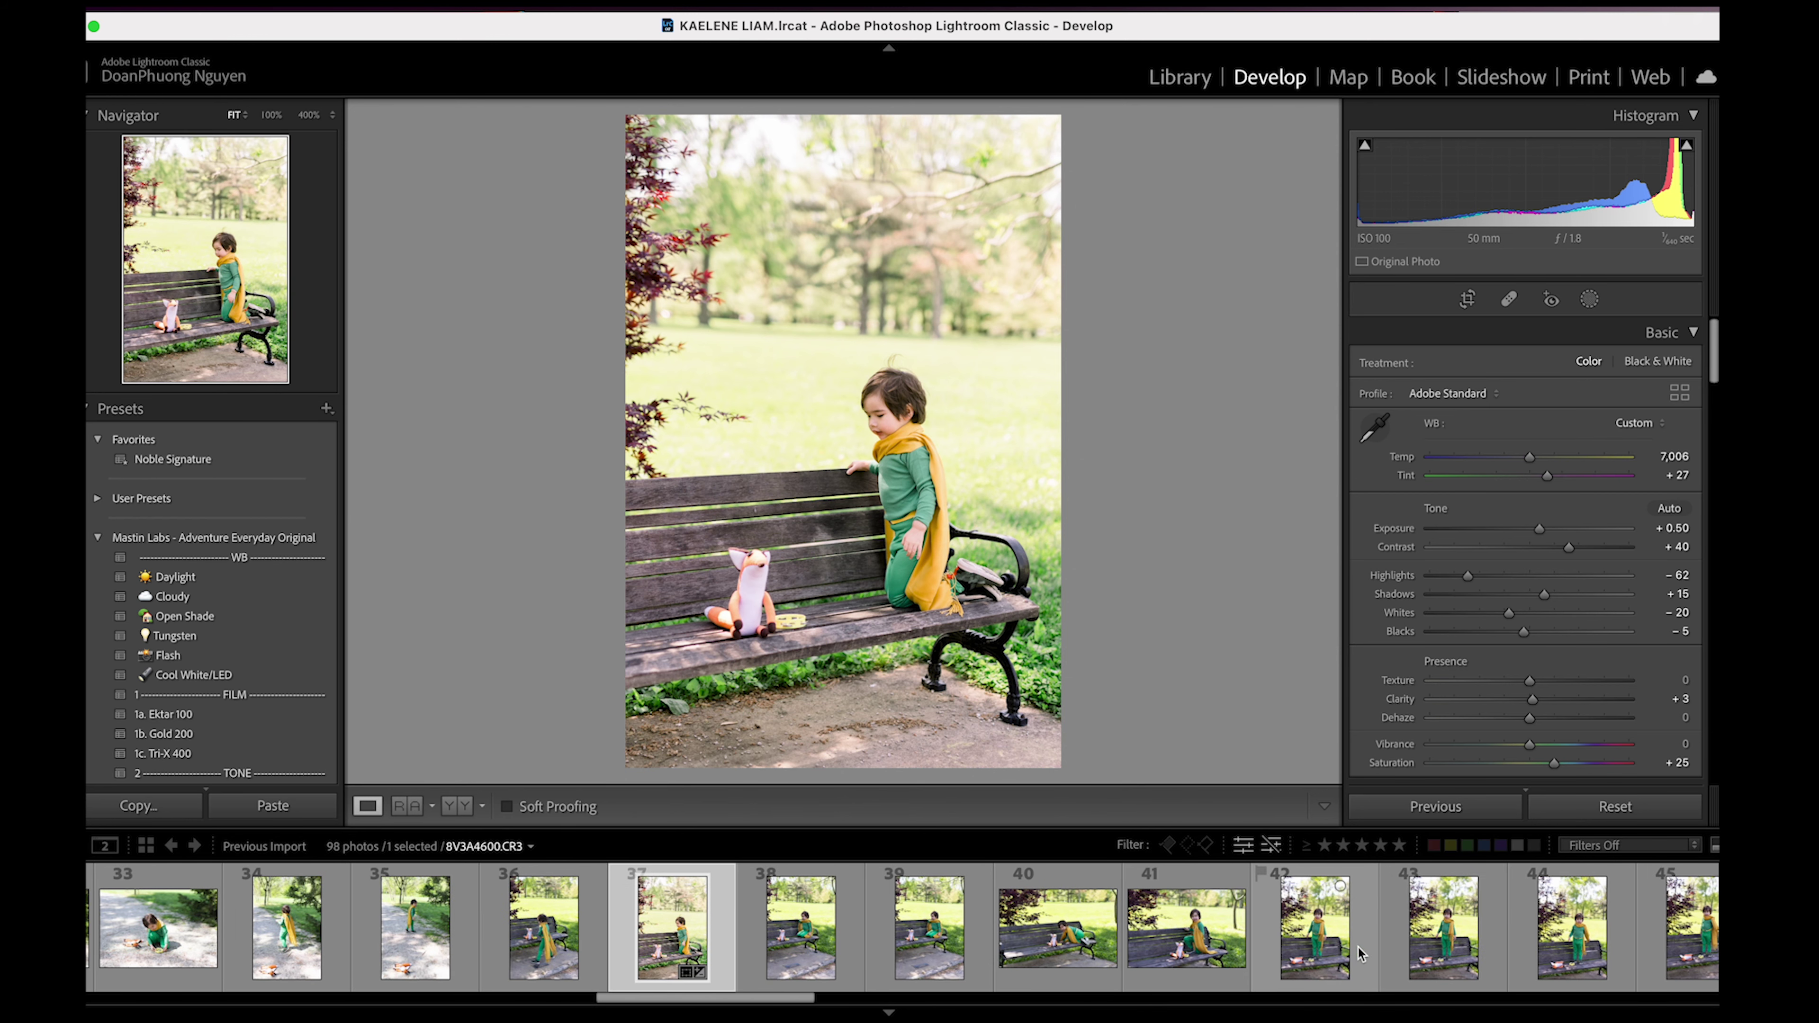
scroll(1359, 953, "down", 4)
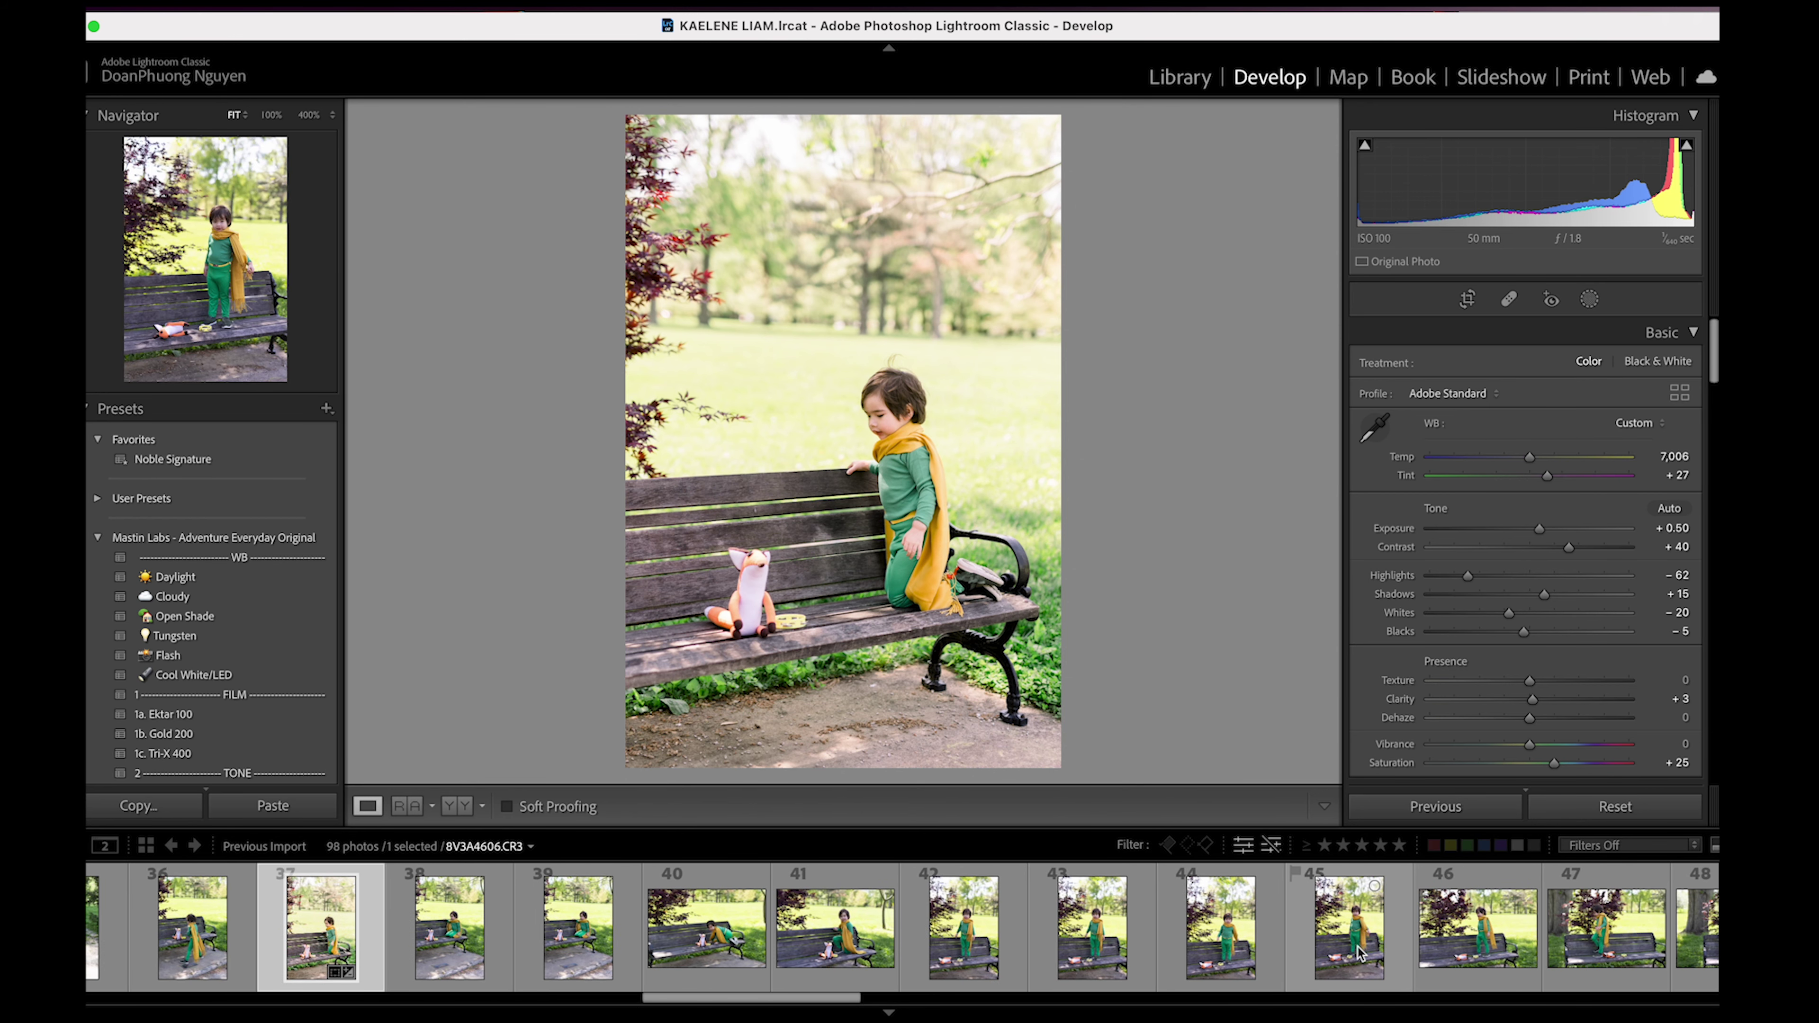
scroll(1358, 953, "down", 3)
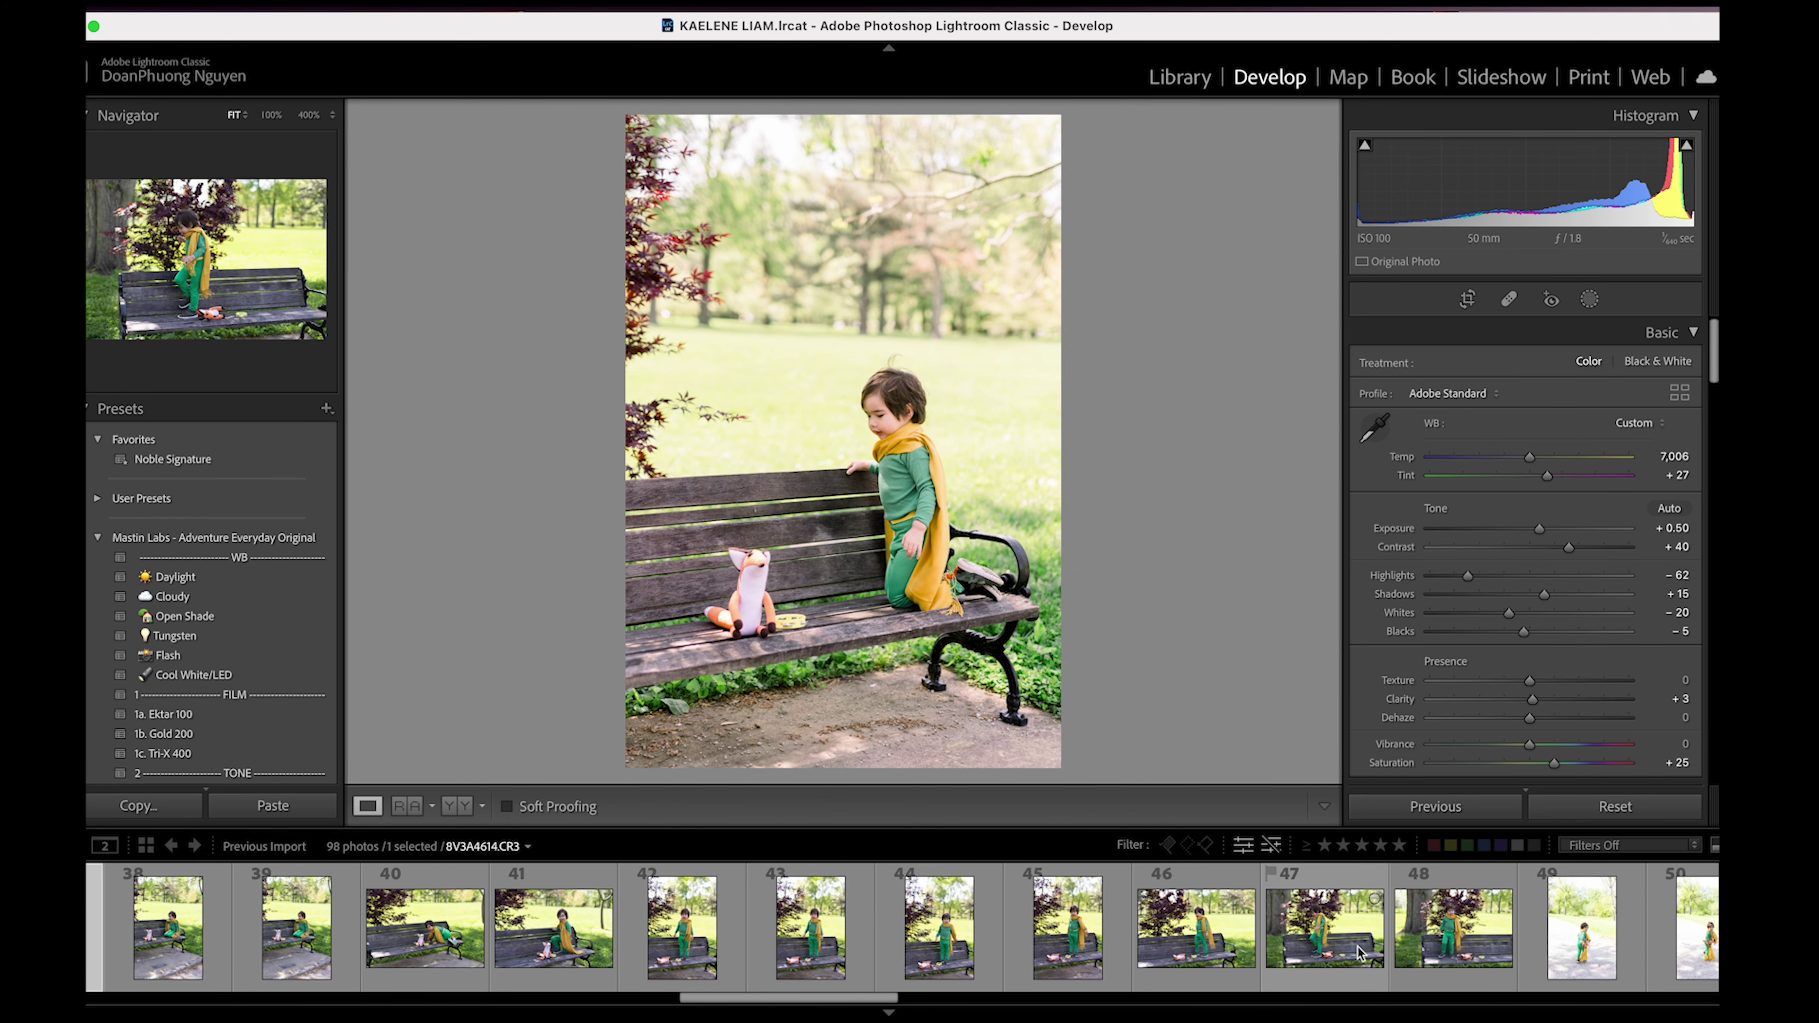
left_click(1460, 953, "shift")
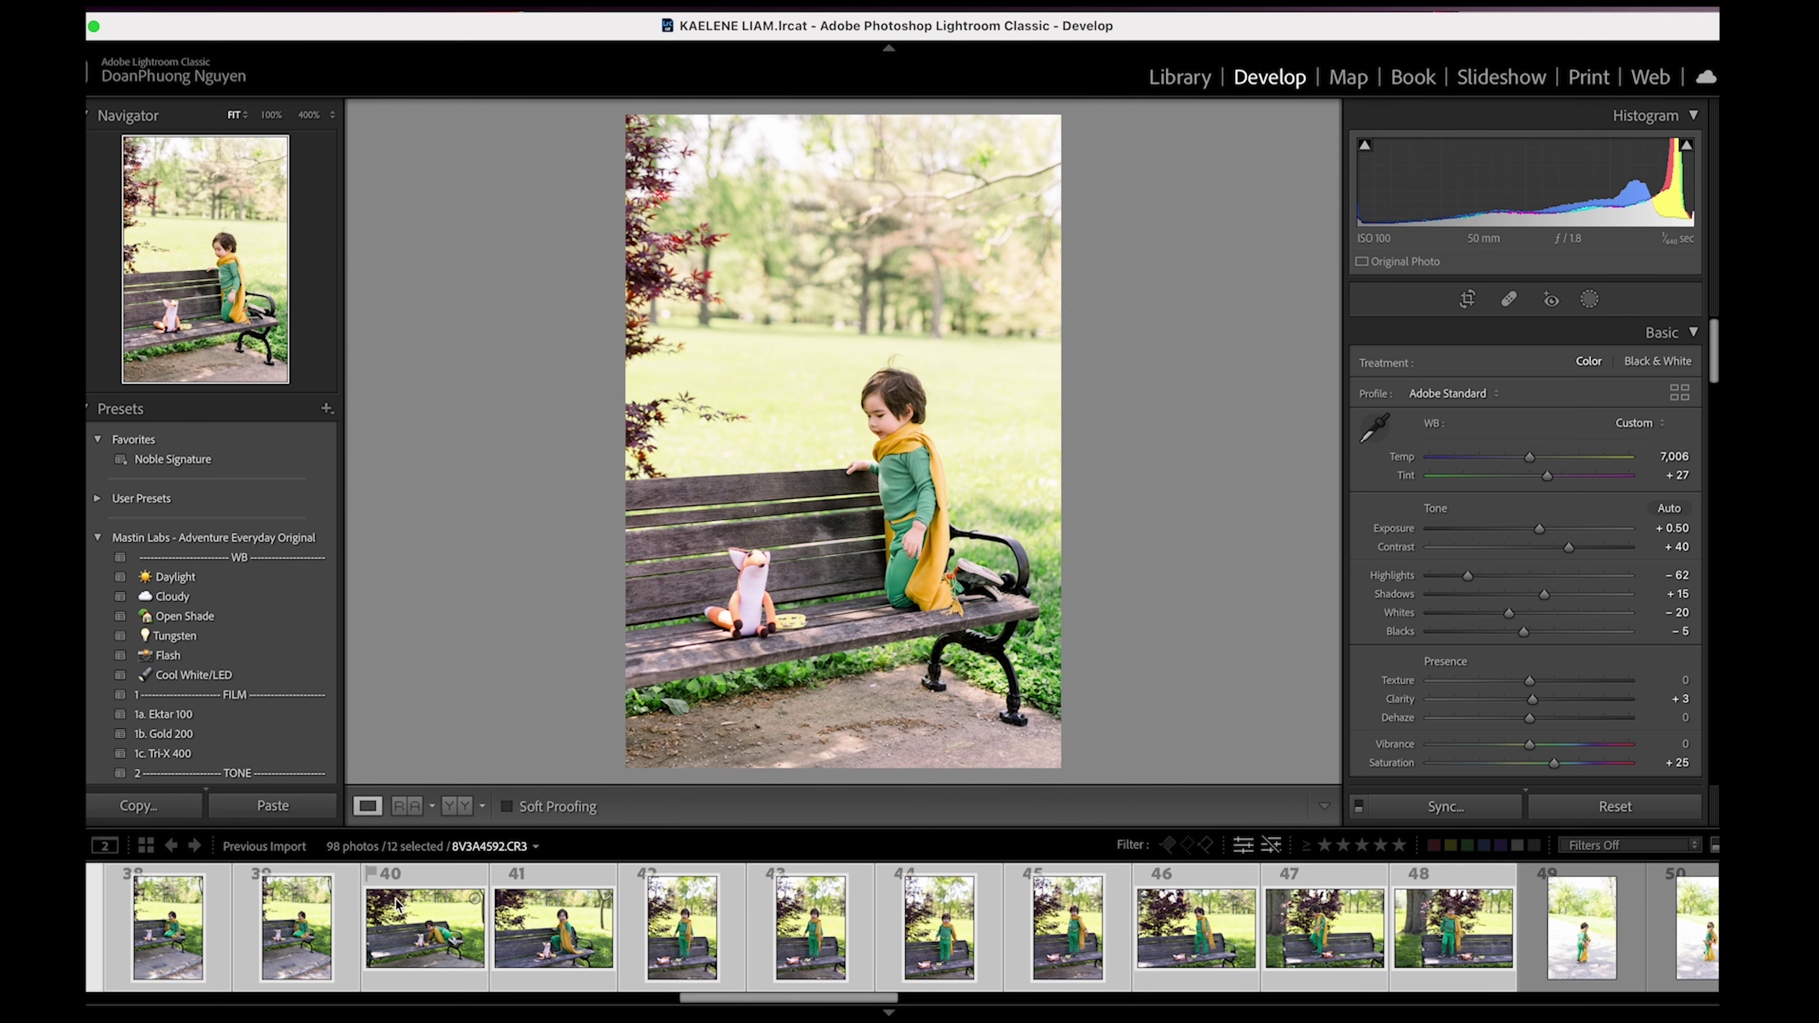
scroll(418, 914, "up", 3)
scroll(1131, 961, "down", 5)
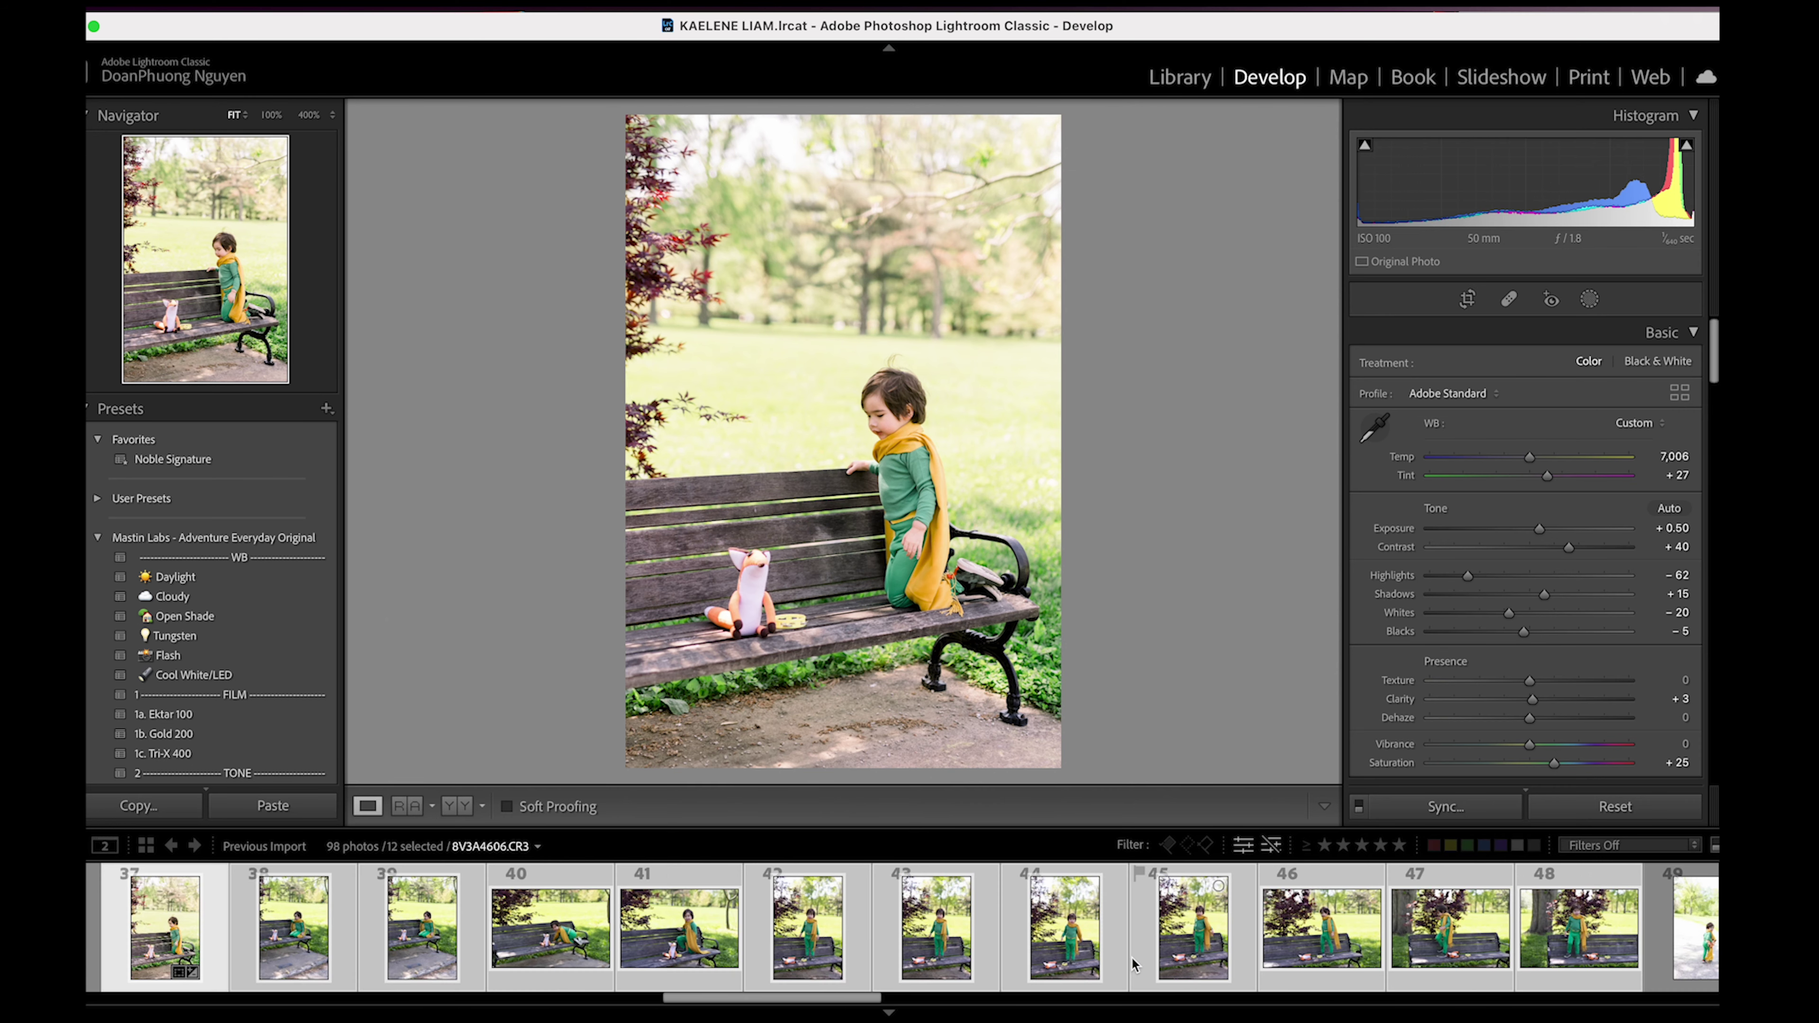
left_click(1445, 806)
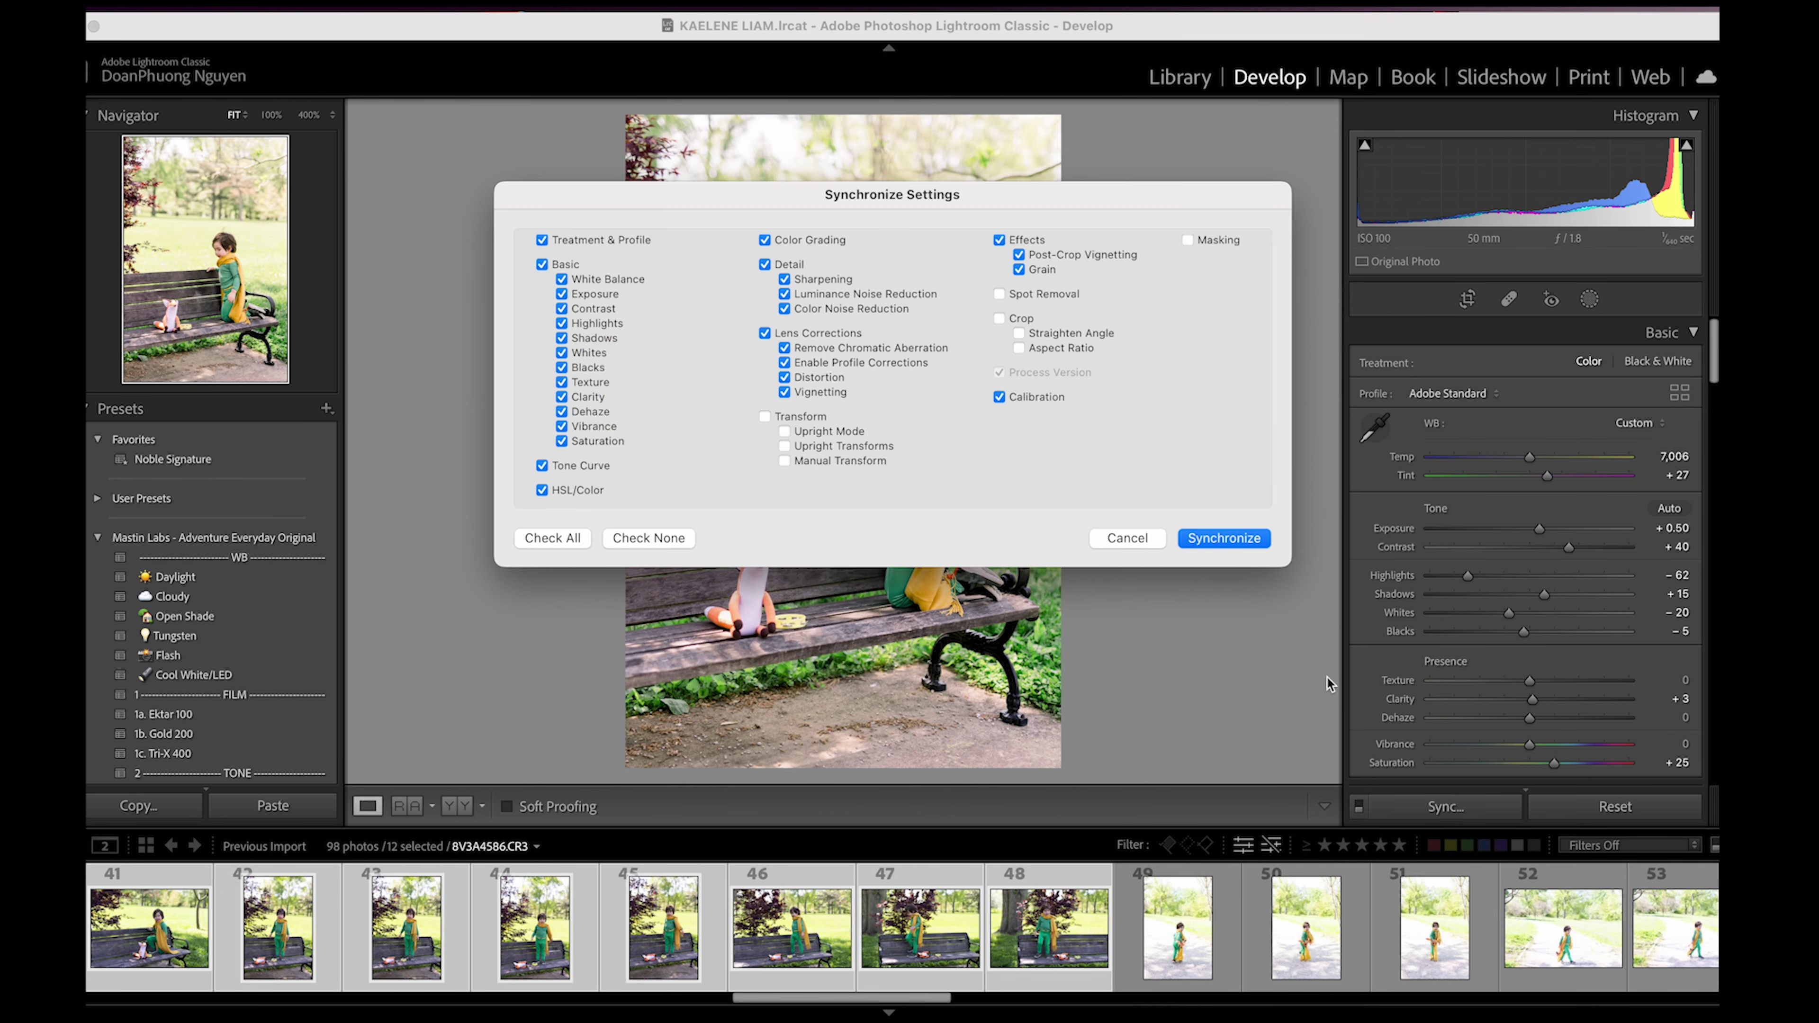
left_click(1224, 538)
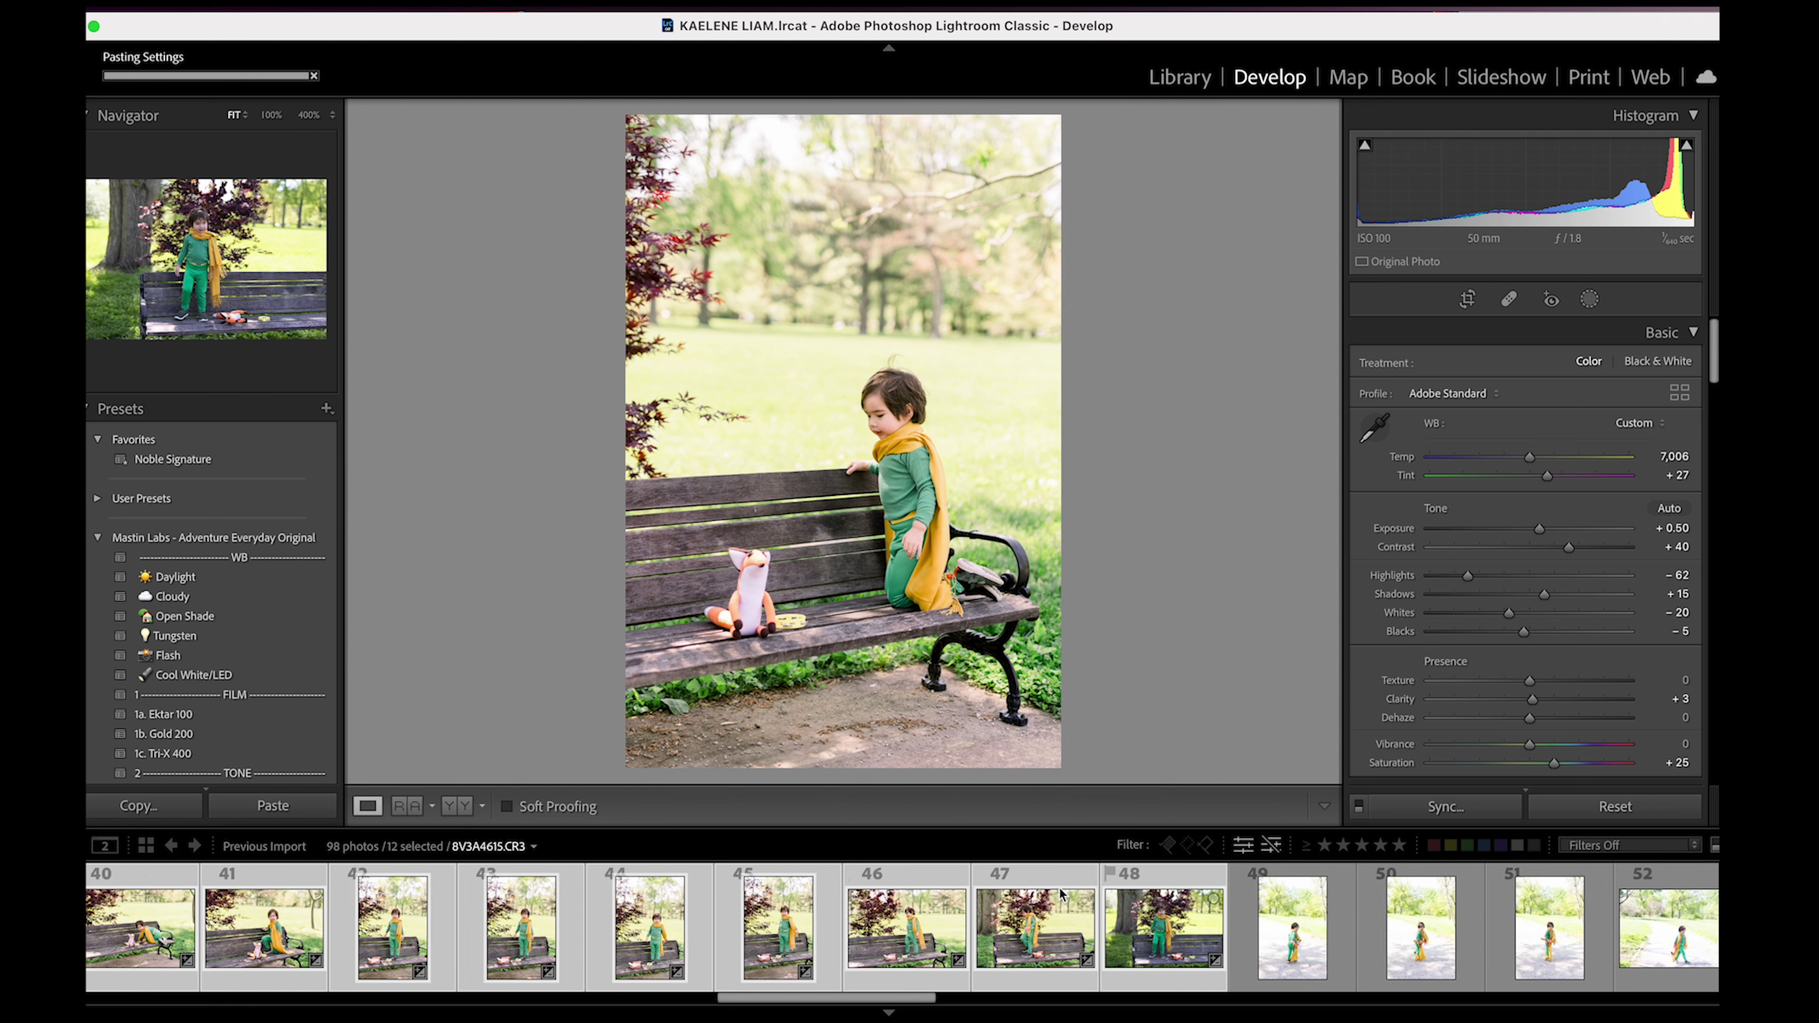
- Select standing portrait photo 44 and lower its exposure to +0.30
left_click(853, 936)
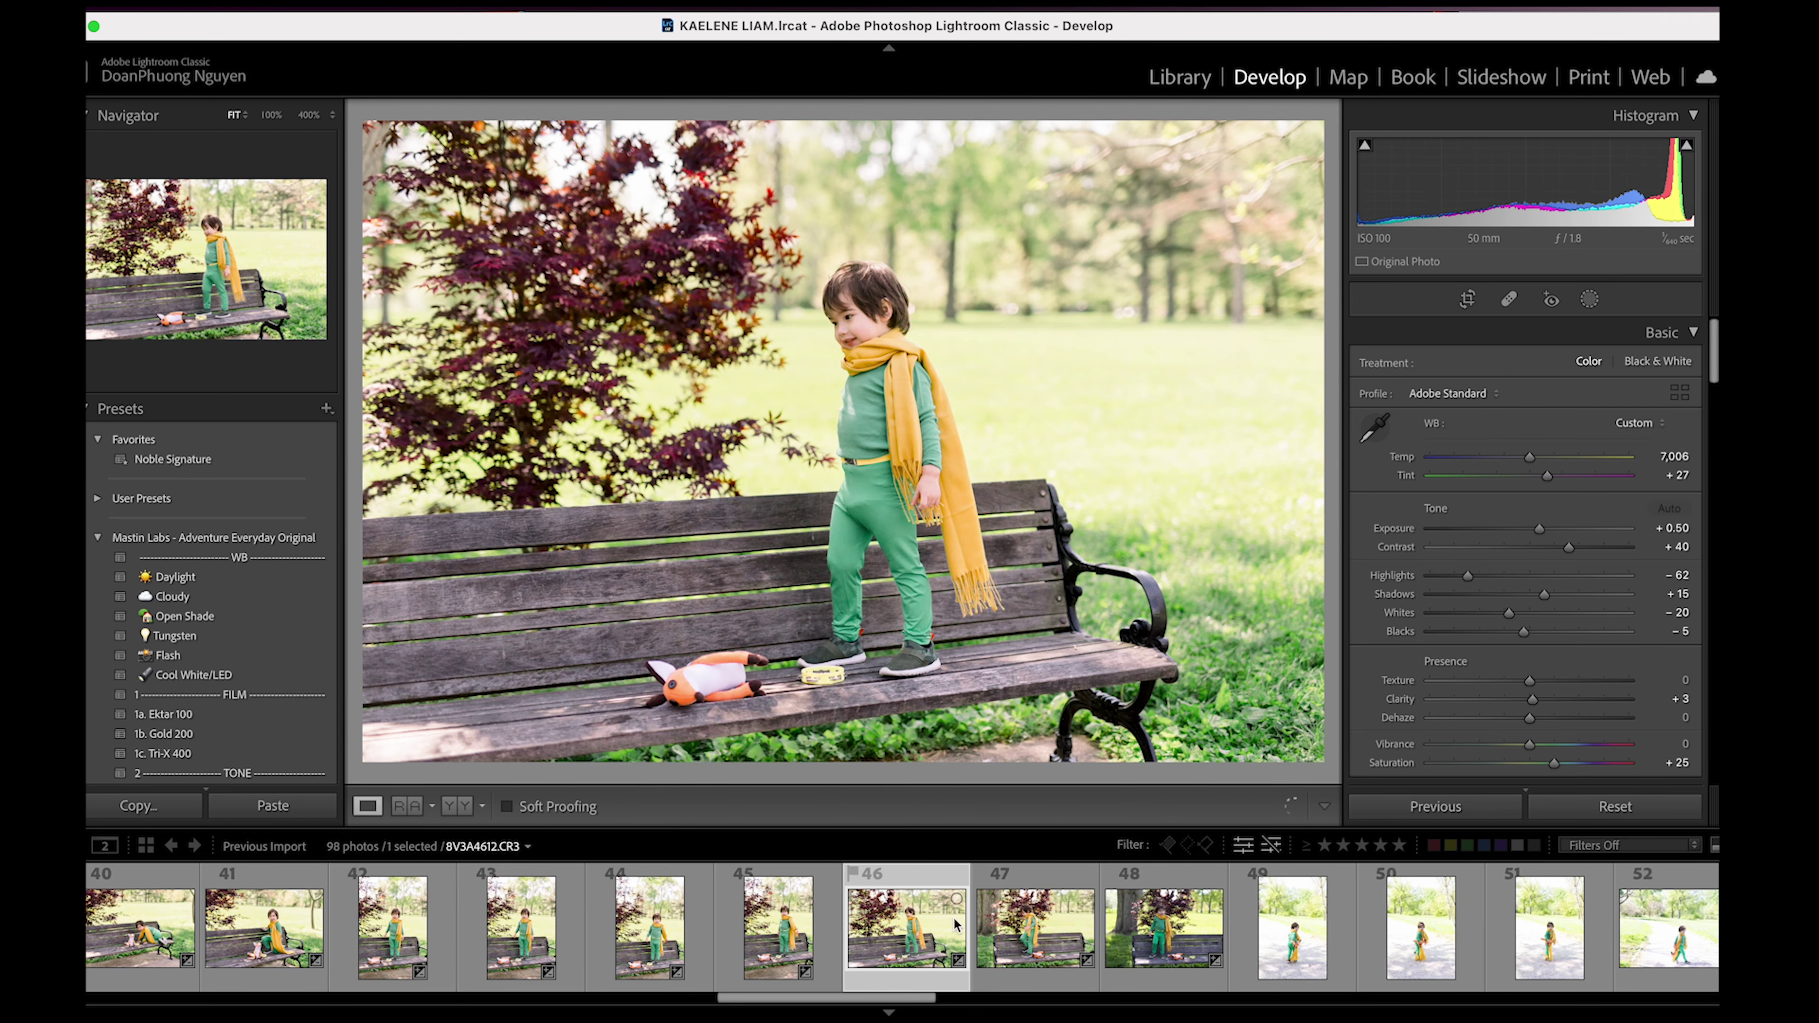
key("Left")
key("Left")
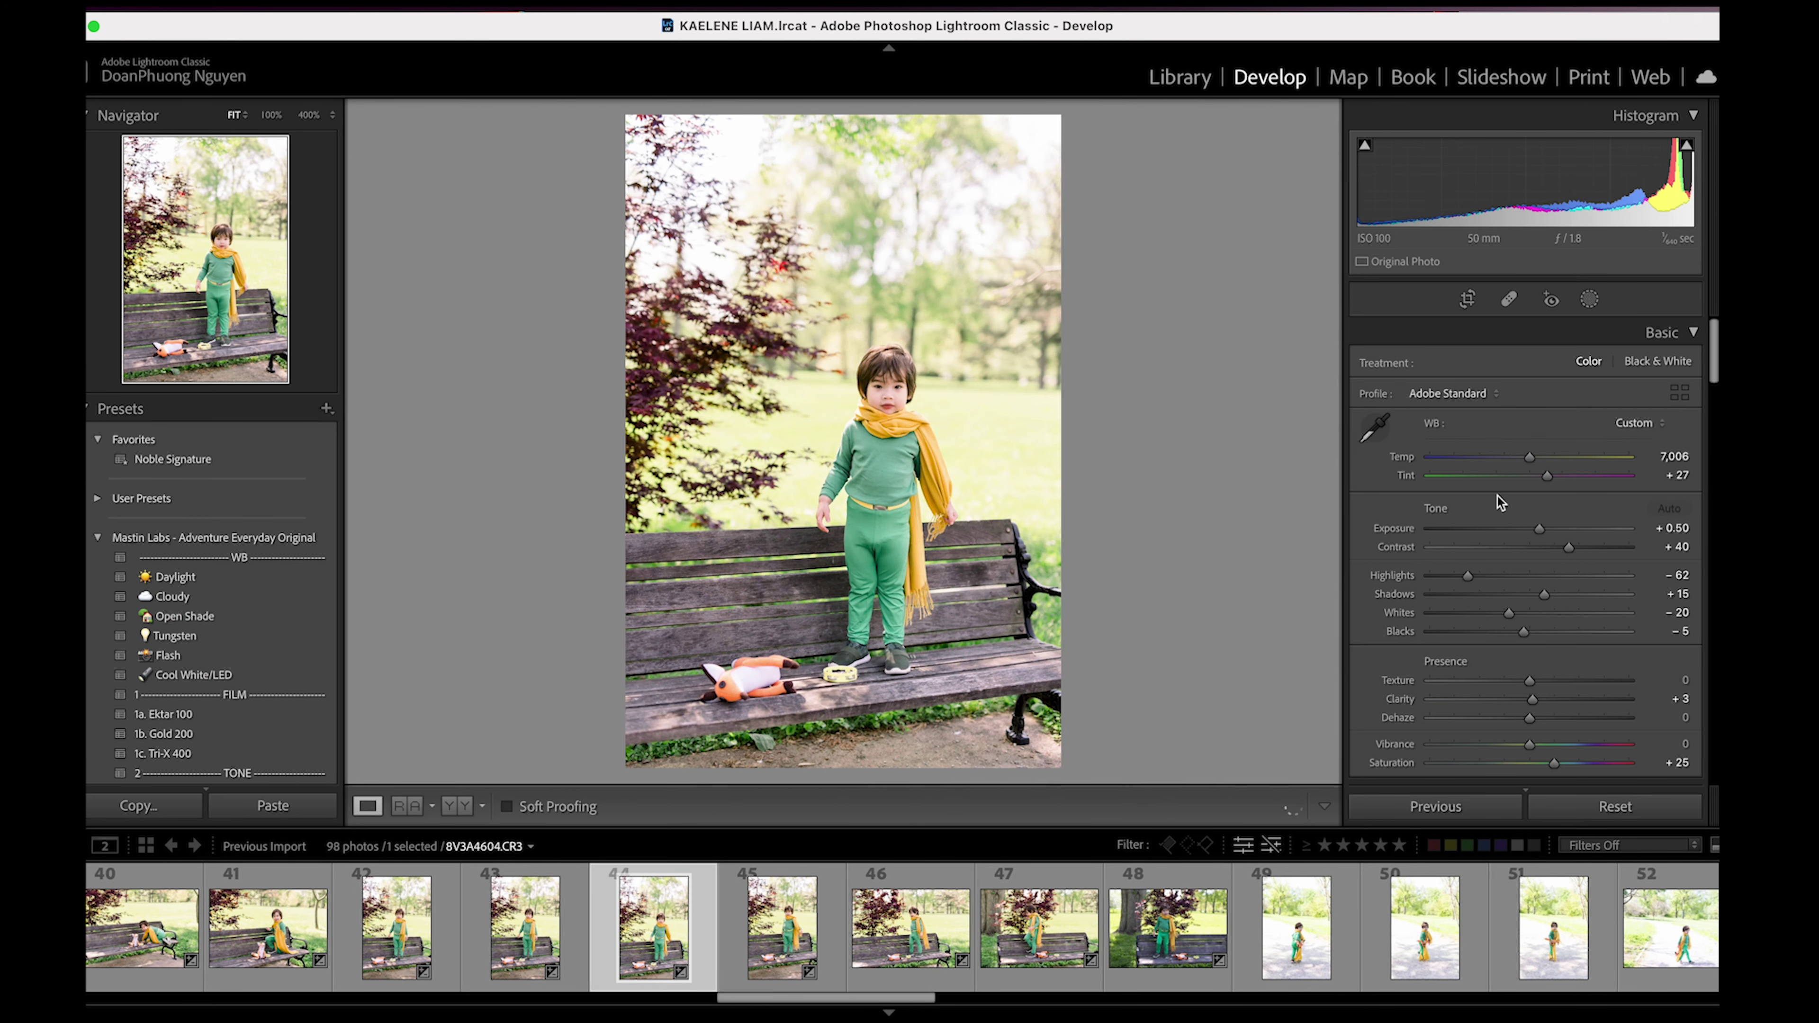
left_click_drag(1538, 529, 1532, 537)
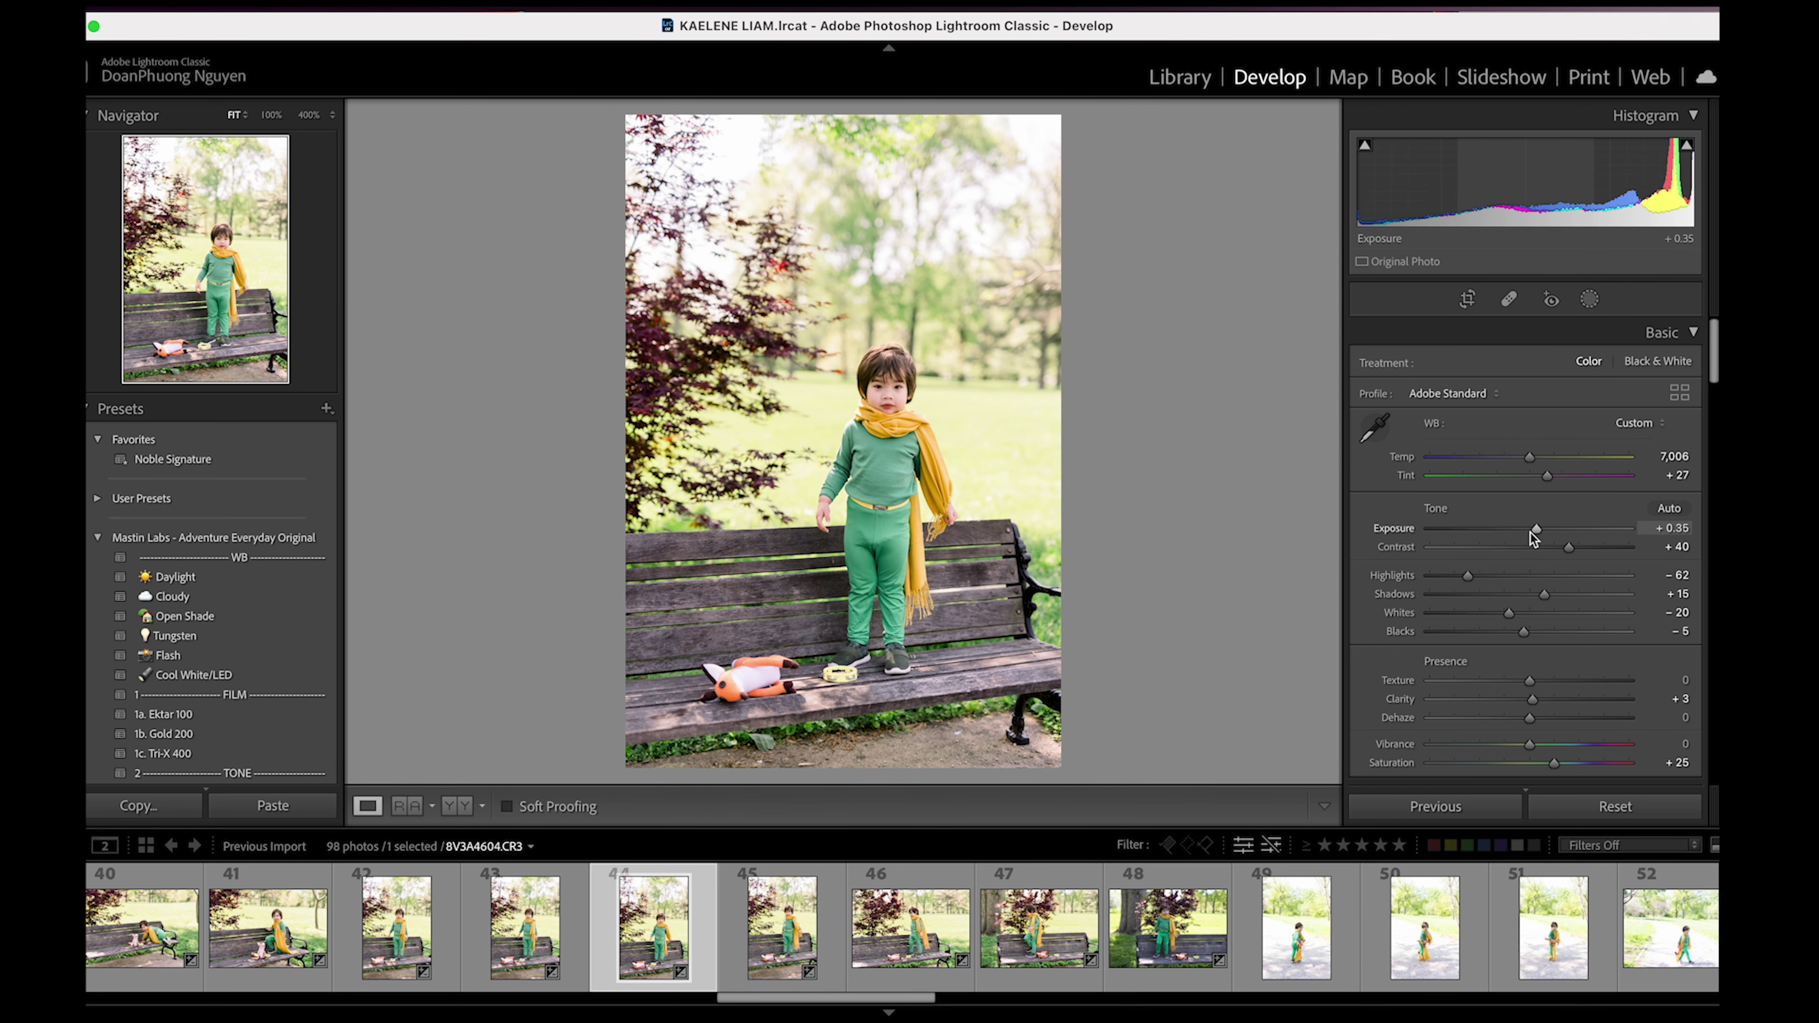
- Trim the portrait's top with a tighter crop and show before and after side by side
left_click(1468, 299)
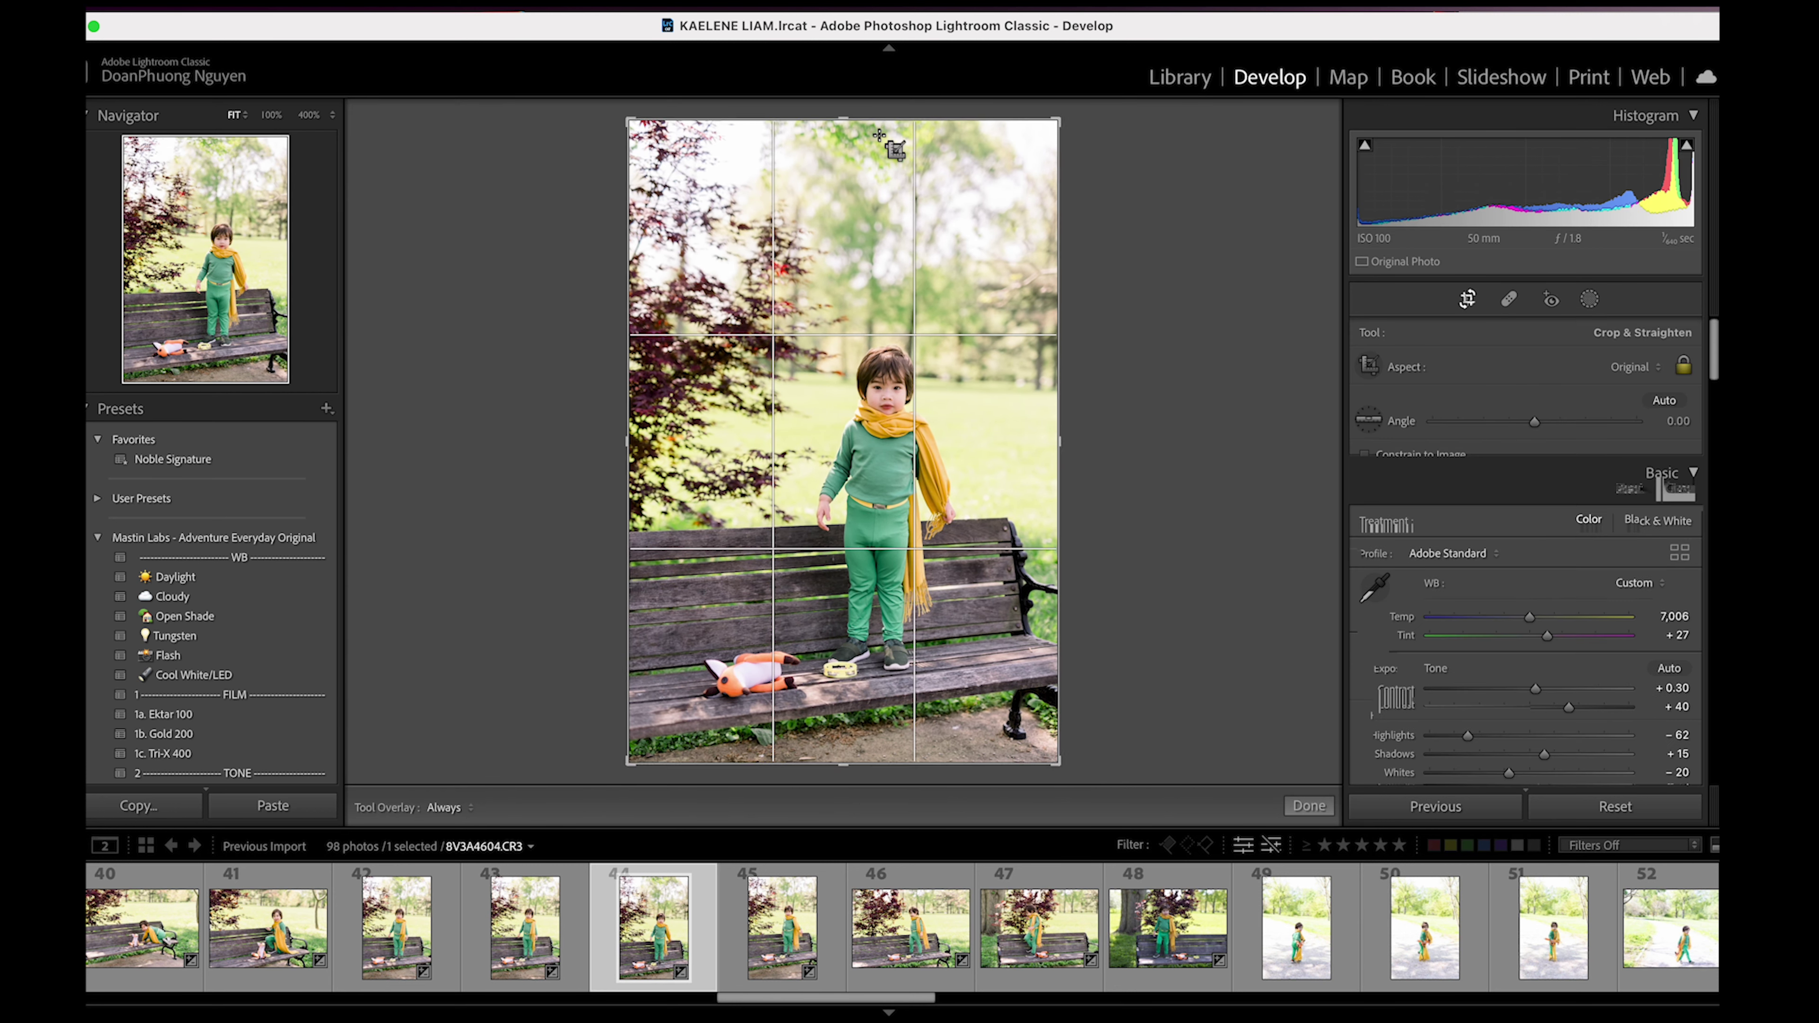
left_click_drag(902, 115, 946, 170)
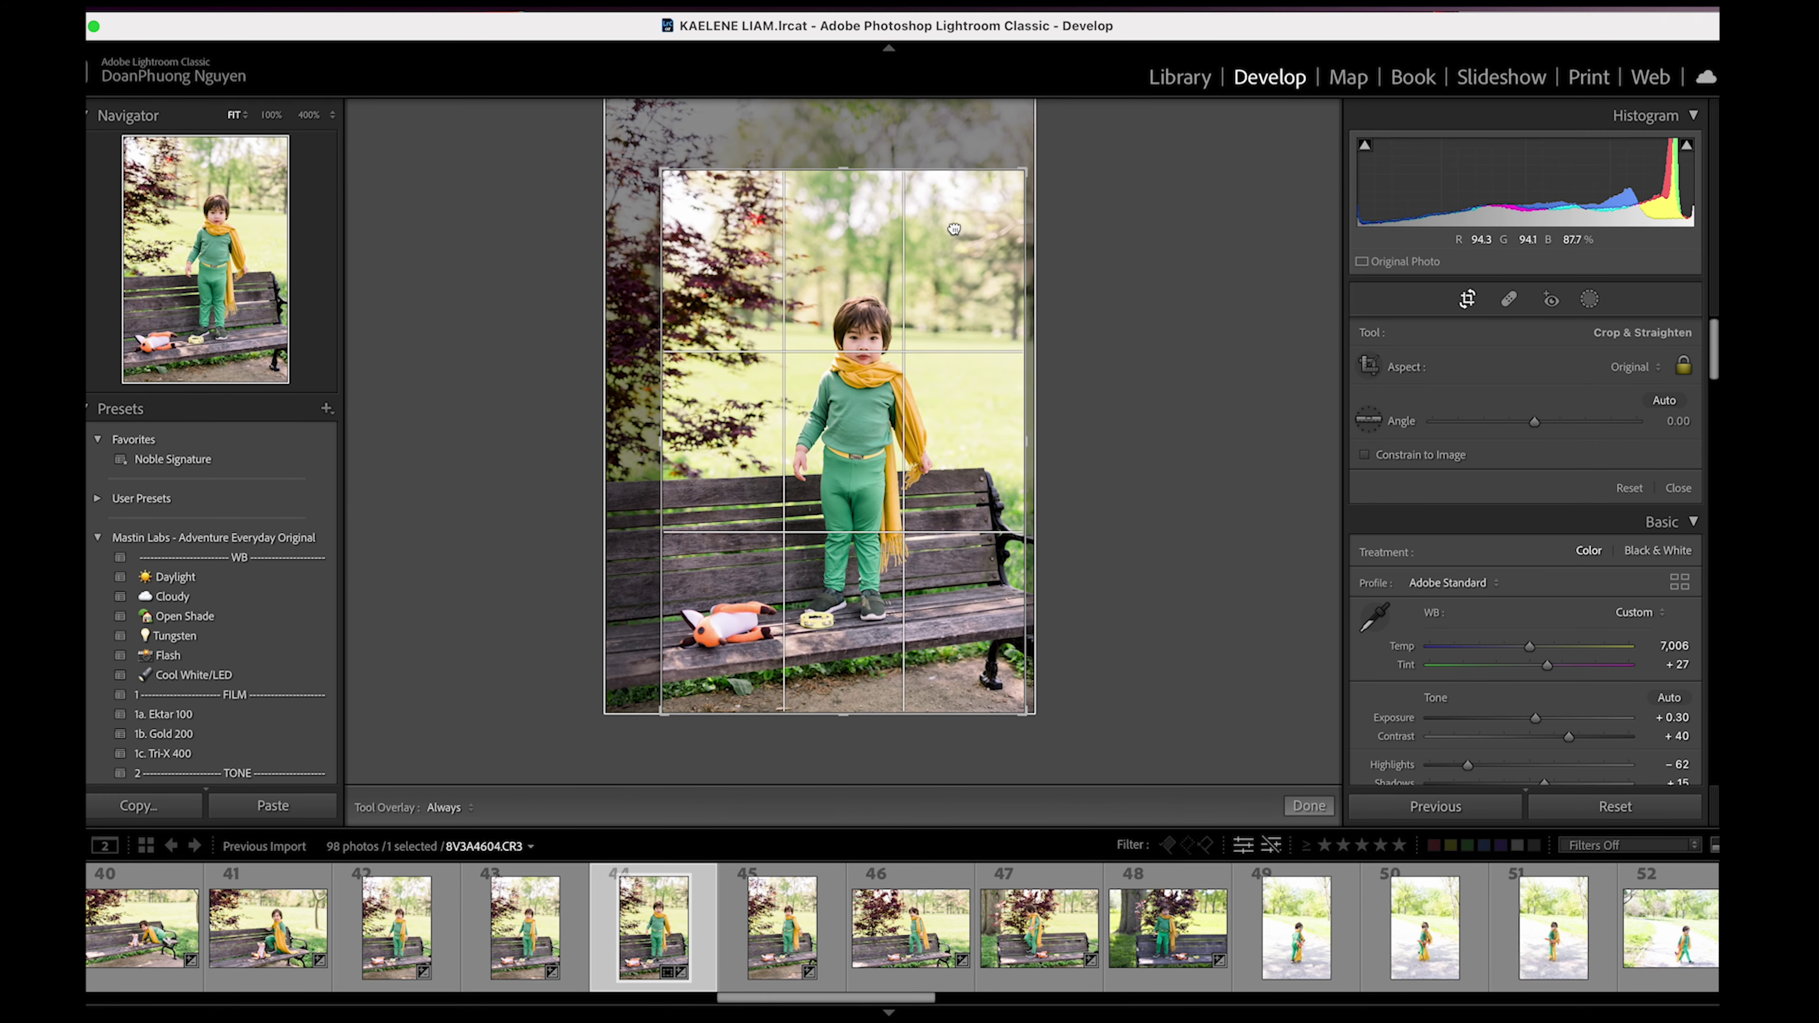
left_click(1299, 805)
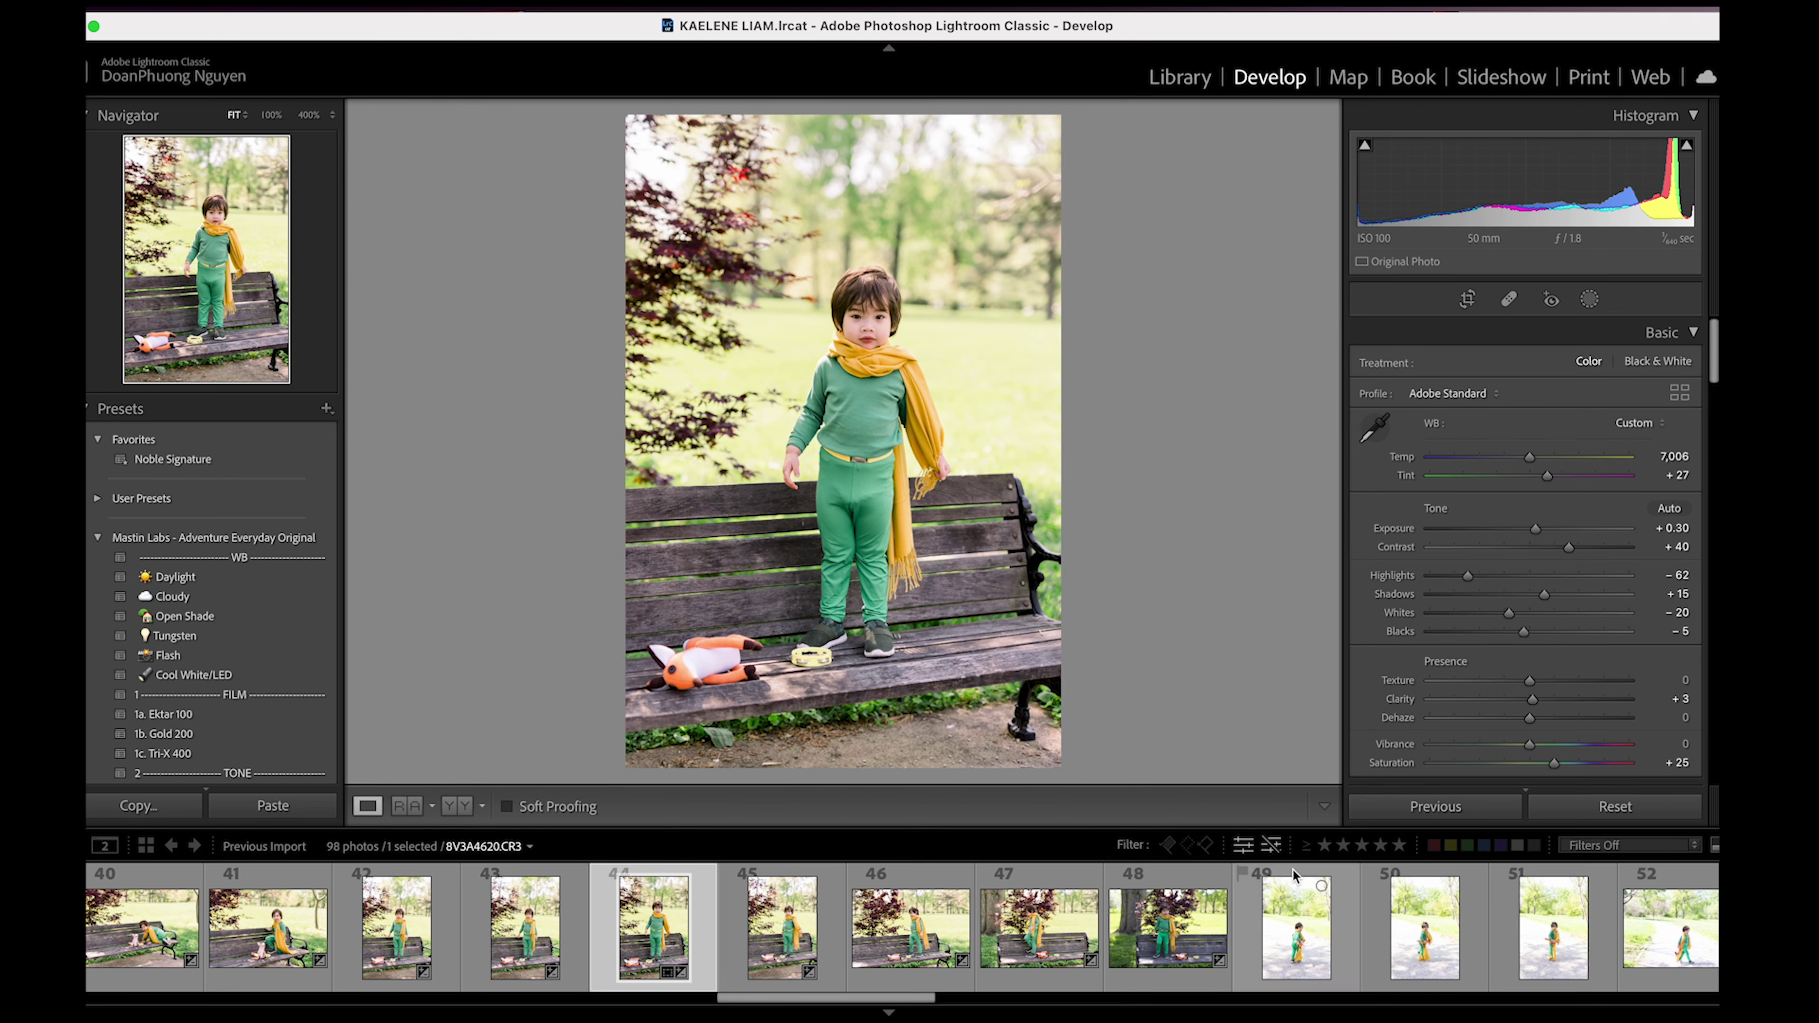
left_click(452, 812)
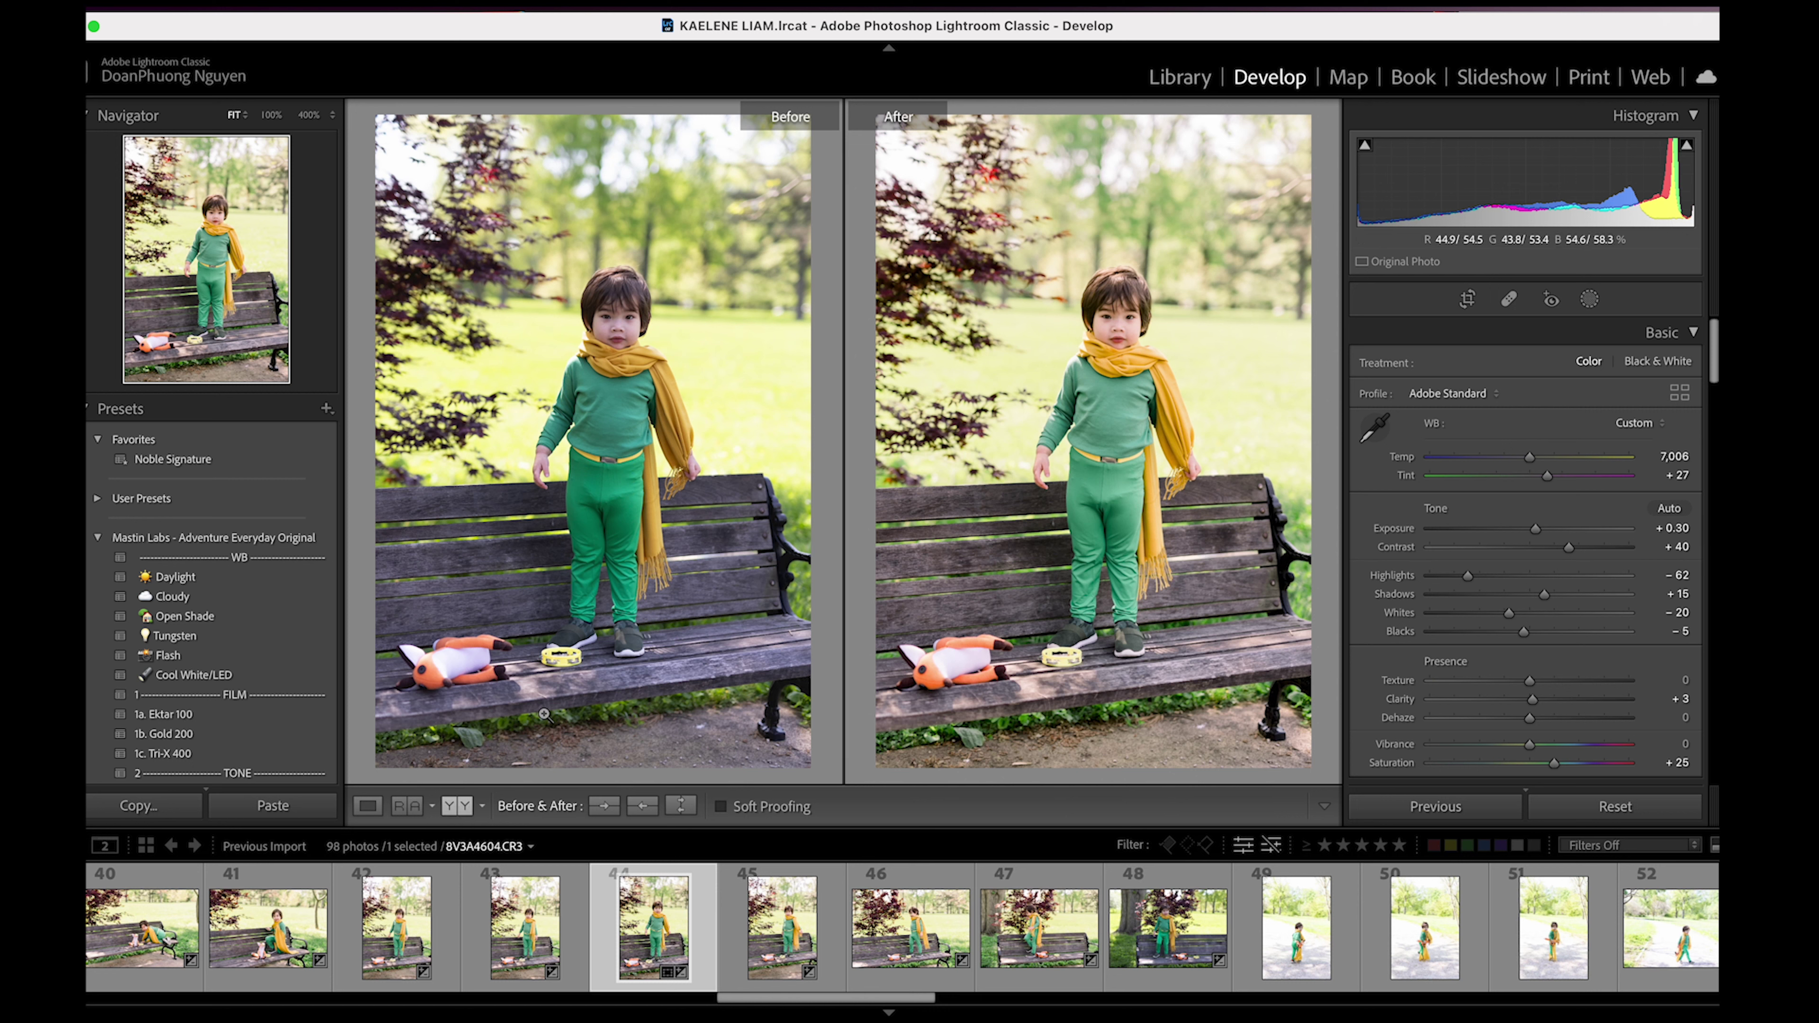
- Switch to Loupe view and settle on photo 89 after browsing frames 87–90
left_click(360, 808)
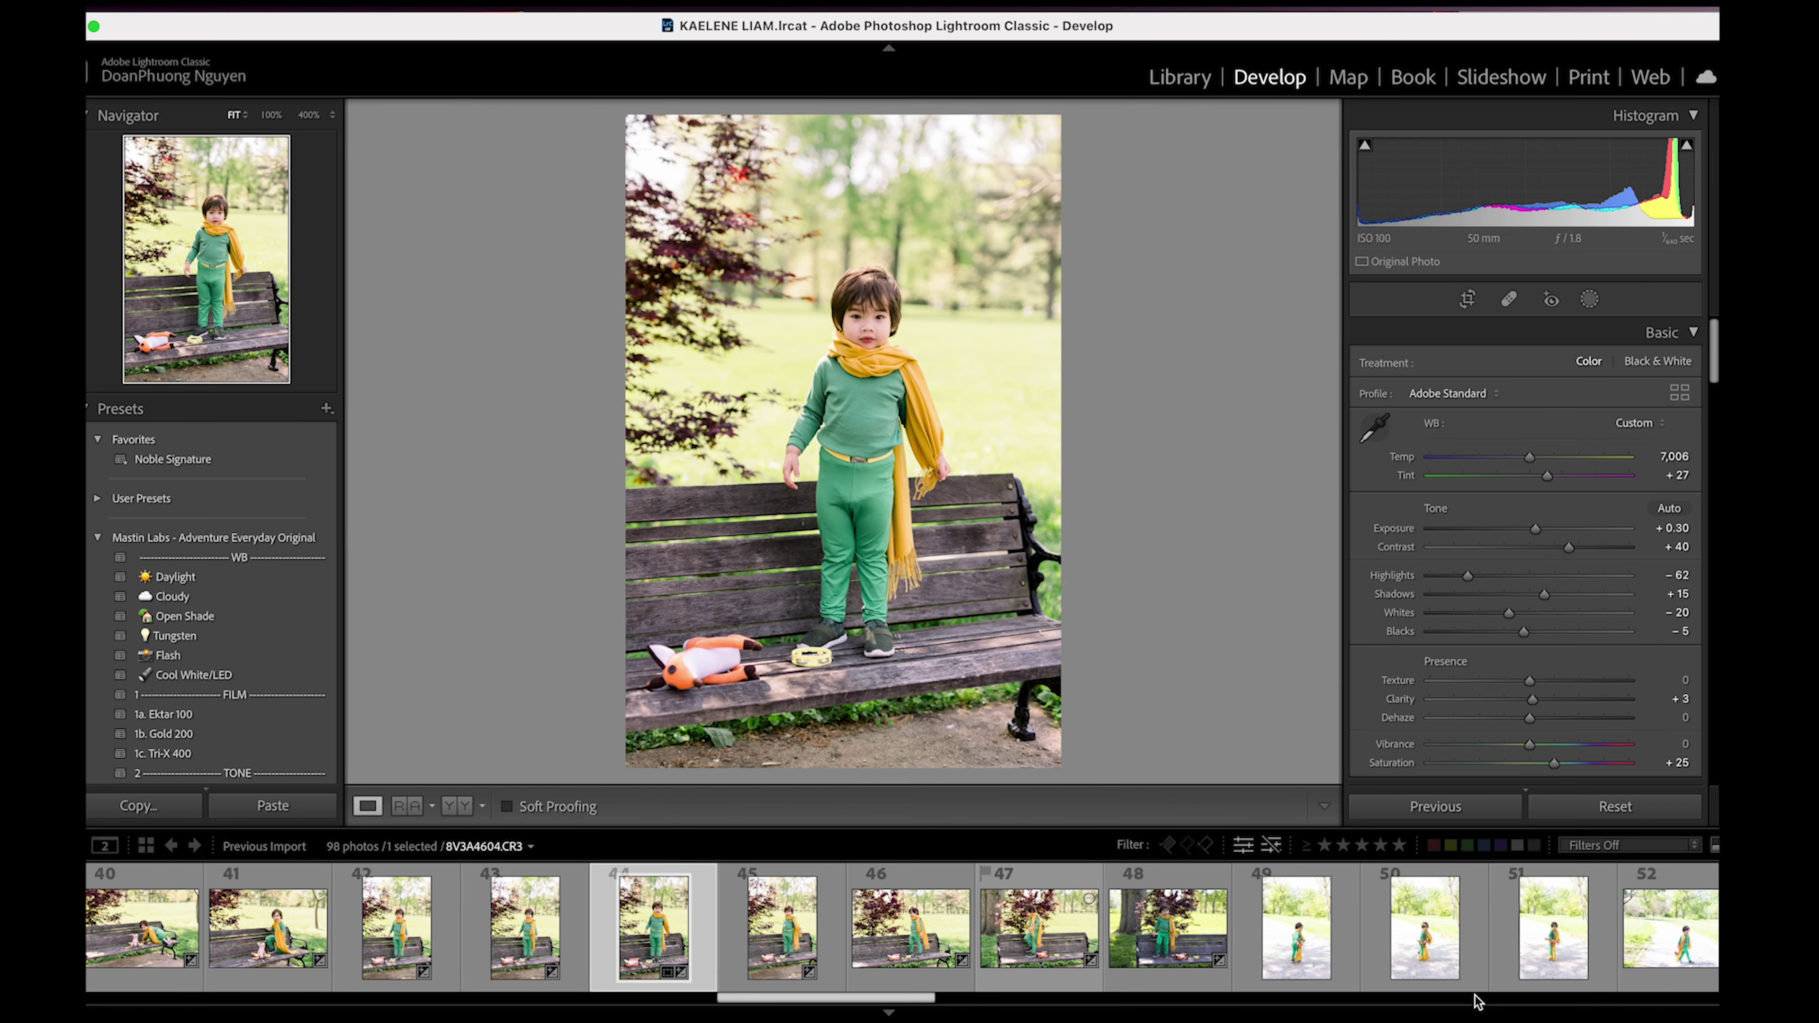
scroll(1472, 990, "down", 3)
scroll(1472, 990, "down", 10)
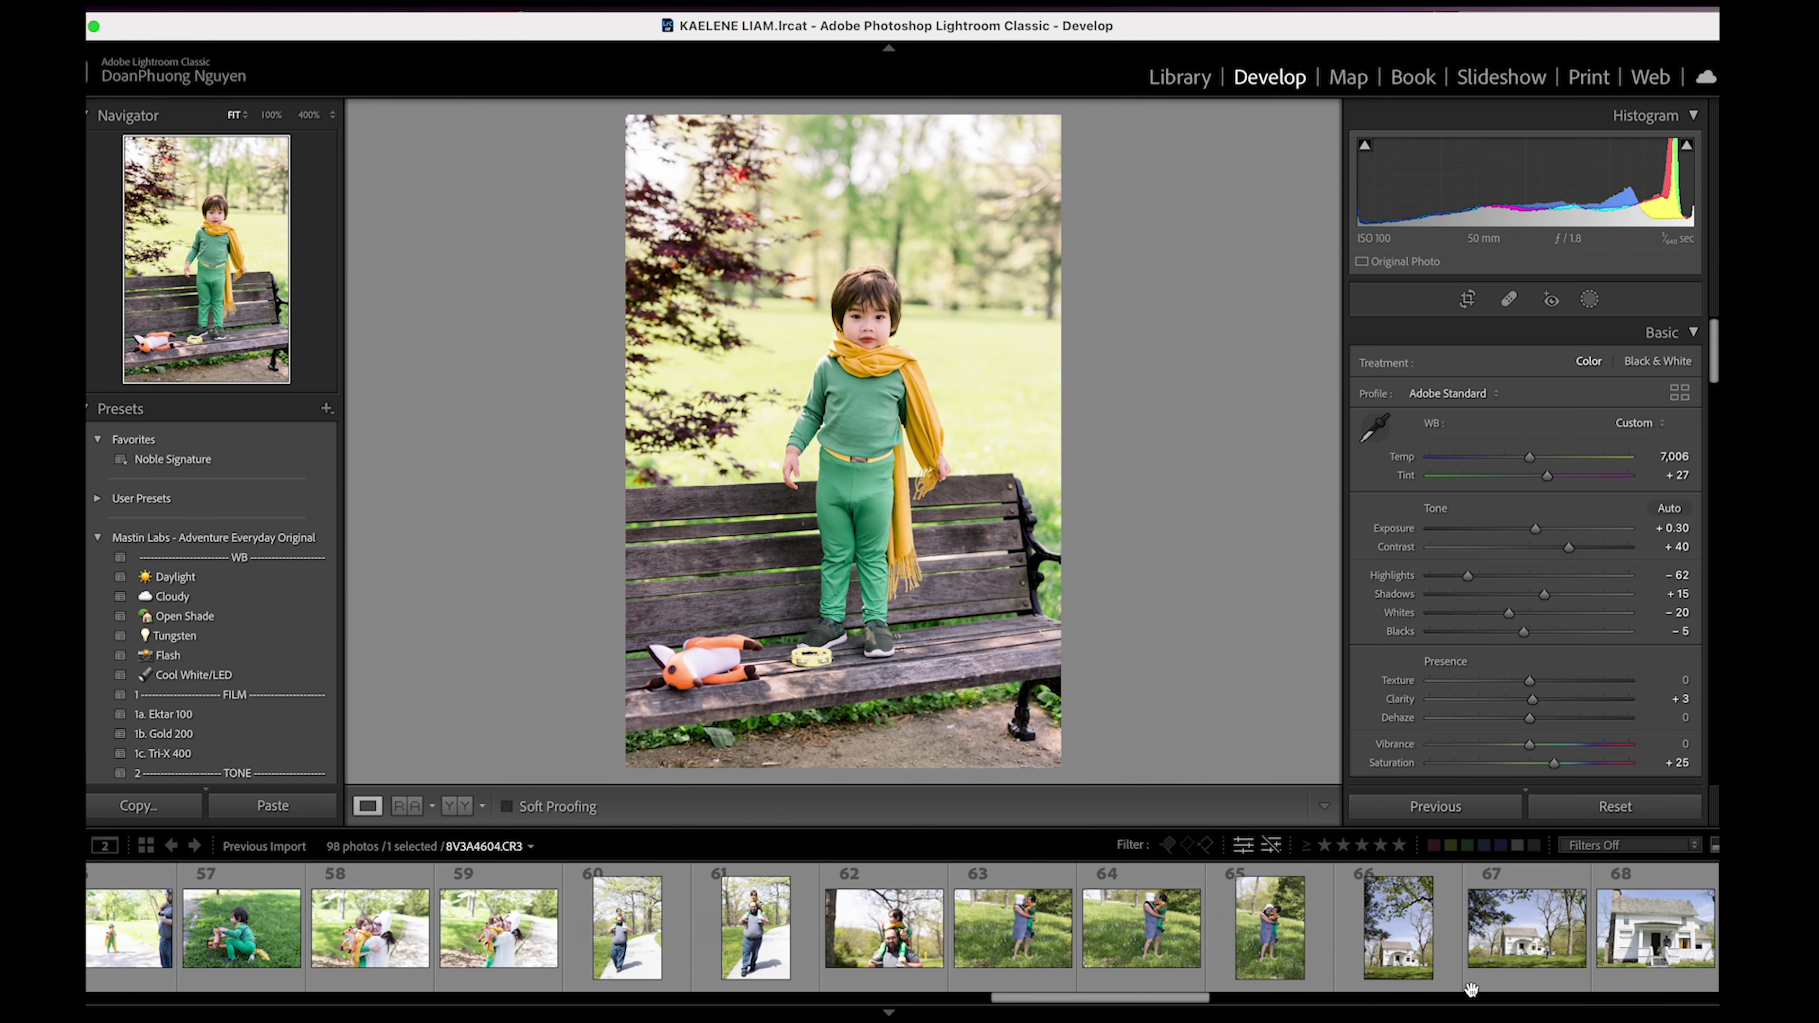
scroll(1472, 990, "down", 12)
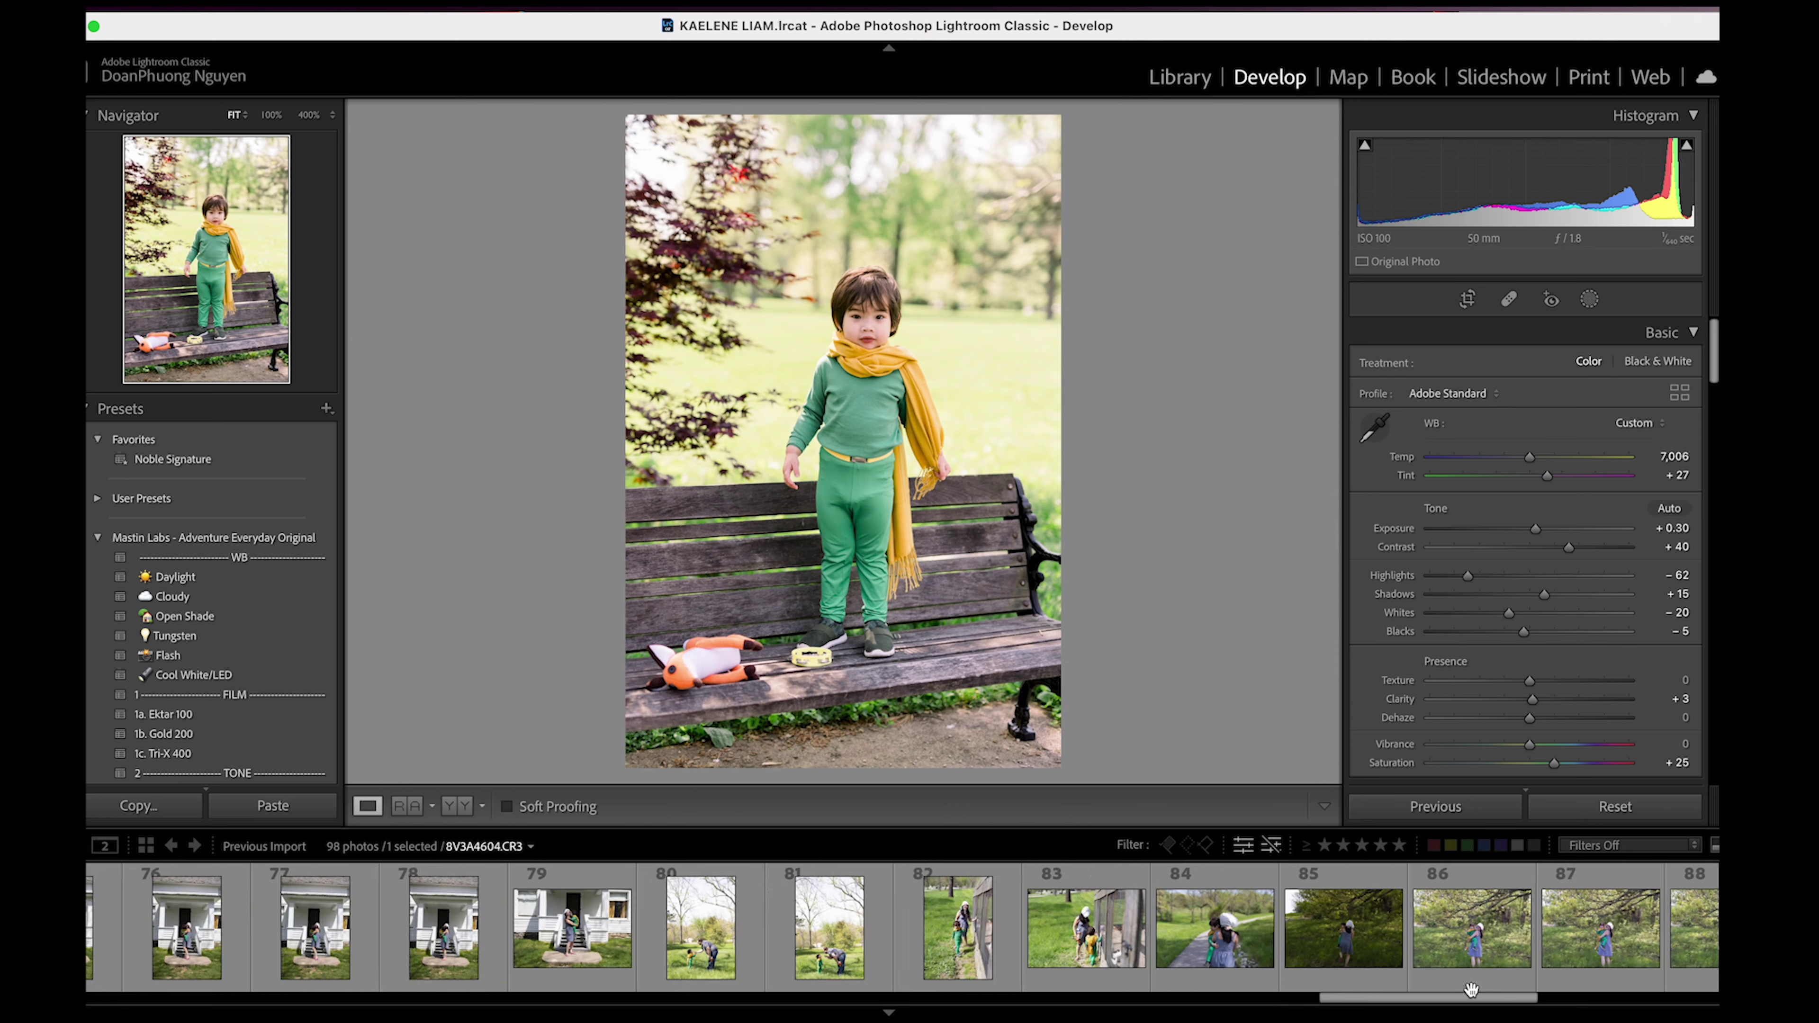
scroll(1472, 990, "down", 5)
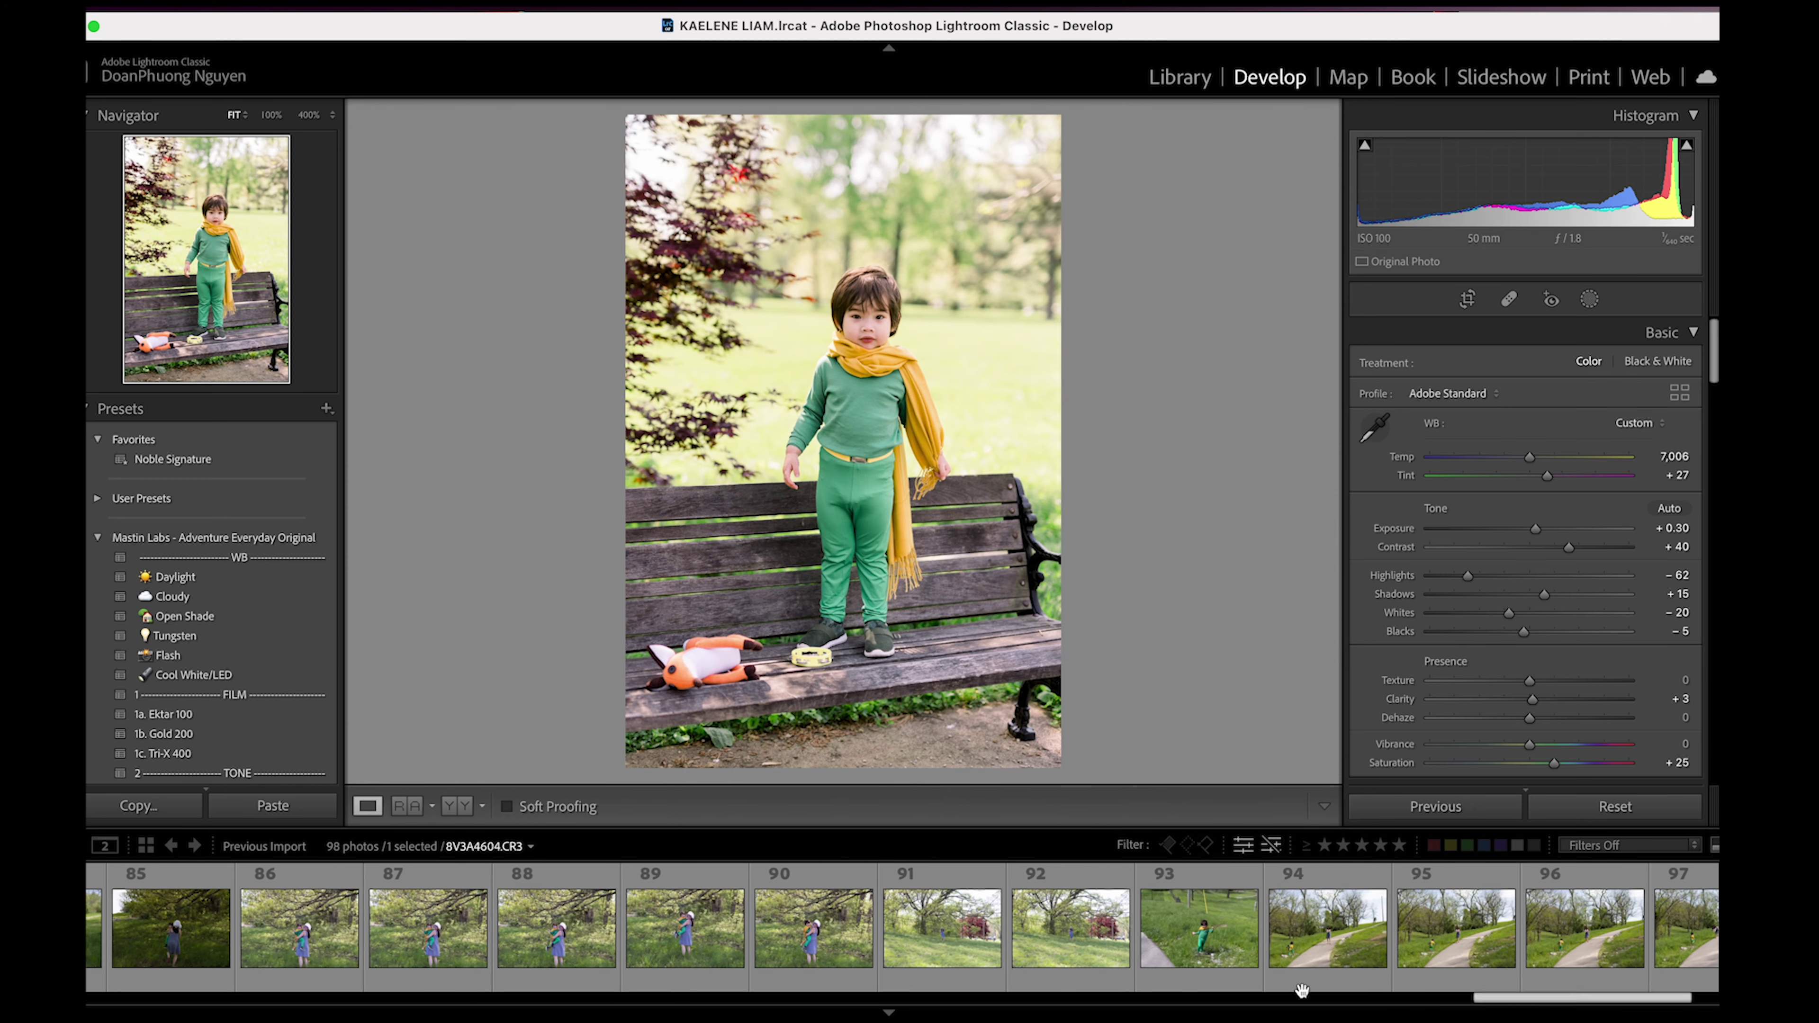
left_click(708, 917)
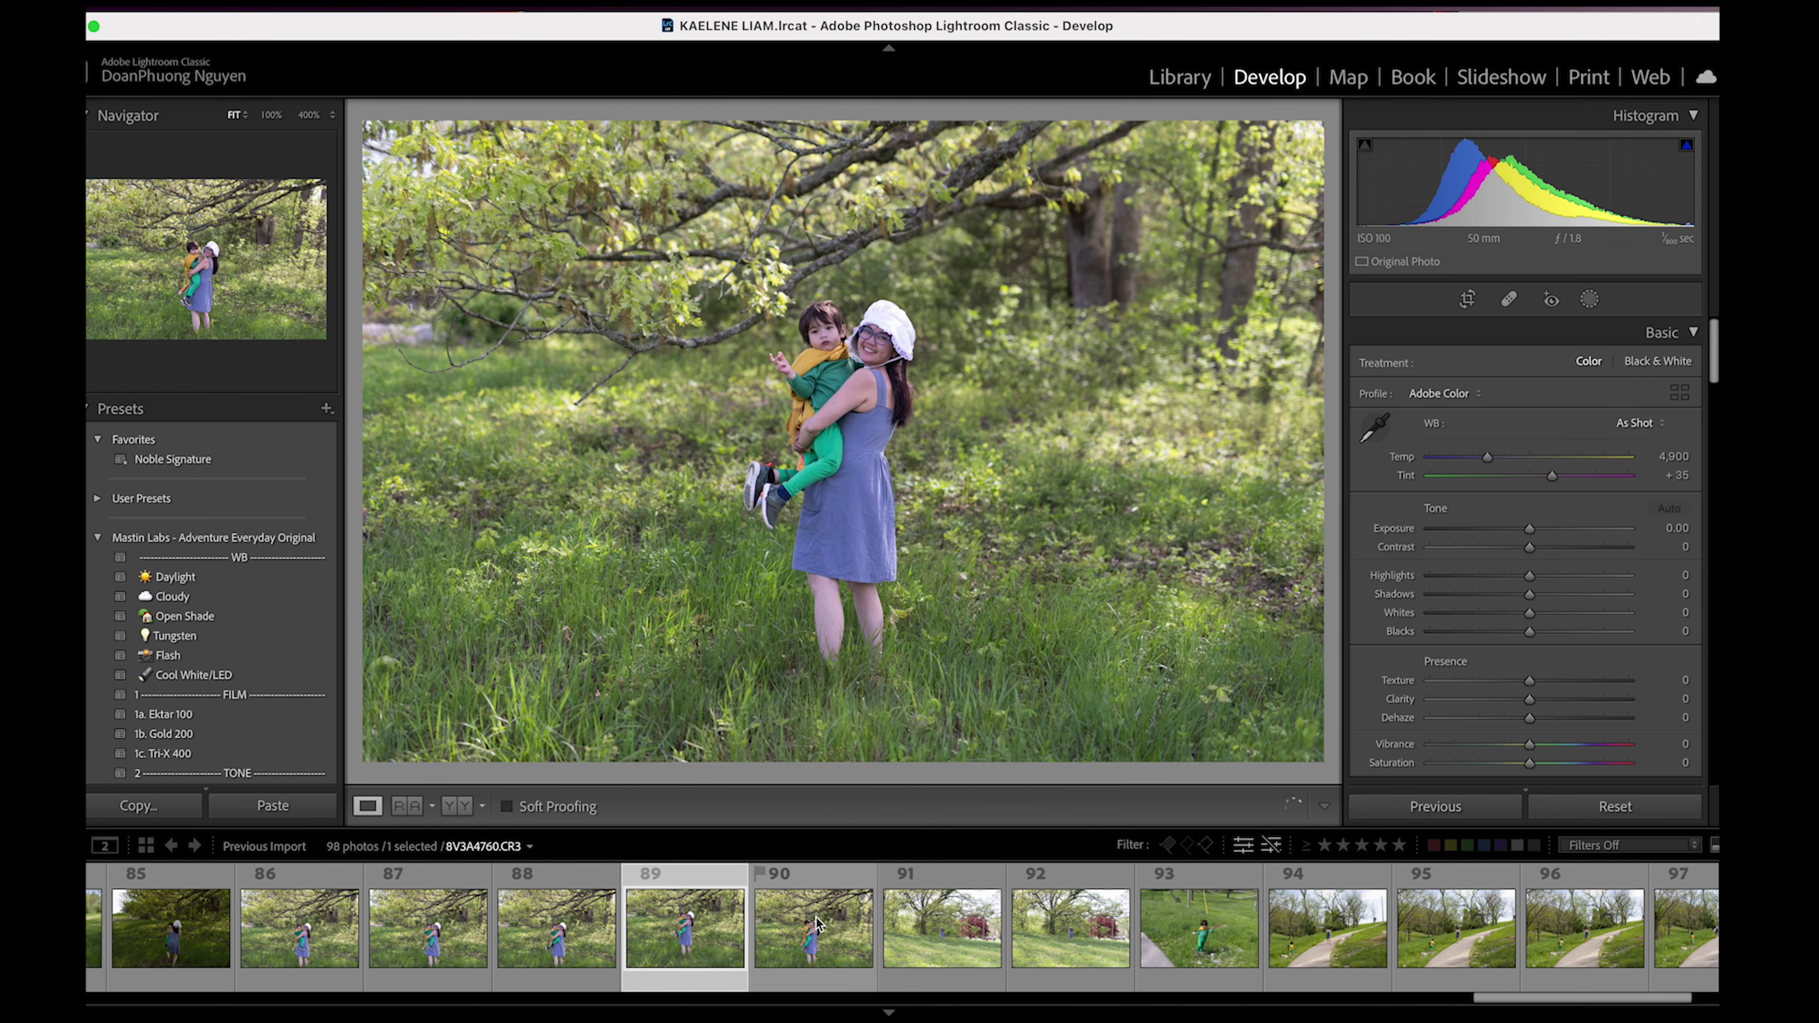
left_click(818, 924)
left_click(677, 916)
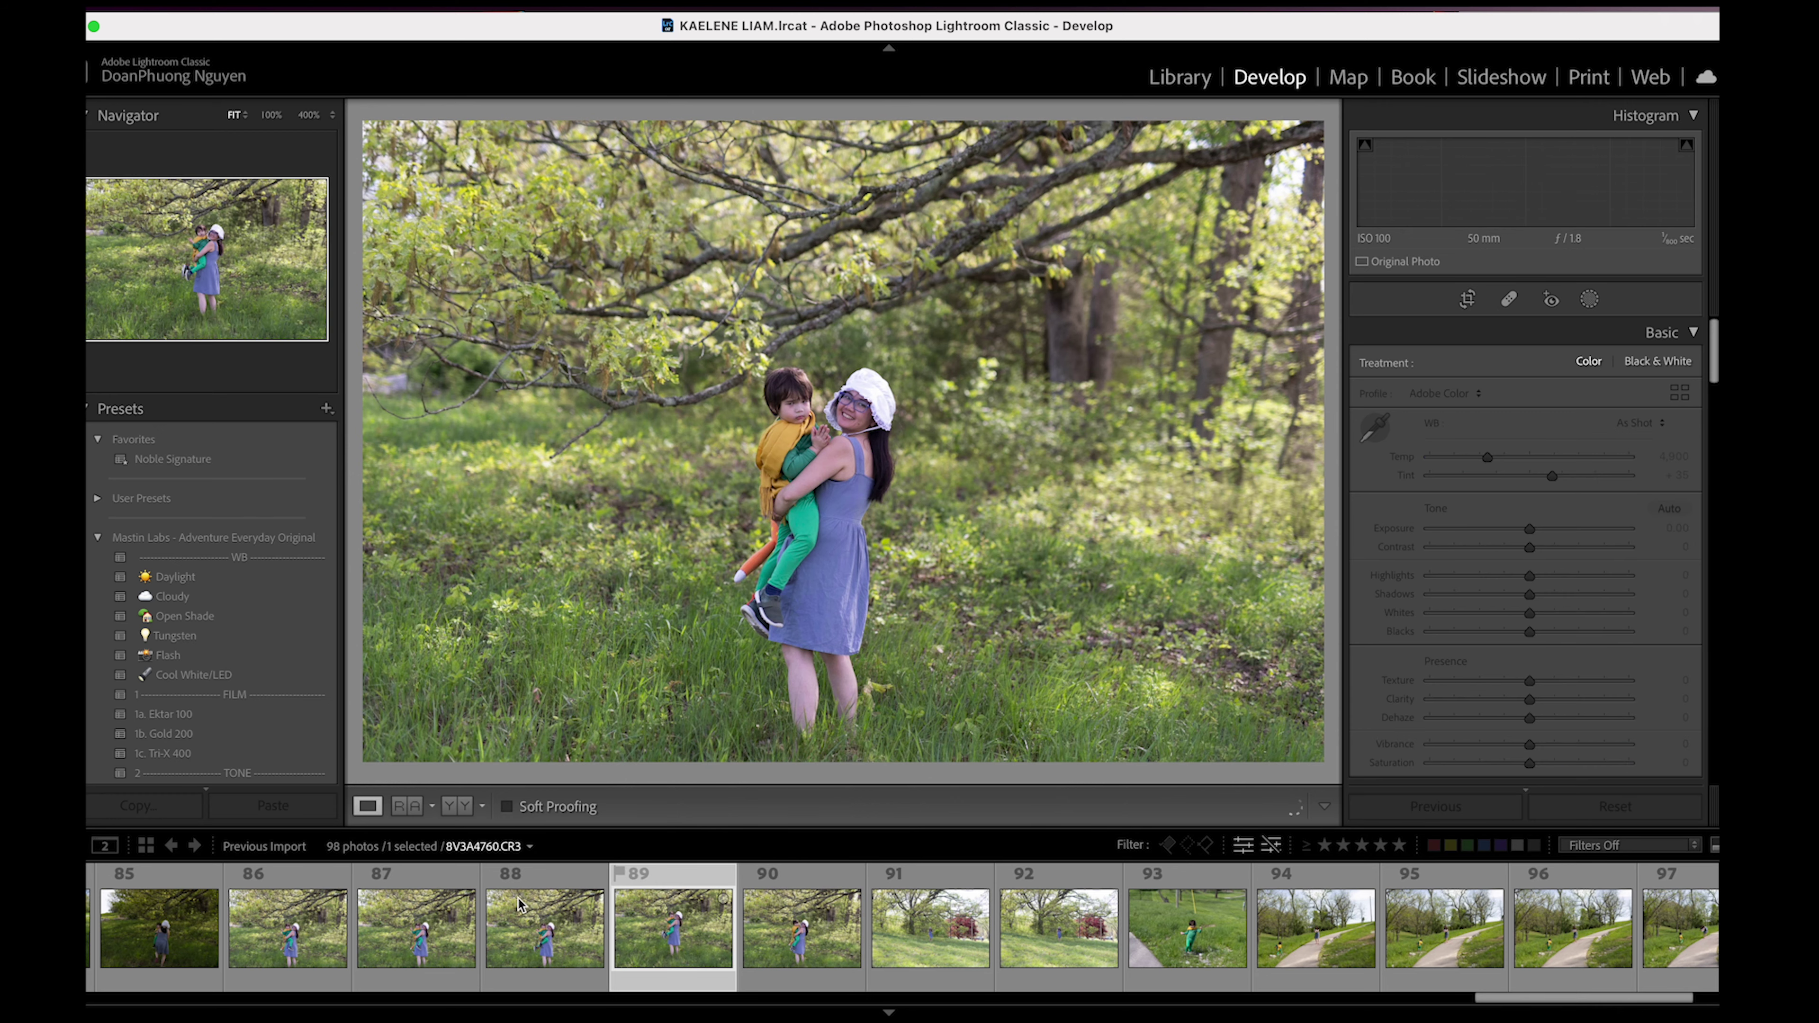
left_click(538, 912)
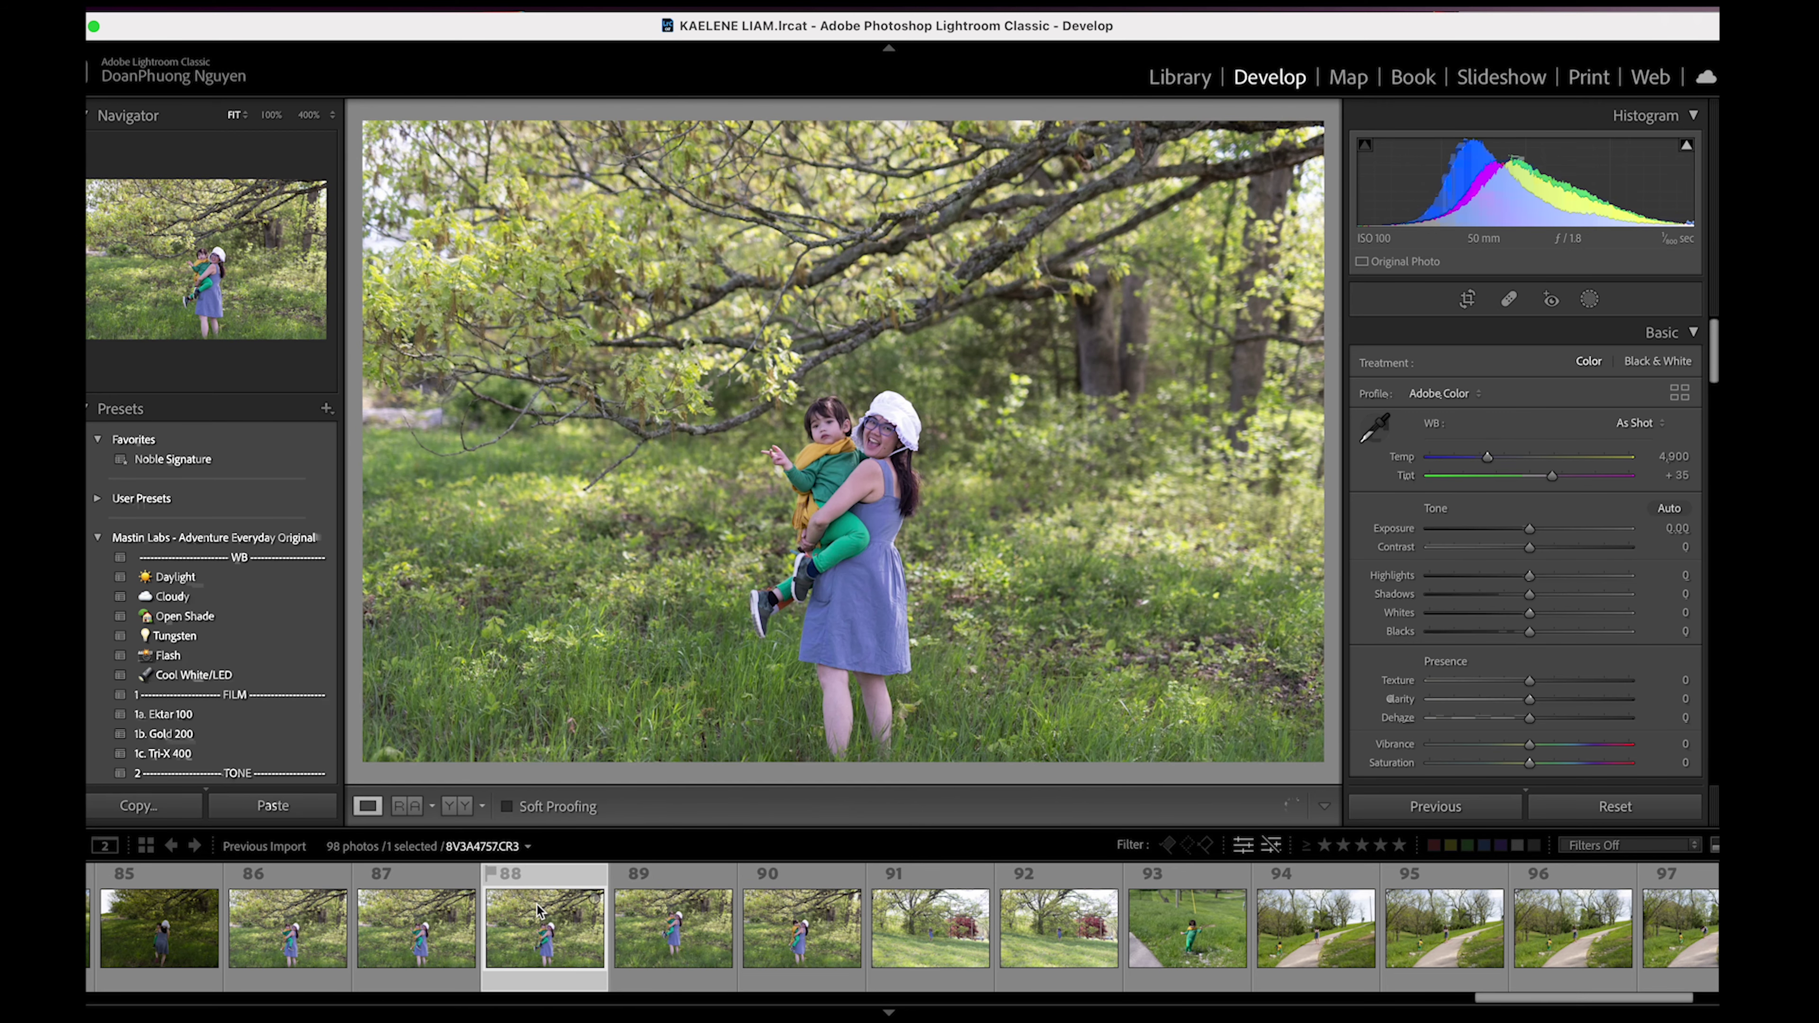
key("Left")
left_click(702, 931)
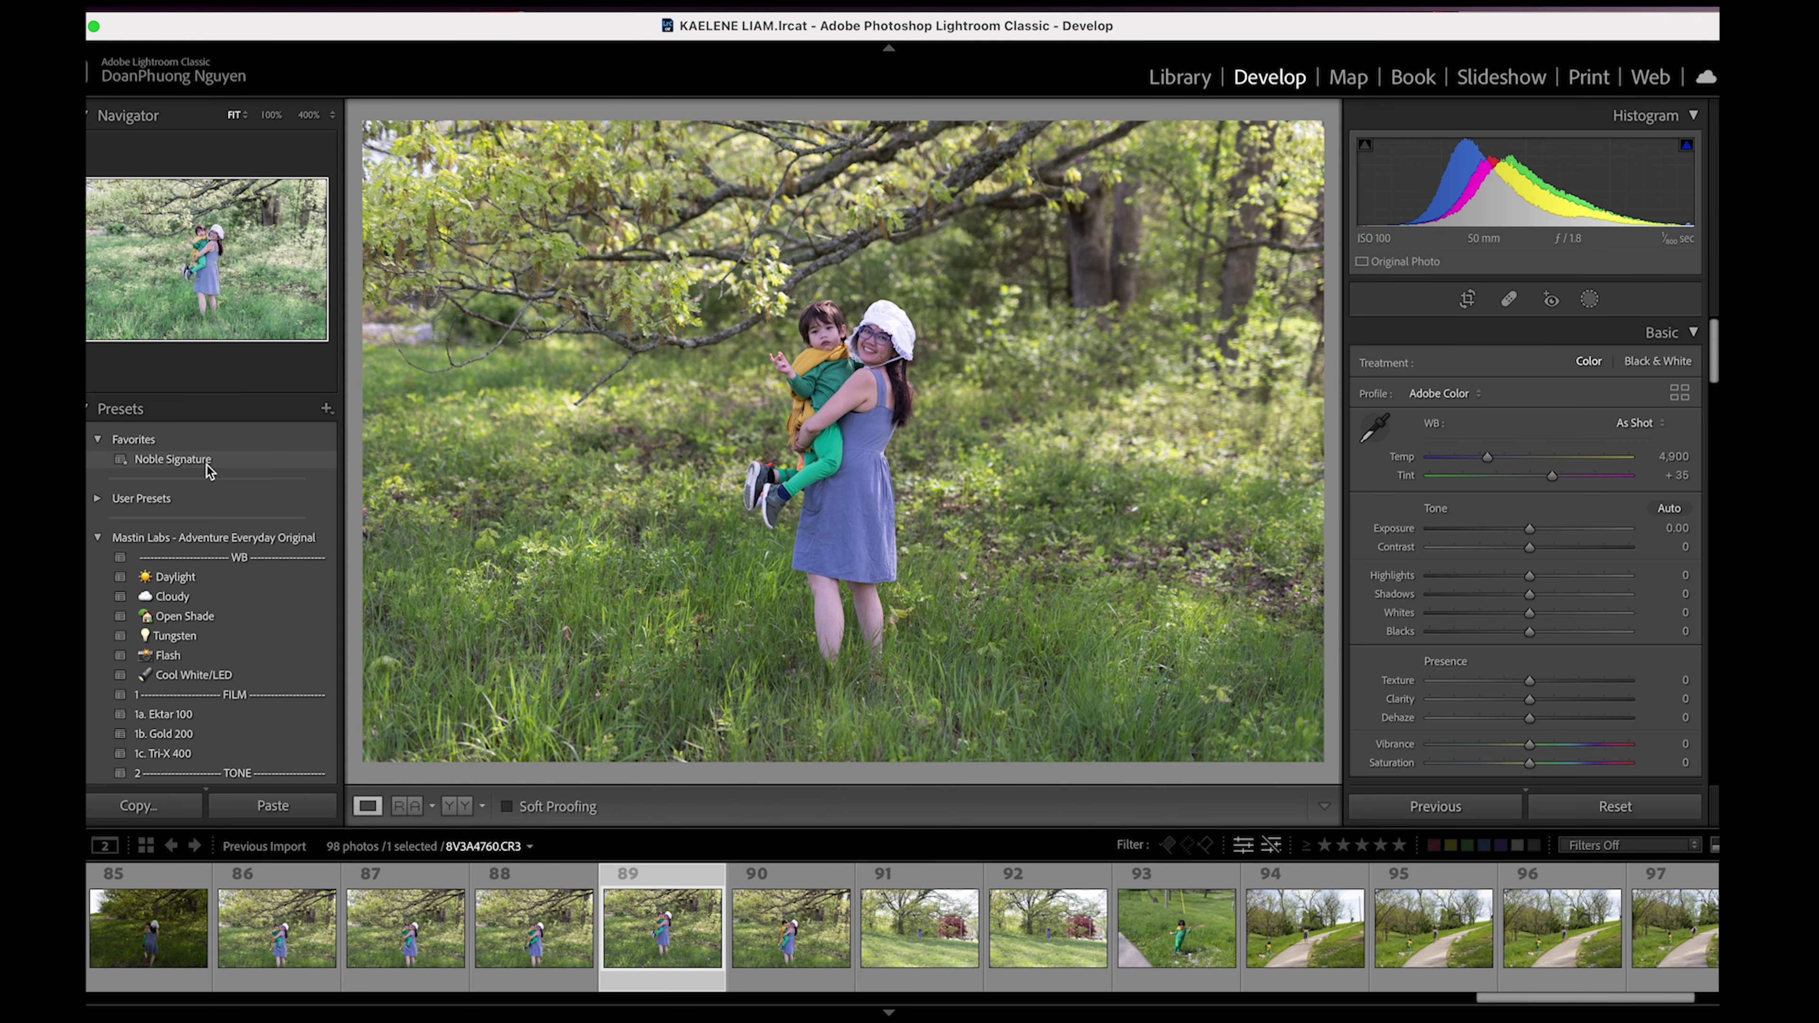
- Apply the Mastin Labs Fujicolor 1b. Superia 400 preset to photo 89
scroll(216, 616, "down", 2)
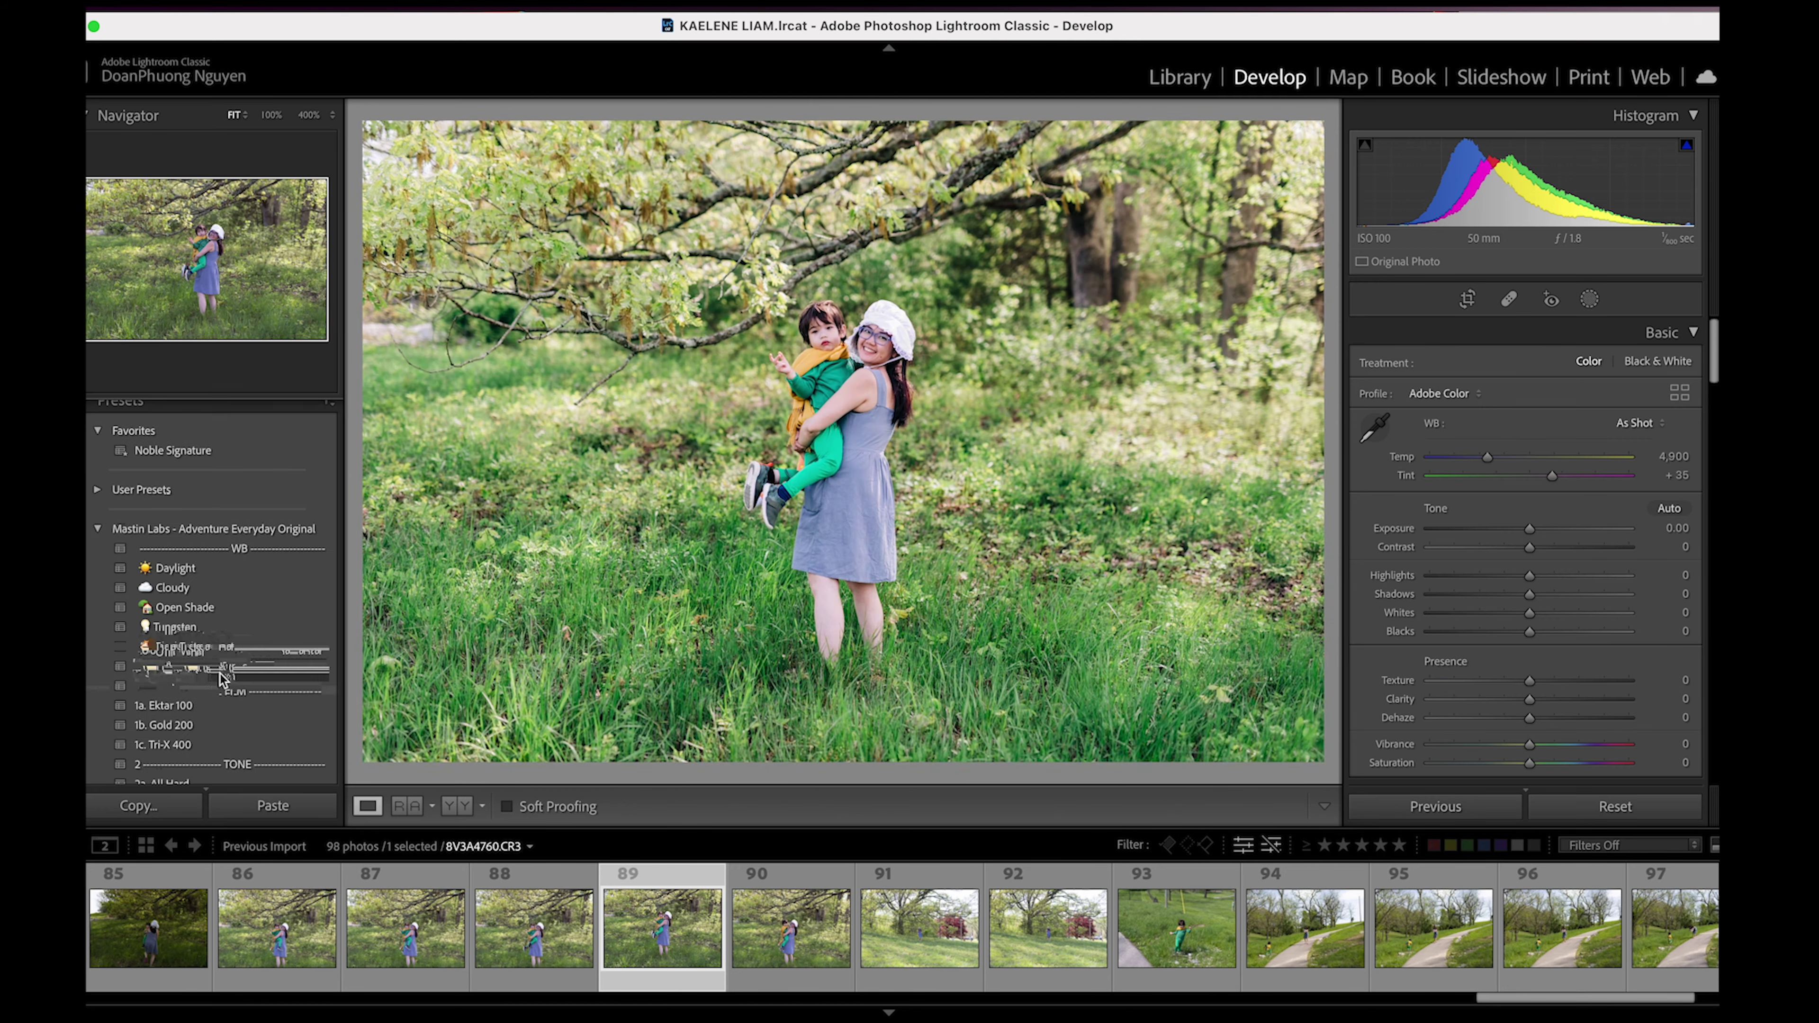
scroll(215, 695, "down", 15)
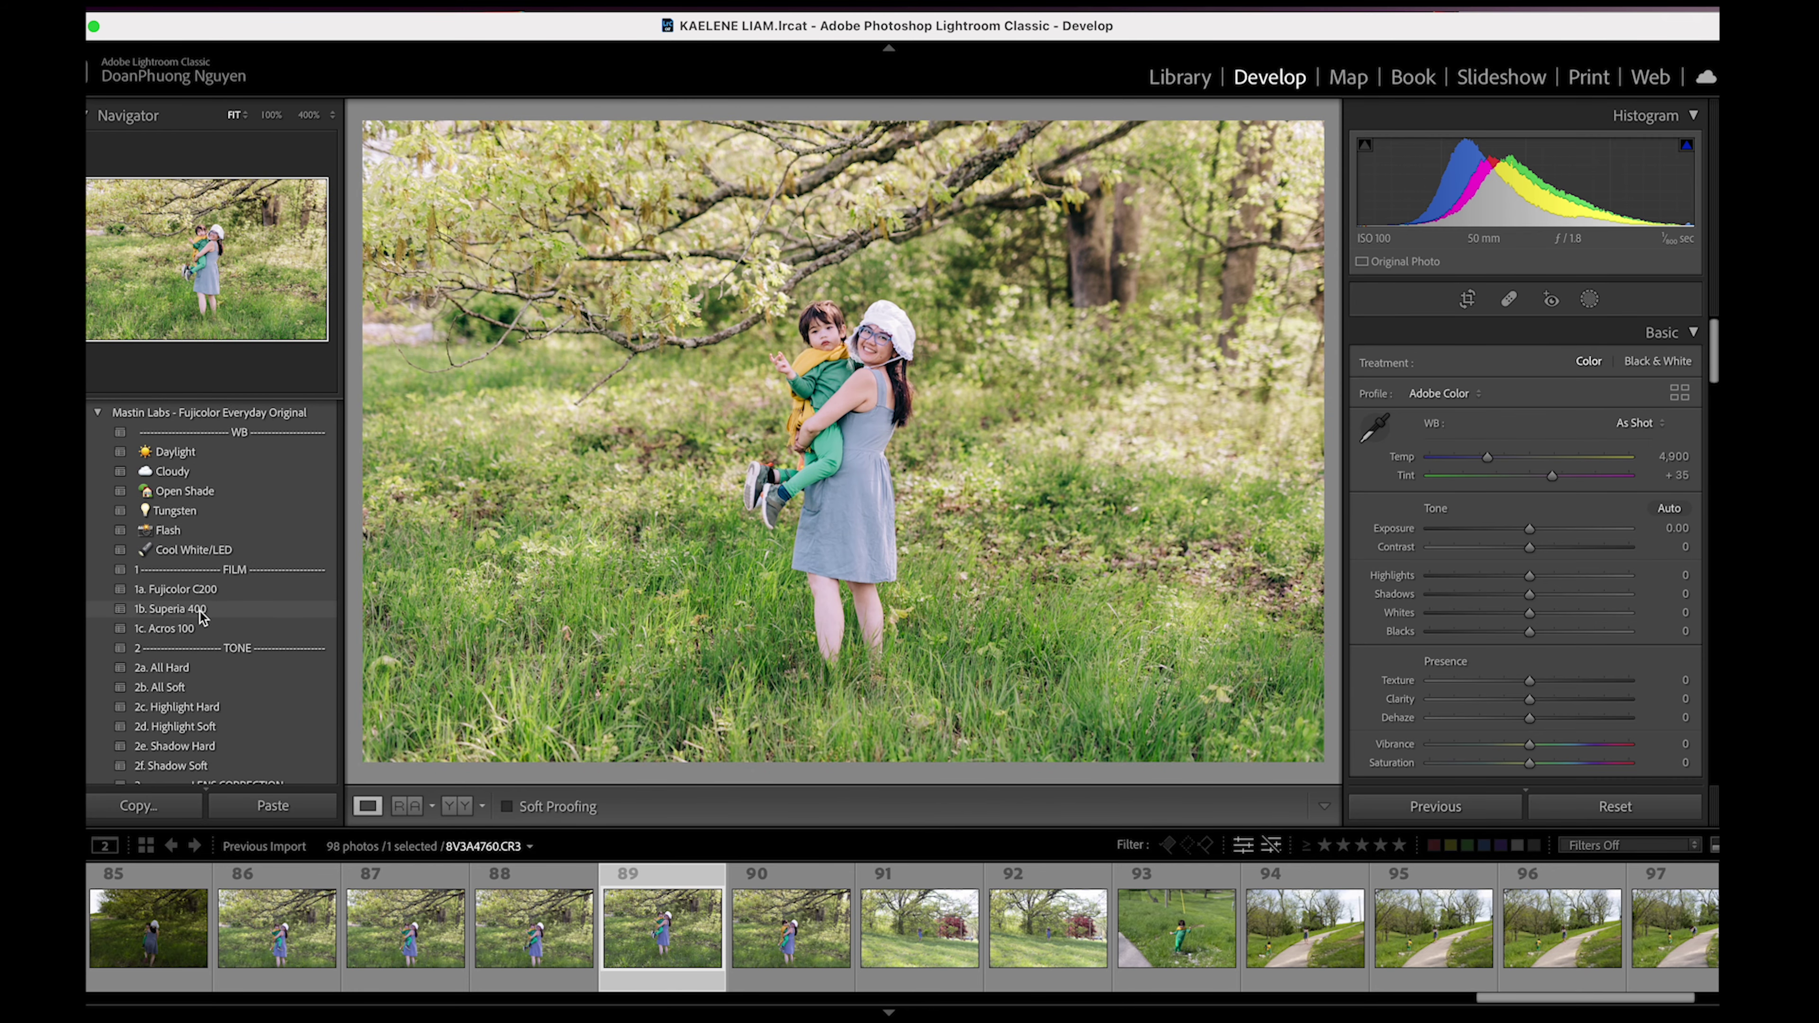
left_click(172, 608)
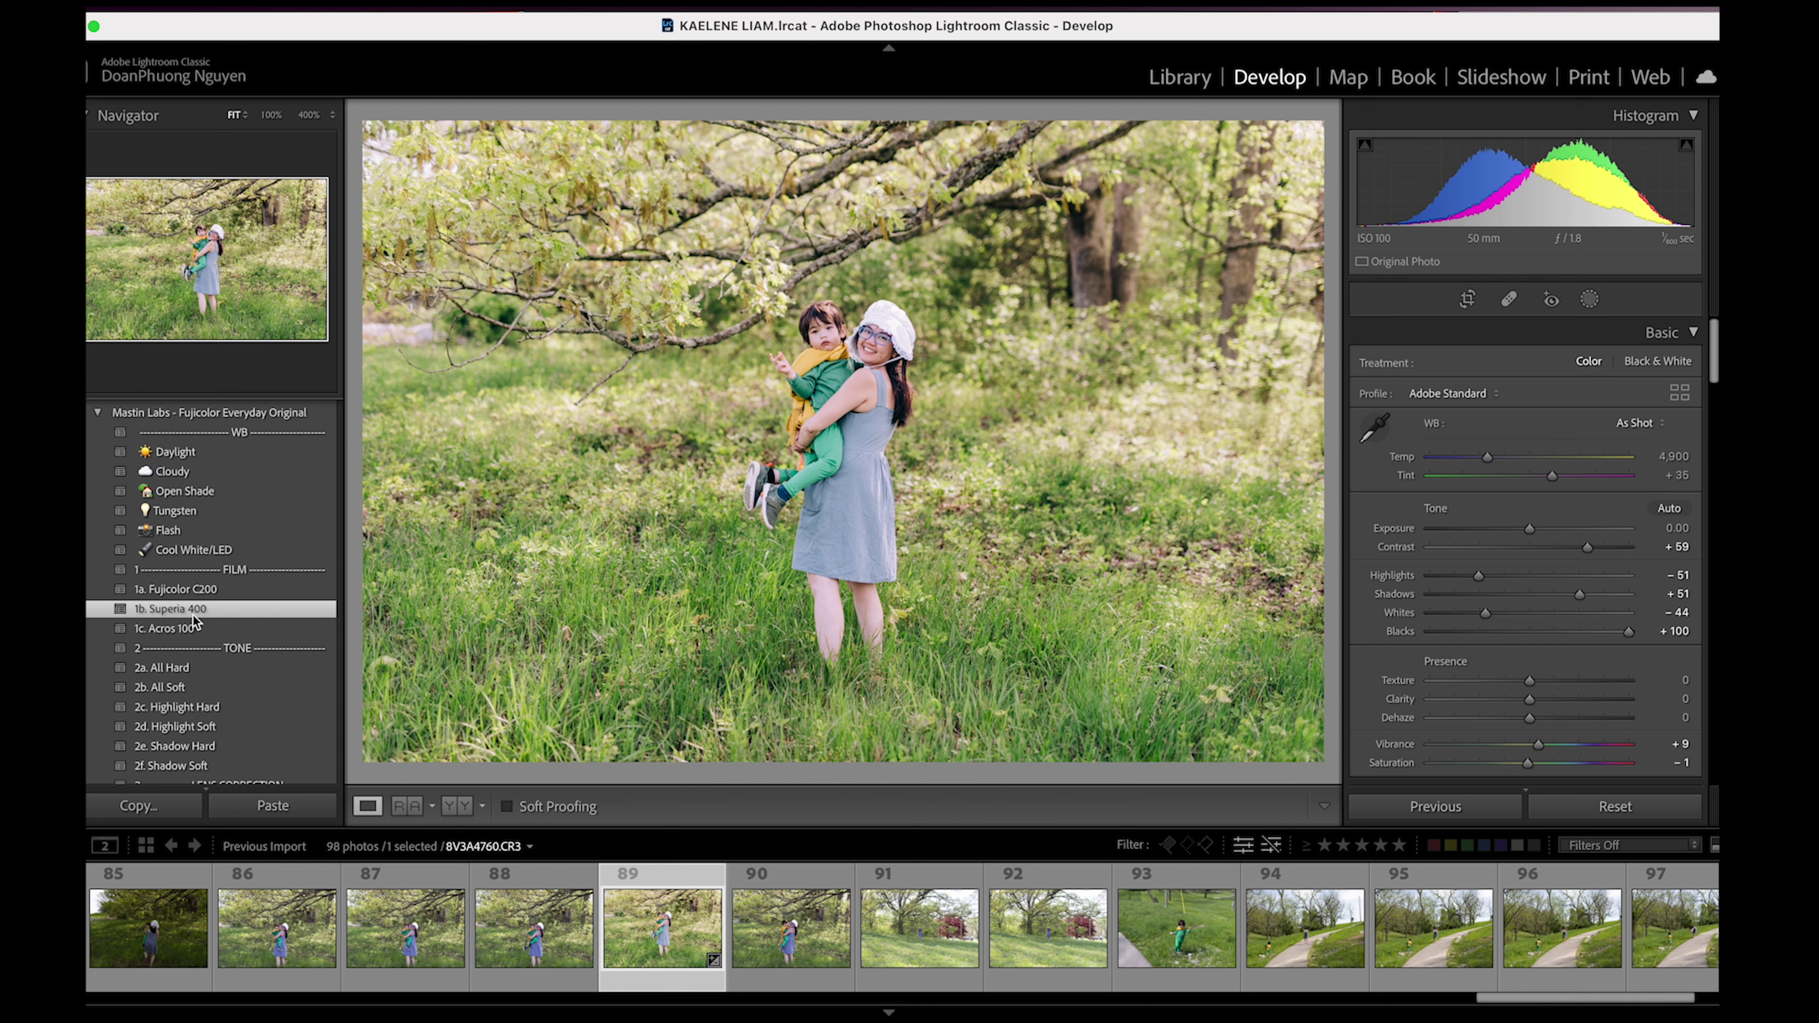
- Set photo 89's Exposure to −0.05, Temp to 5,063 and Tint to +33
left_click_drag(1532, 528, 1529, 530)
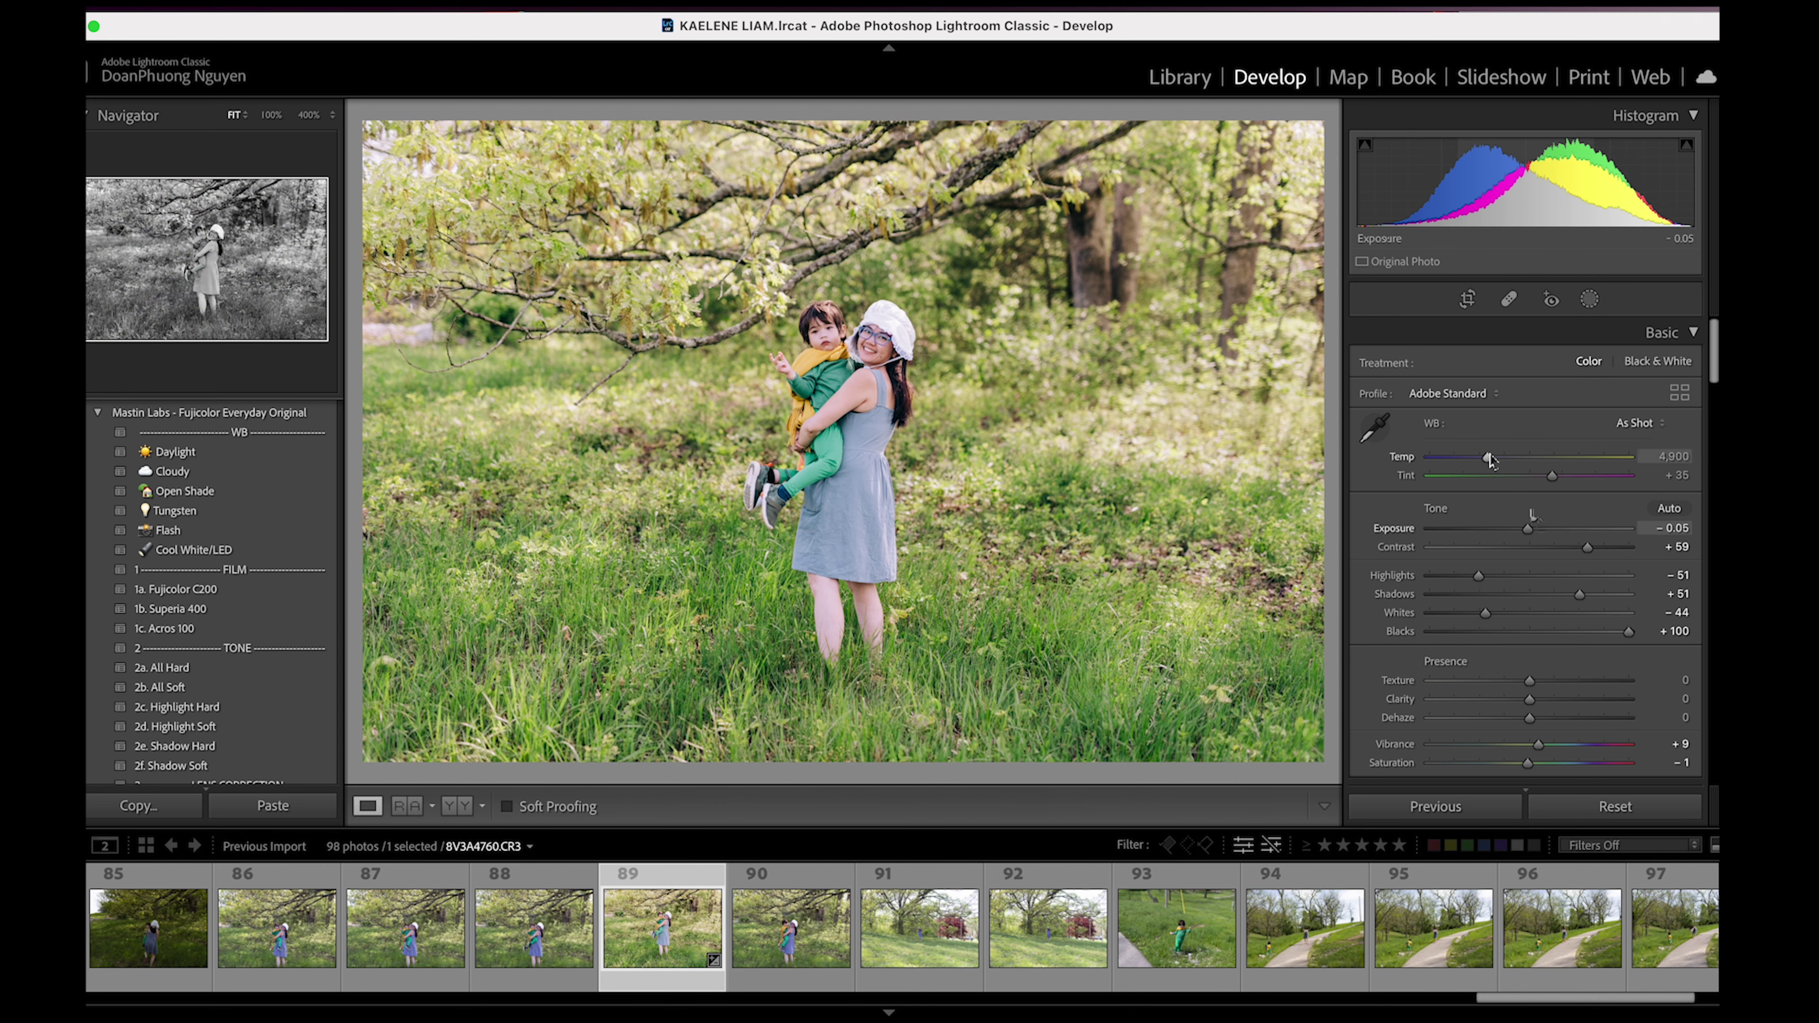
left_click_drag(1497, 455, 1552, 478)
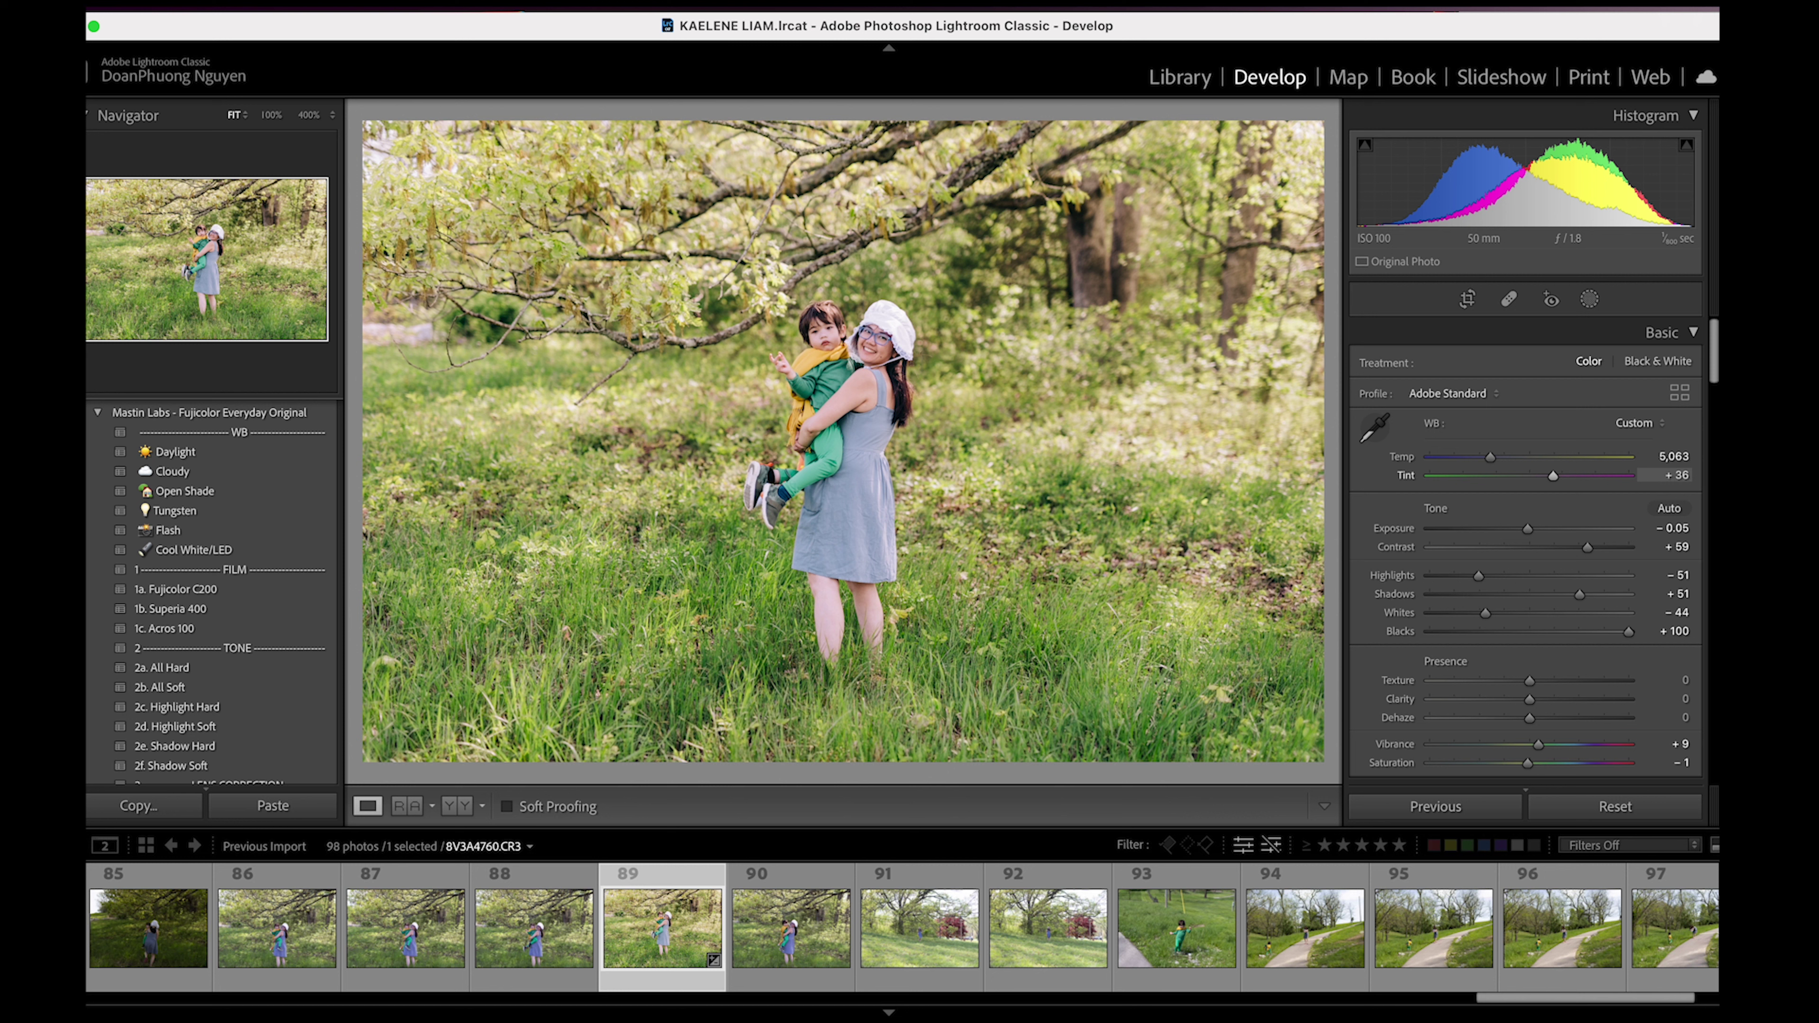
left_click_drag(1553, 476, 1549, 479)
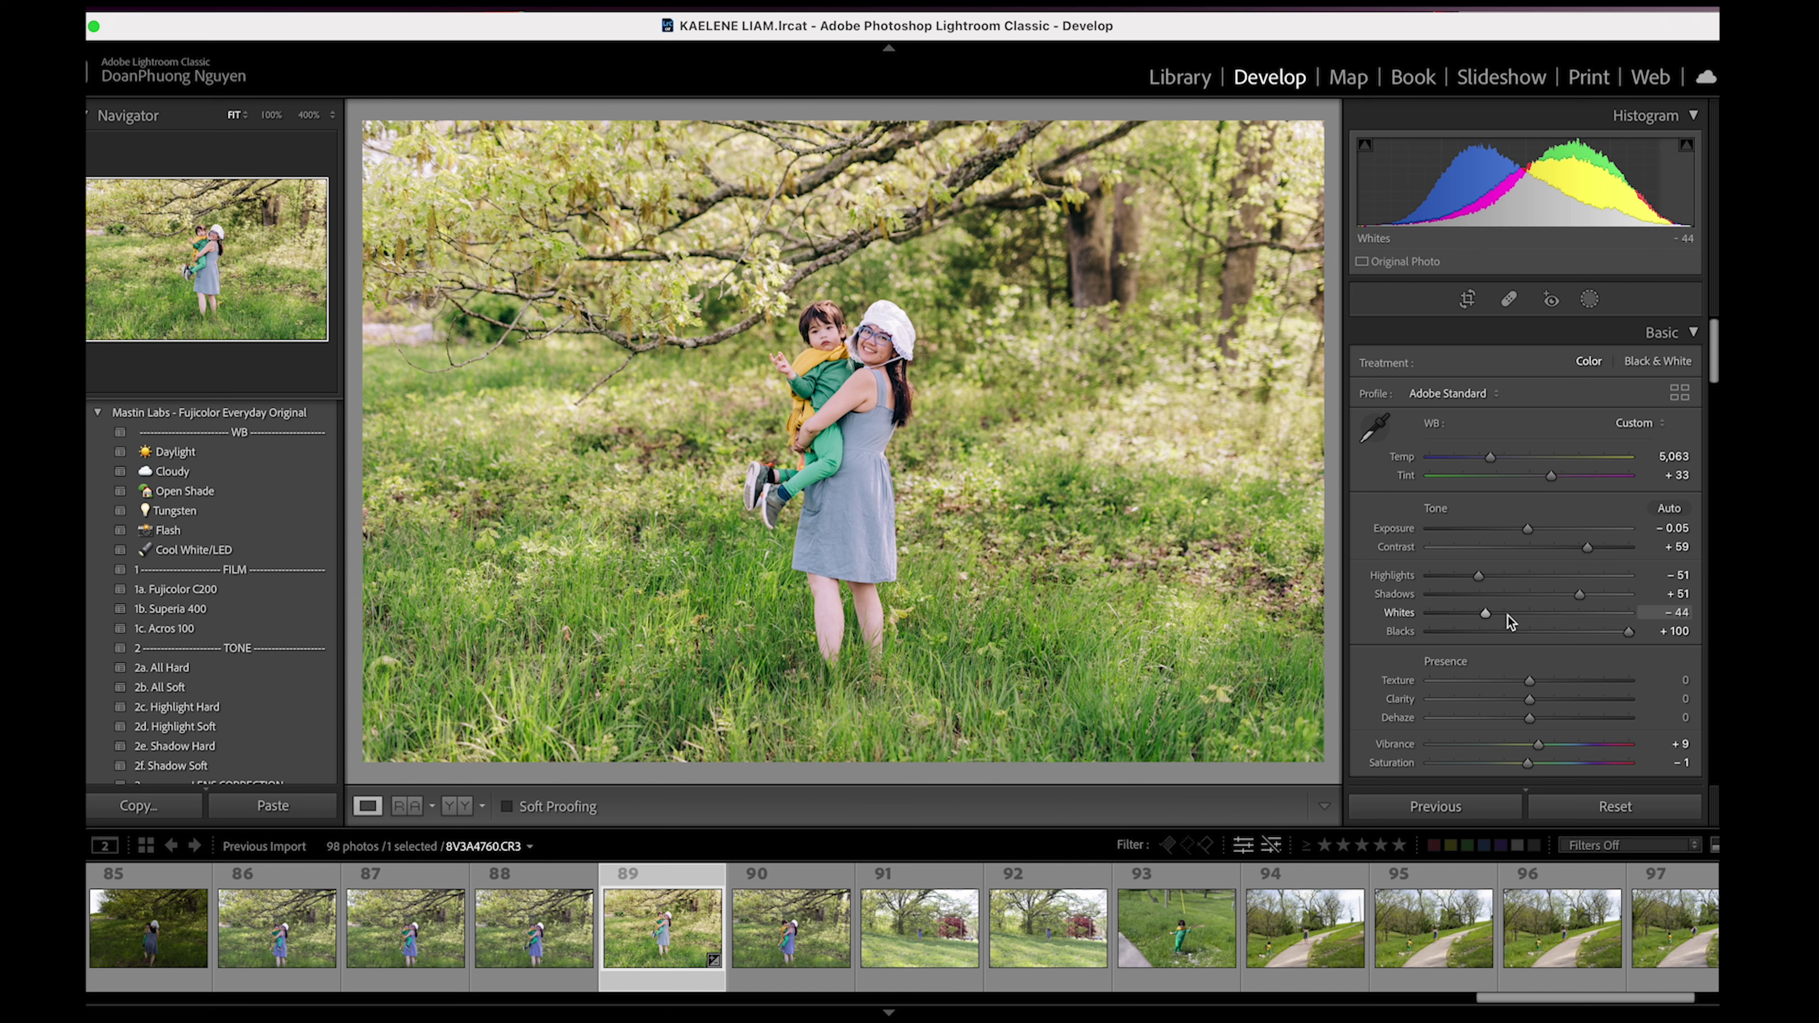
- Tighten the crop on photo 89, rotate it 0.18° to straighten, and apply the crop
left_click(1467, 299)
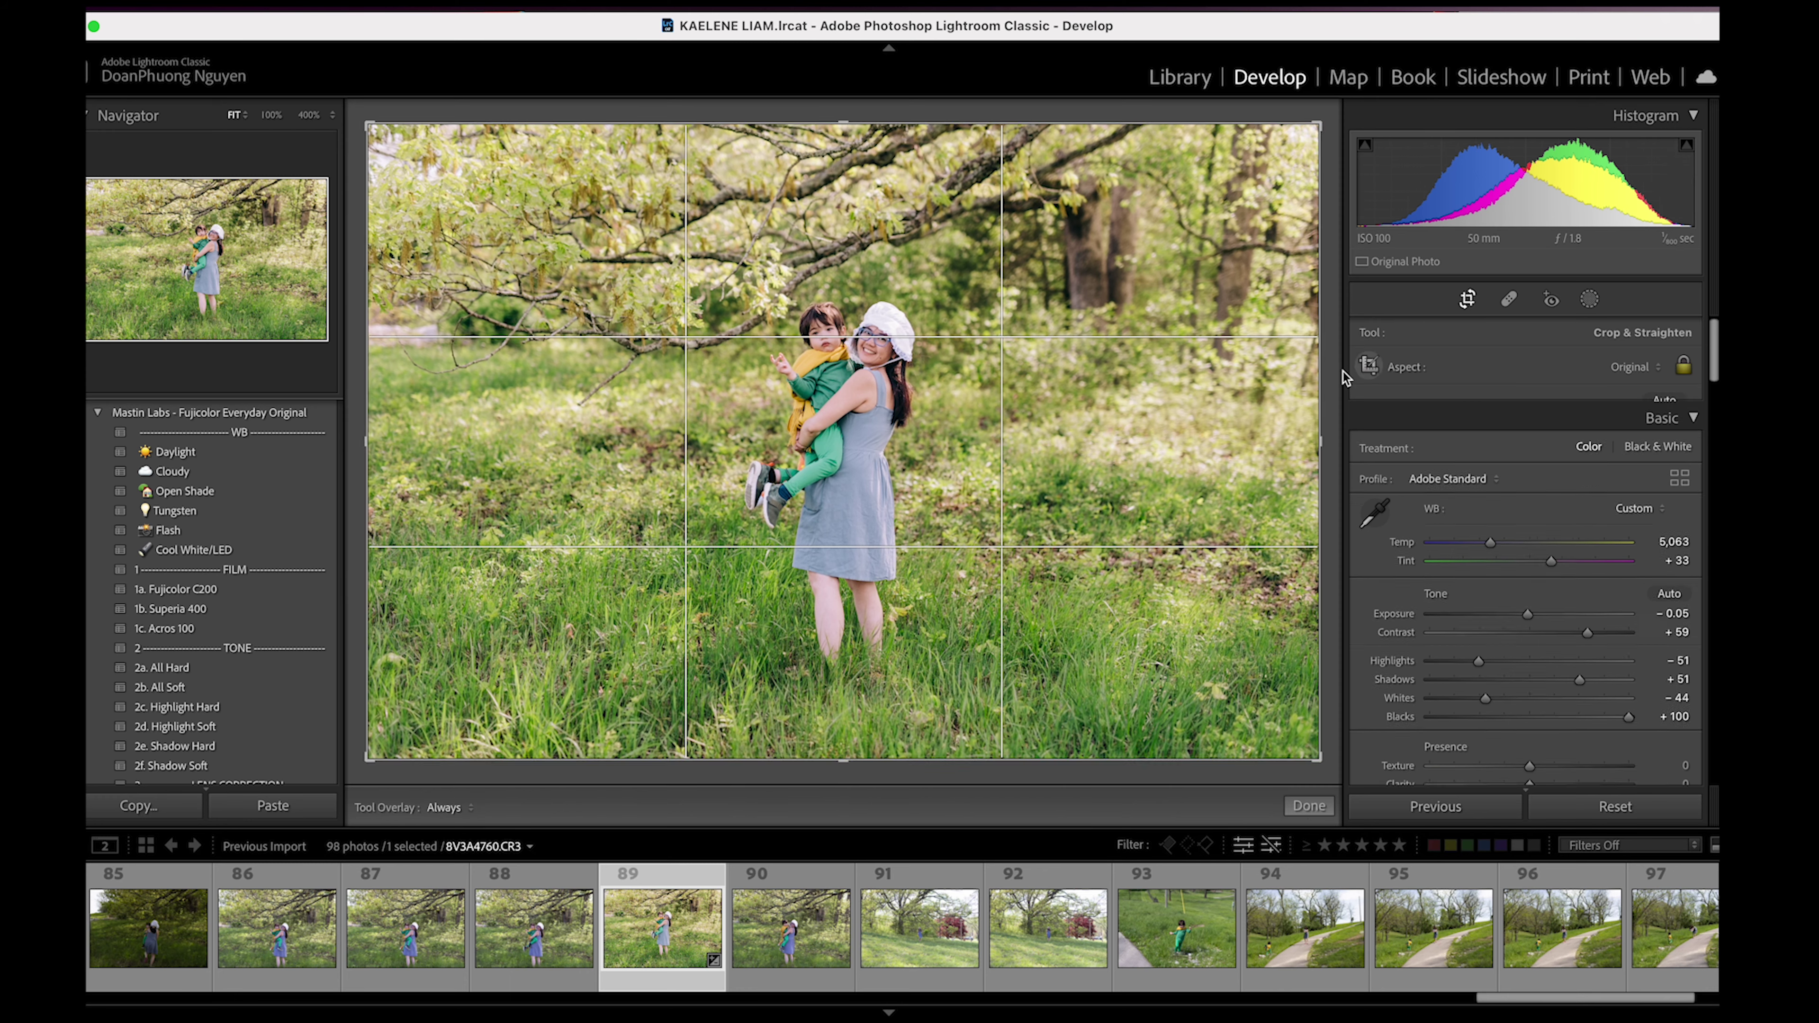
left_click_drag(1318, 439, 1192, 621)
left_click_drag(1298, 752, 1315, 761)
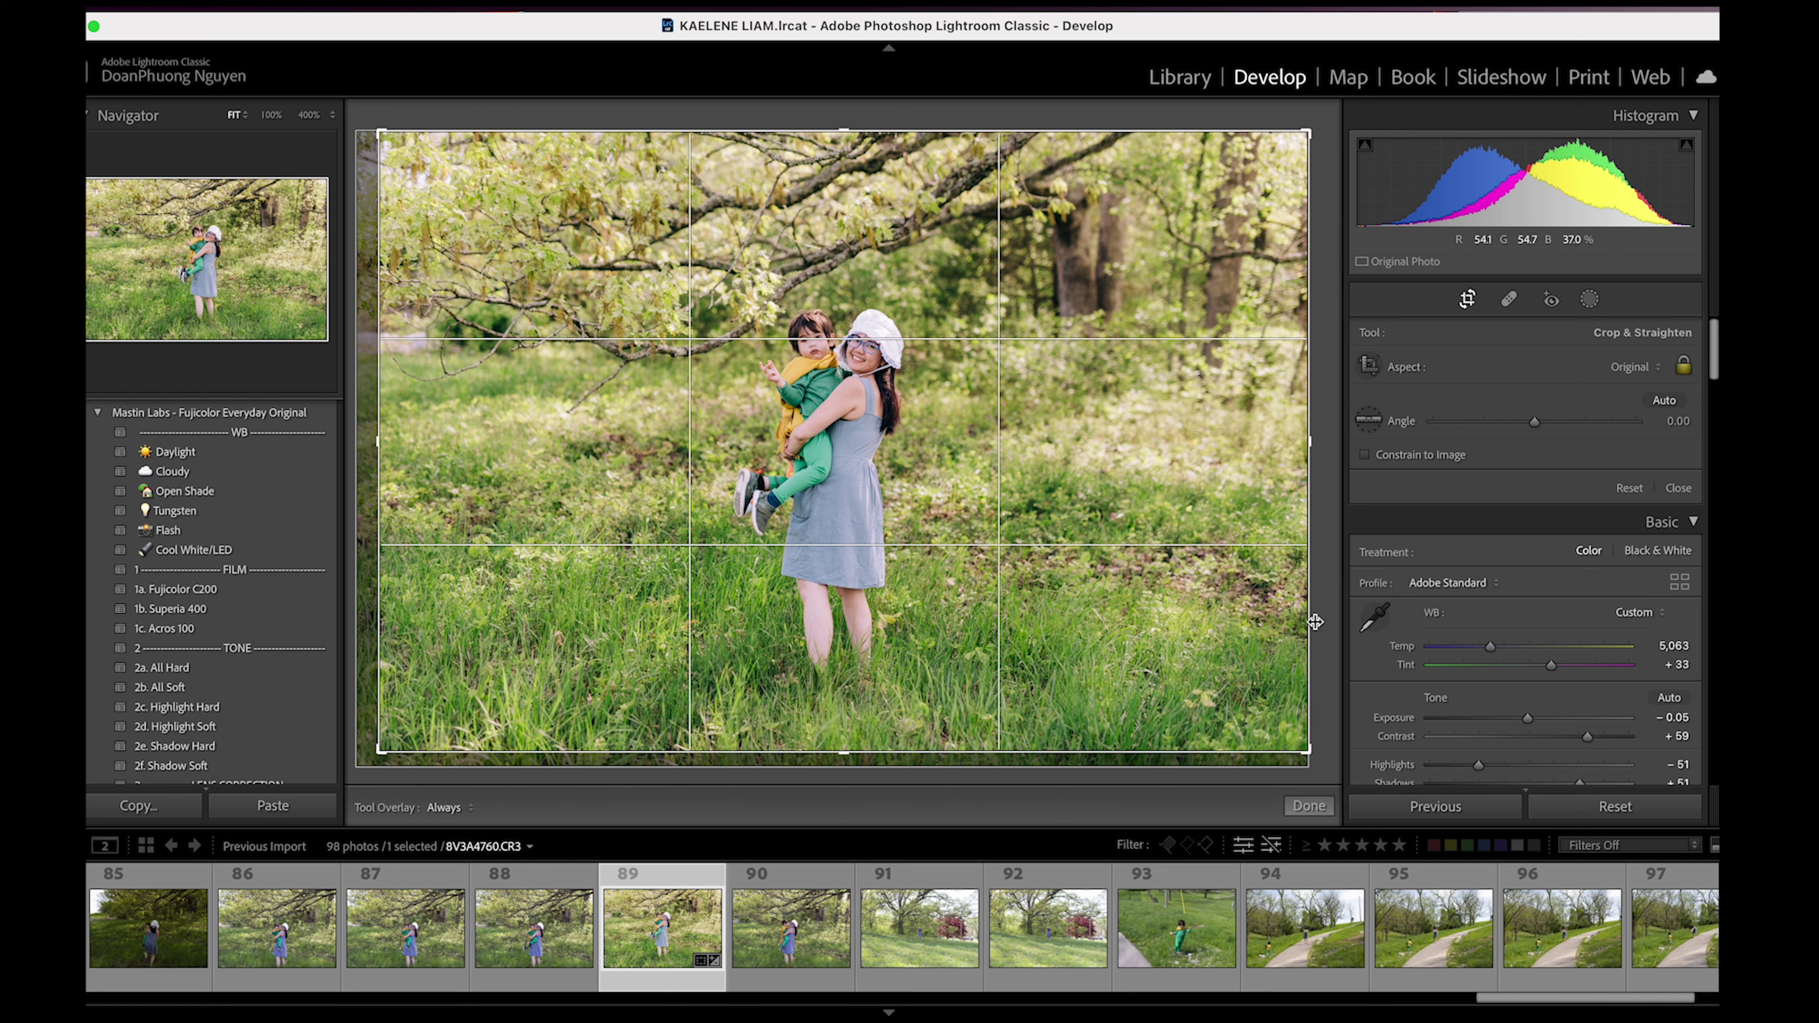
left_click_drag(1316, 622, 1324, 633)
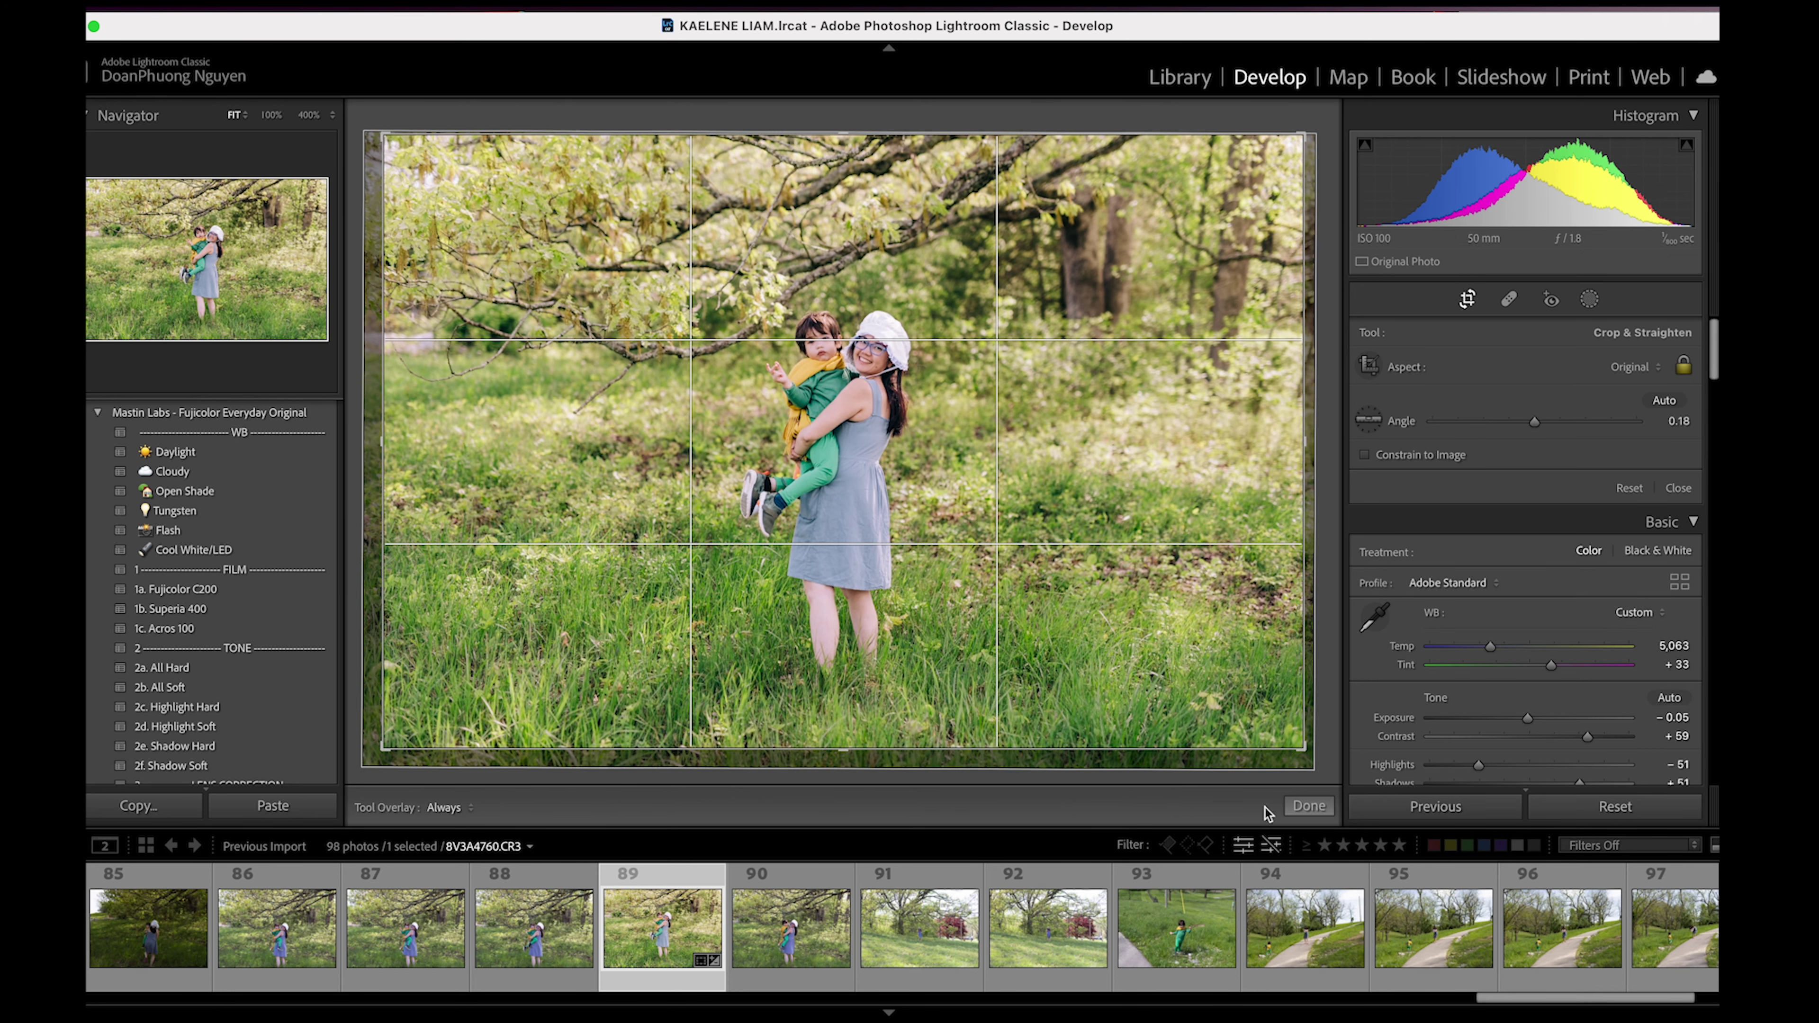
left_click(1309, 806)
left_click_drag(1714, 337, 1664, 642)
scroll(1664, 643, "down", 5)
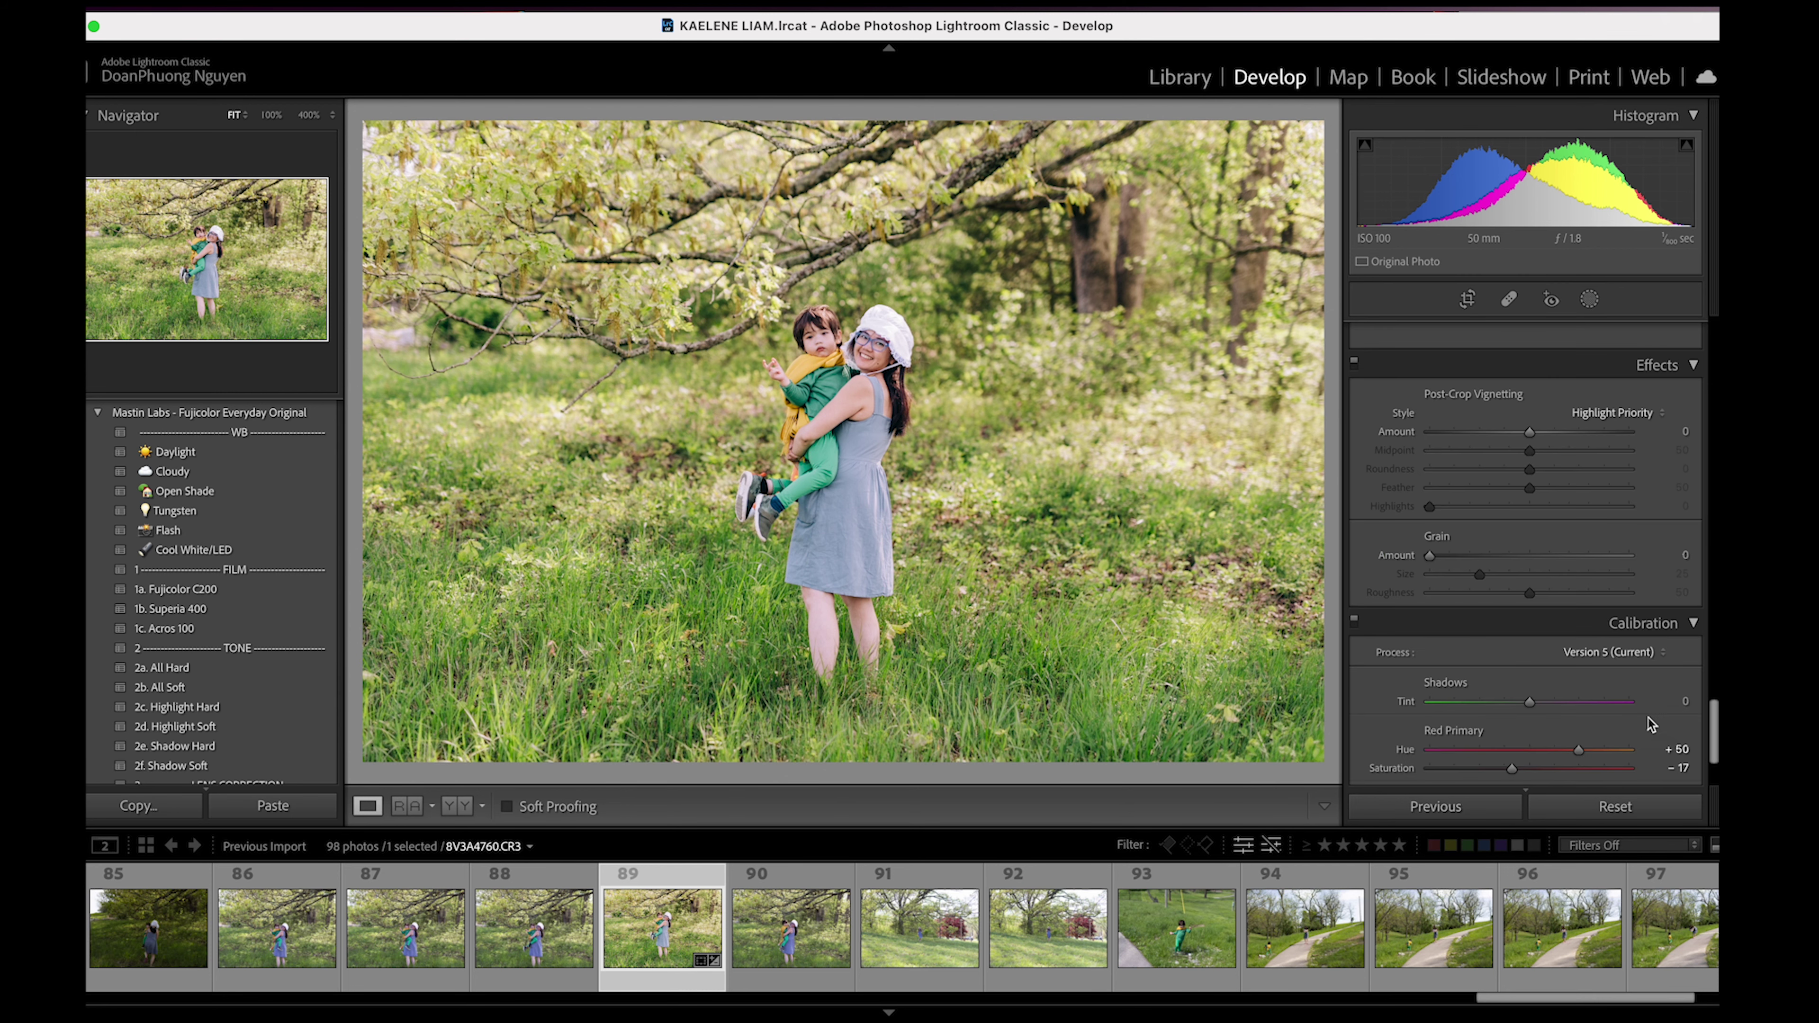
scroll(1644, 723, "up", 20)
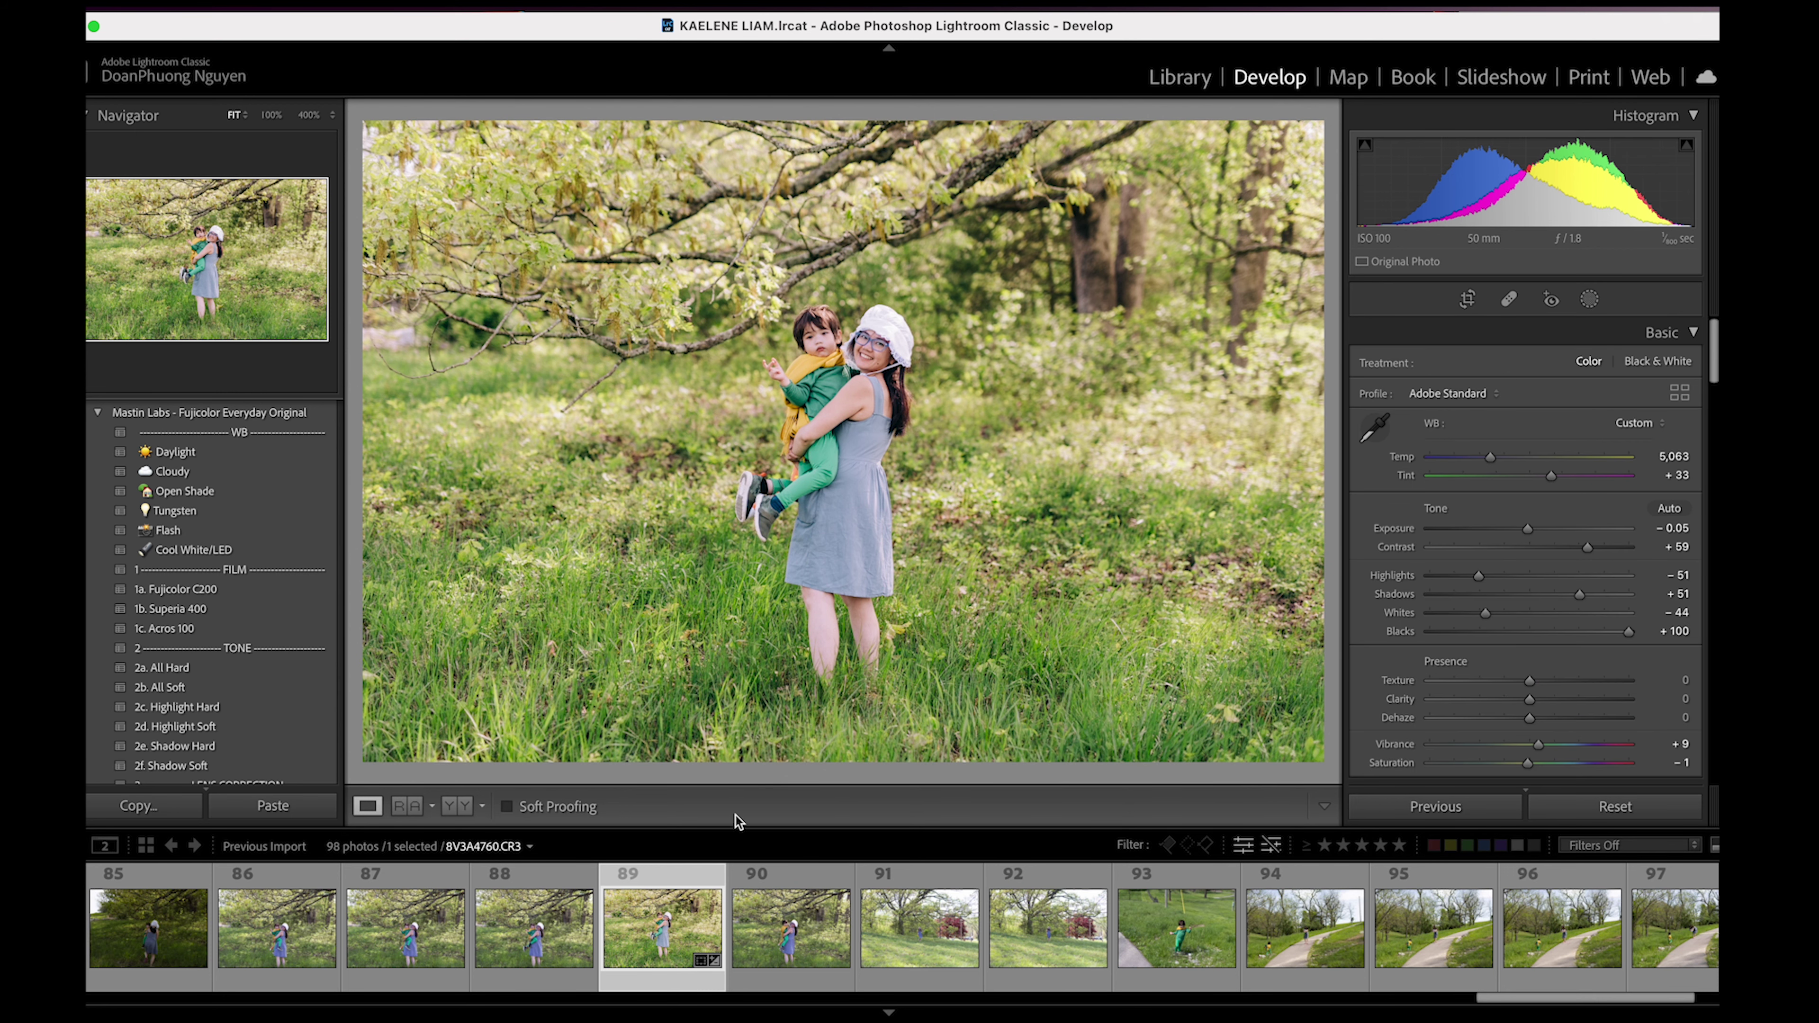
- Select photo 90 and apply the Camera Faithful profile
left_click(753, 923)
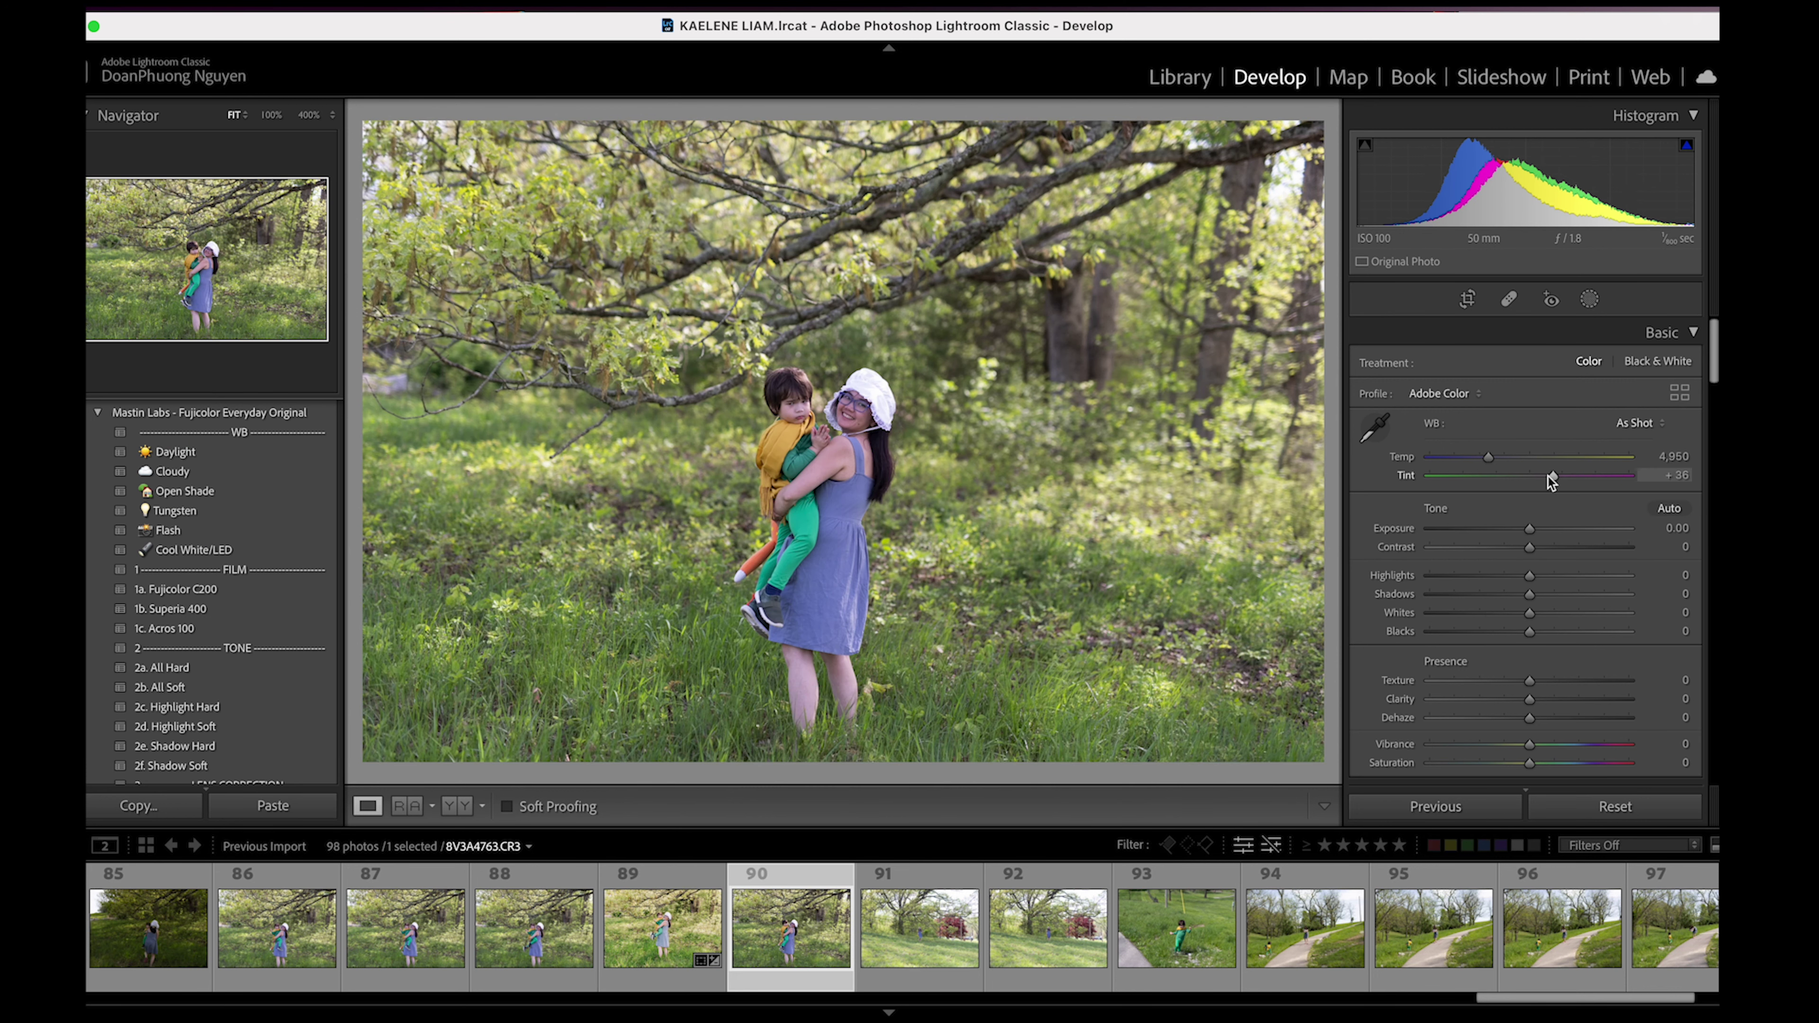
left_click(1679, 394)
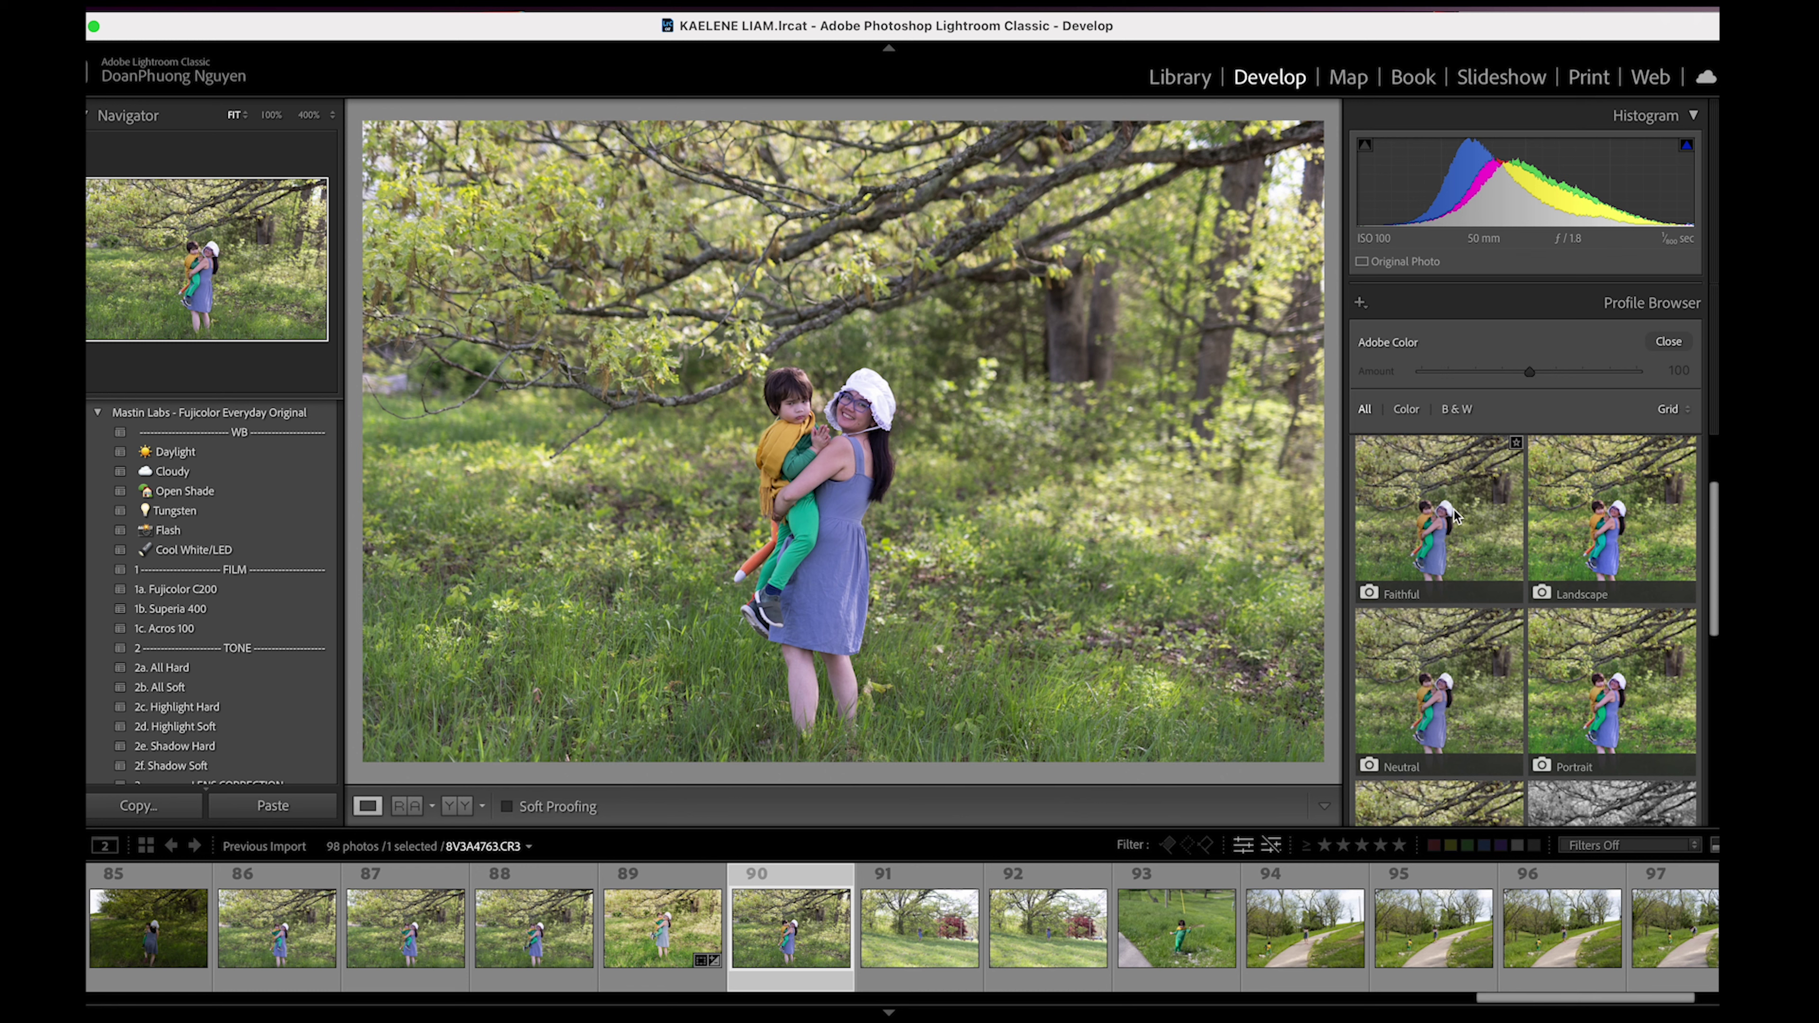
left_click(1390, 552)
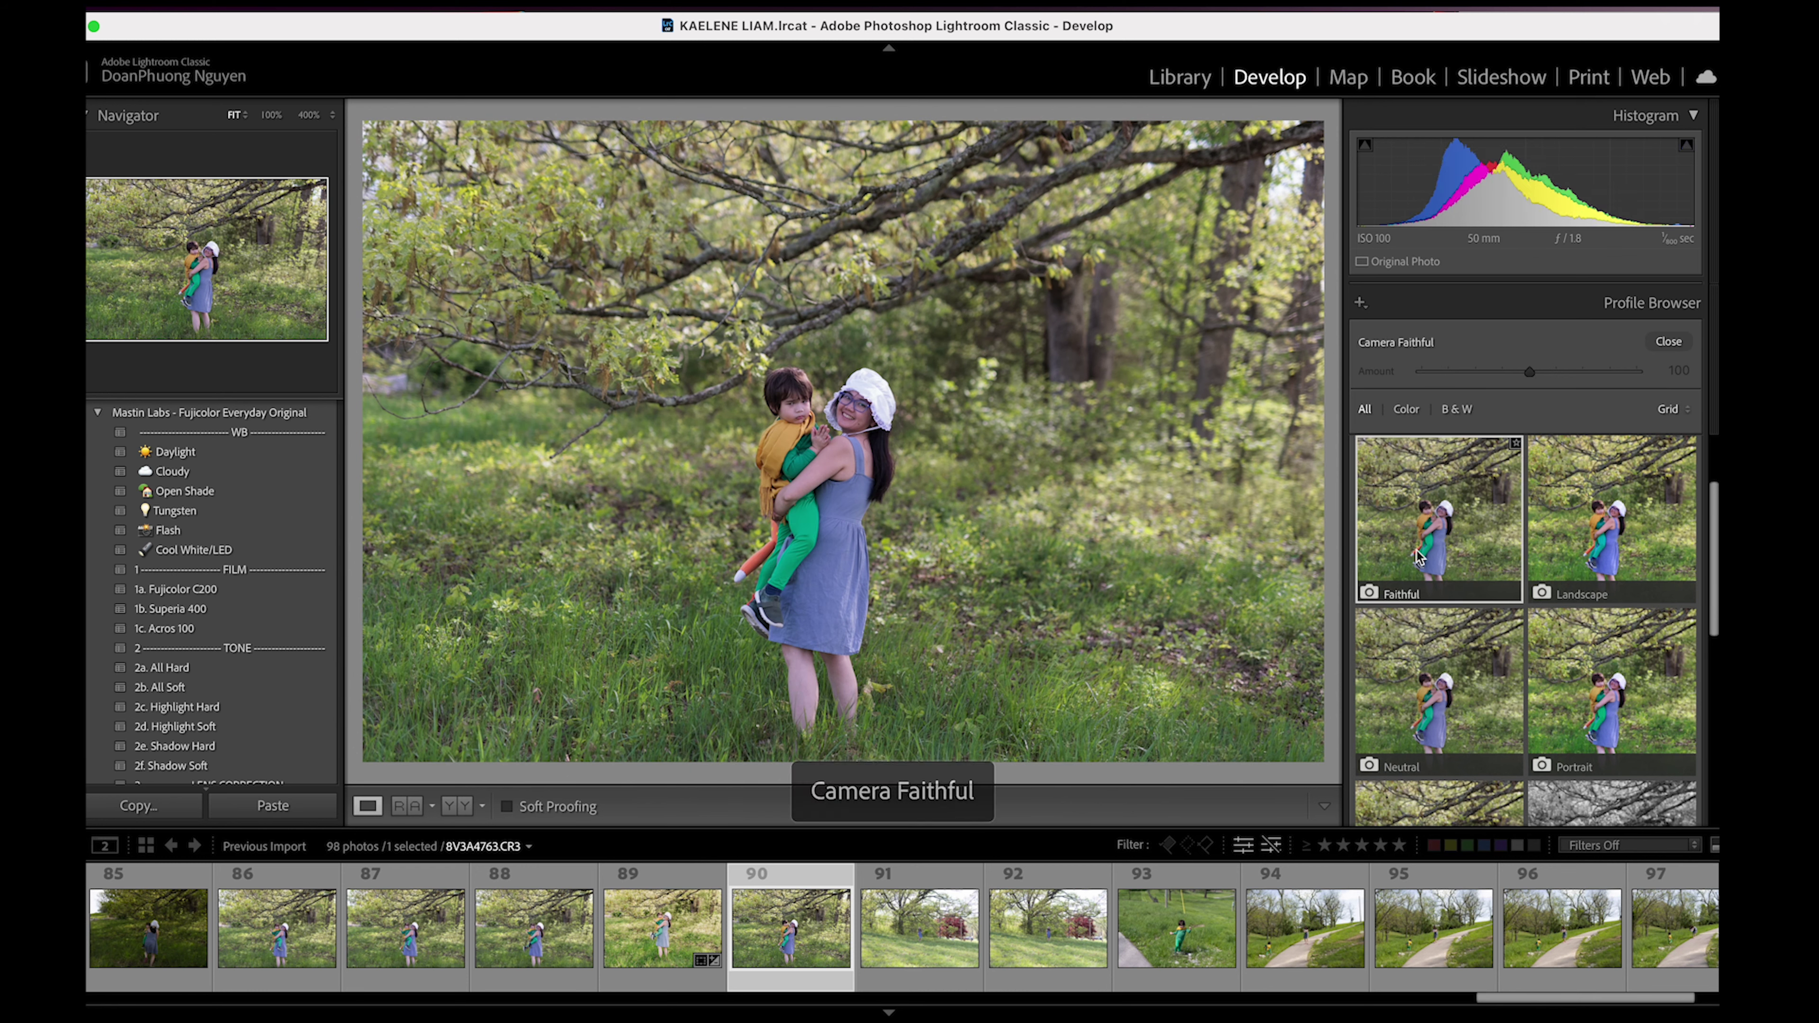
left_click(1668, 342)
- Raise photo 90's Exposure to +0.80 and warm Temp to about 5,234
left_click_drag(1529, 528, 1529, 618)
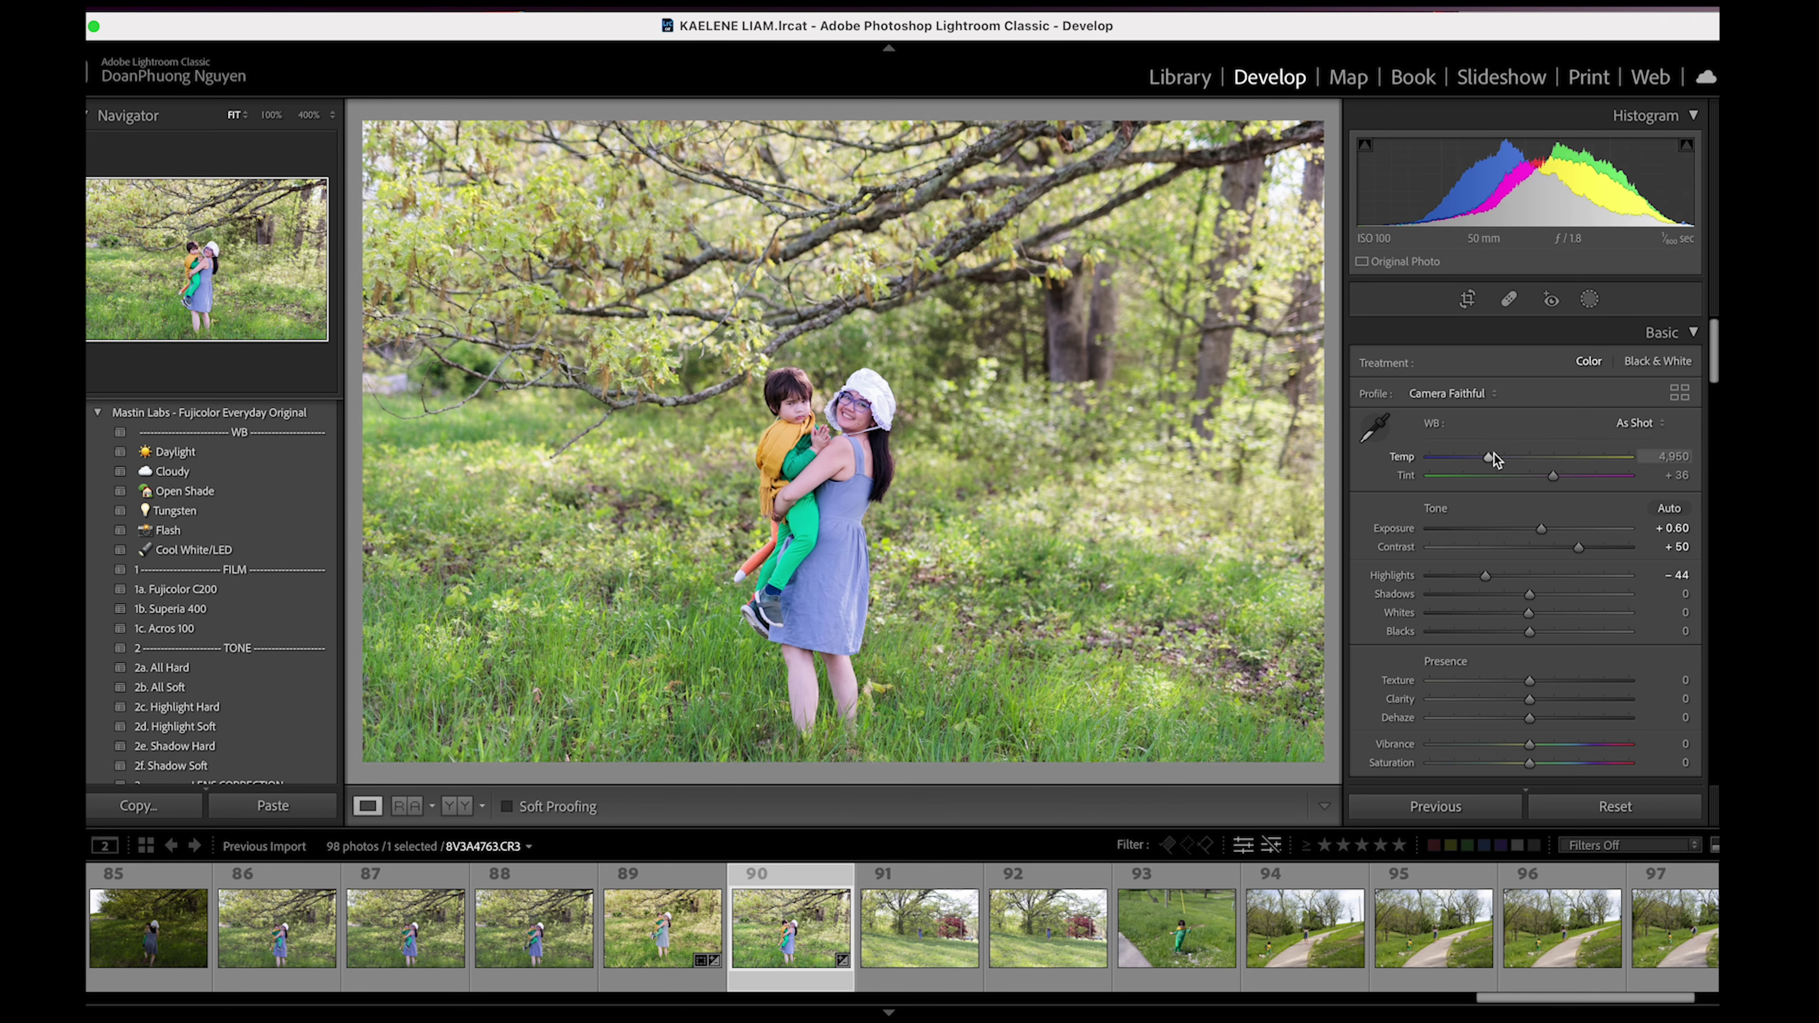
left_click_drag(1490, 458, 1559, 477)
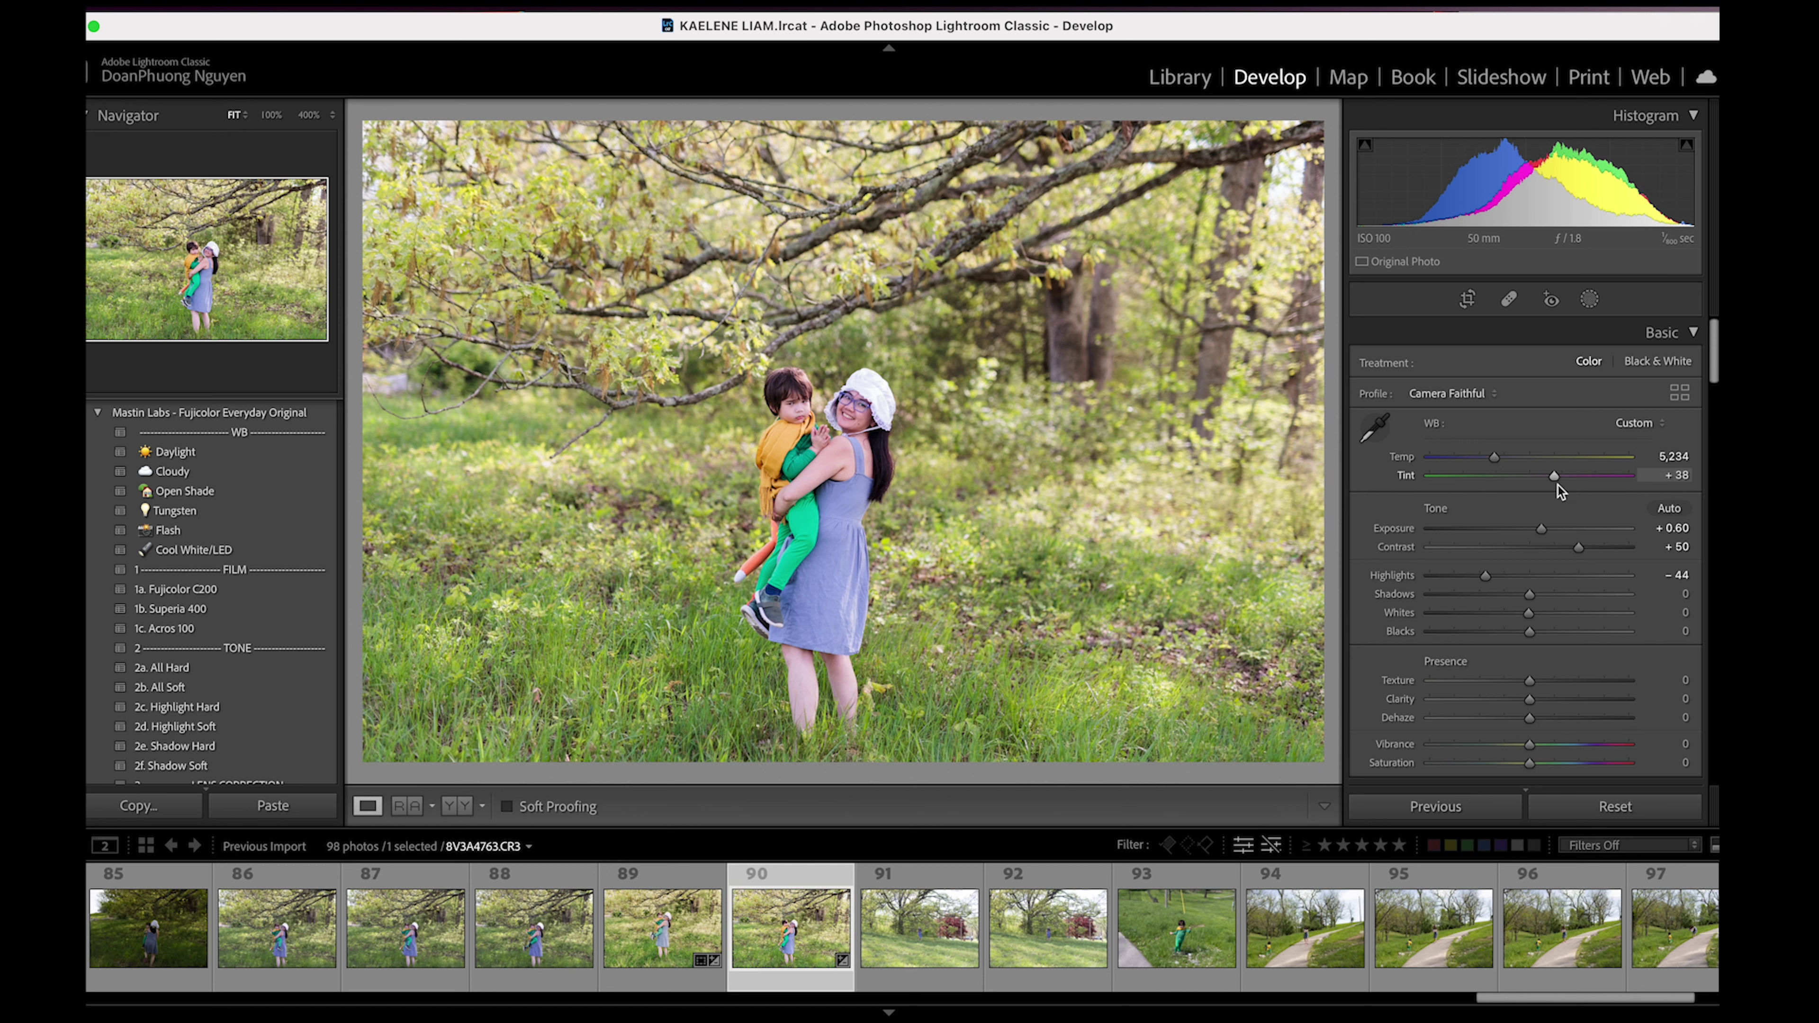
scroll(1526, 616, "down", 2)
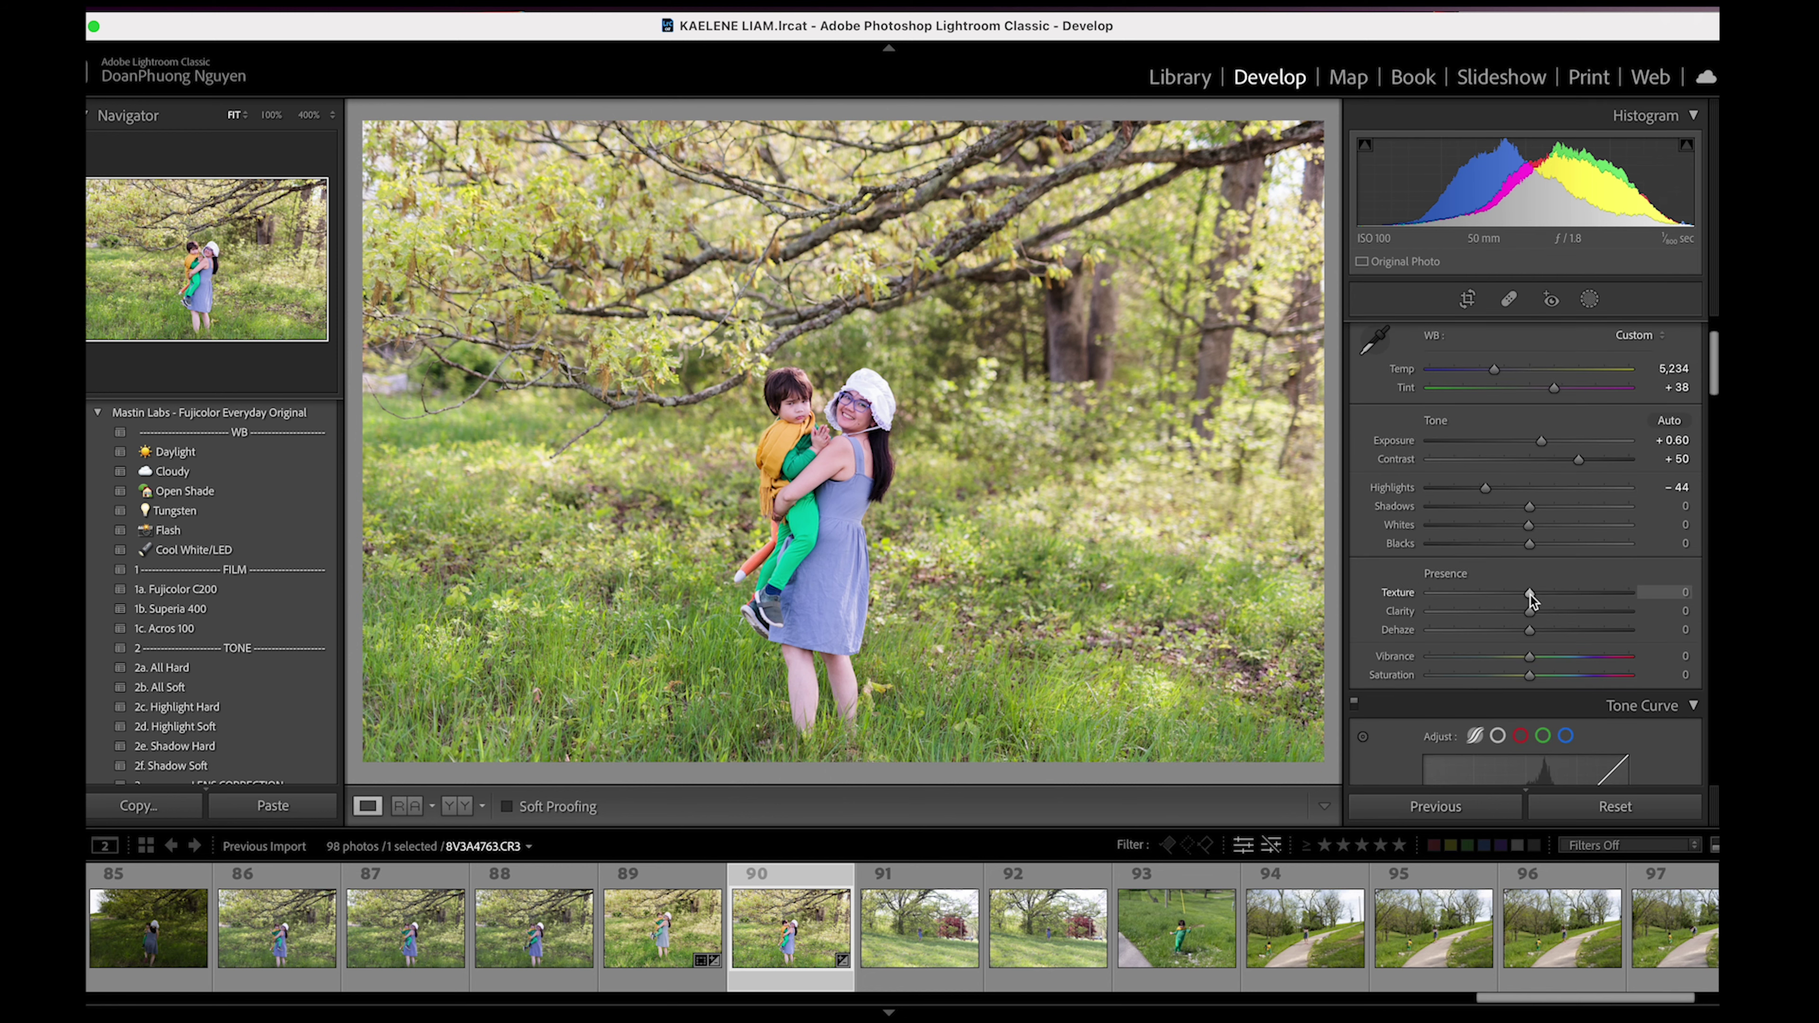
- Shift the Tone Curve shadows split and set HSL luminance Red +16, Green +11, Aqua +21, Blue −29
scroll(1526, 610, "down", 6)
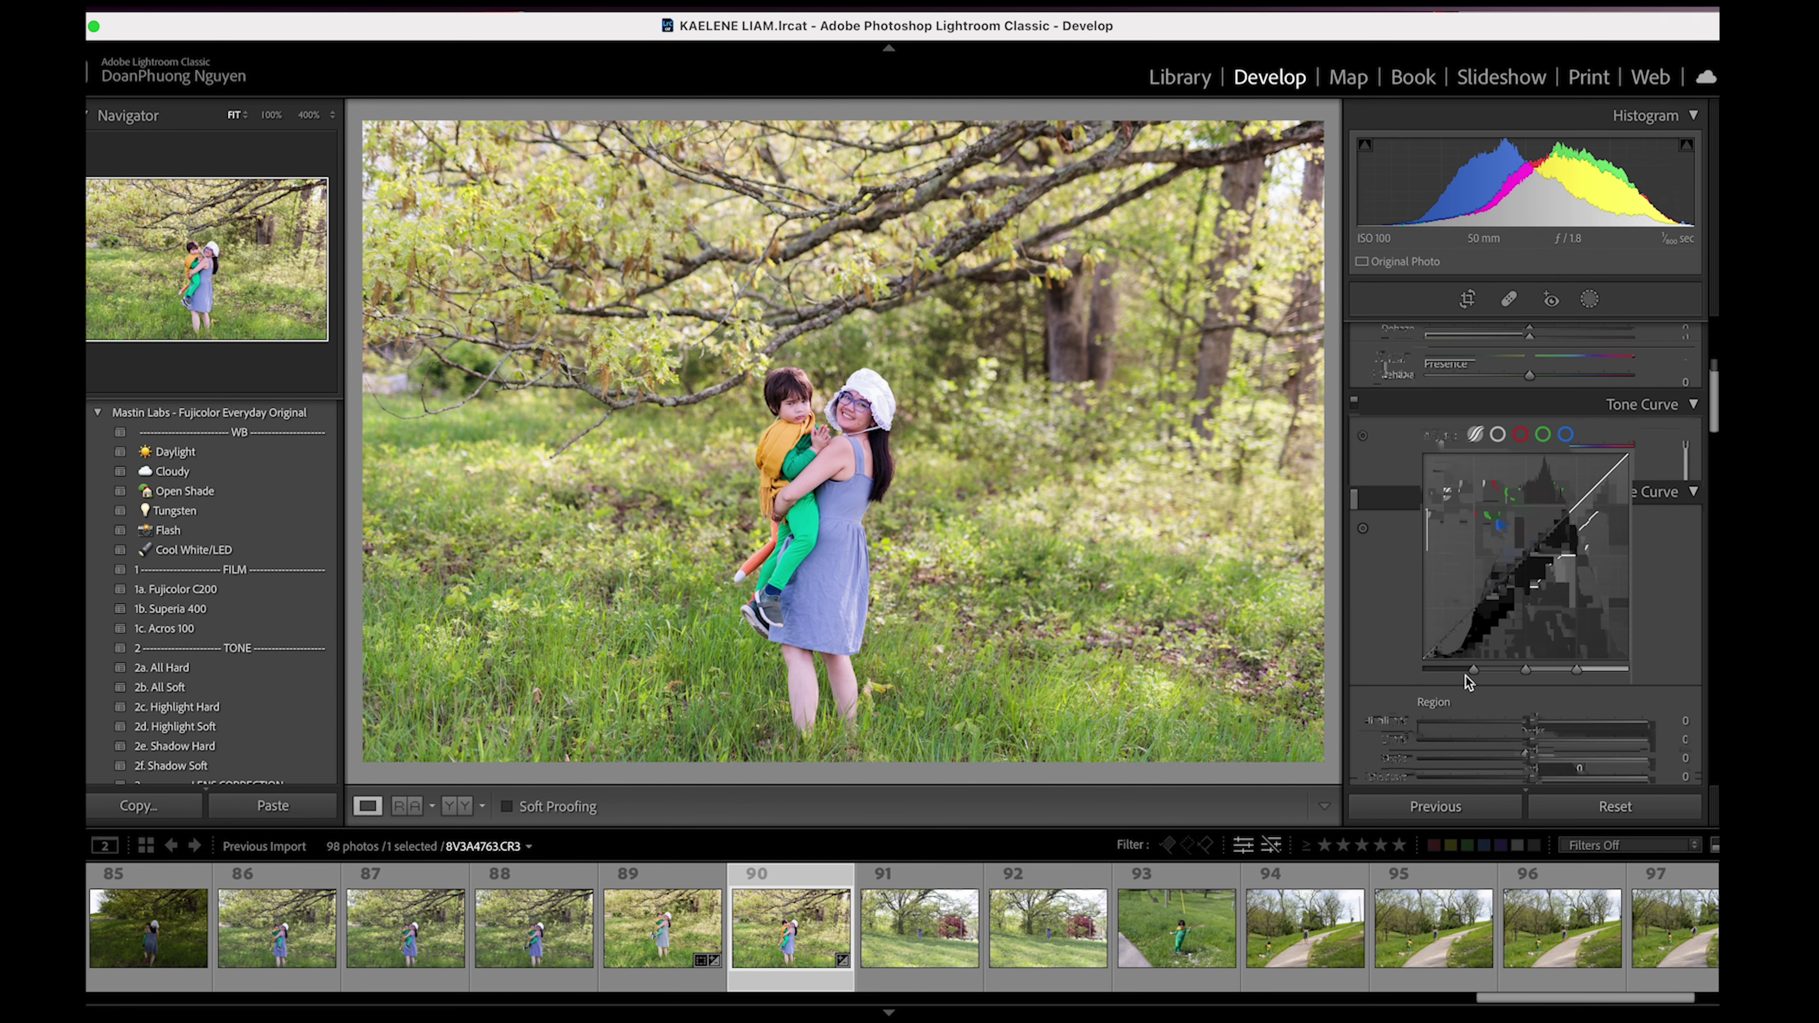
left_click_drag(1471, 671, 1589, 669)
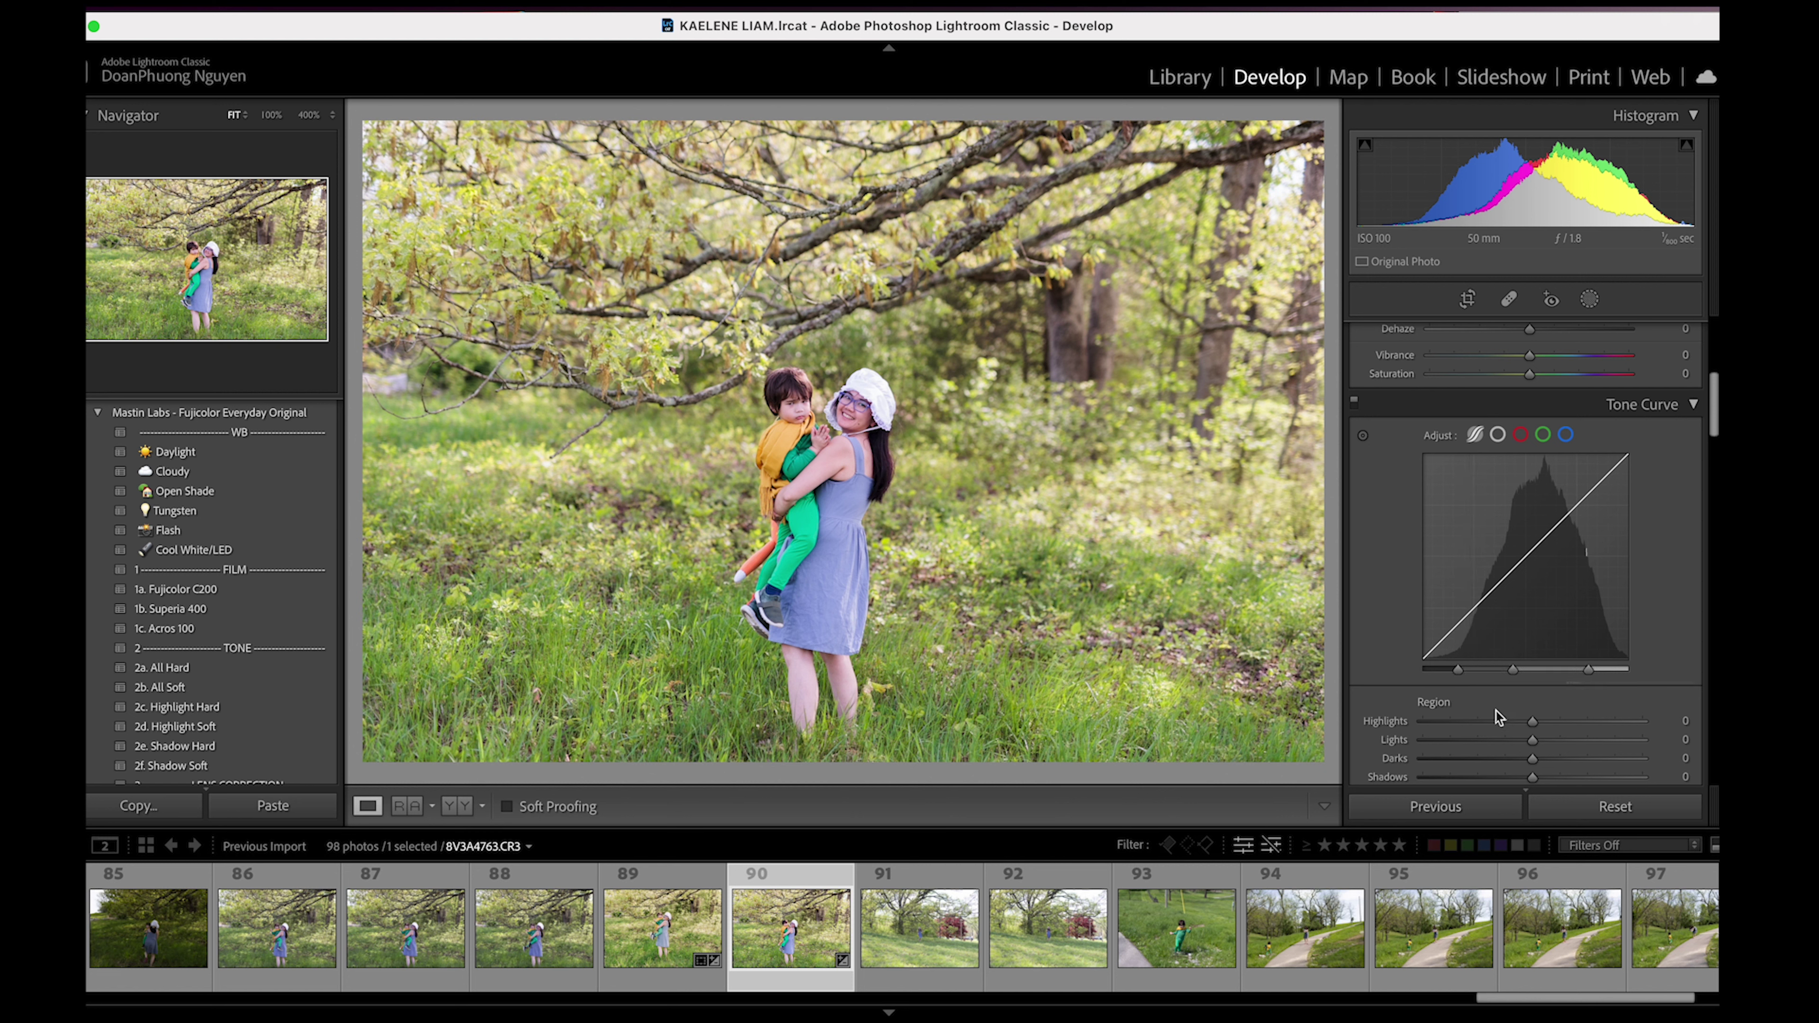
scroll(1496, 712, "down", 5)
left_click_drag(1538, 563, 1506, 658)
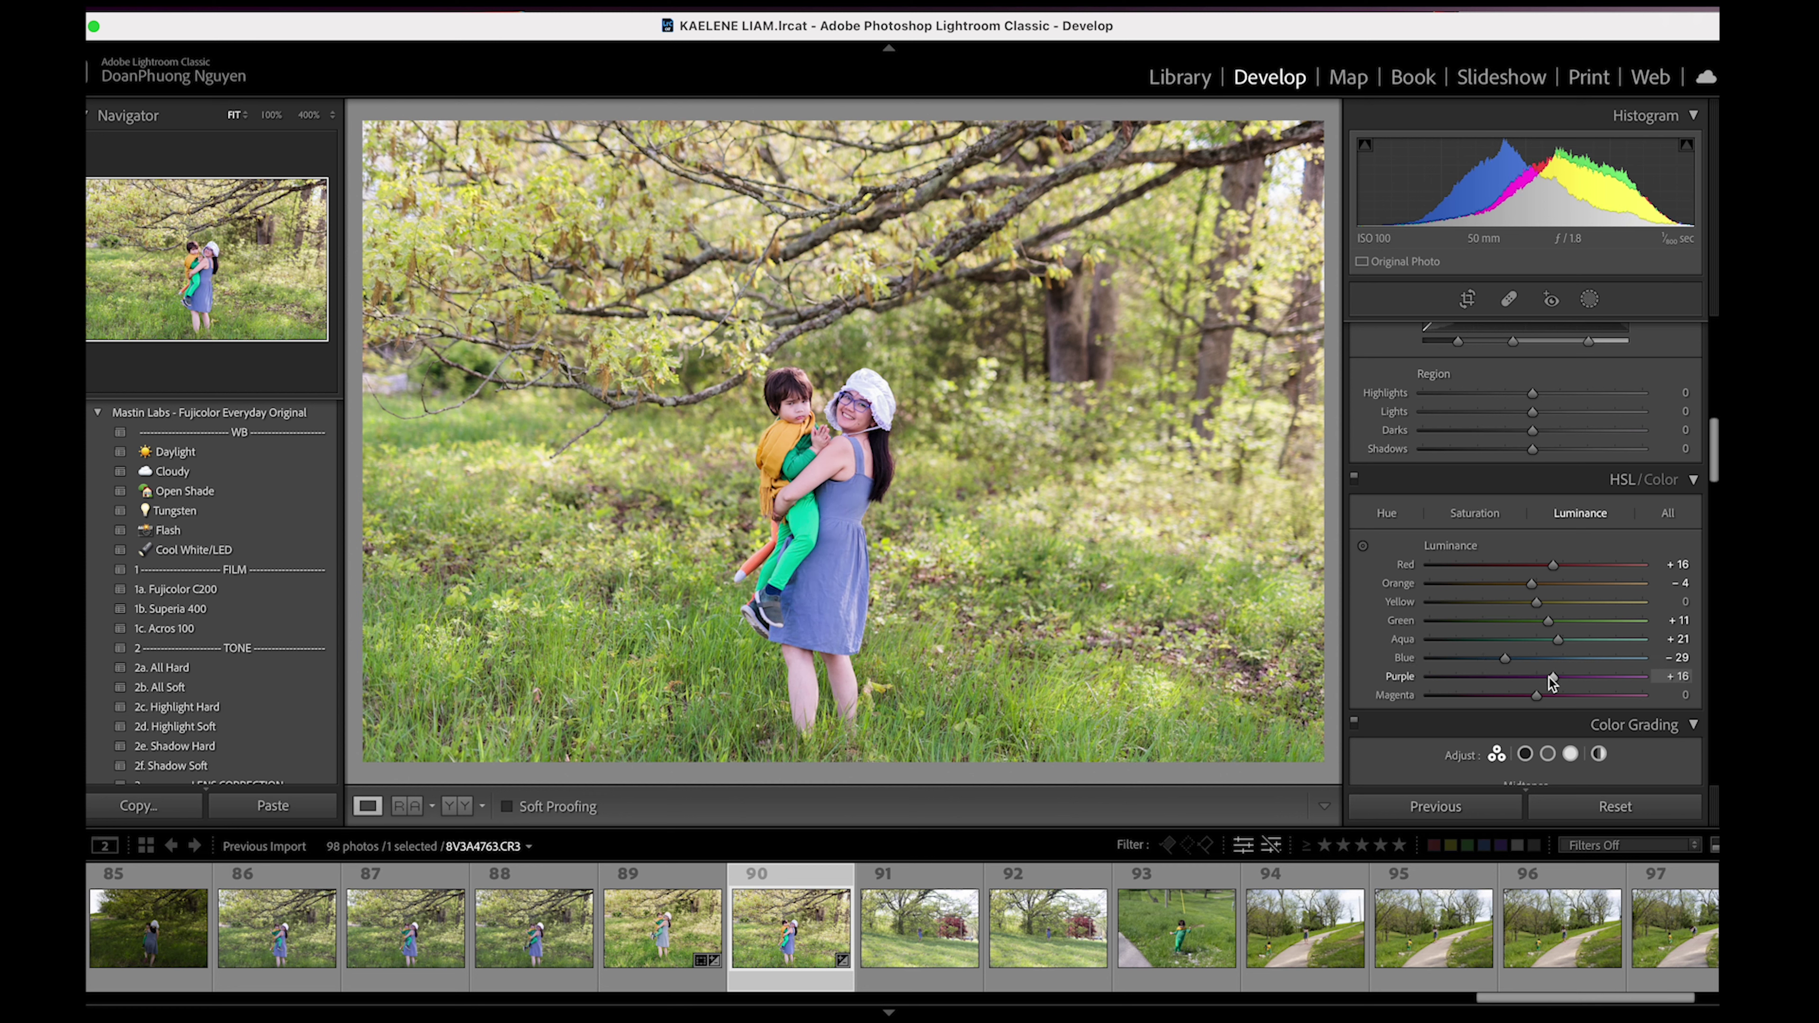
scroll(1531, 684, "up", 3)
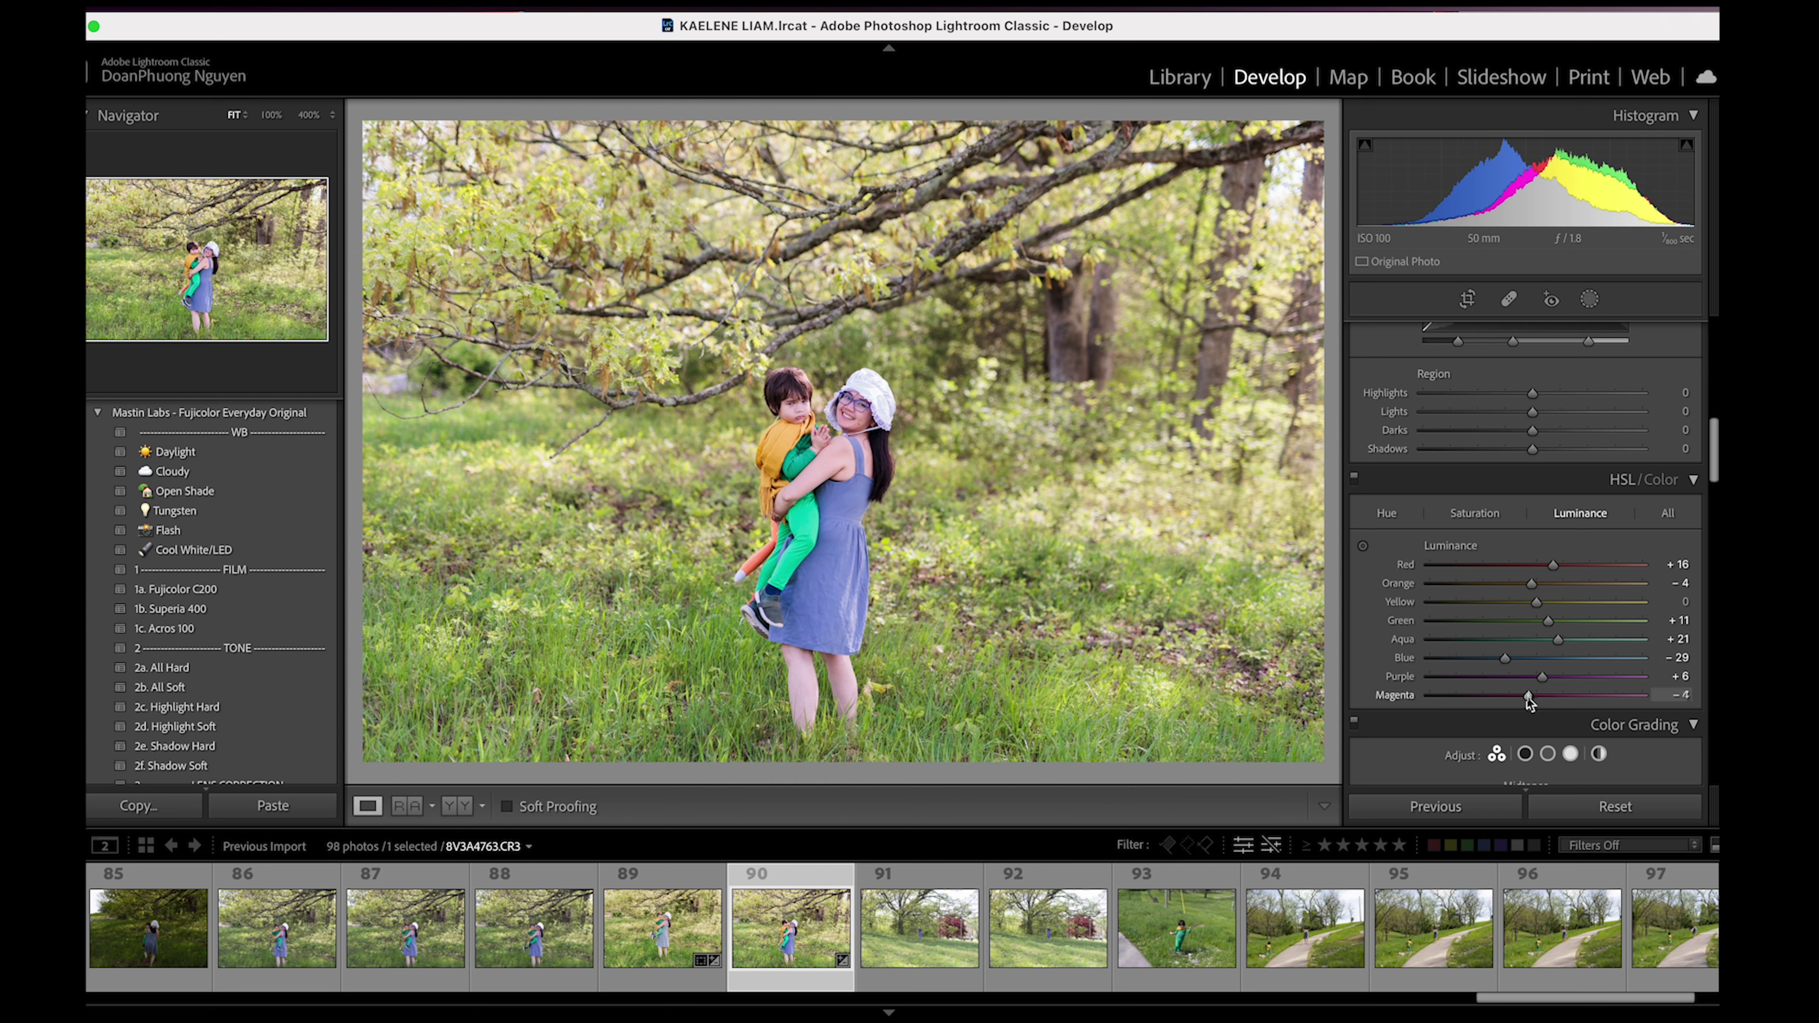
- In HSL Hue, shift Red to +10 and pull the Orange hue down
scroll(1529, 695, "up", 1)
scroll(1691, 566, "down", 1)
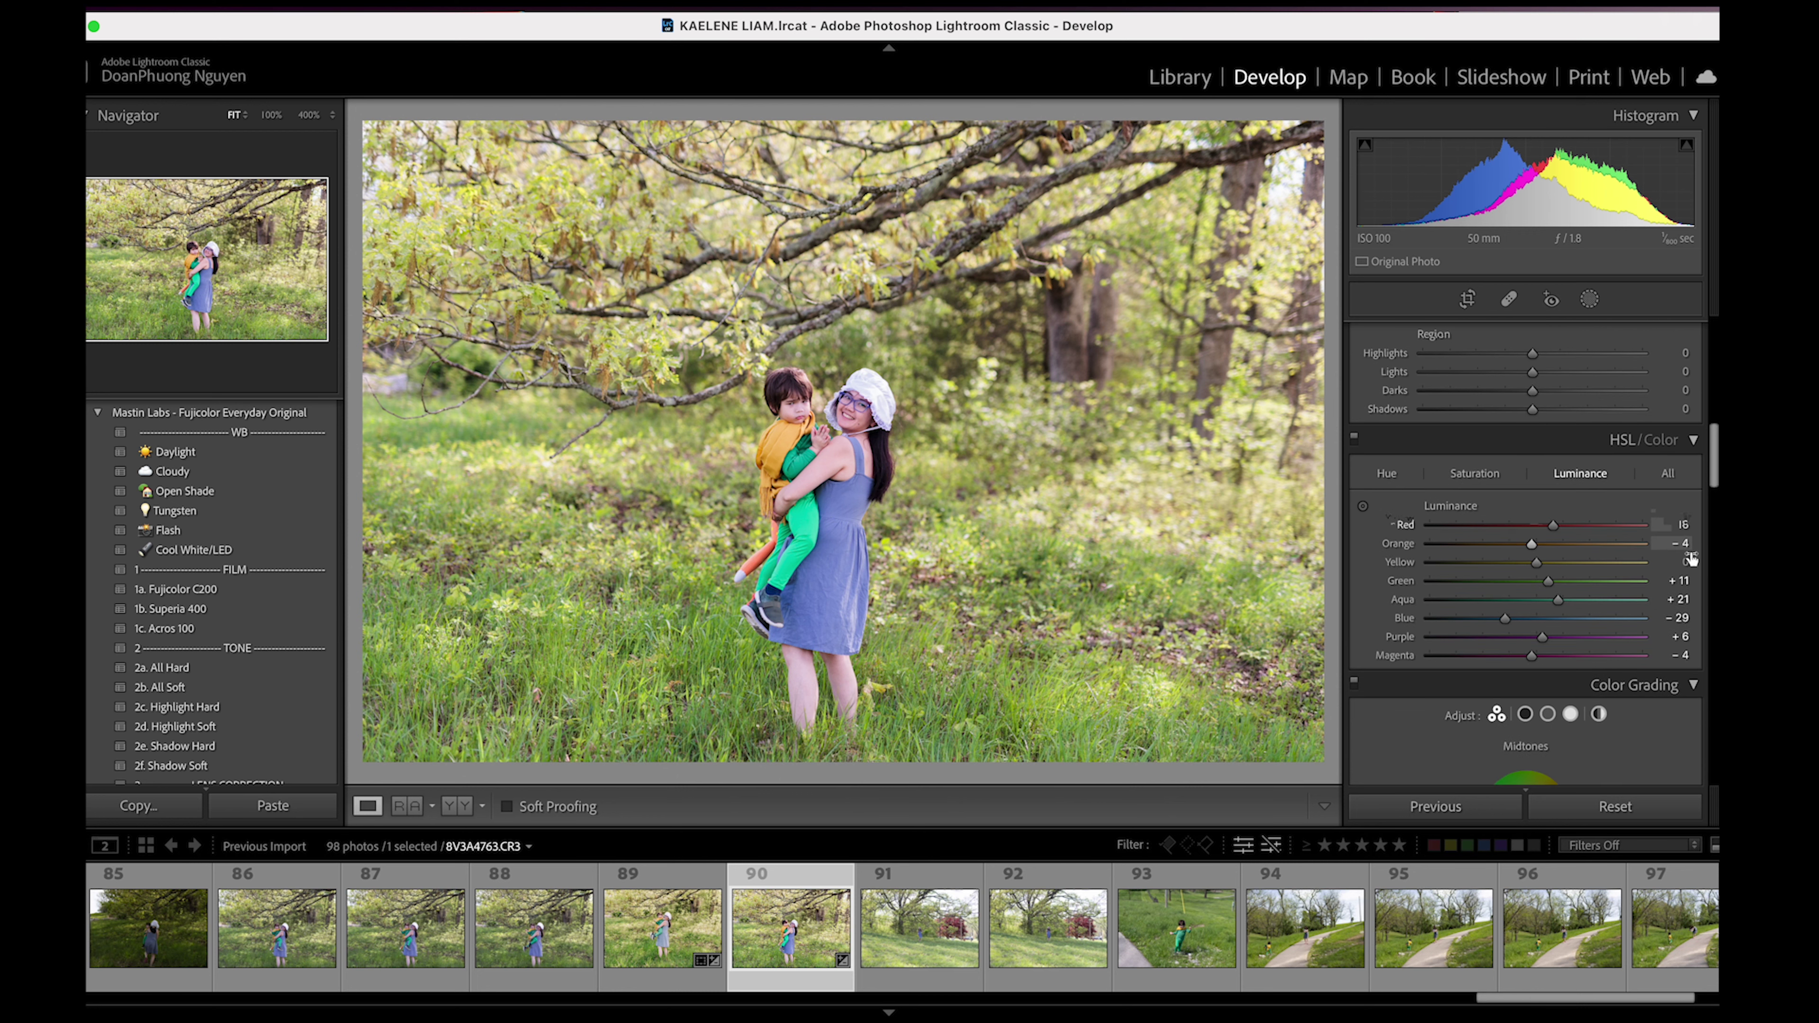
scroll(1690, 559, "down", 20)
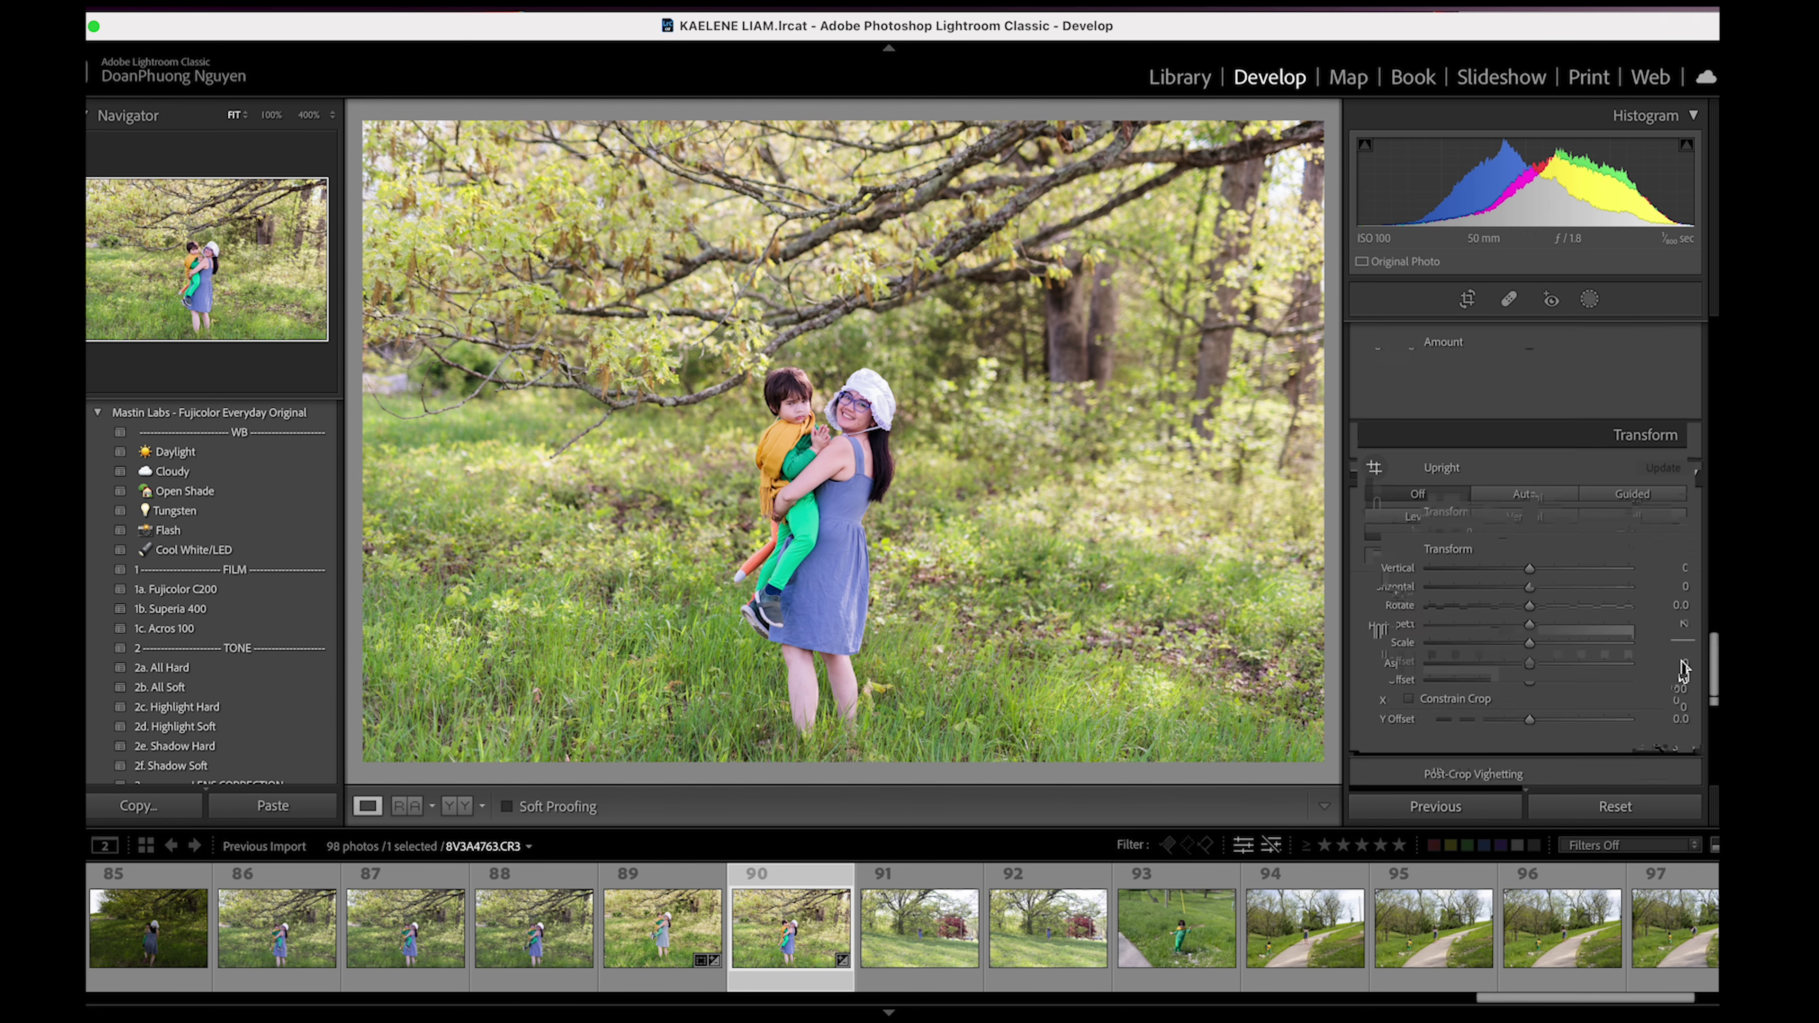
scroll(1683, 669, "down", 10)
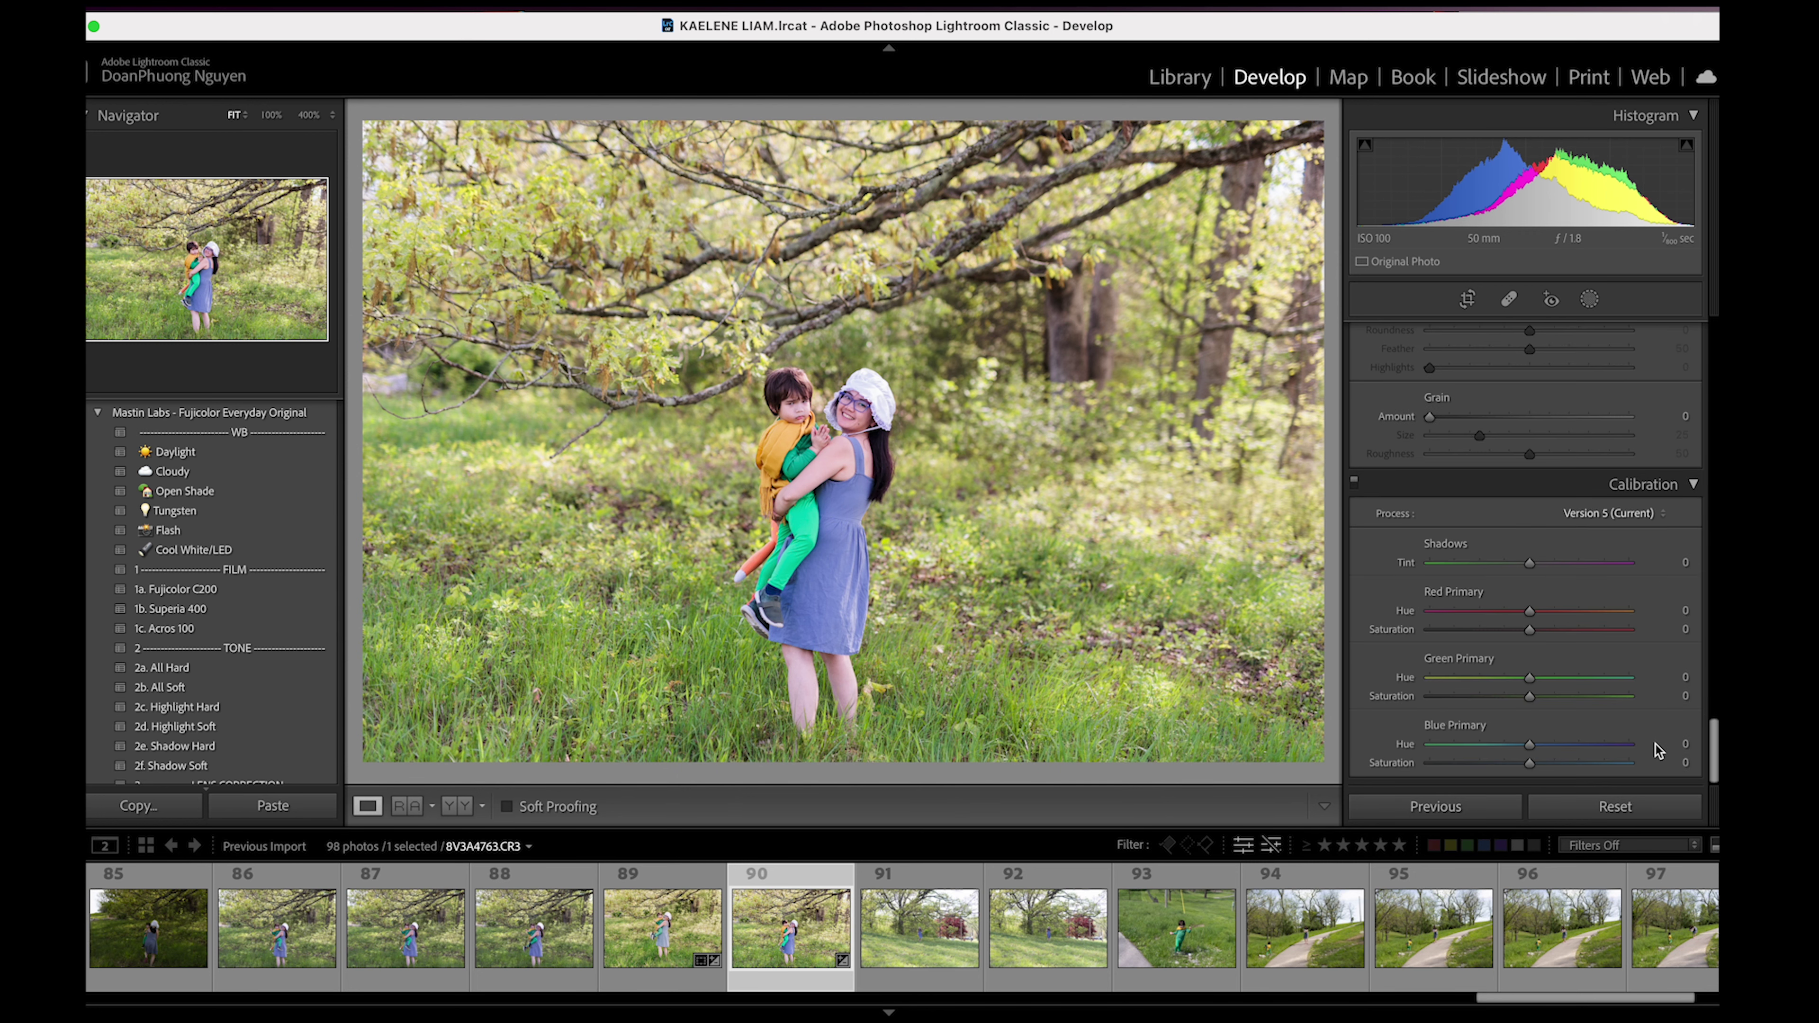
scroll(1667, 663, "up", 15)
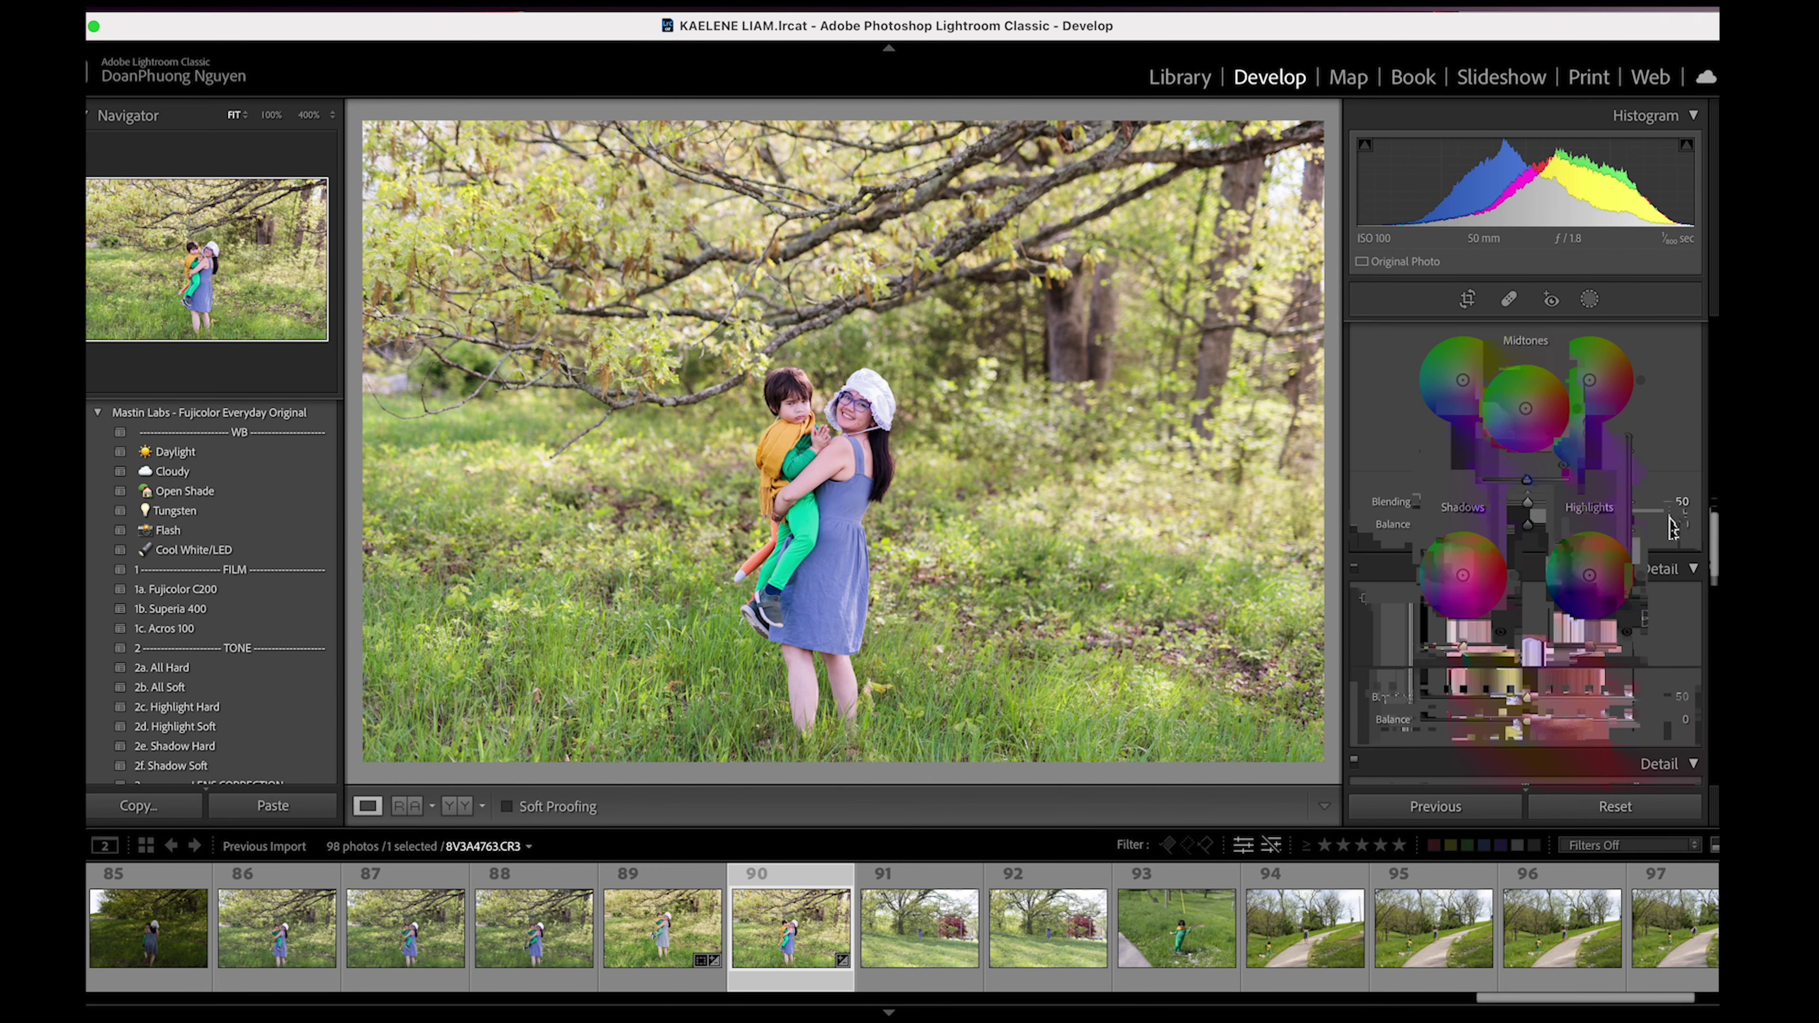
scroll(1669, 502, "up", 8)
scroll(1668, 431, "down", 3)
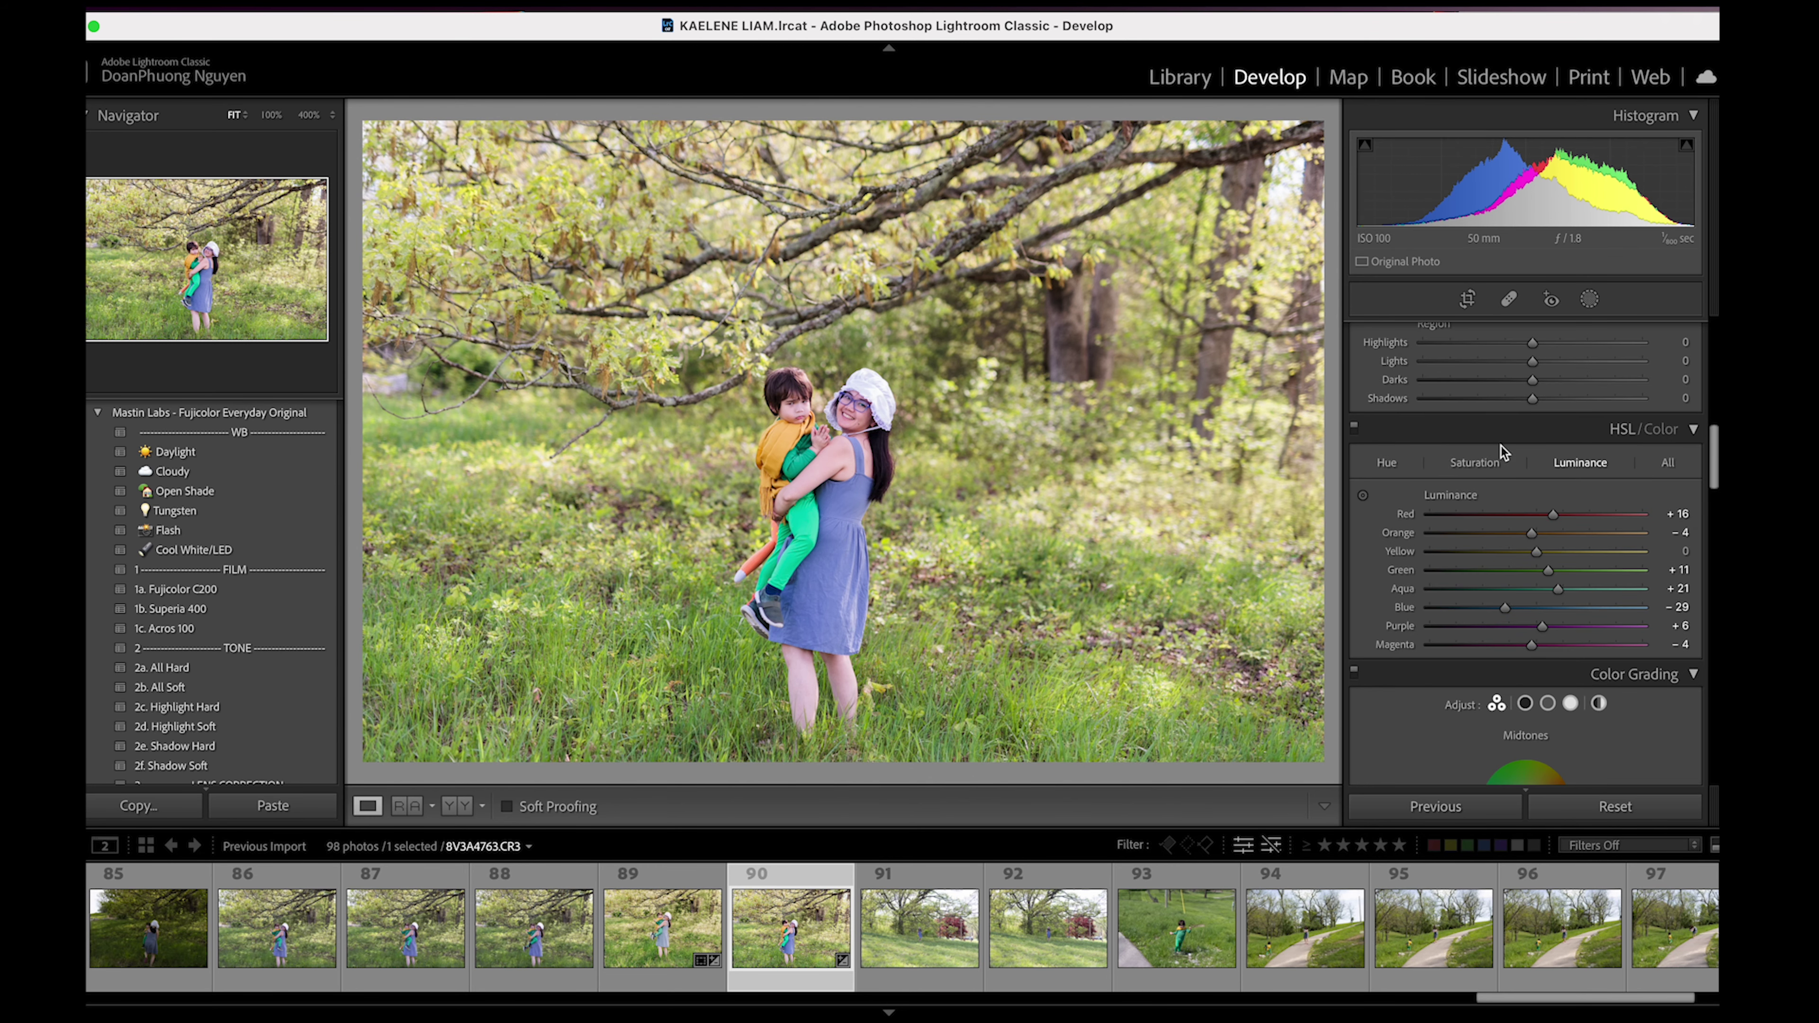
left_click(1385, 462)
left_click_drag(1541, 517, 1536, 521)
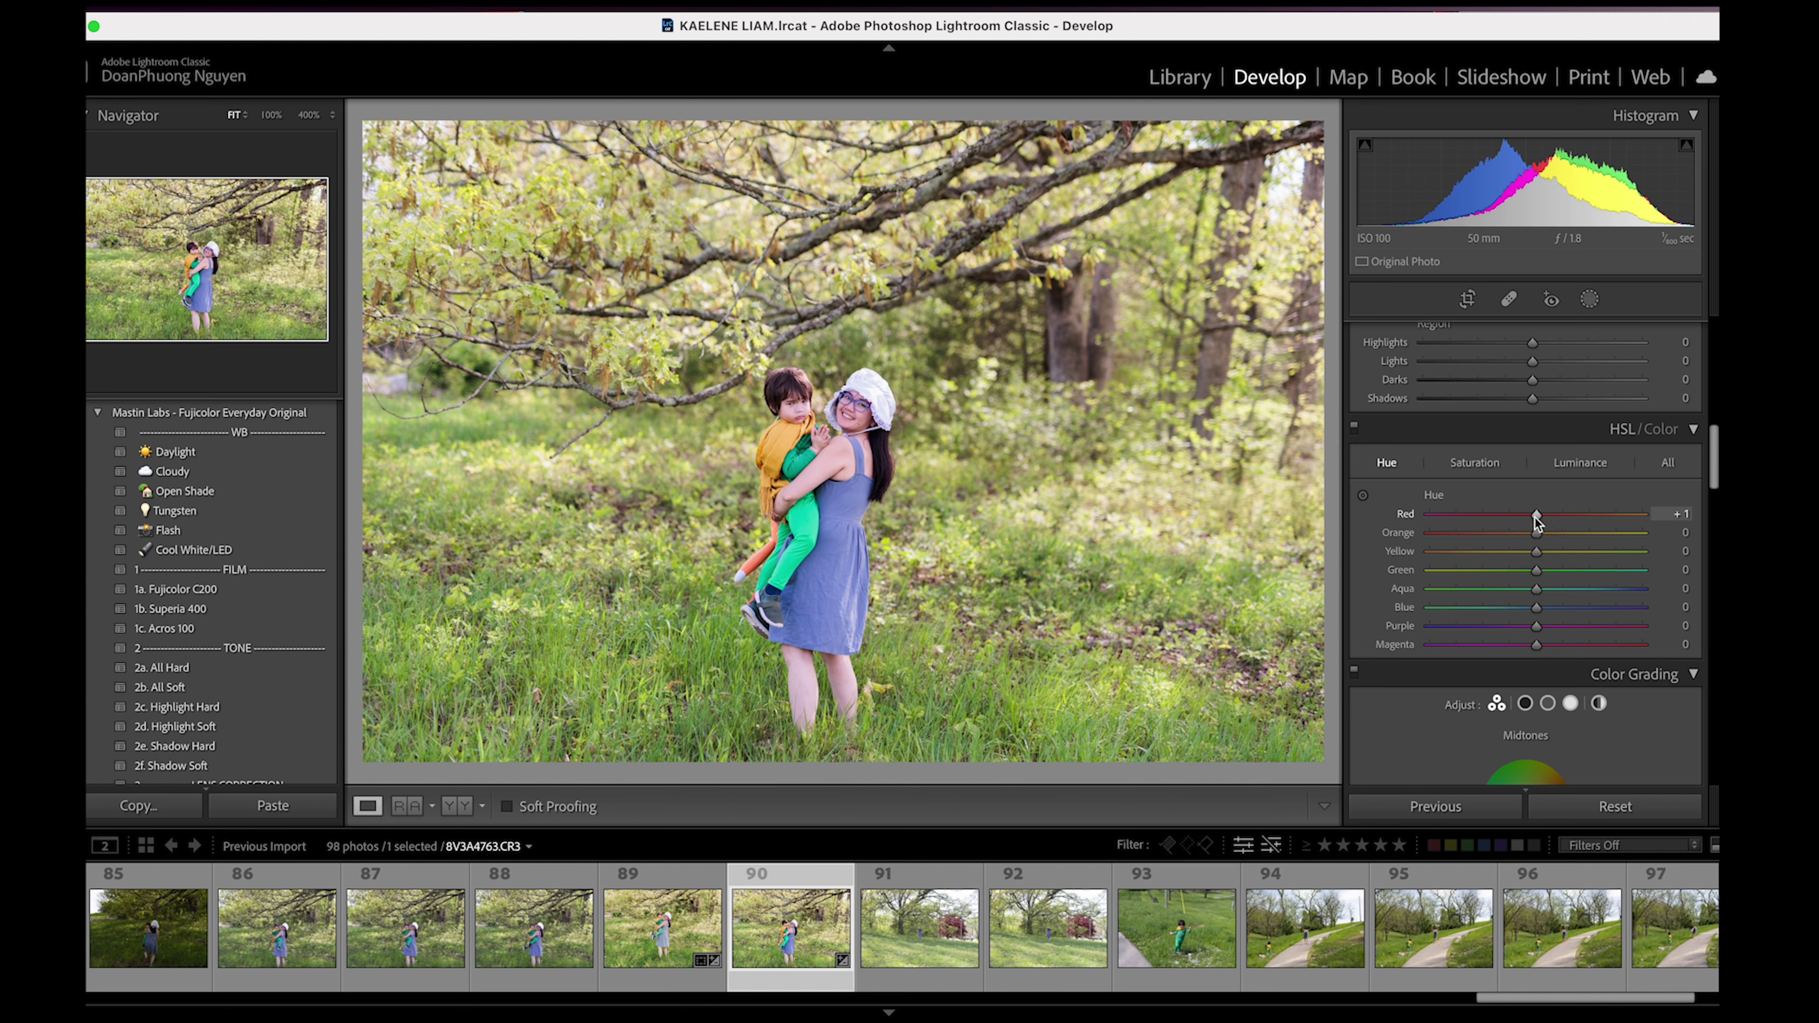
left_click(1581, 462)
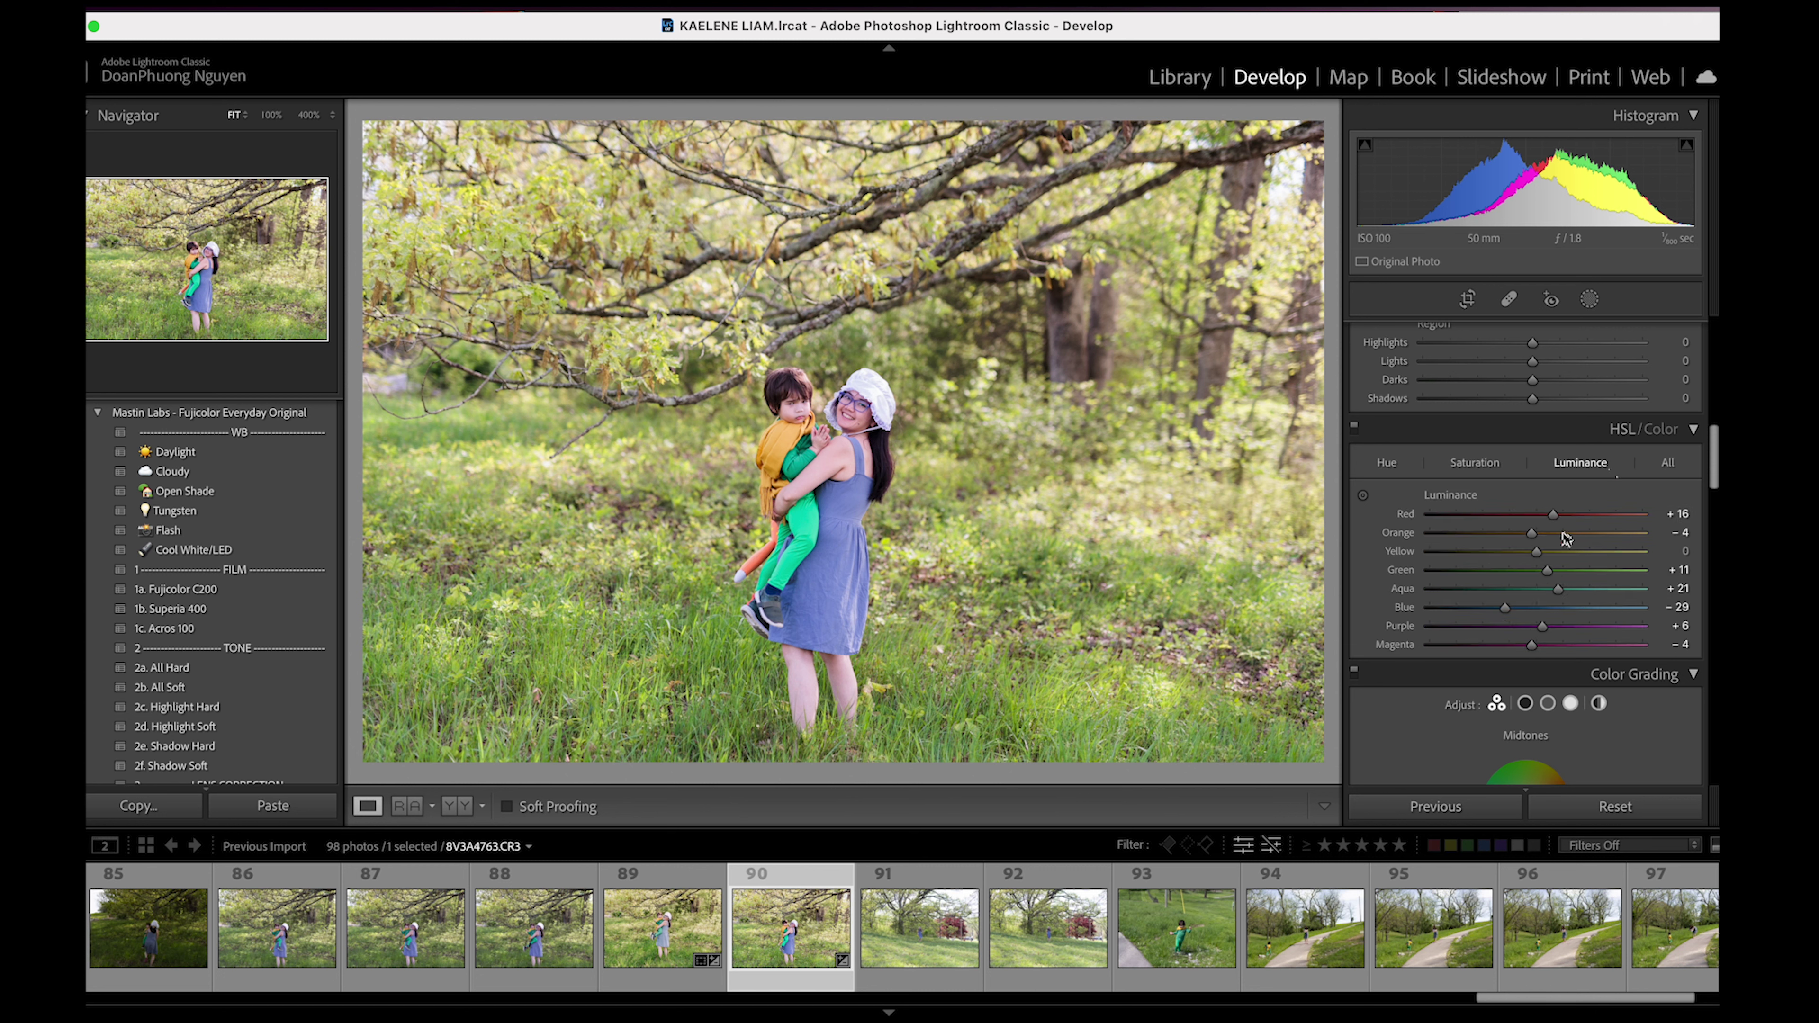
left_click(1475, 463)
left_click(1382, 465)
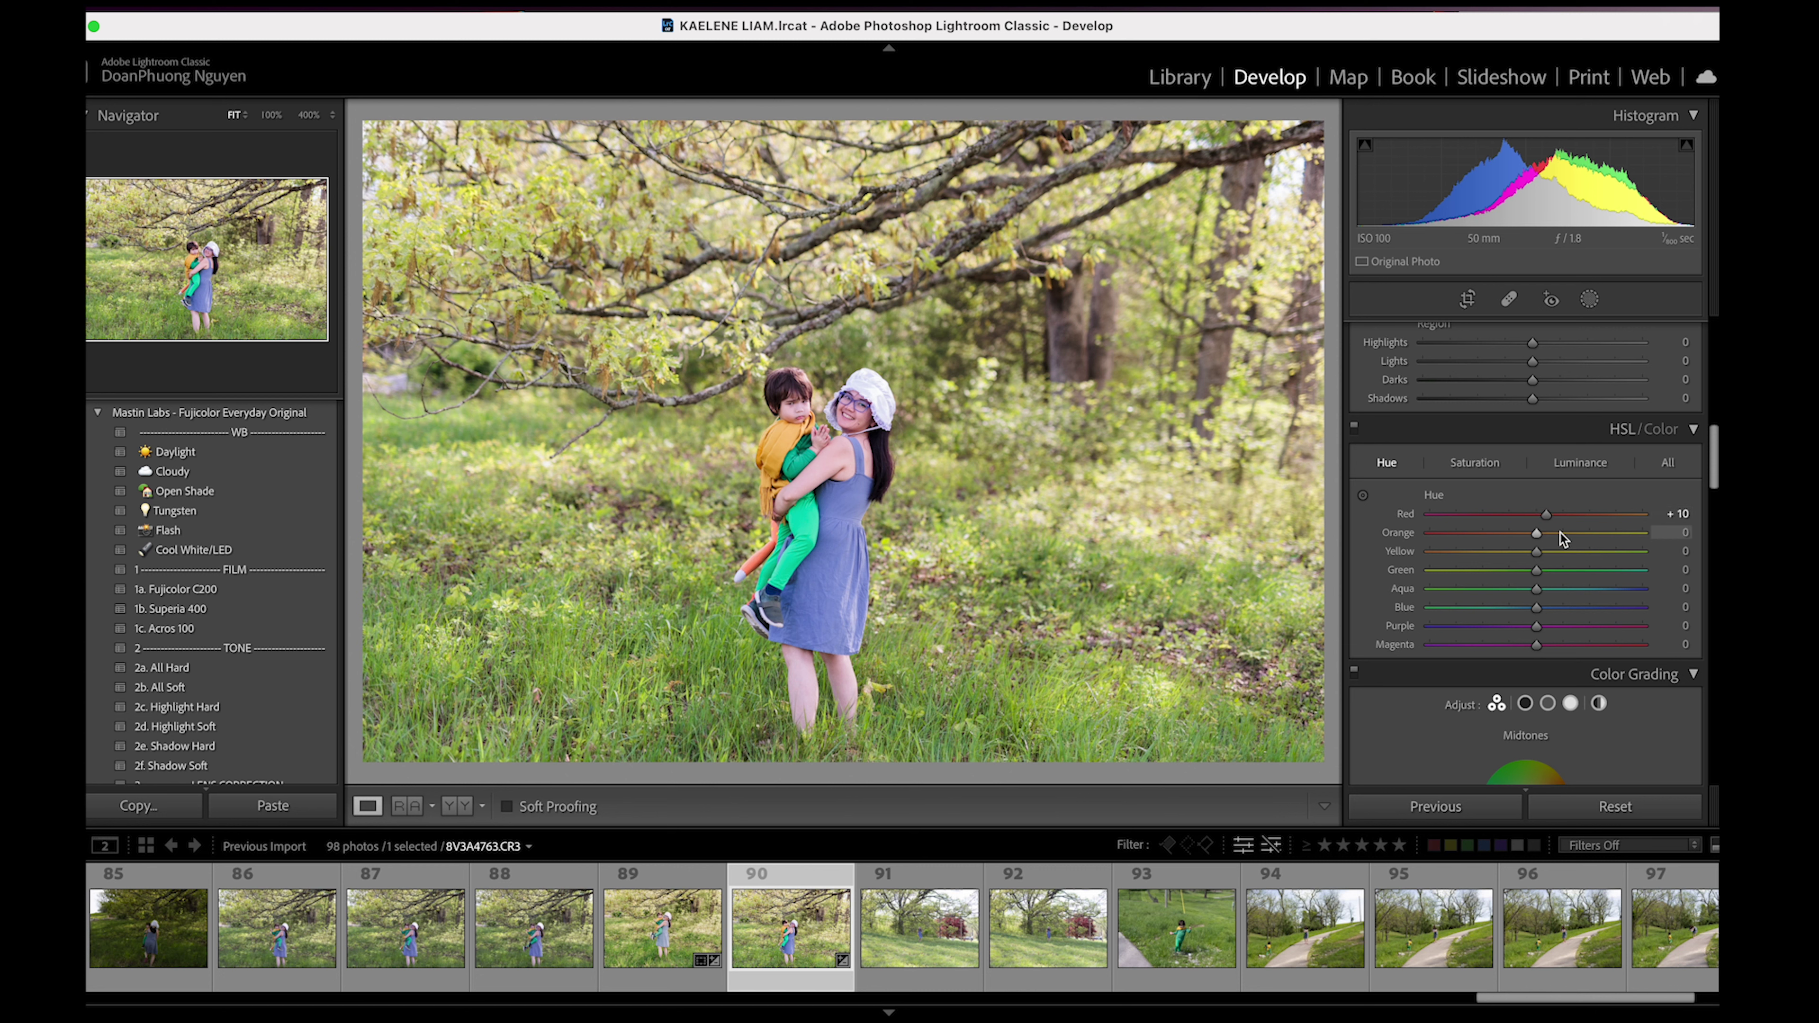
mouse_move(1536, 533)
left_mouse_down()
mouse_move(1496, 537)
mouse_move(1528, 533)
left_mouse_up()
- Cool Temp to 5,180 and set Exposure to +0.65
scroll(1699, 404, "up", 5)
scroll(1699, 404, "down", 2)
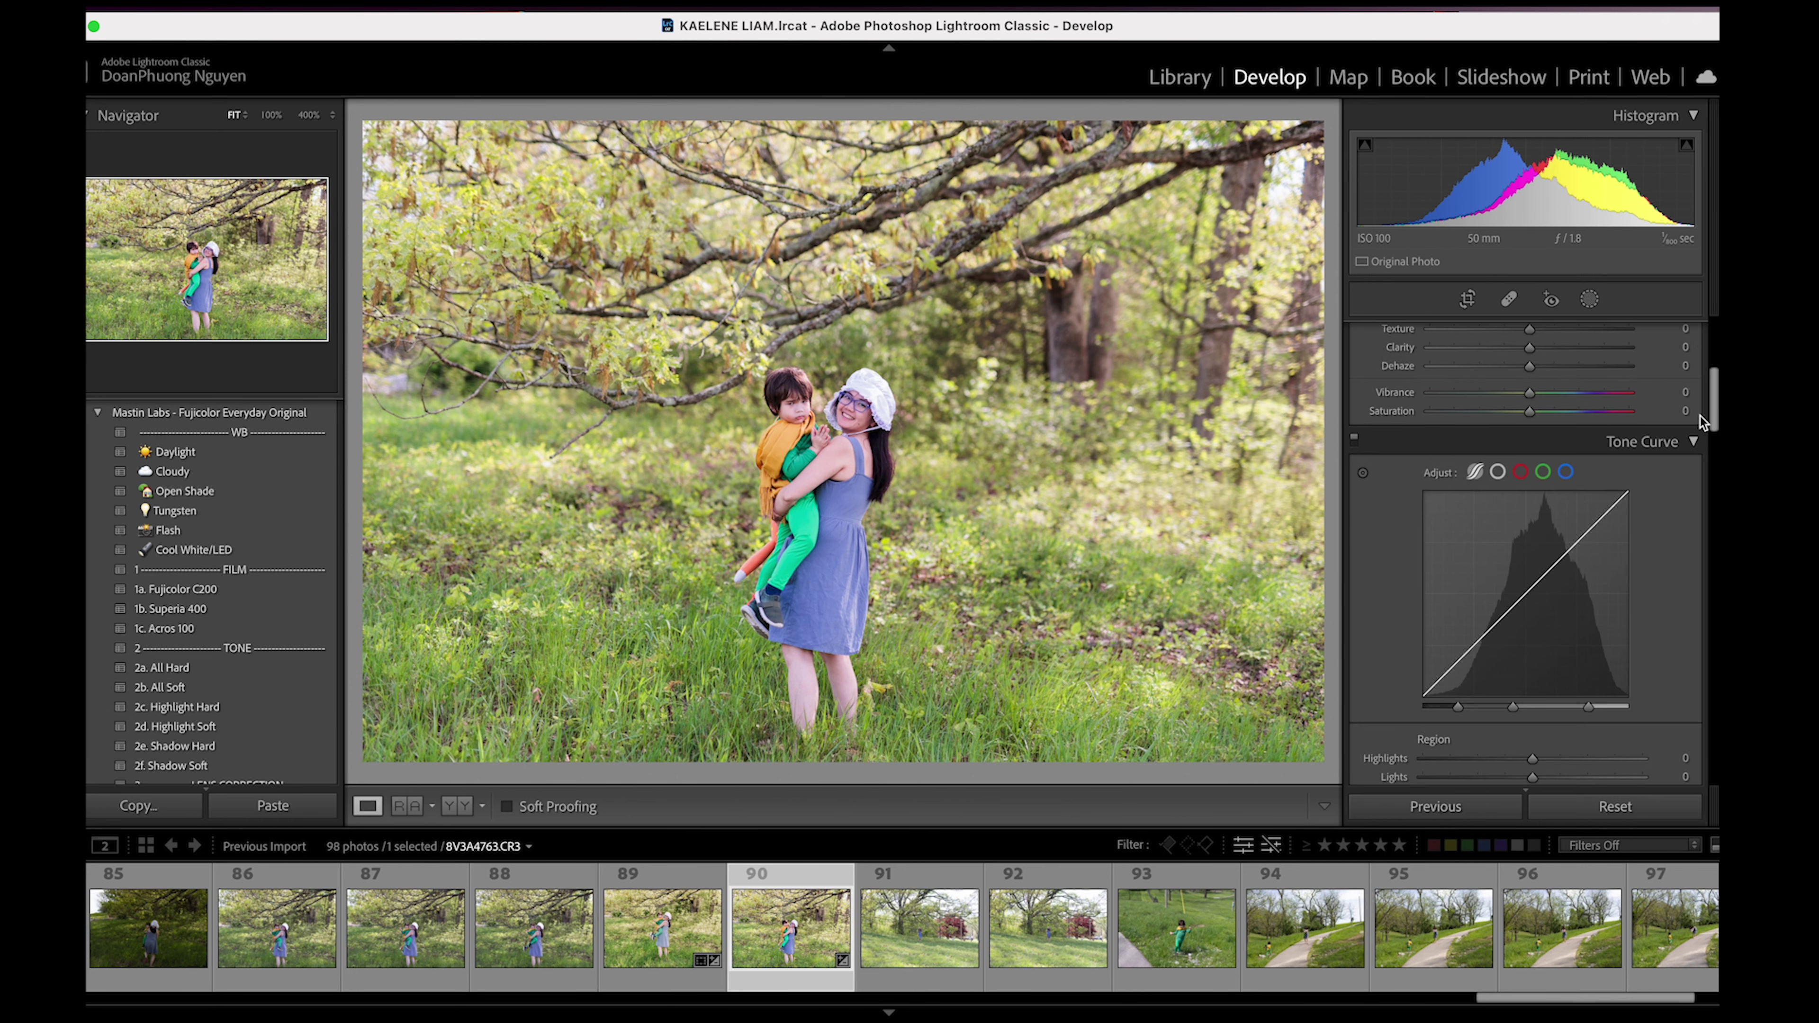
scroll(1699, 416, "up", 3)
scroll(1700, 405, "up", 4)
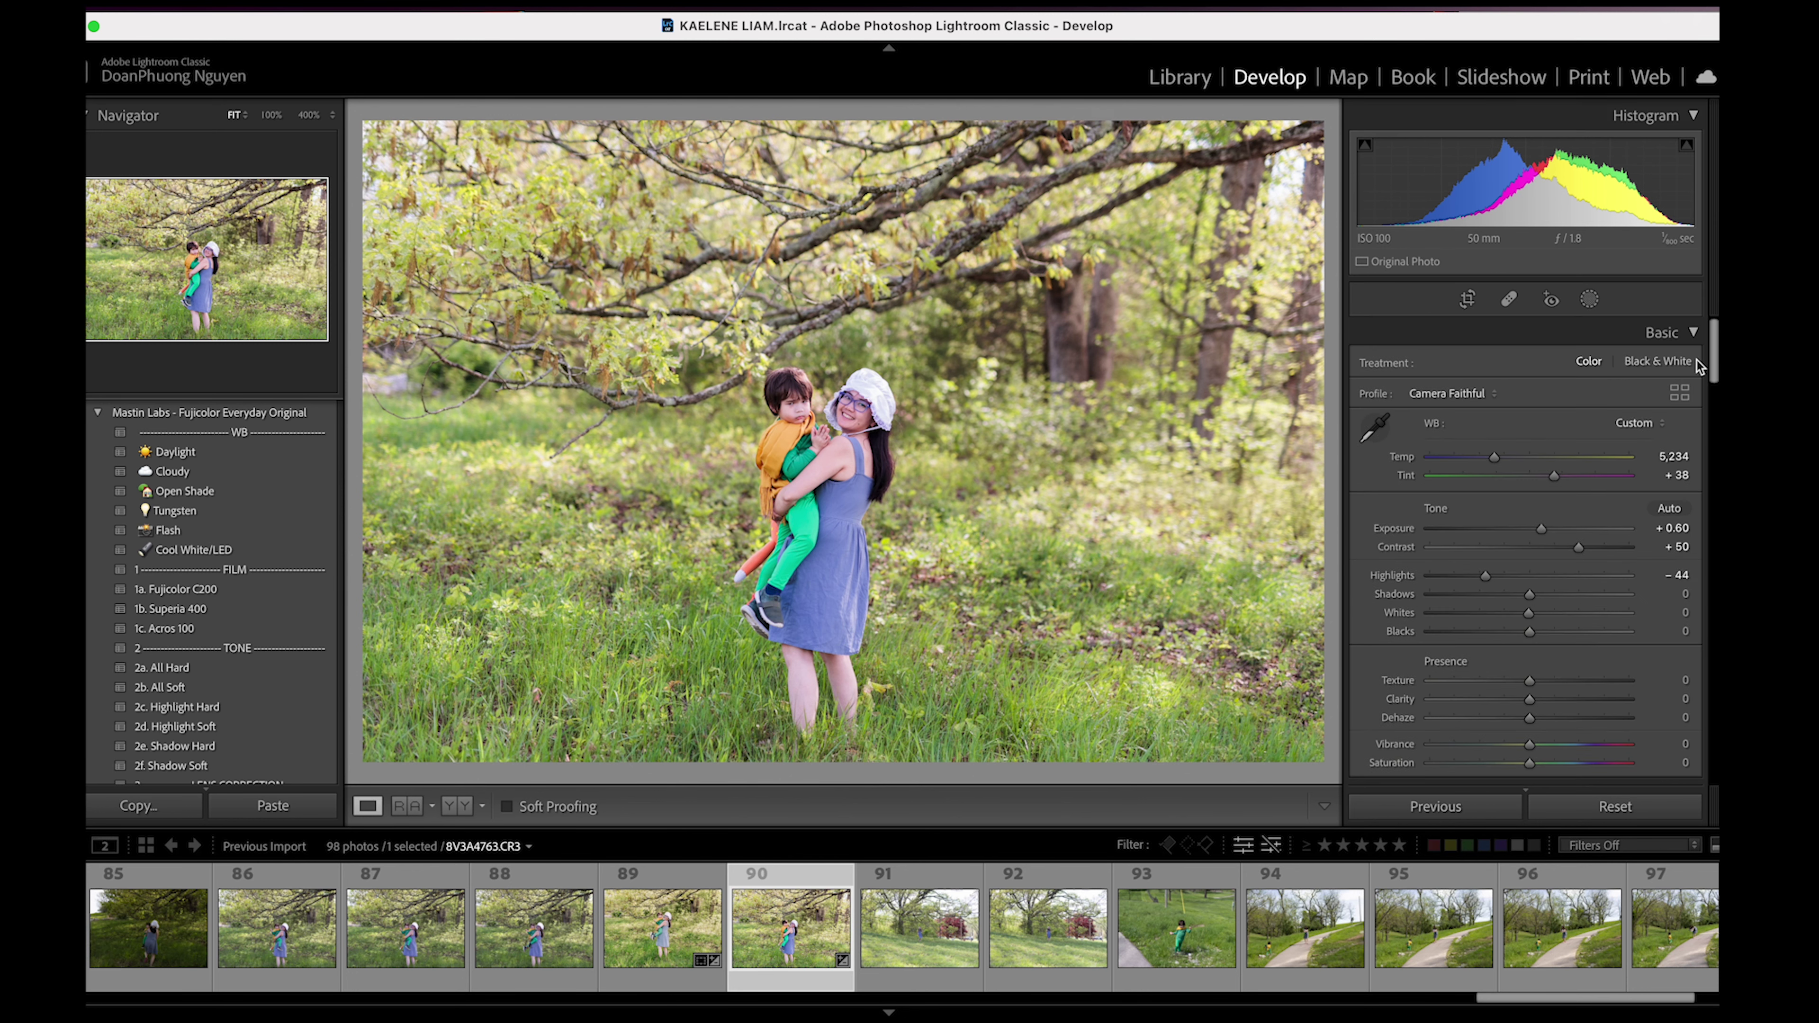
left_click_drag(1493, 457, 1493, 459)
left_click_drag(1541, 528, 1539, 533)
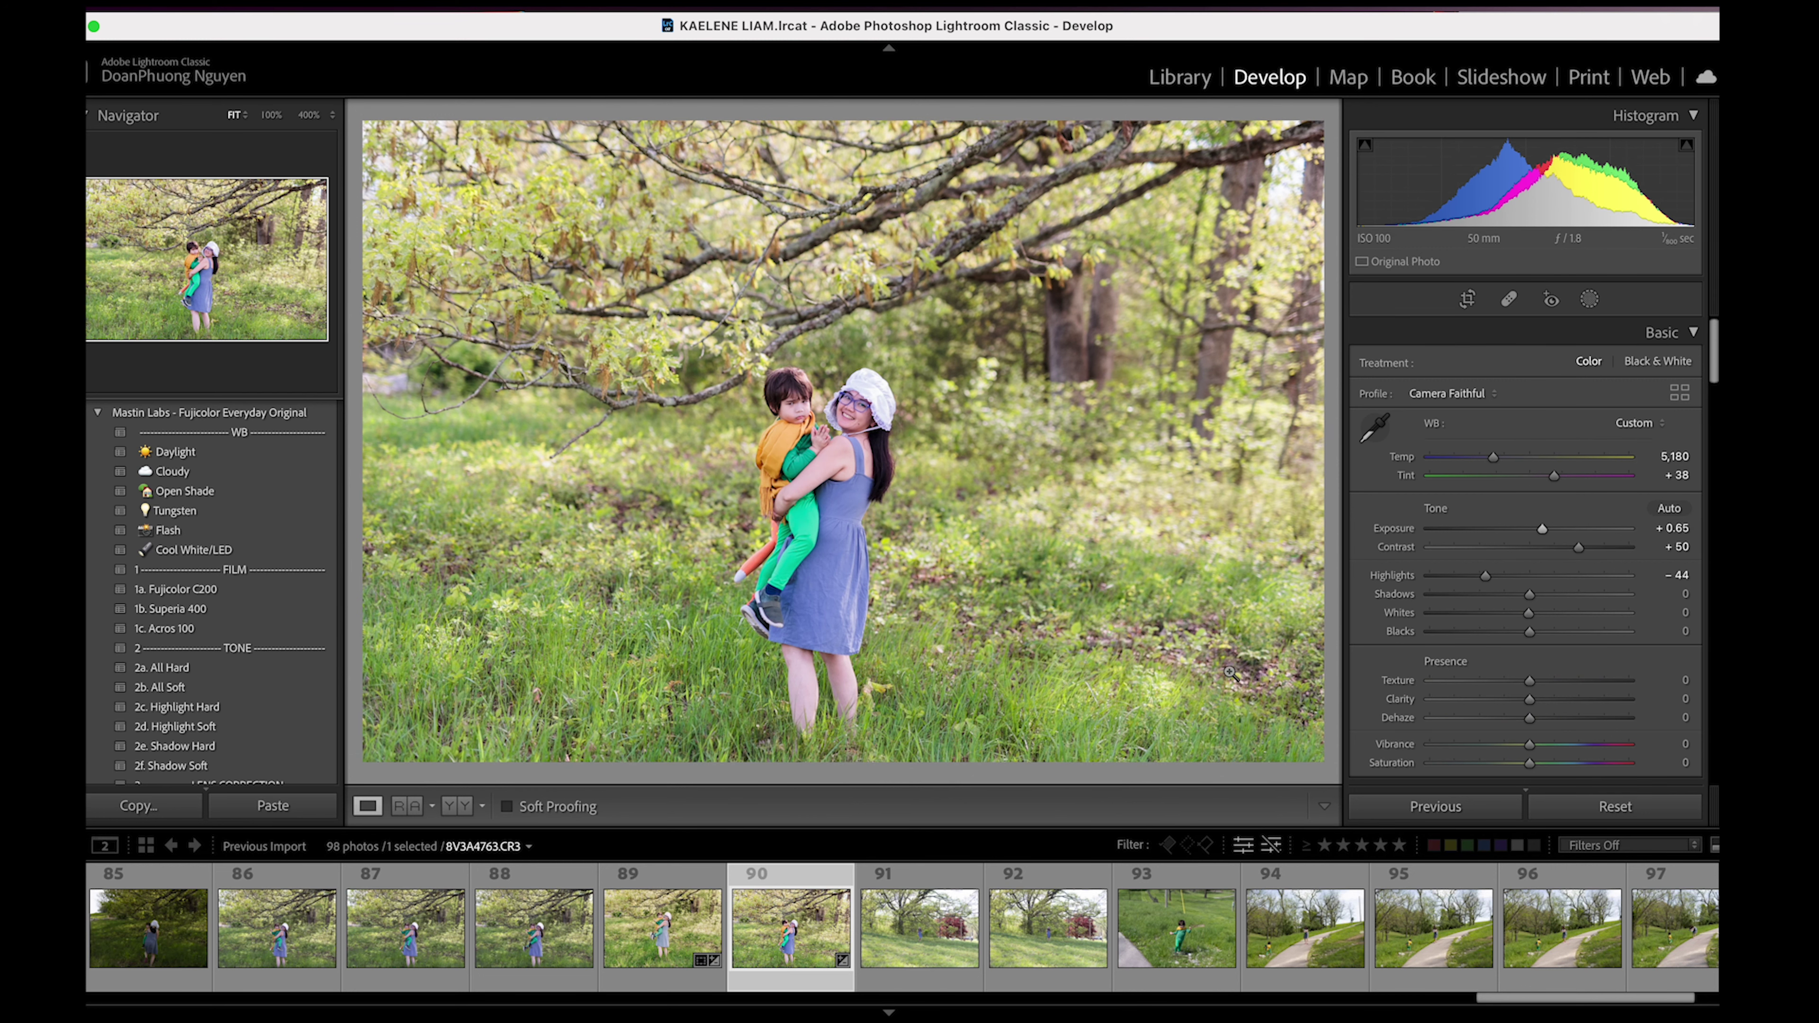
- Show Before/After side by side, zoomed to 100% on the faces
left_click(457, 807)
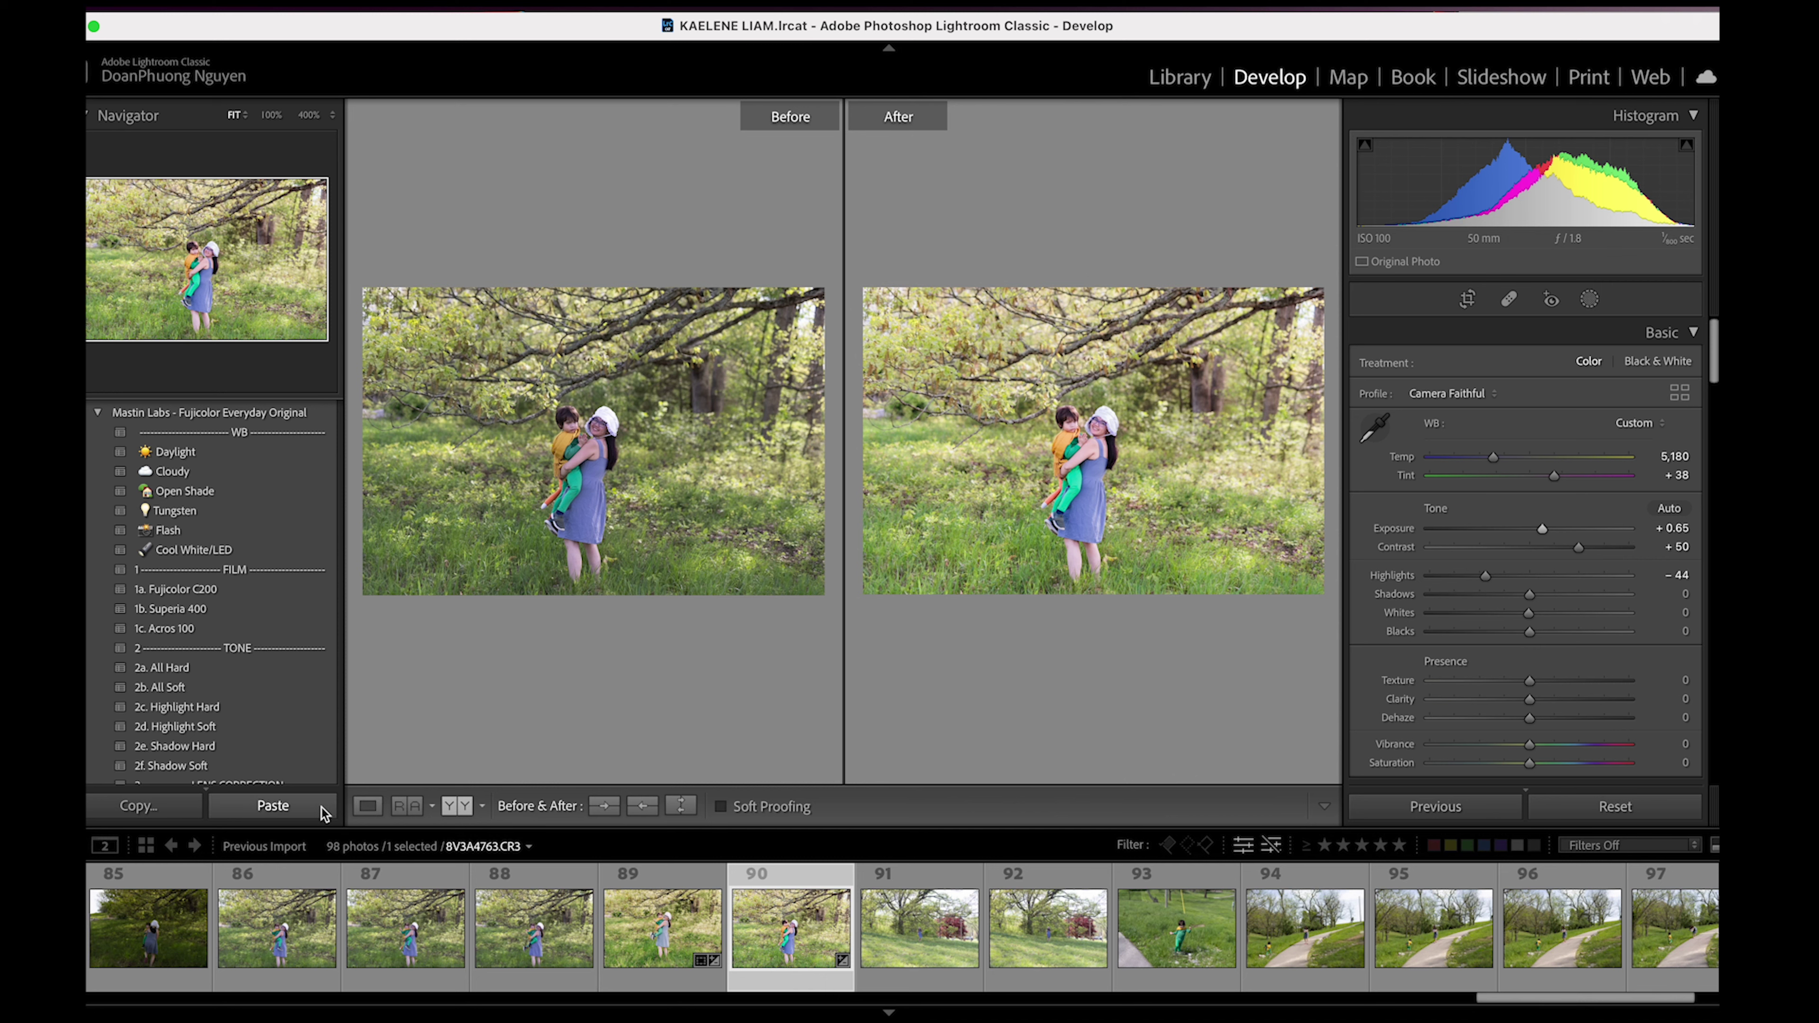
left_click(581, 457)
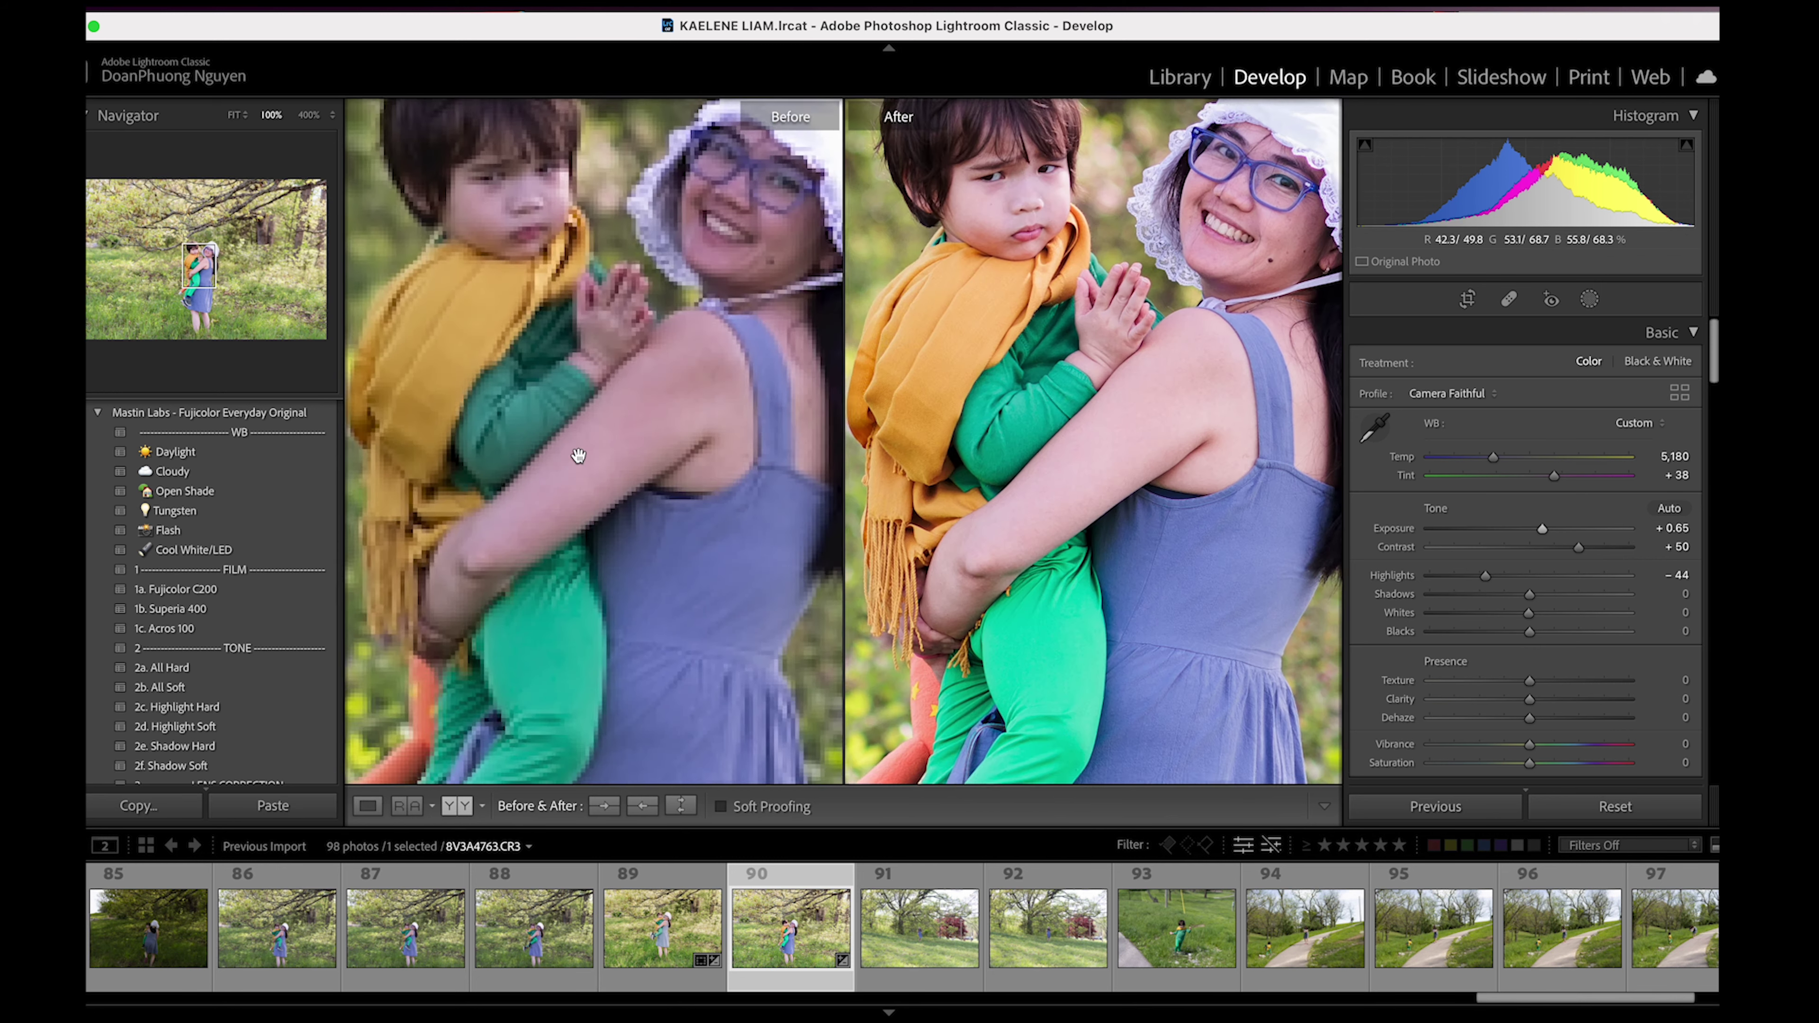
left_click_drag(731, 319, 891, 522)
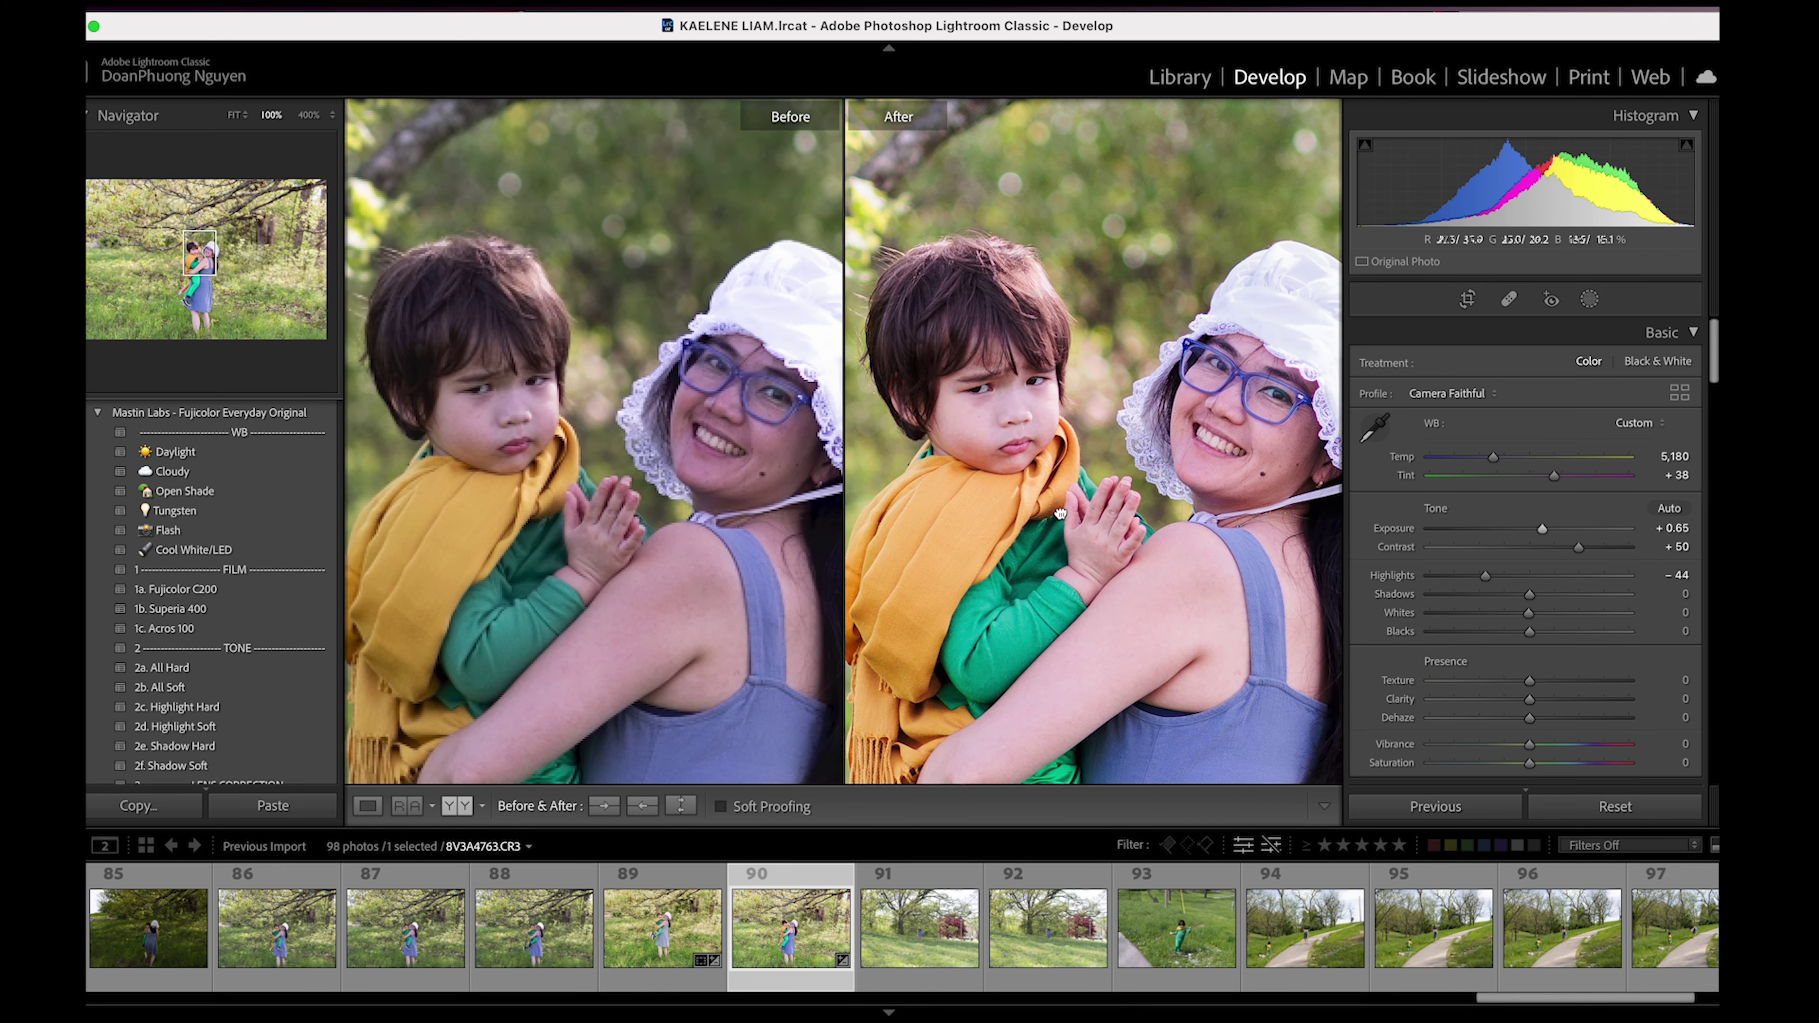